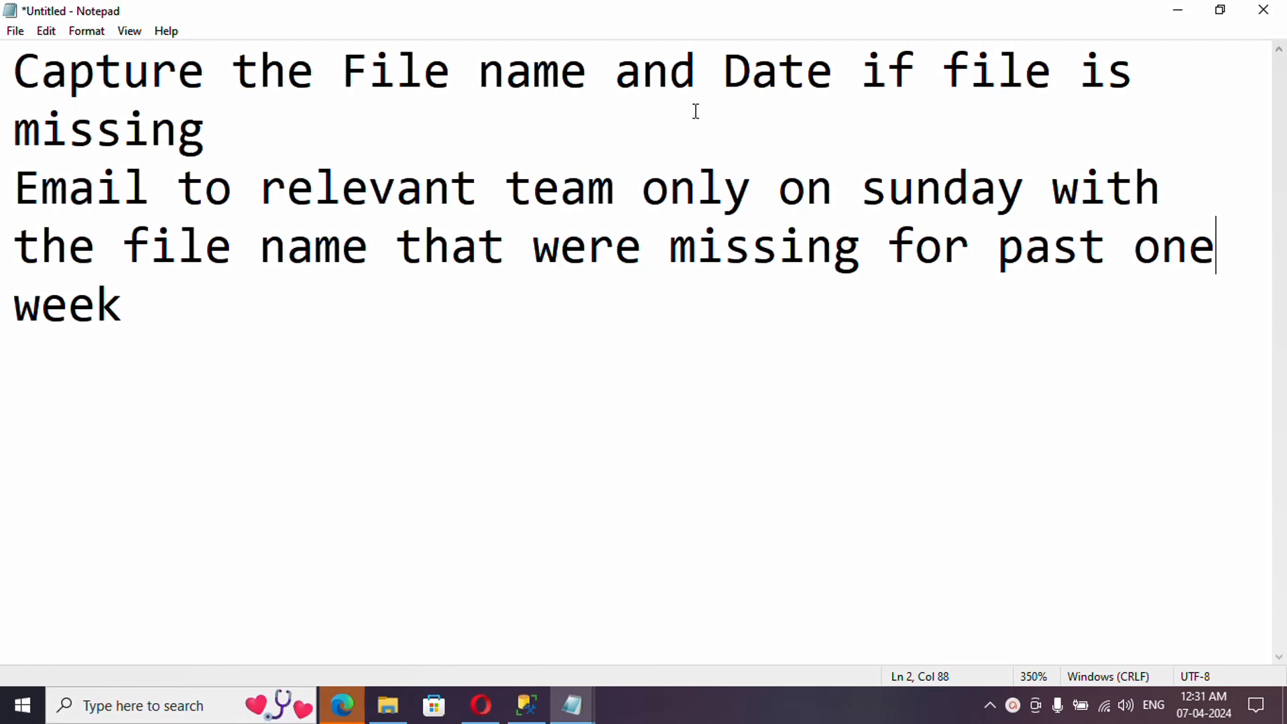
- List SQL, Logic apps and ADF as tools under the missing-file requirements in Notepad, then switch to SSMS
click(392, 132)
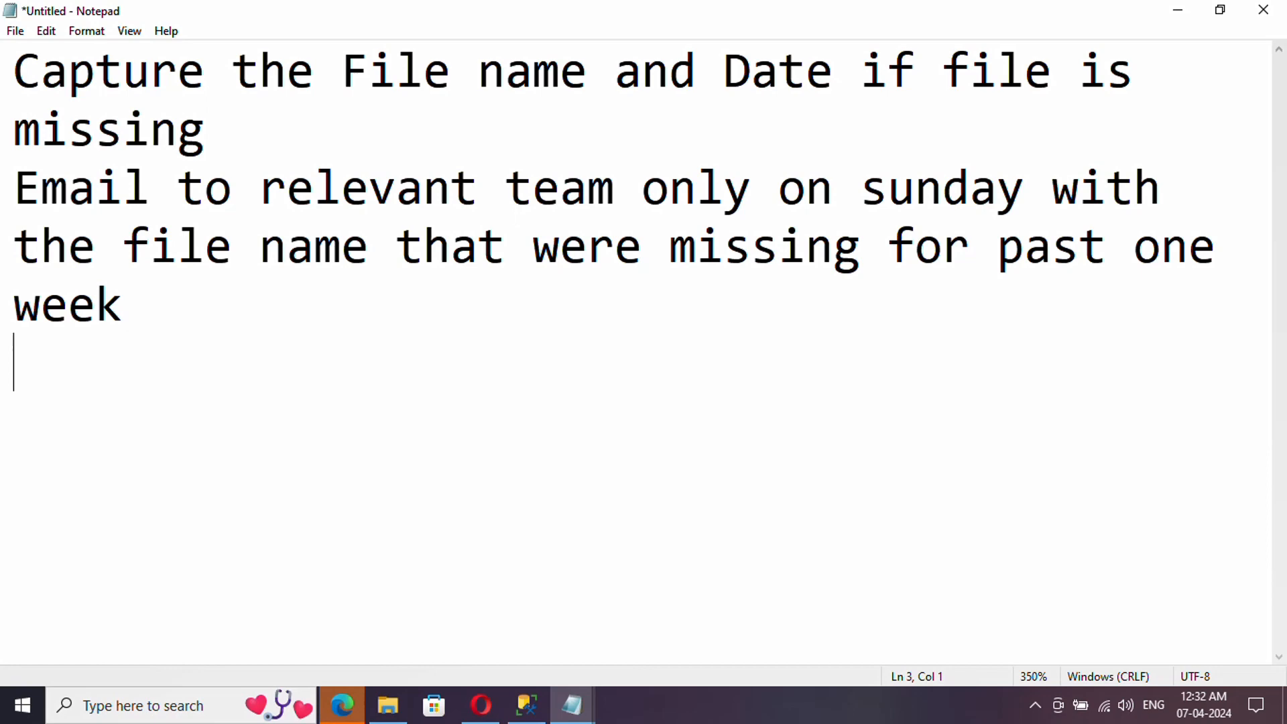
key(Return)
text(SQL)
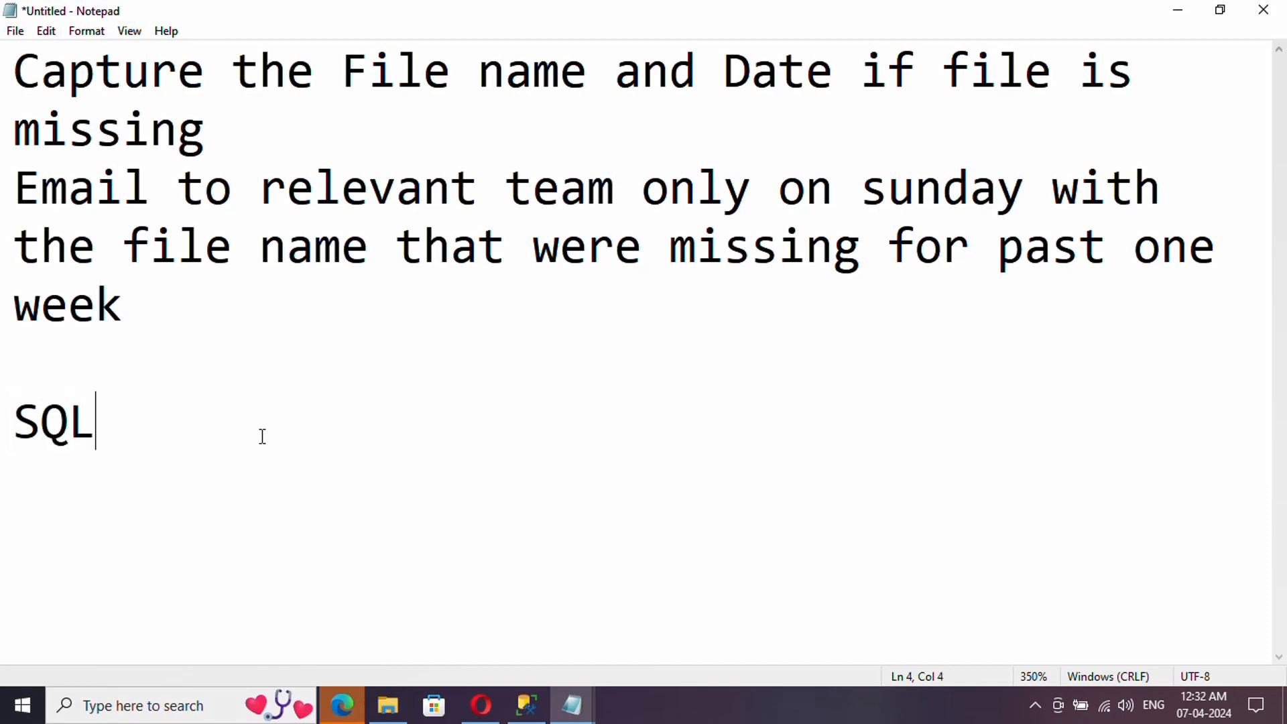
text(,Logic)
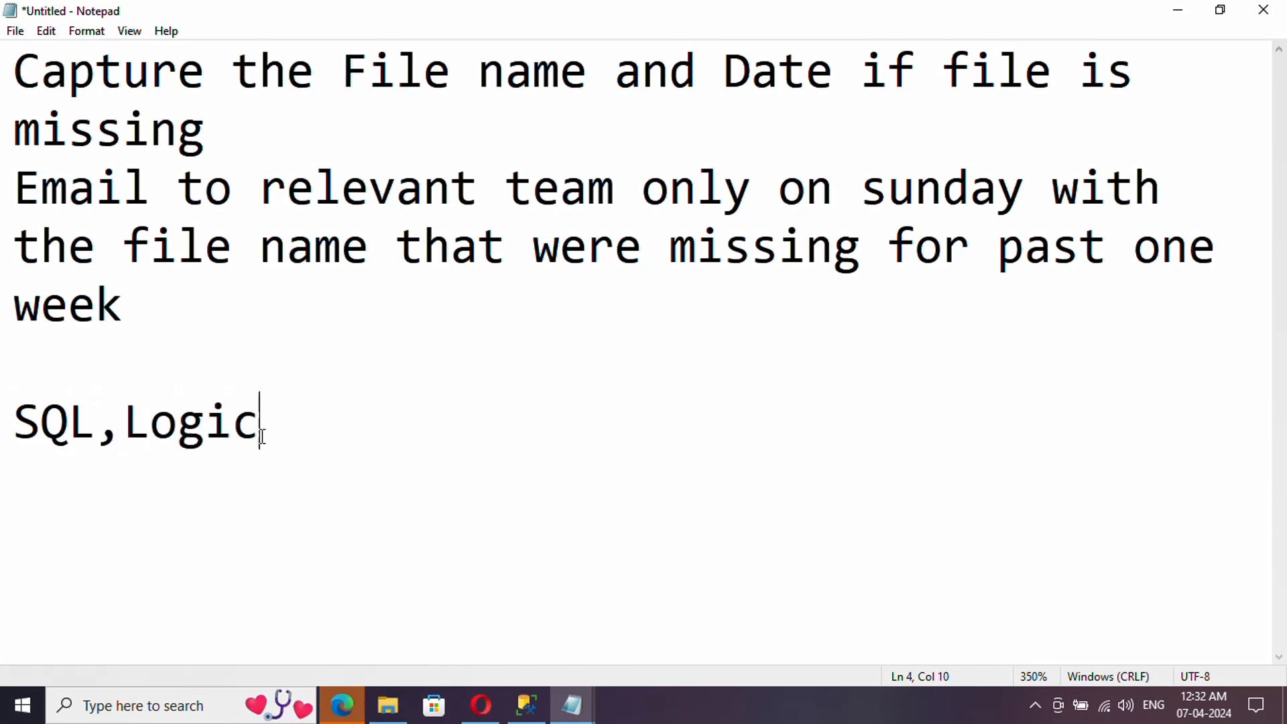
text( apps,)
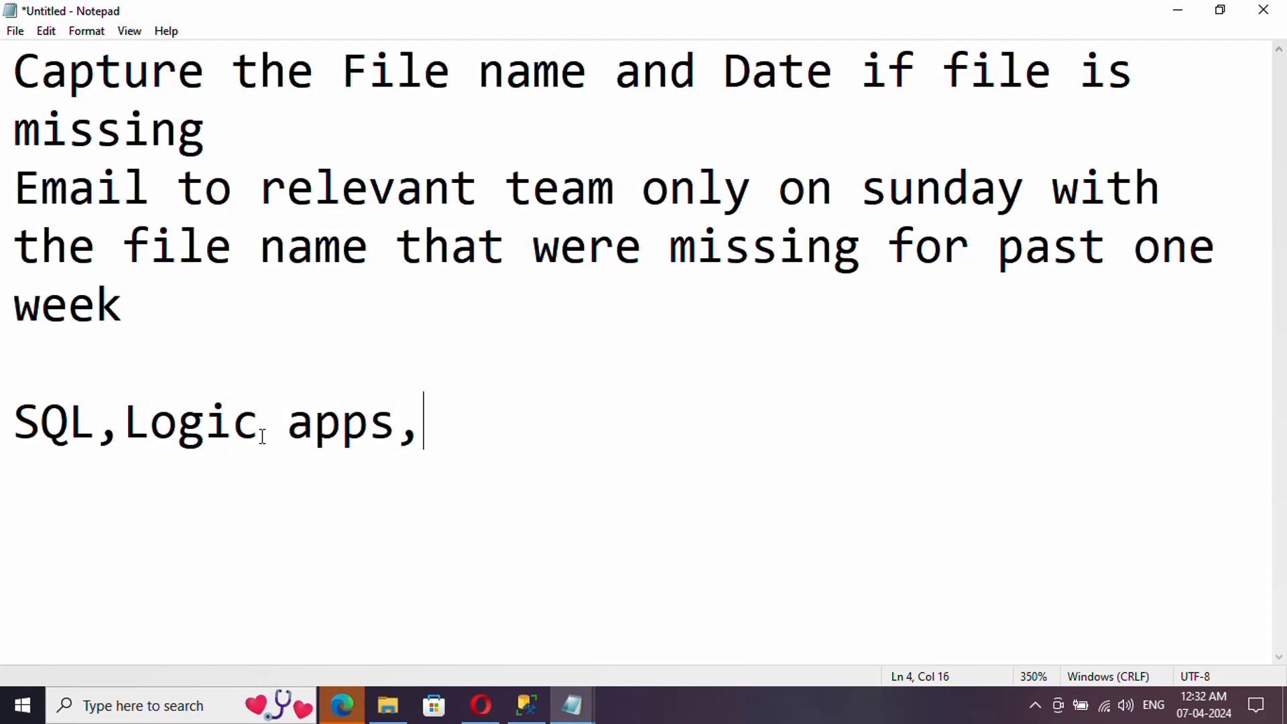
text(ADF)
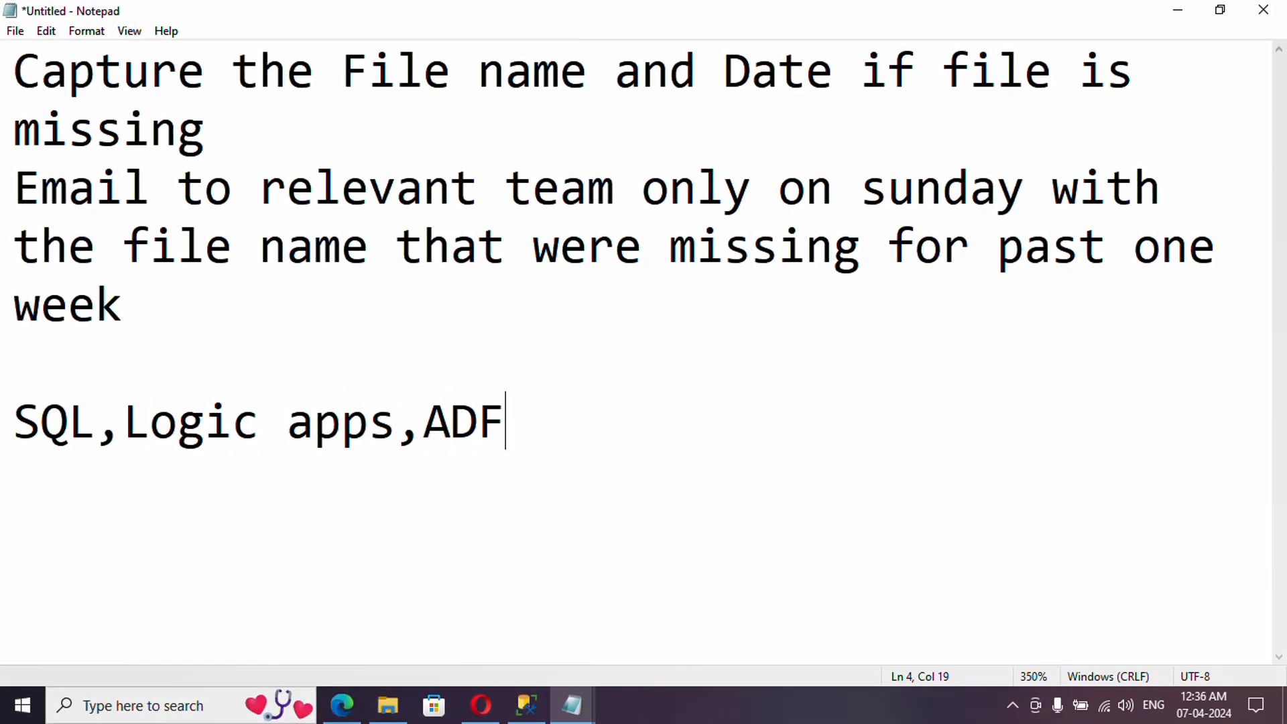
click(527, 705)
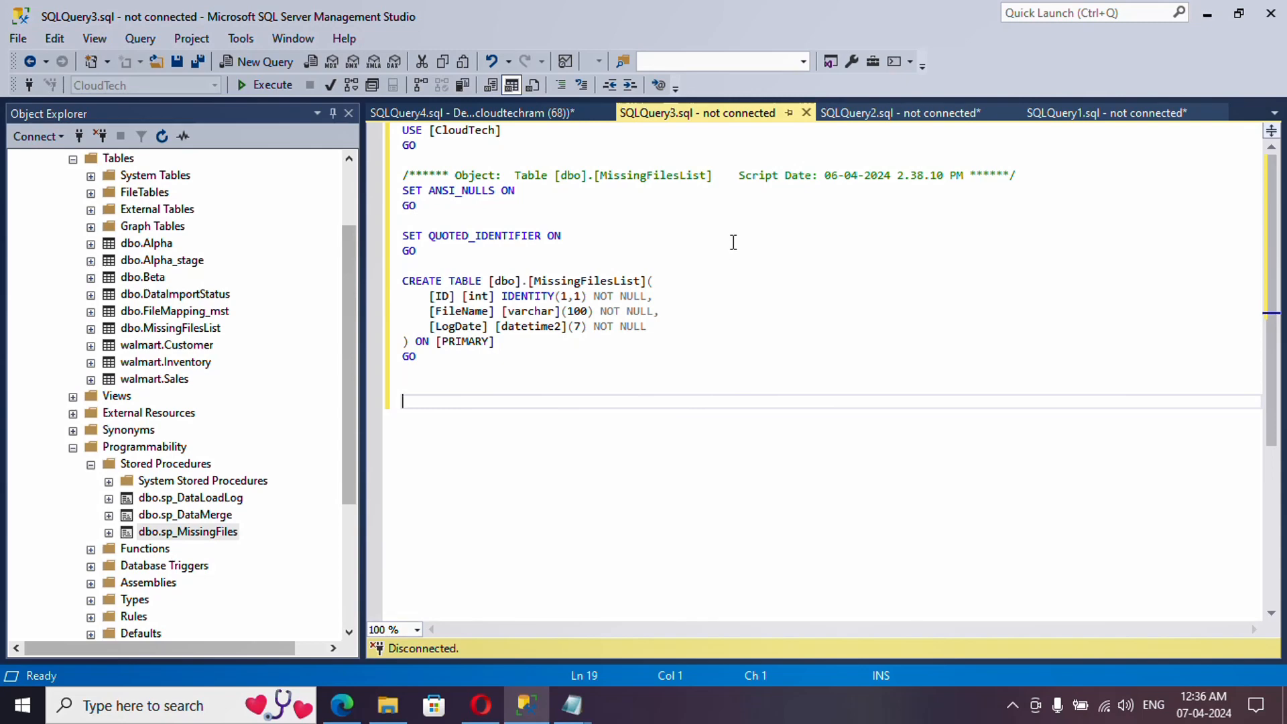
key(ctrl+Tab)
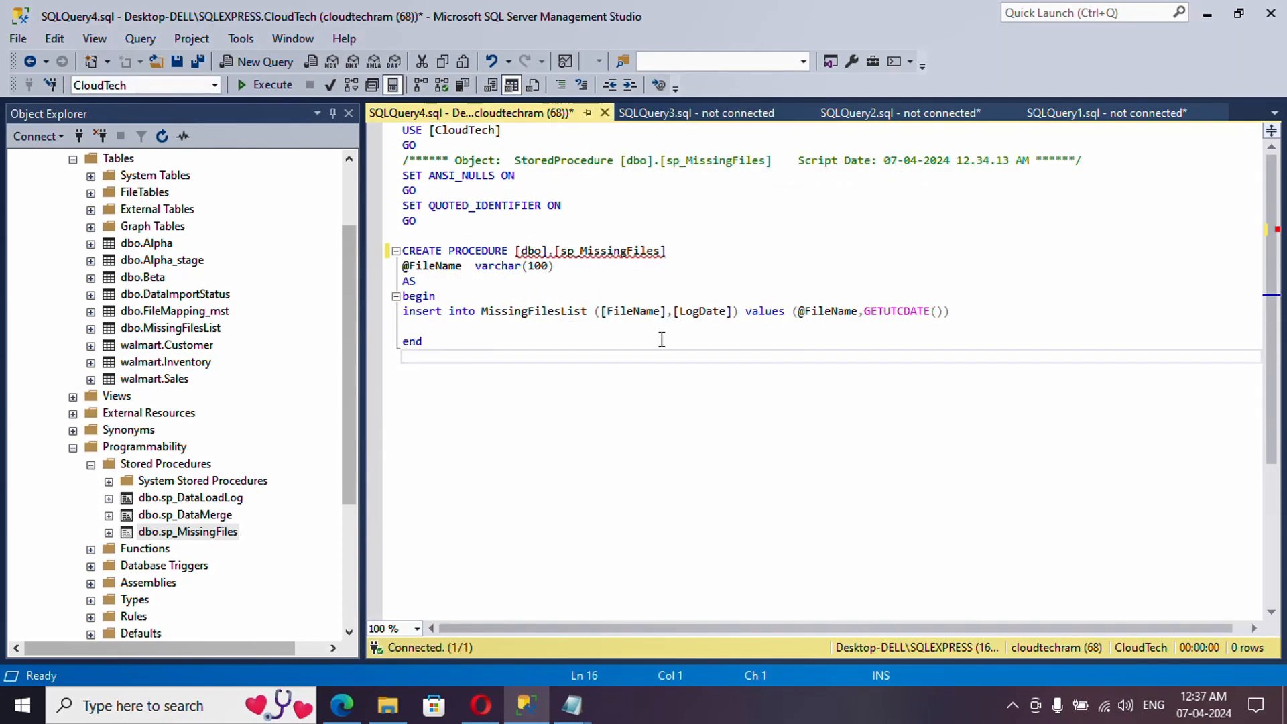
double_click(425, 267)
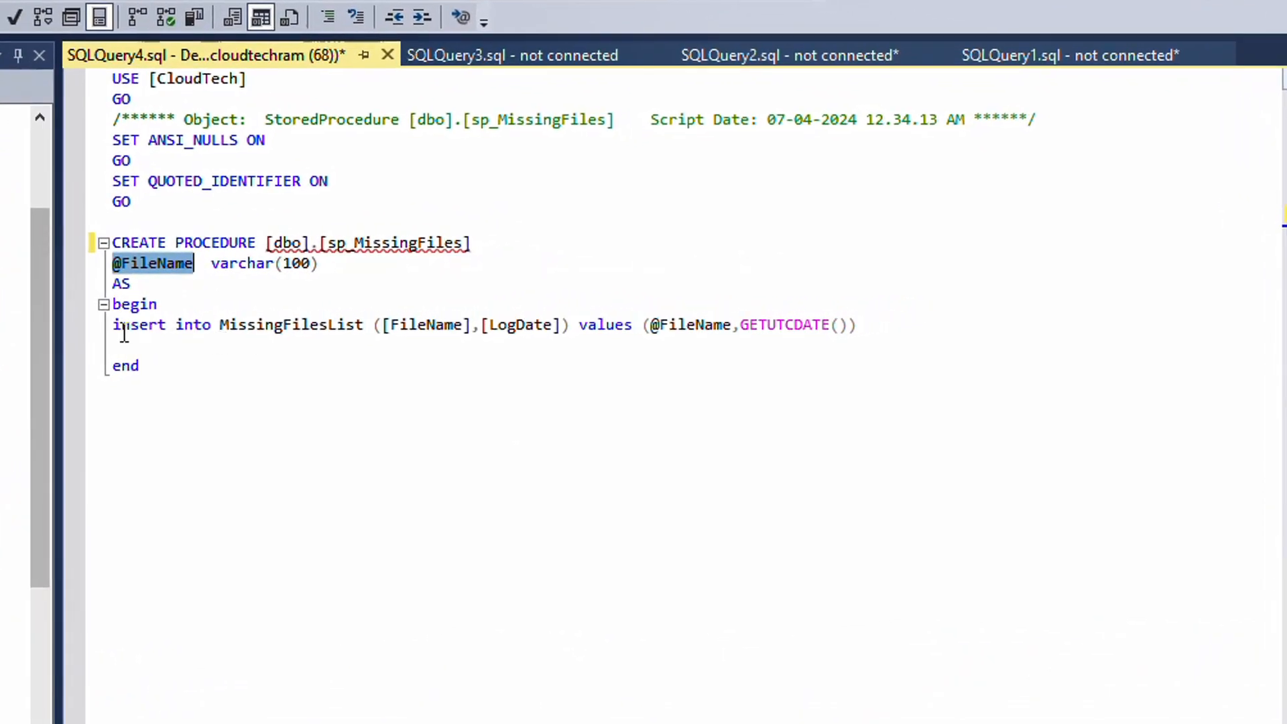
double_click(259, 327)
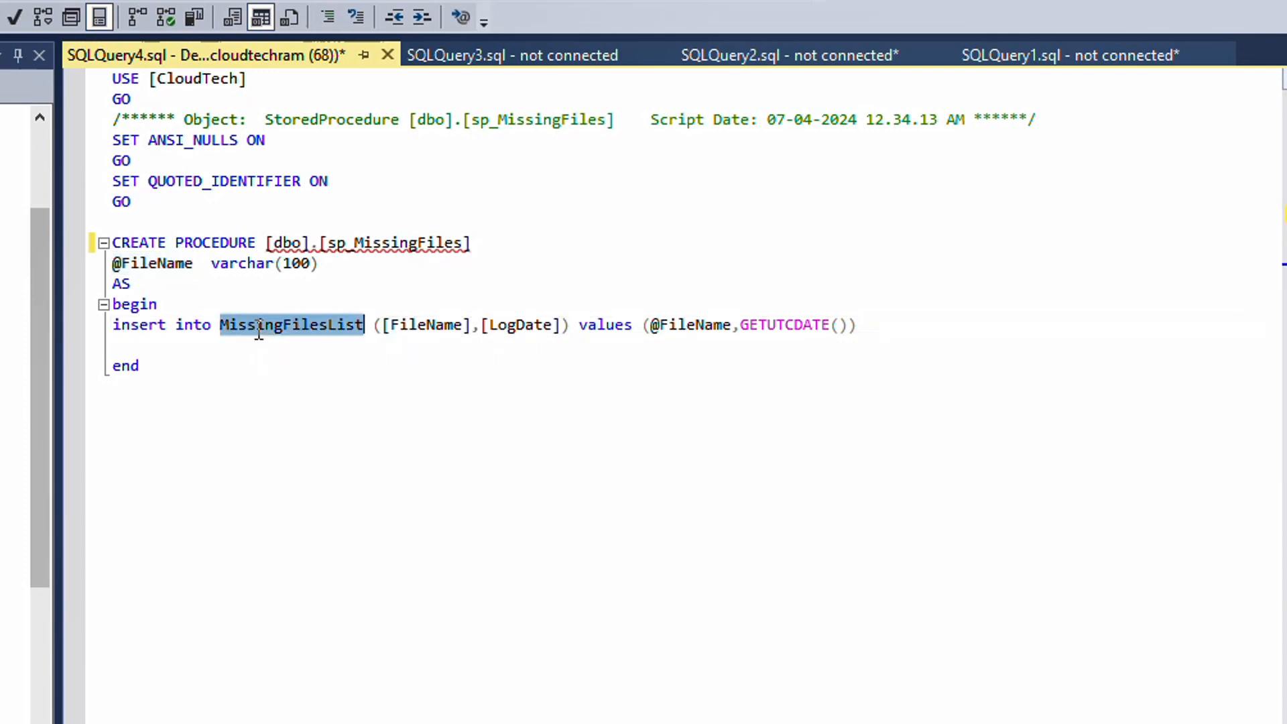
click(382, 325)
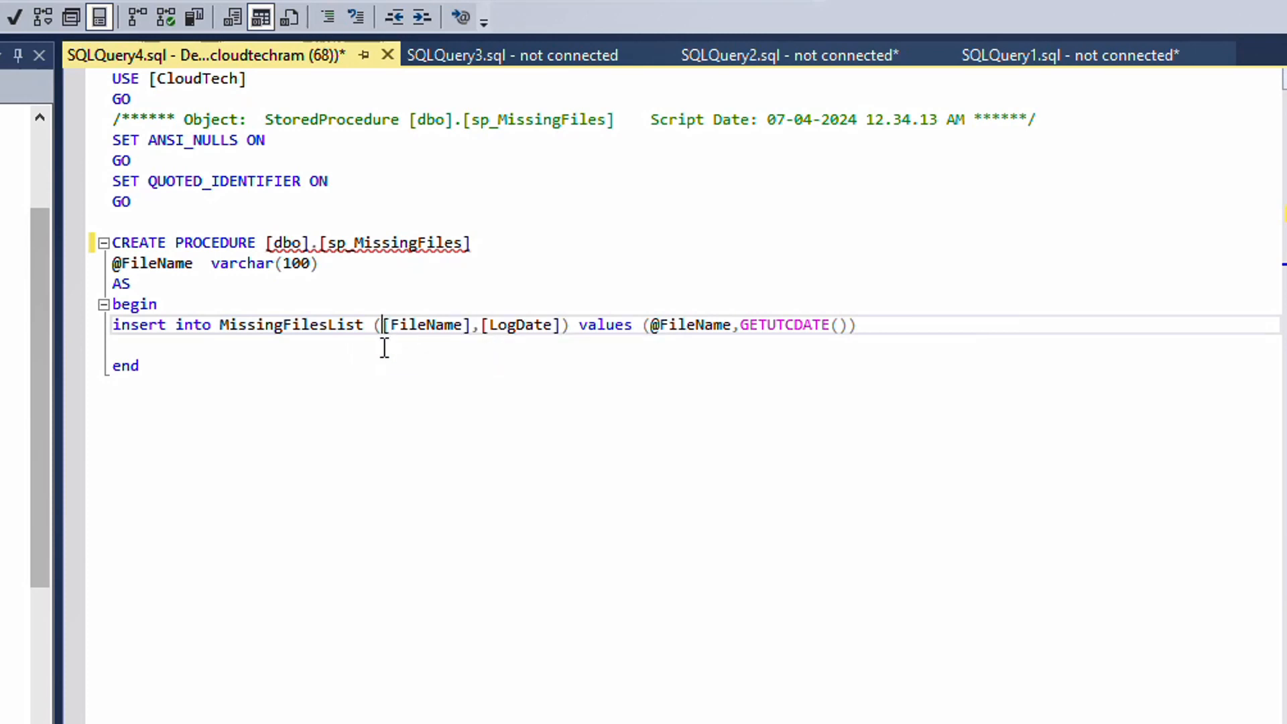
double_click(421, 327)
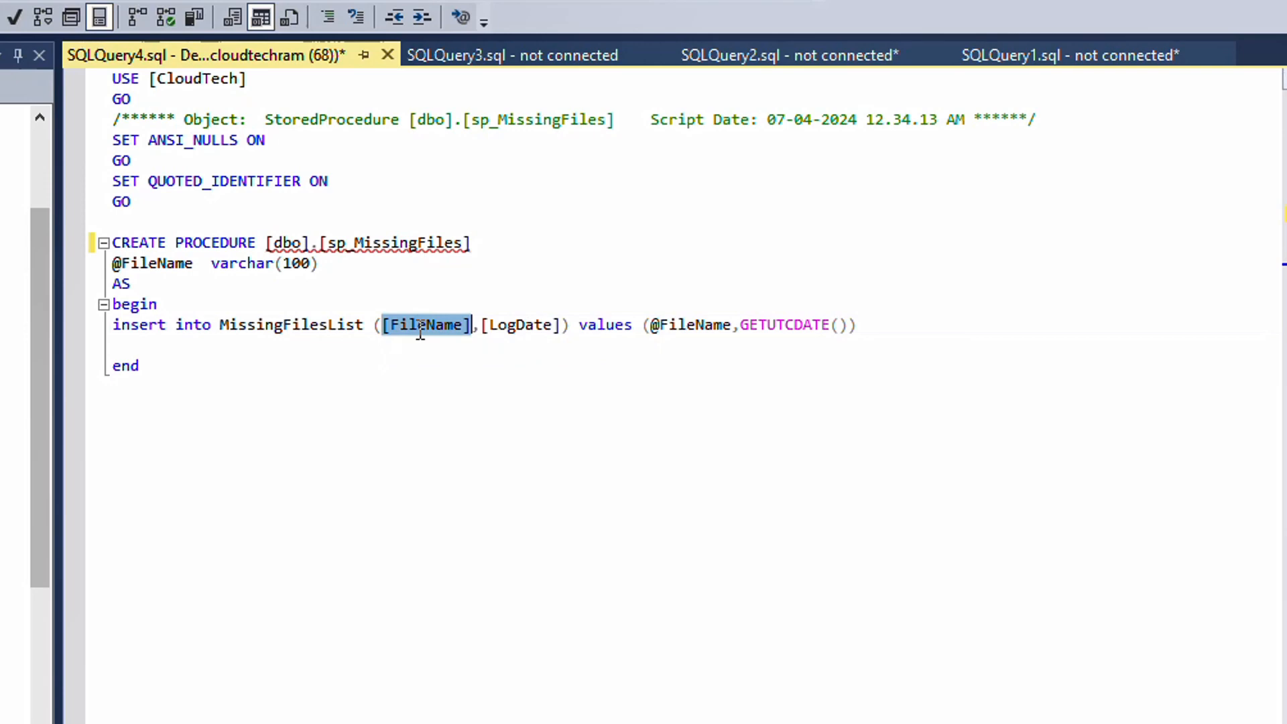
double_click(508, 325)
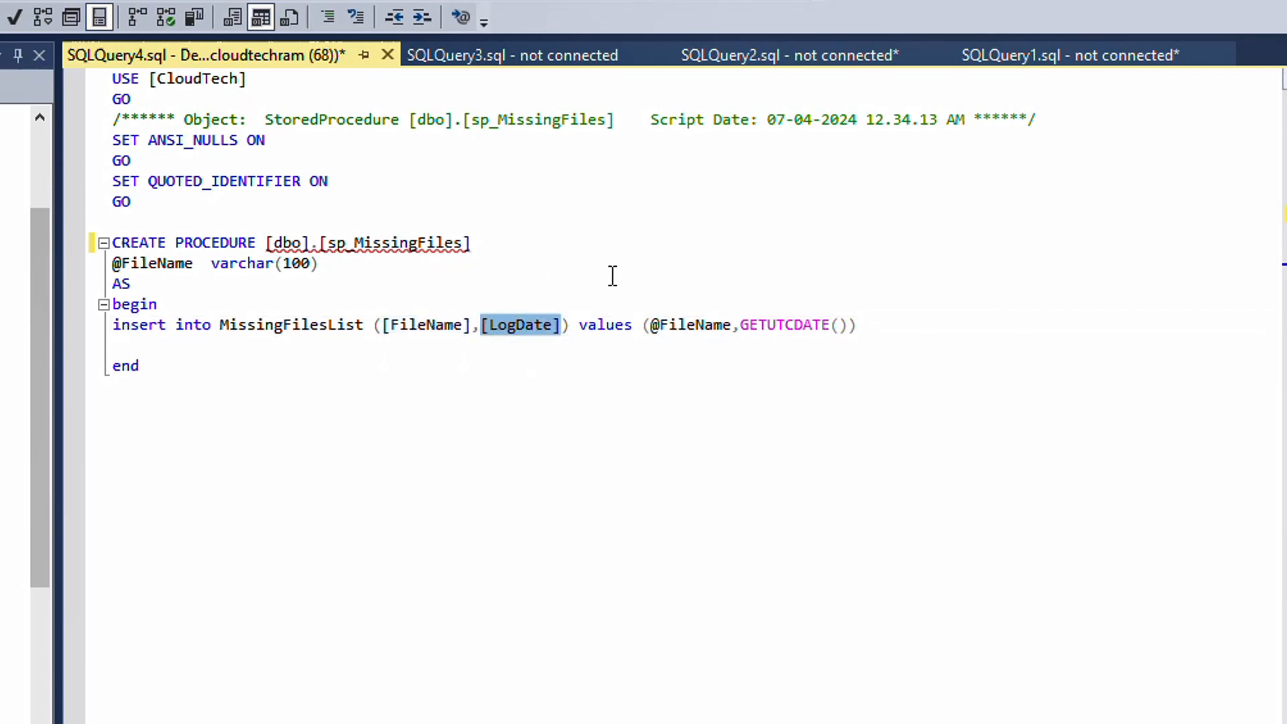
click(680, 326)
double_click(680, 326)
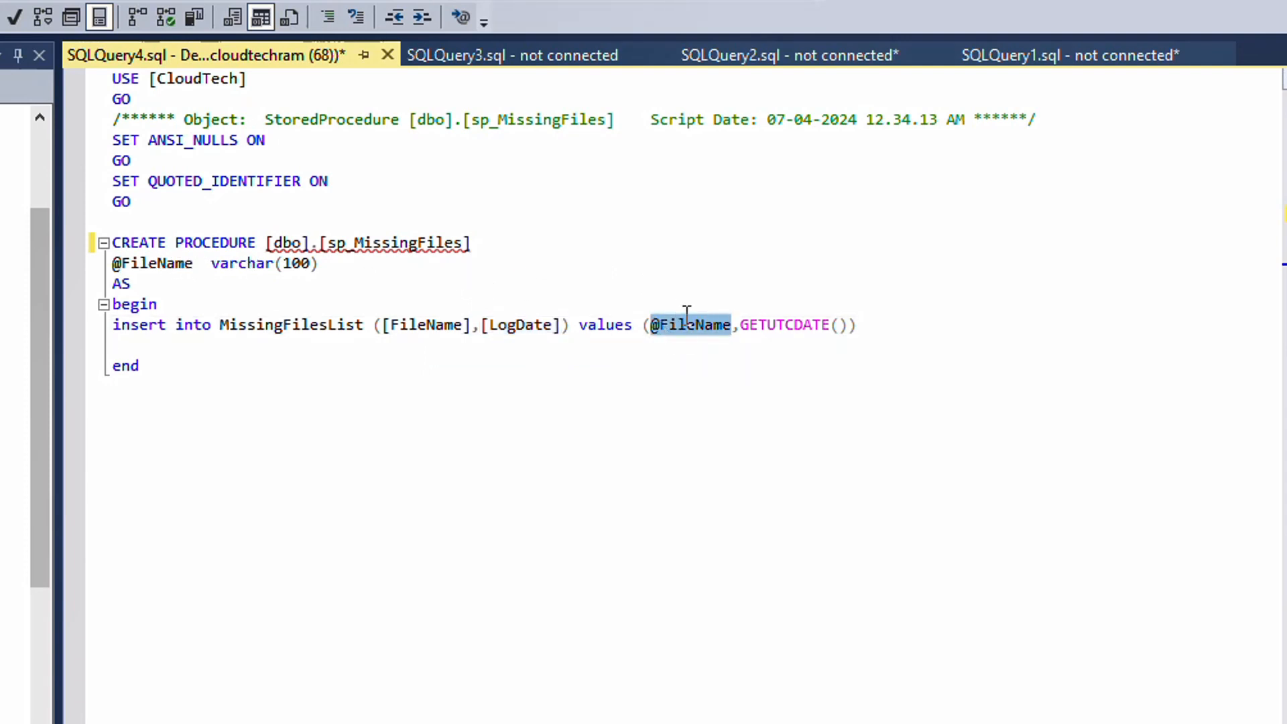
mouse_move(682, 338)
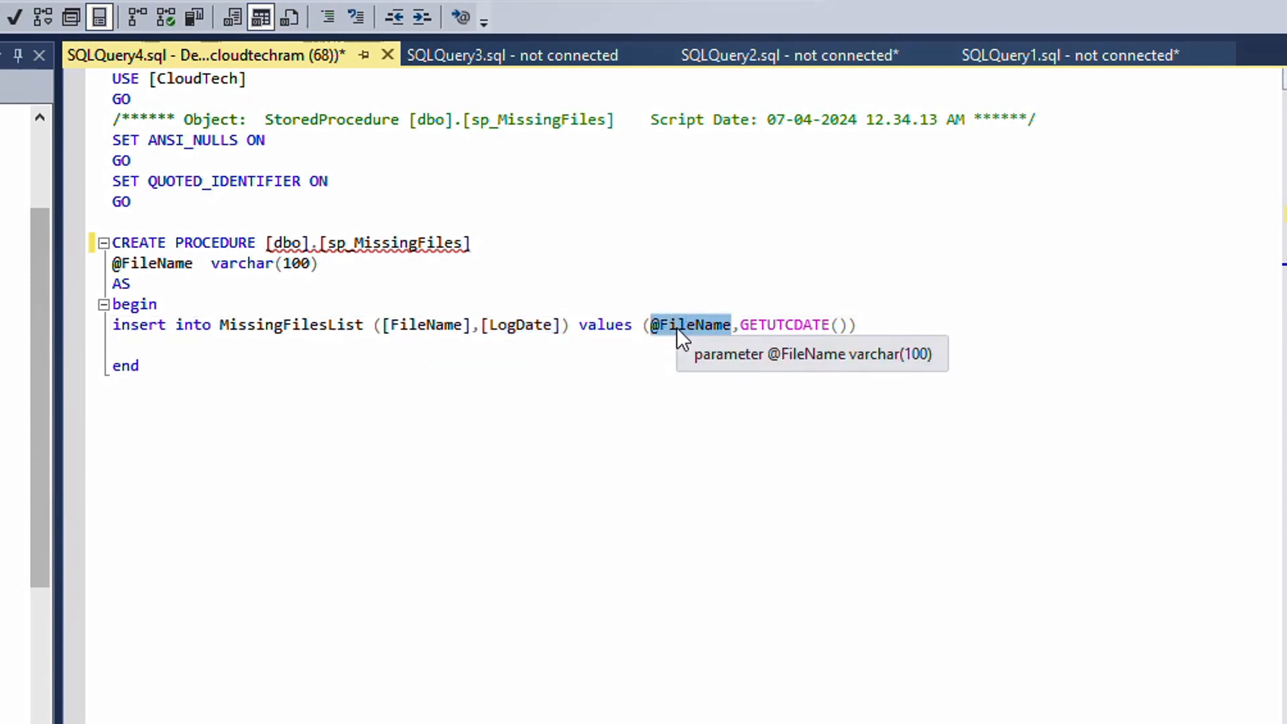
double_click(770, 324)
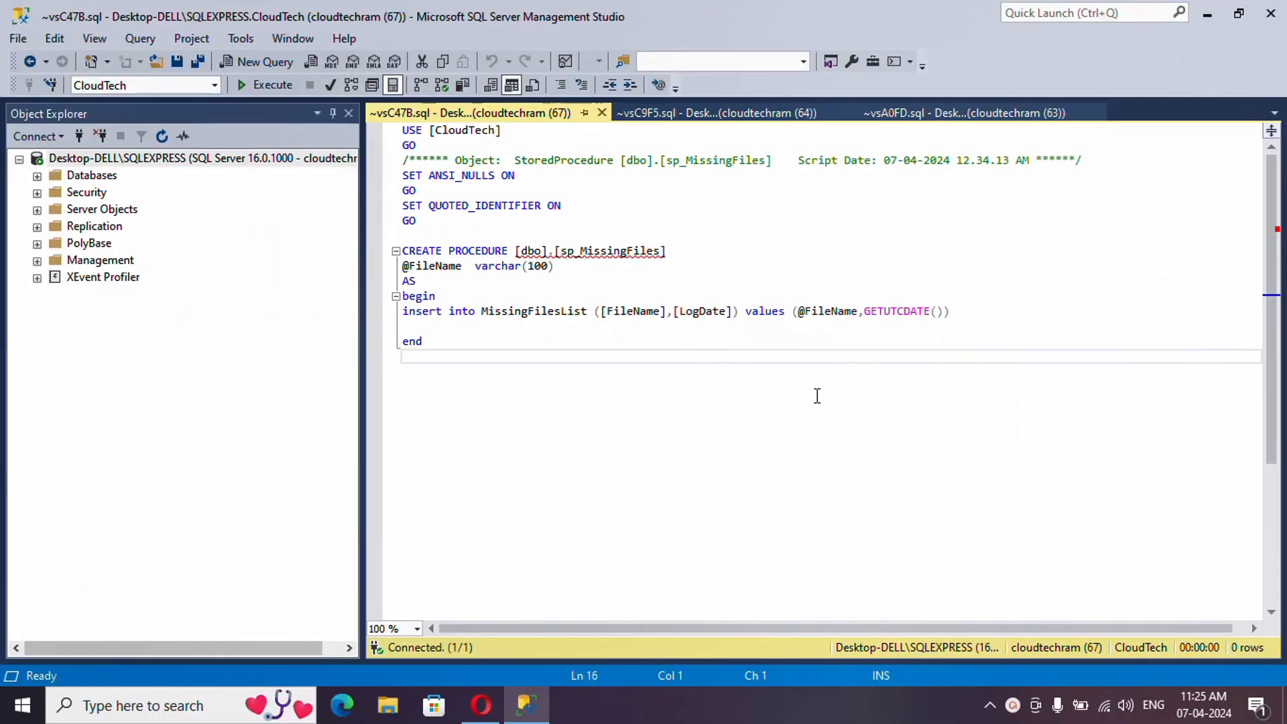
click(677, 441)
- Check the 2024-03-24.csv file in the inbound container, then open the data factory's Linked services
click(481, 705)
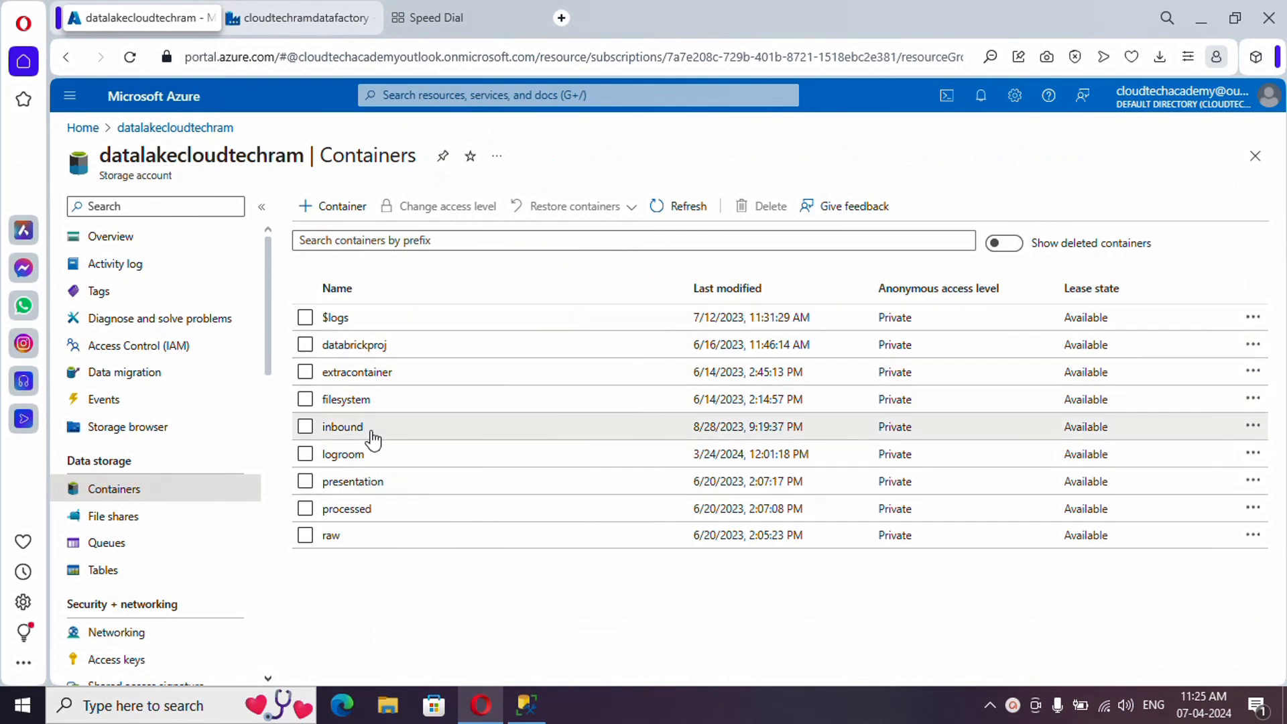
click(370, 432)
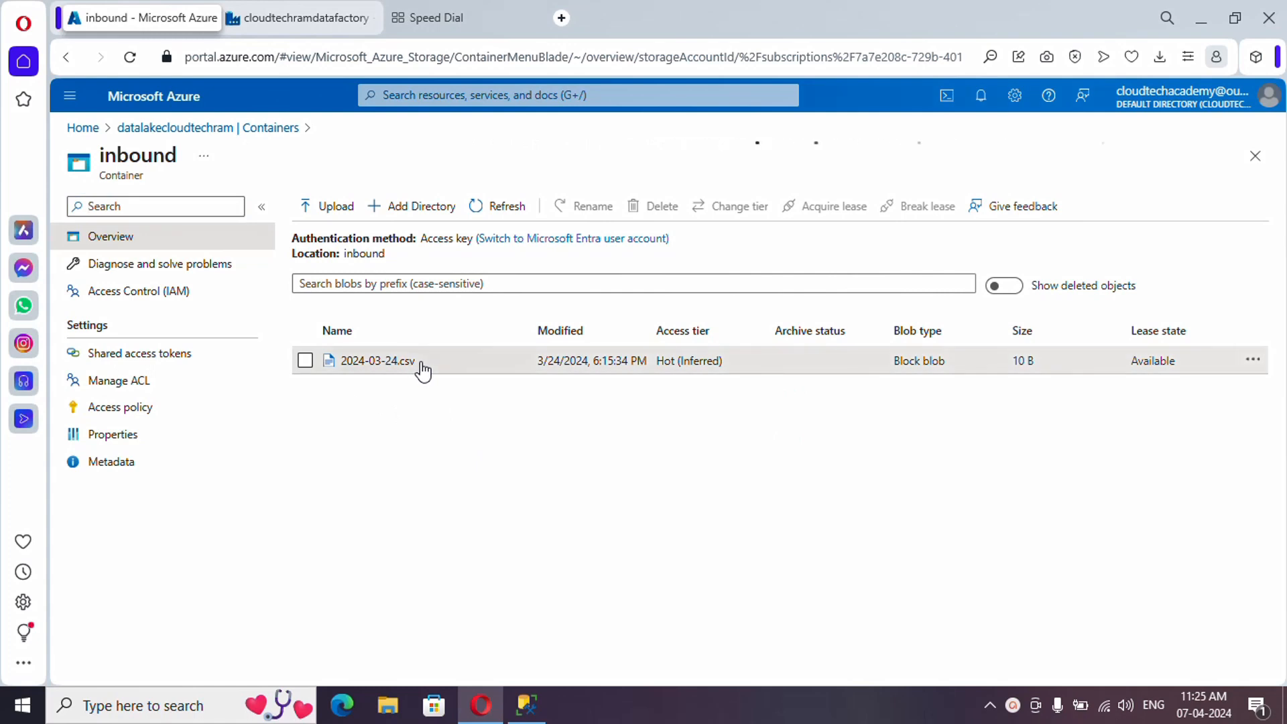
drag(423, 370, 346, 365)
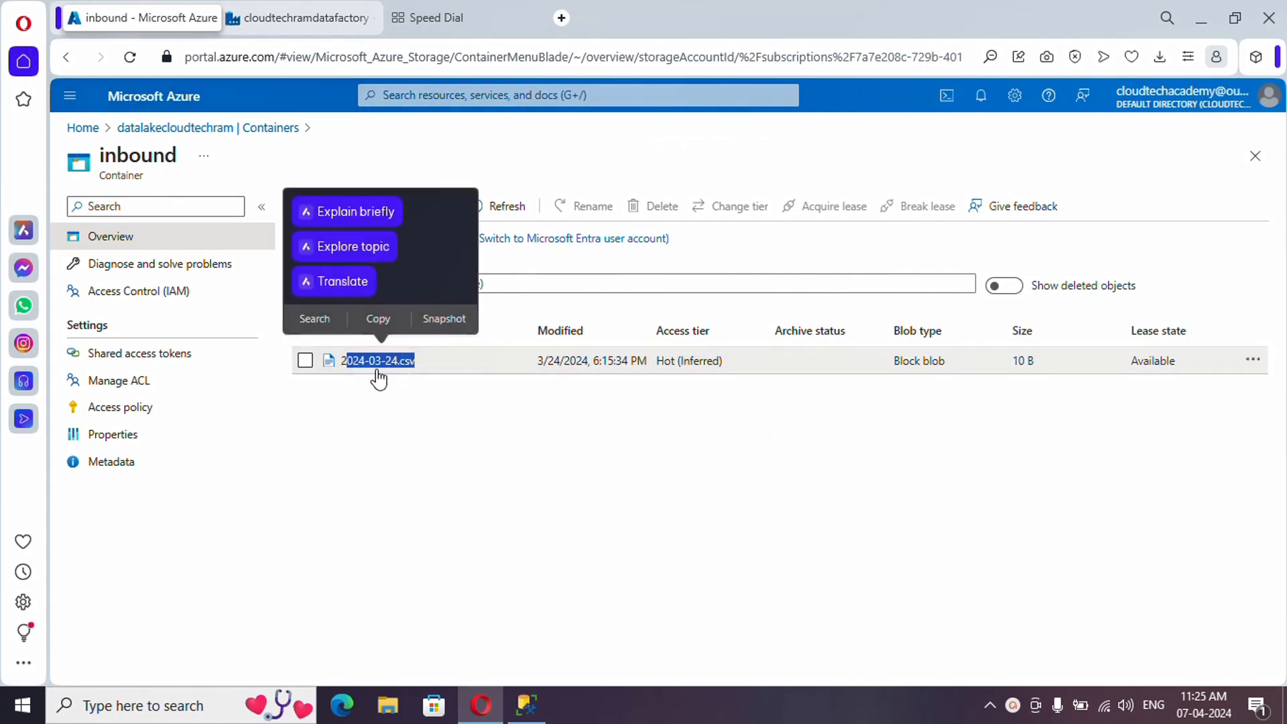
click(425, 437)
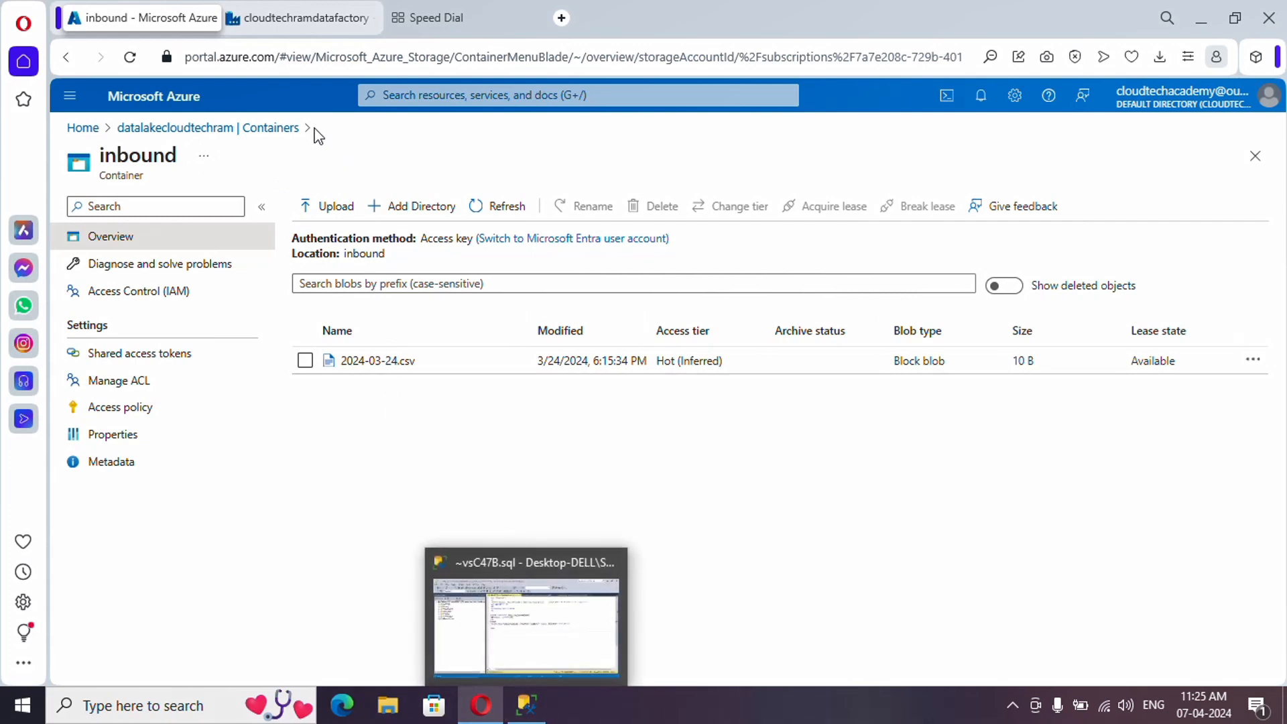
click(295, 17)
click(70, 278)
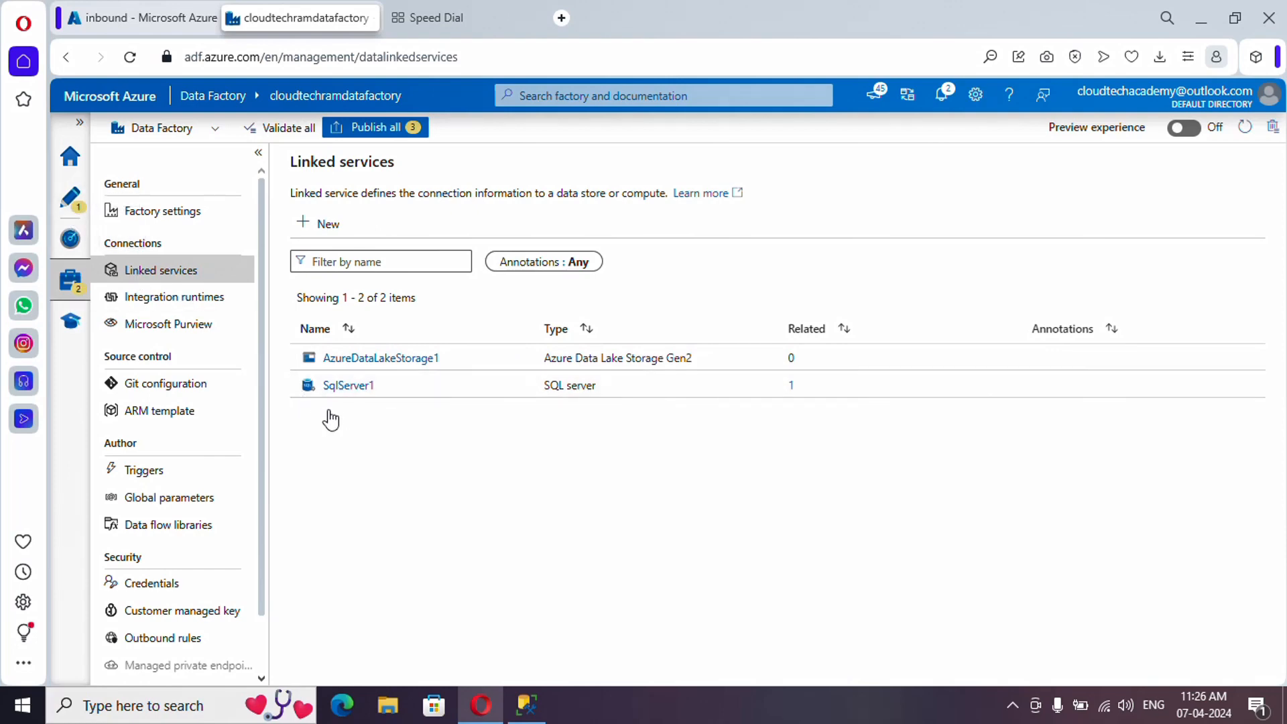
- Start a new Azure Data Lake Storage Gen2 dataset in DelimitedText format
click(69, 204)
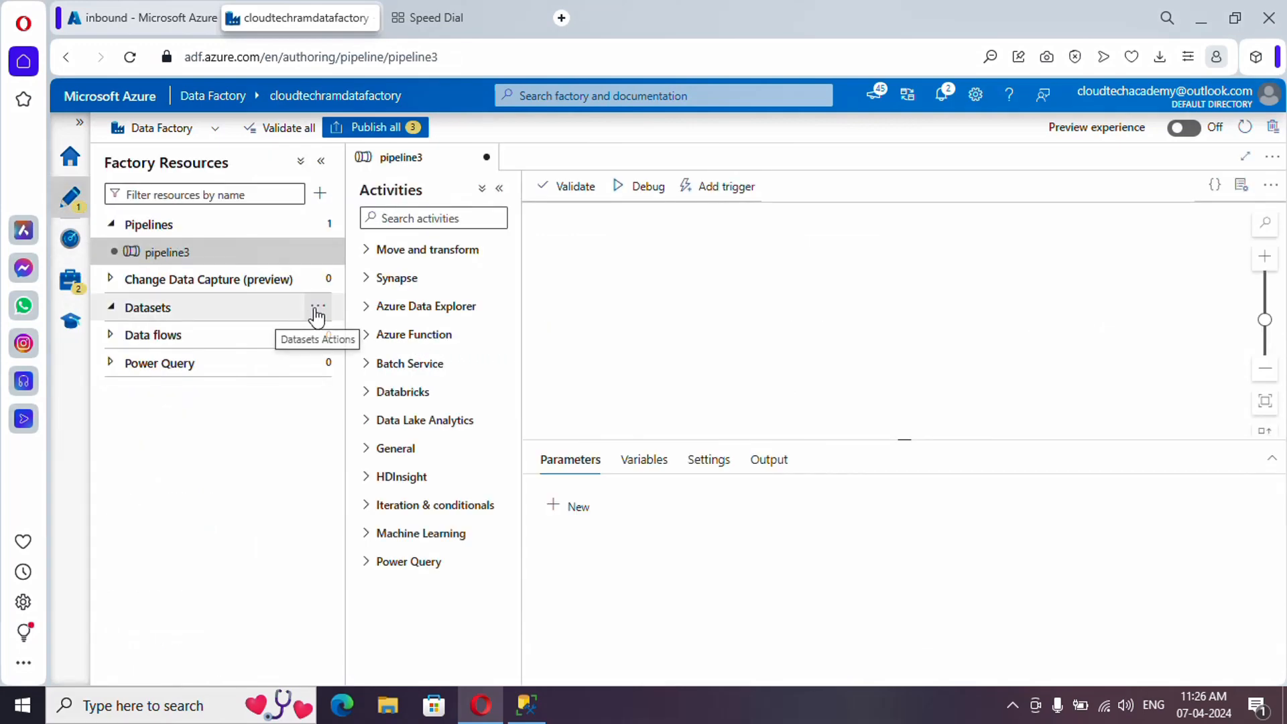
click(318, 306)
click(359, 338)
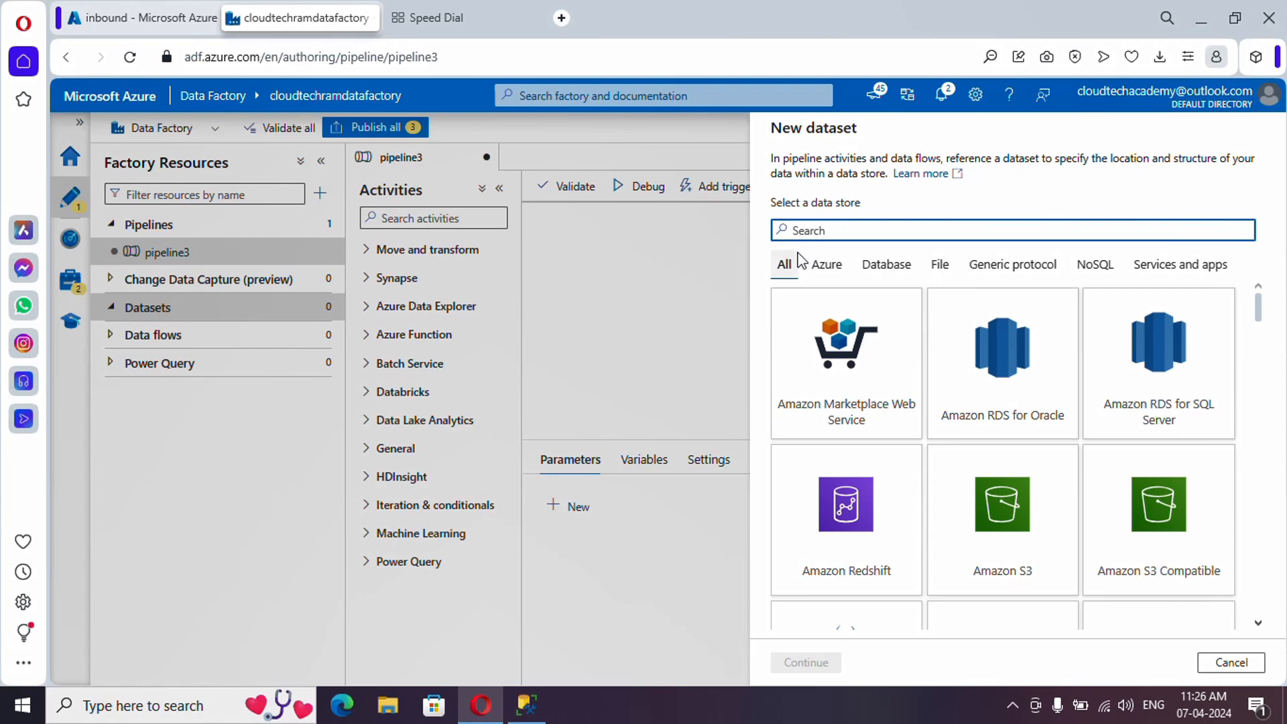
text(data)
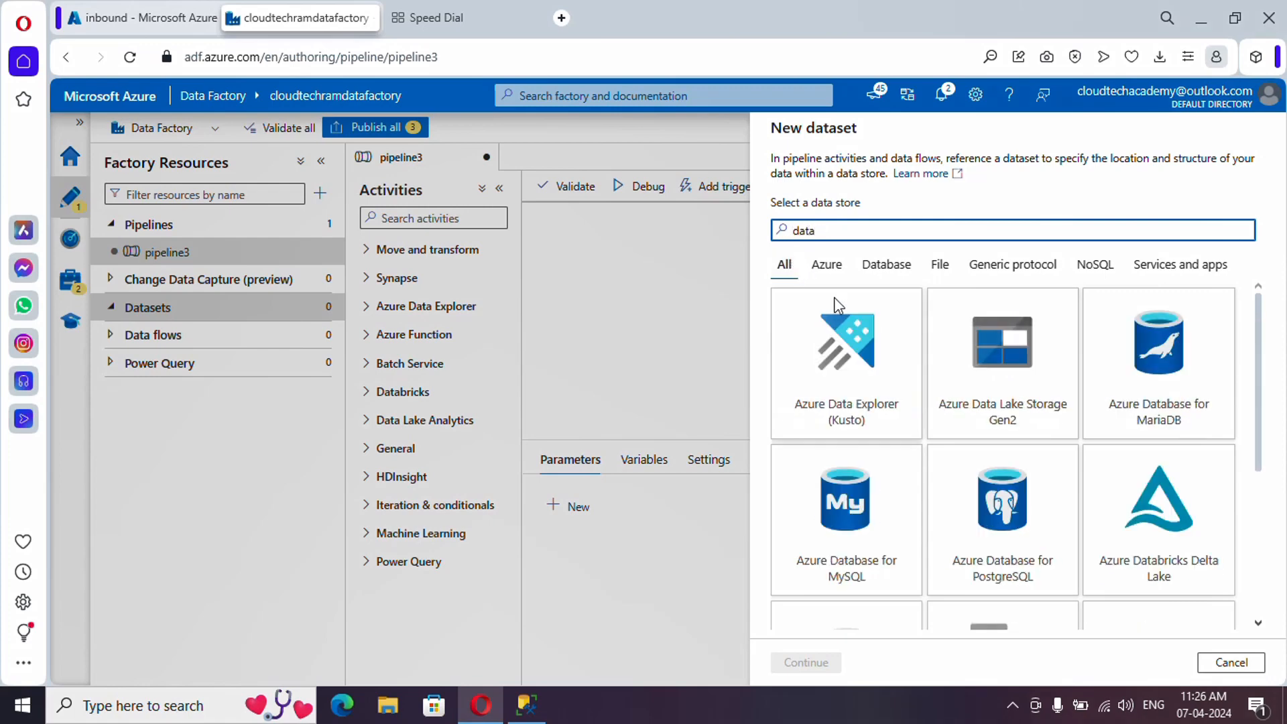
click(1002, 383)
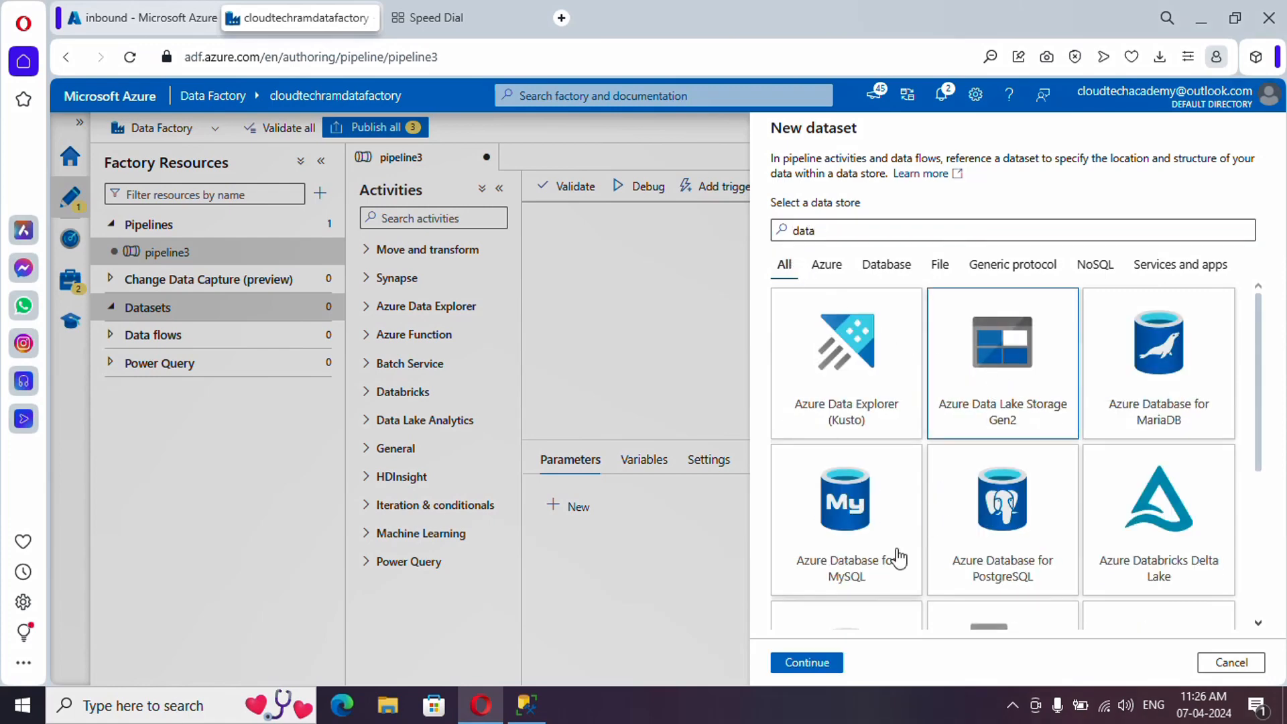
click(817, 663)
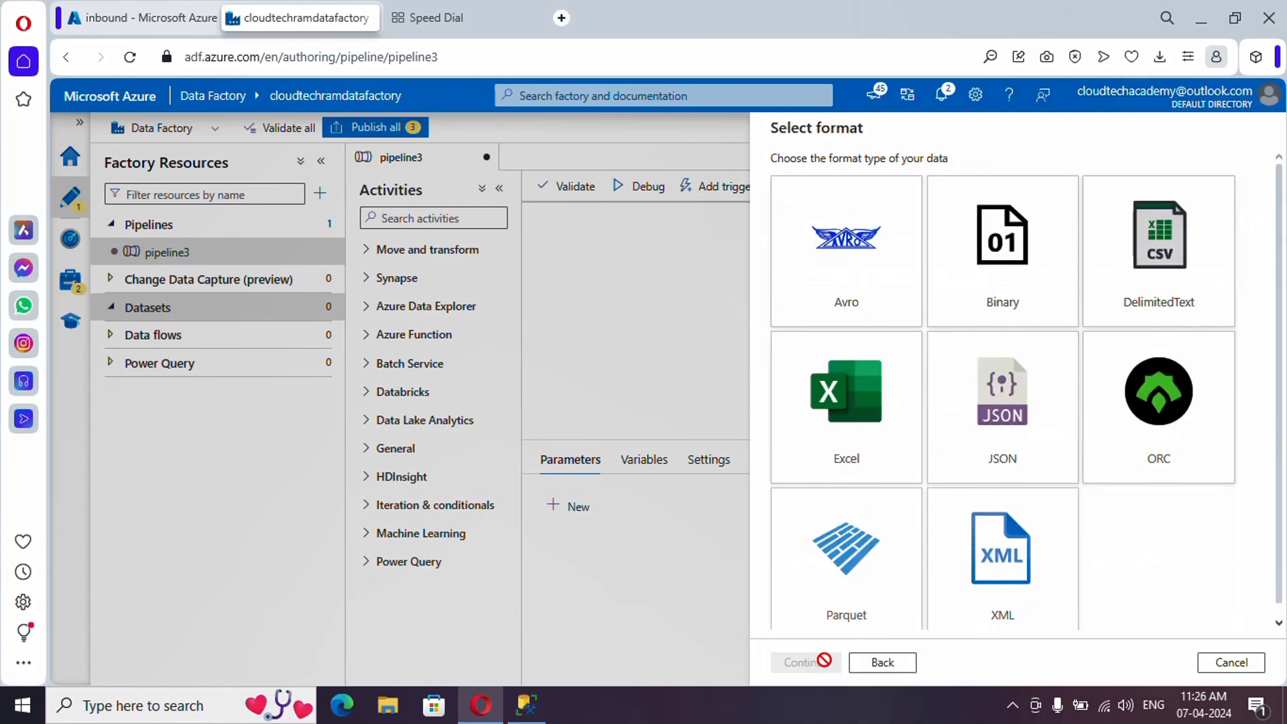
click(1149, 293)
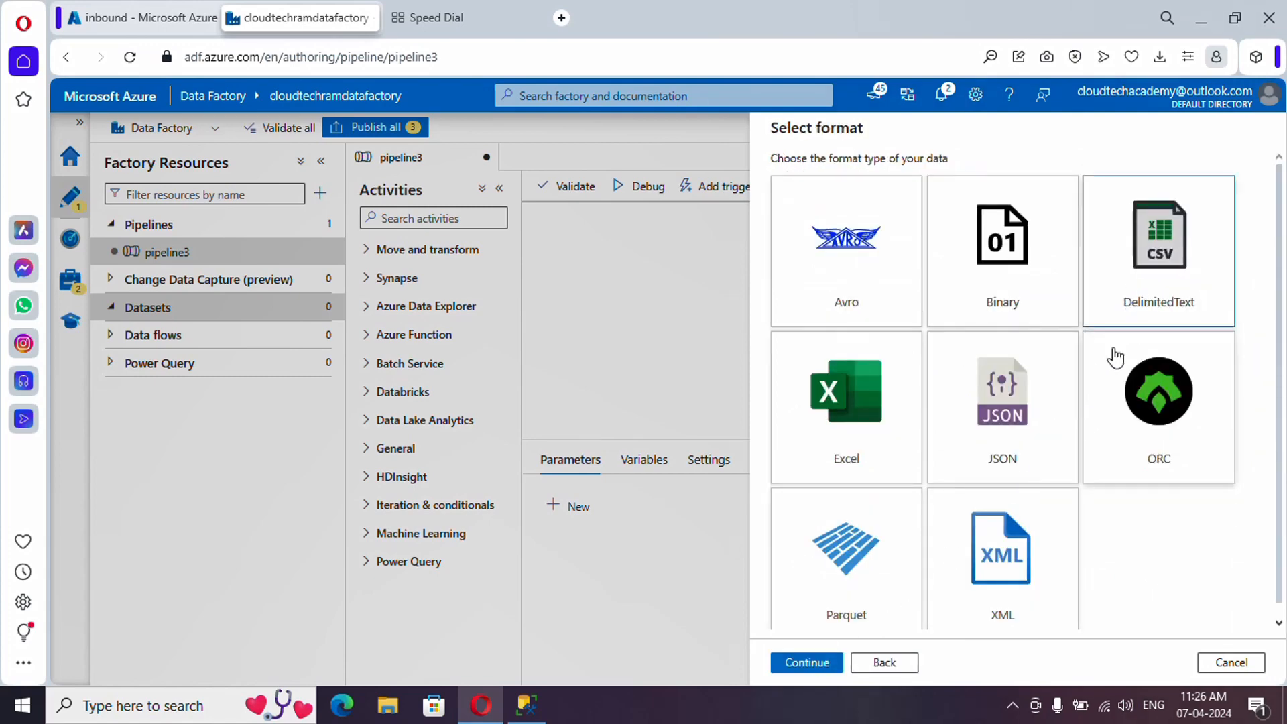
click(808, 662)
- Name the dataset Ds_inbound, link AzureDataLakeStorage1 and set its file path to the inbound container
drag(881, 180, 789, 187)
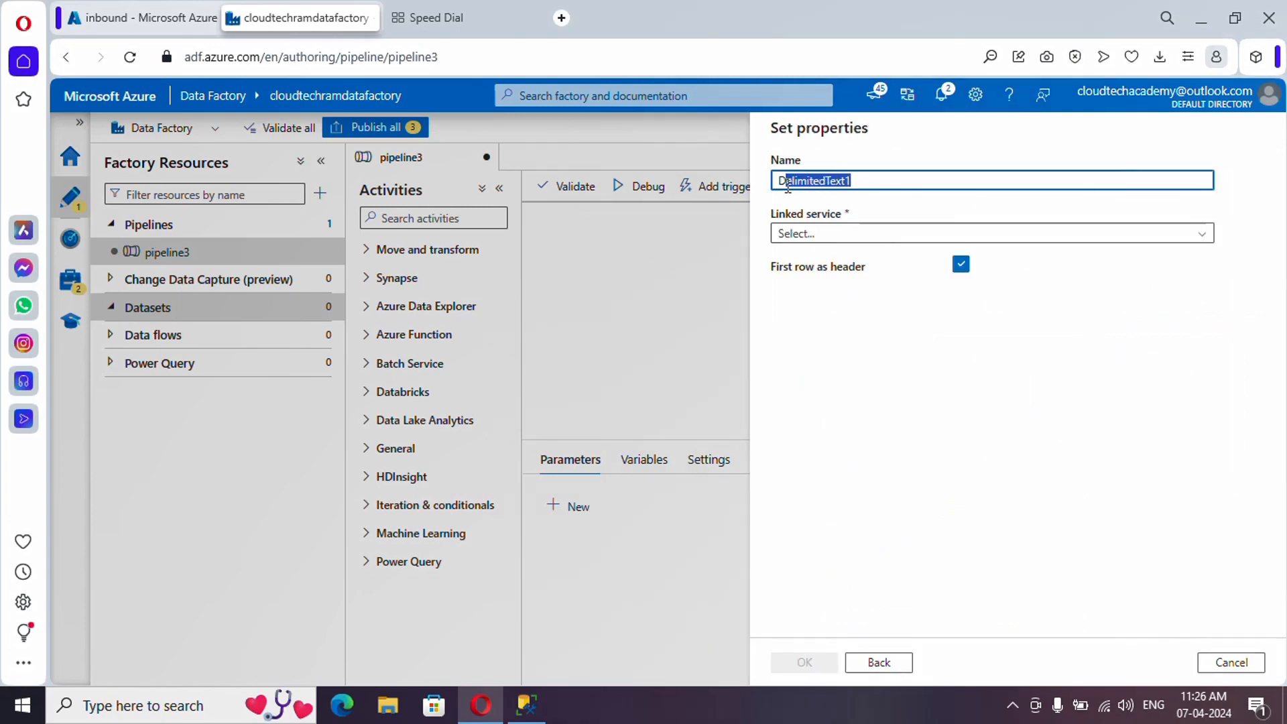
text(s_inbound)
click(846, 236)
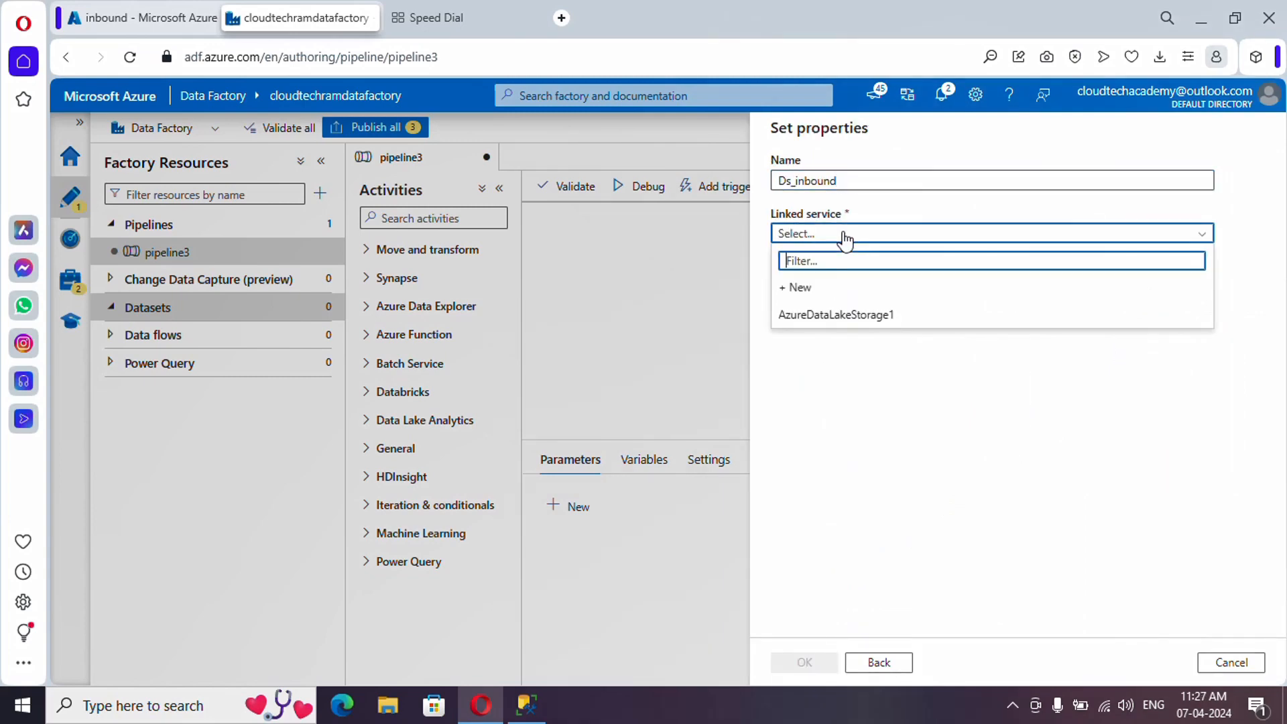
click(862, 318)
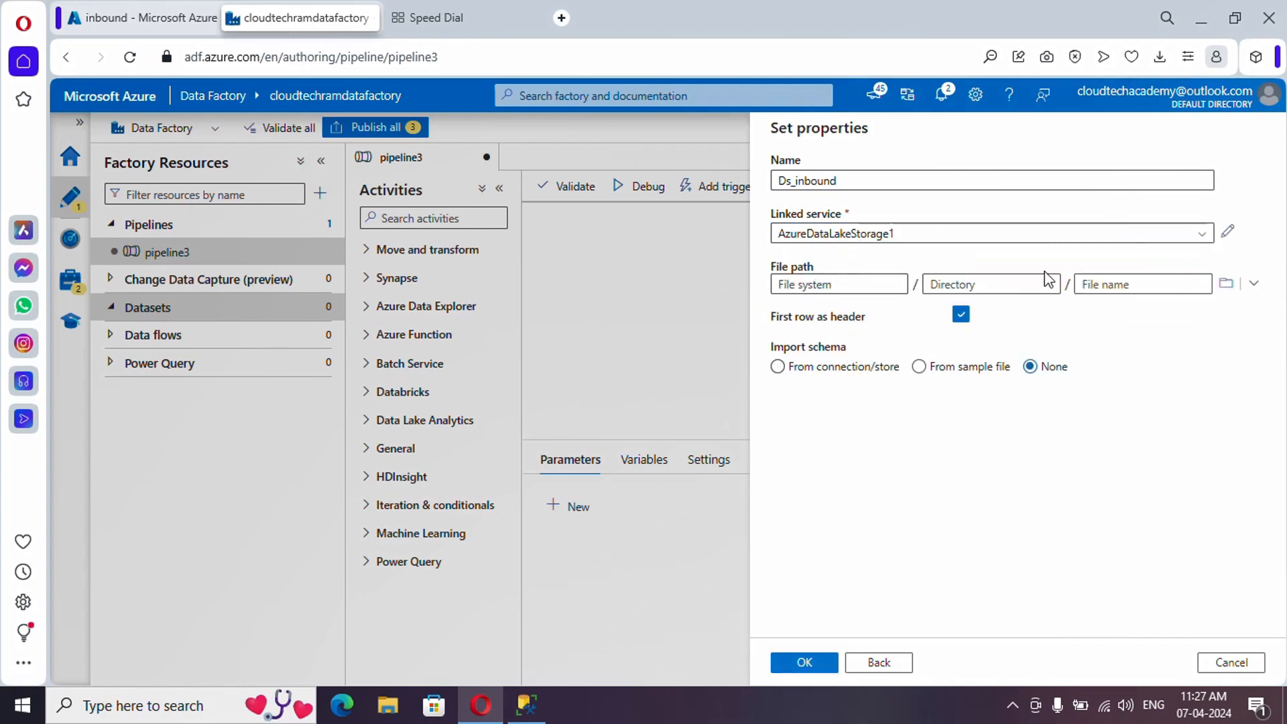
click(1227, 289)
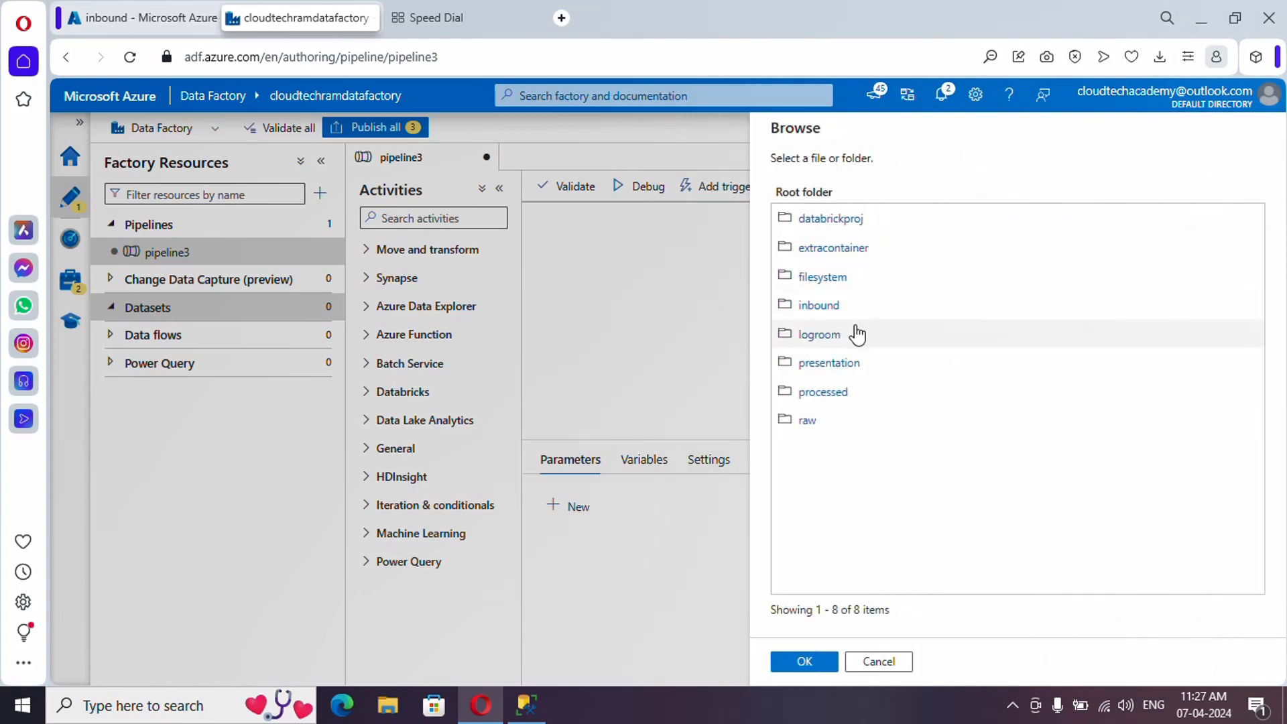
click(822, 307)
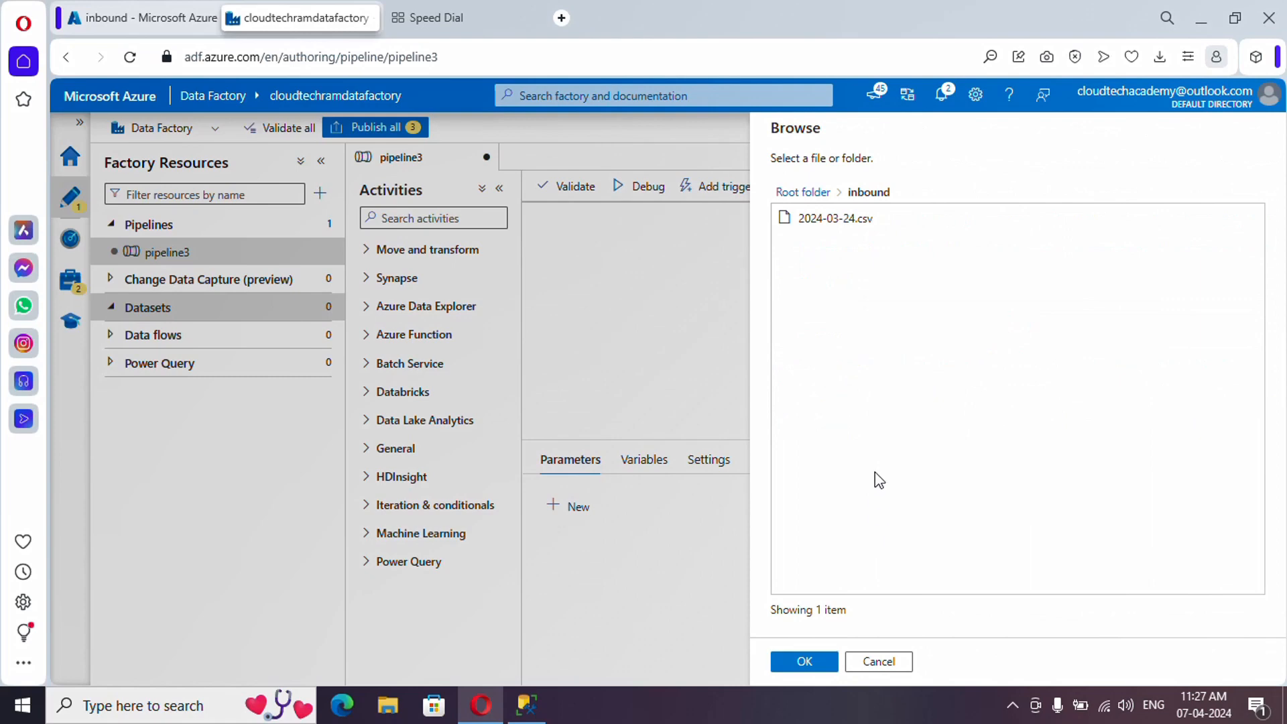
click(804, 663)
click(804, 664)
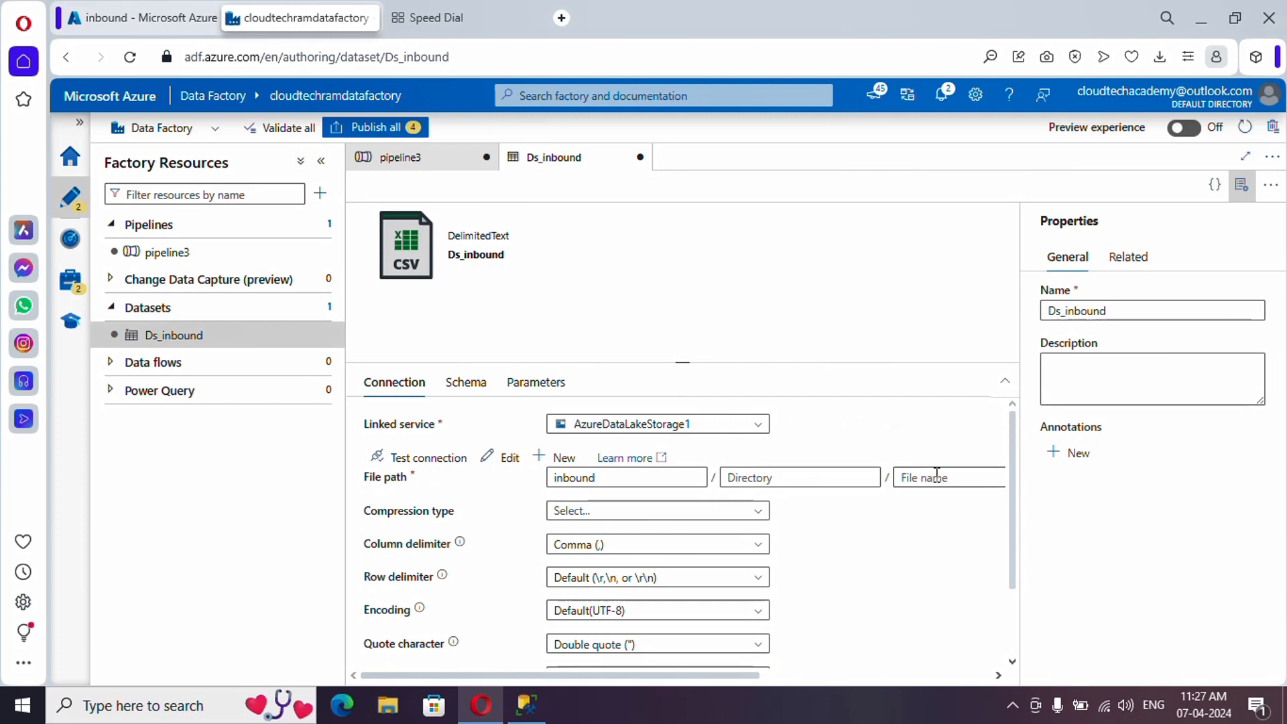
- Add a string parameter named FileName to the Ds_inbound dataset
click(548, 384)
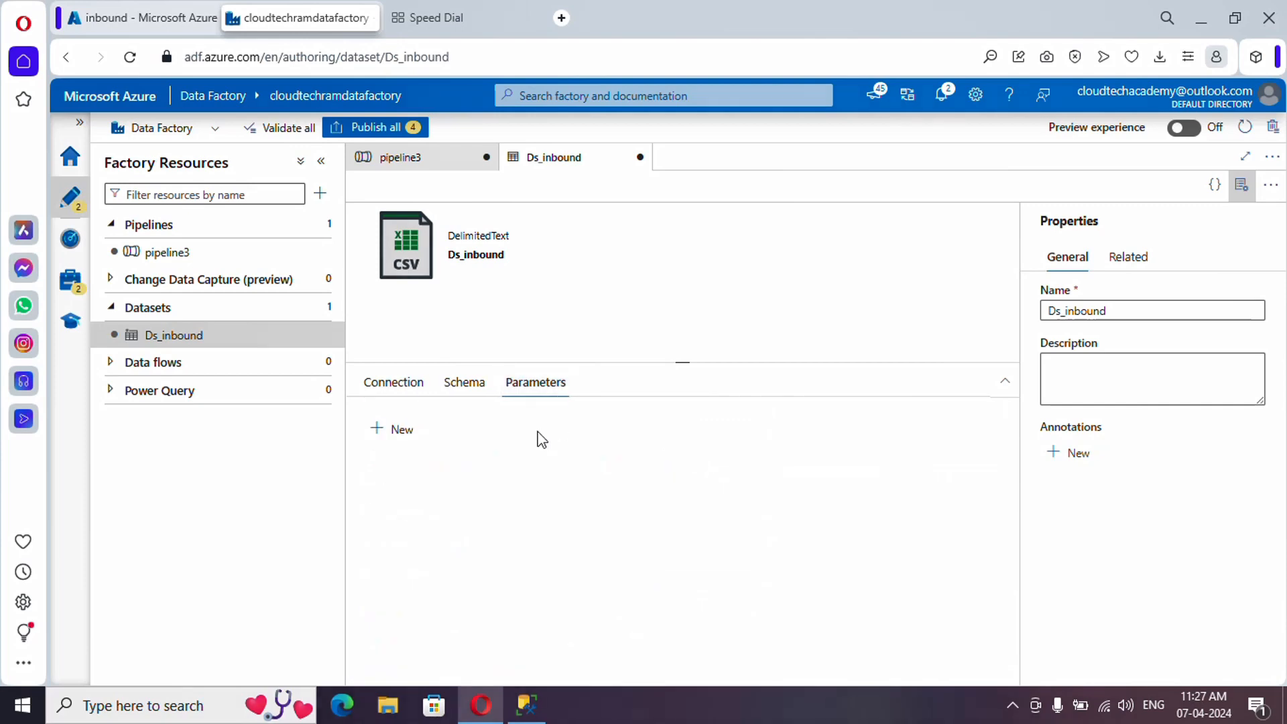
click(391, 433)
click(477, 491)
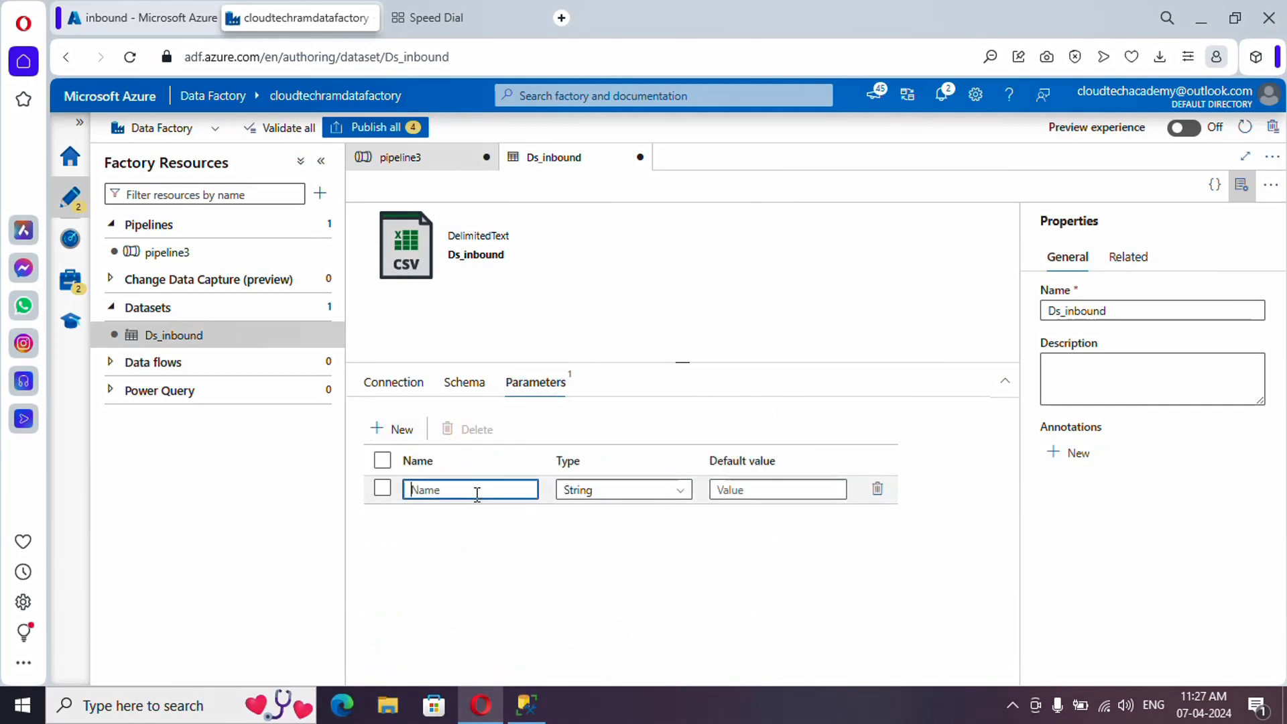
text(FileName)
click(587, 492)
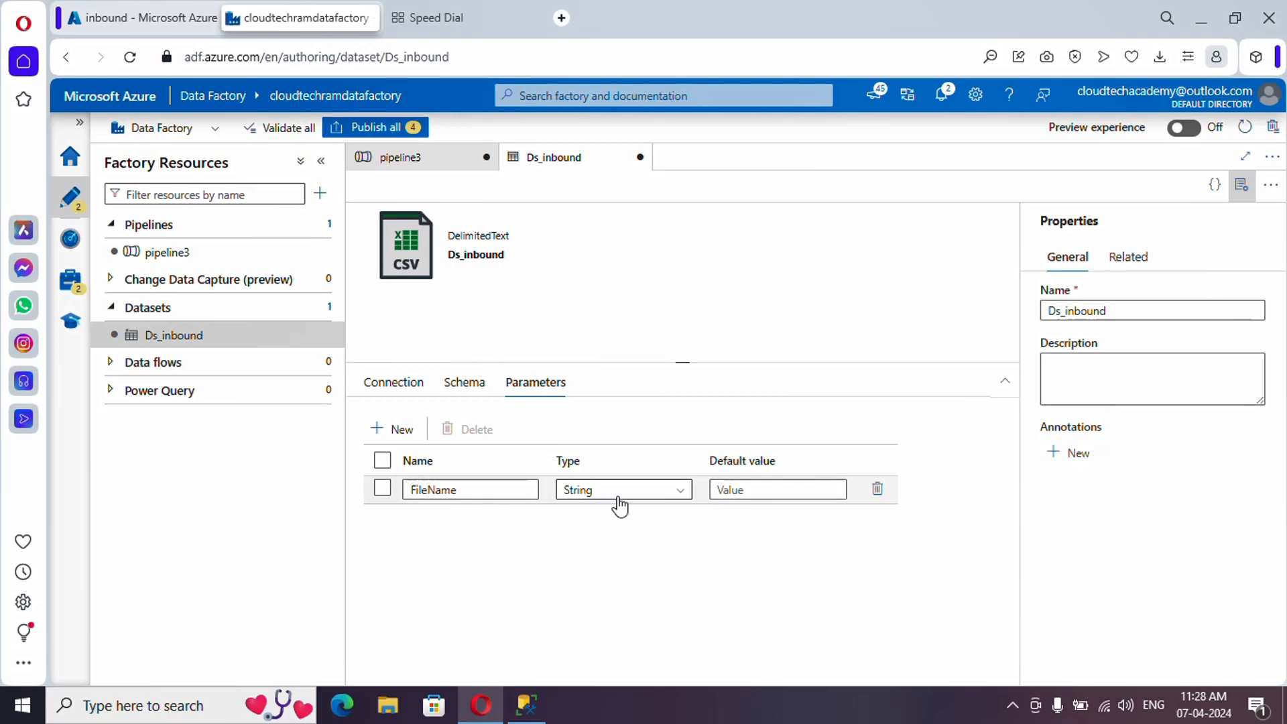
click(400, 383)
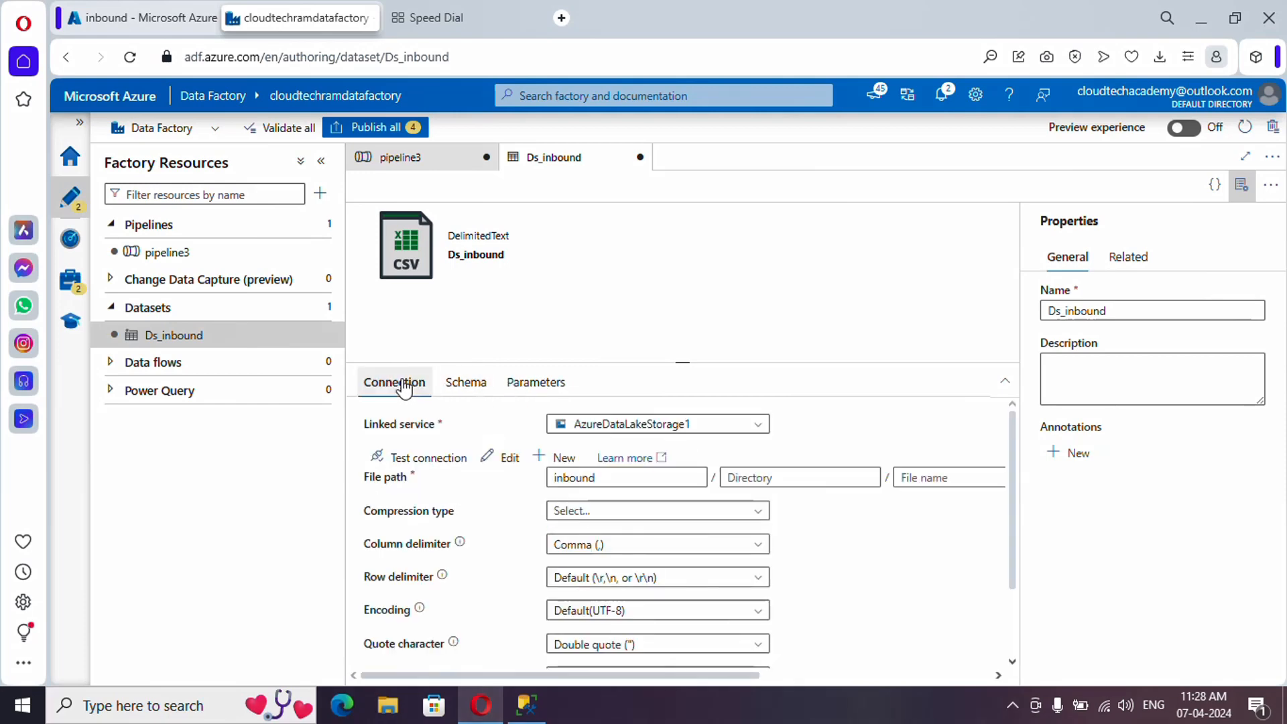
click(907, 478)
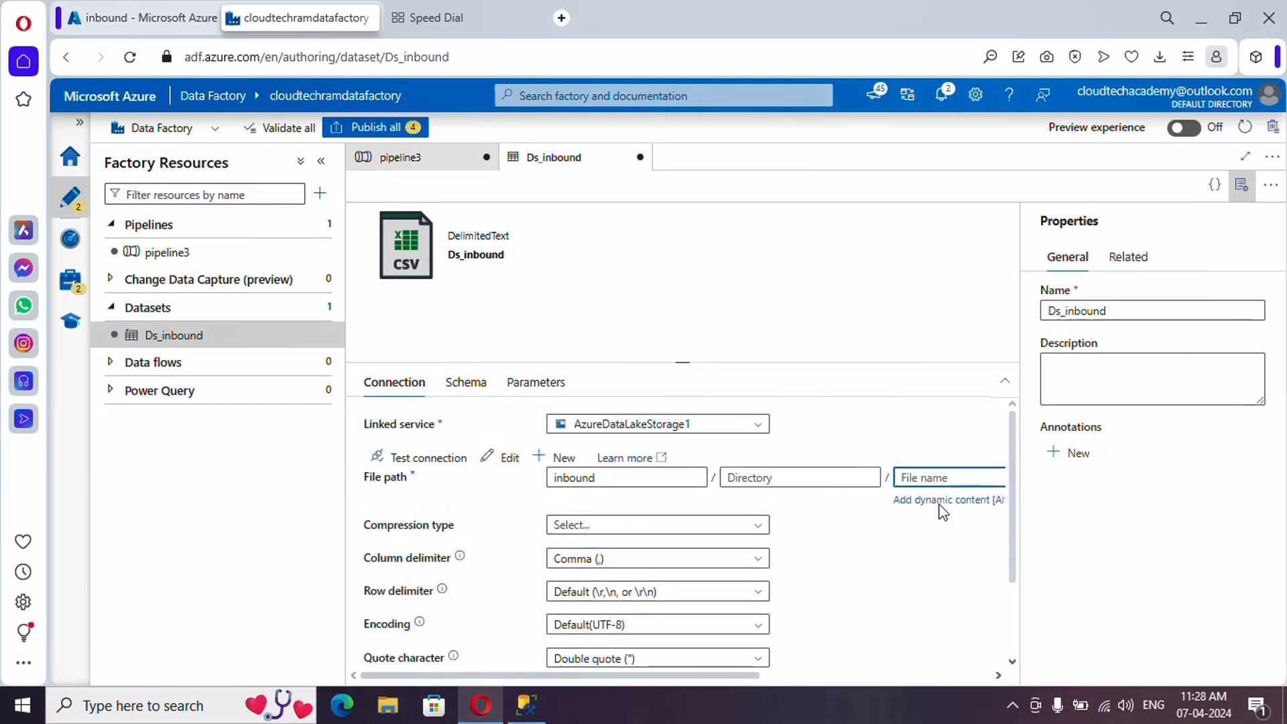
click(941, 501)
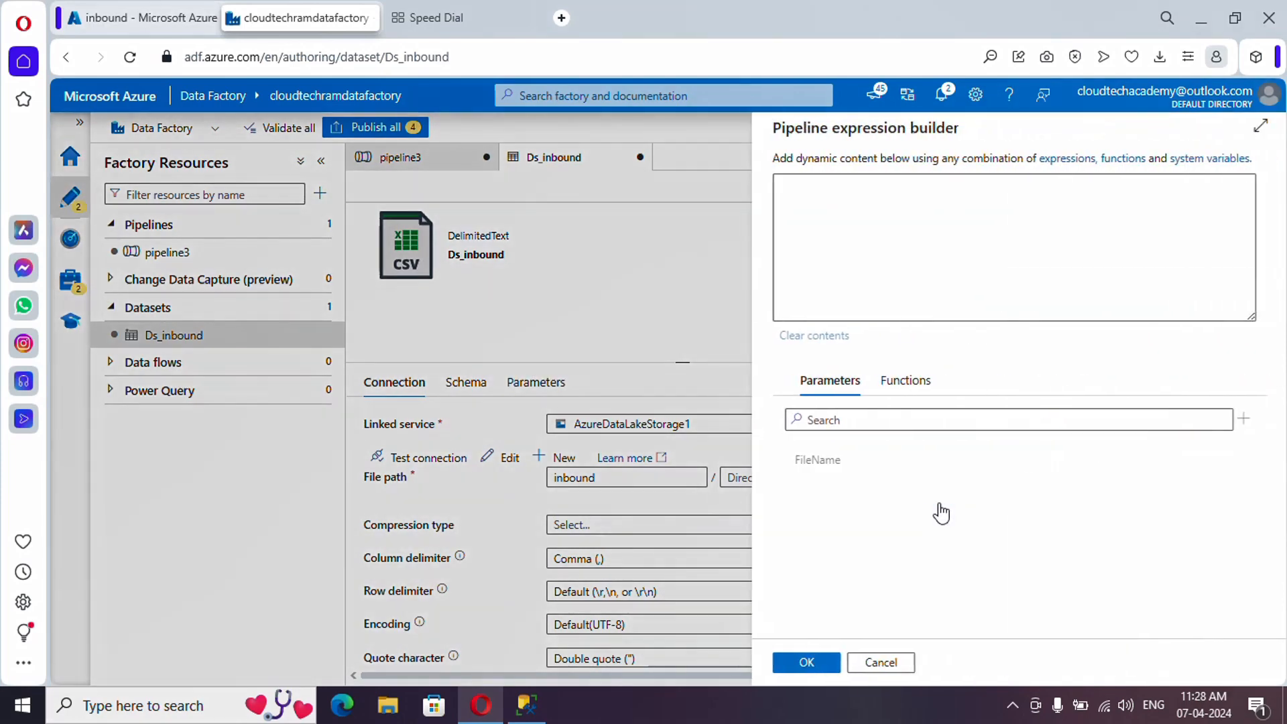
click(838, 465)
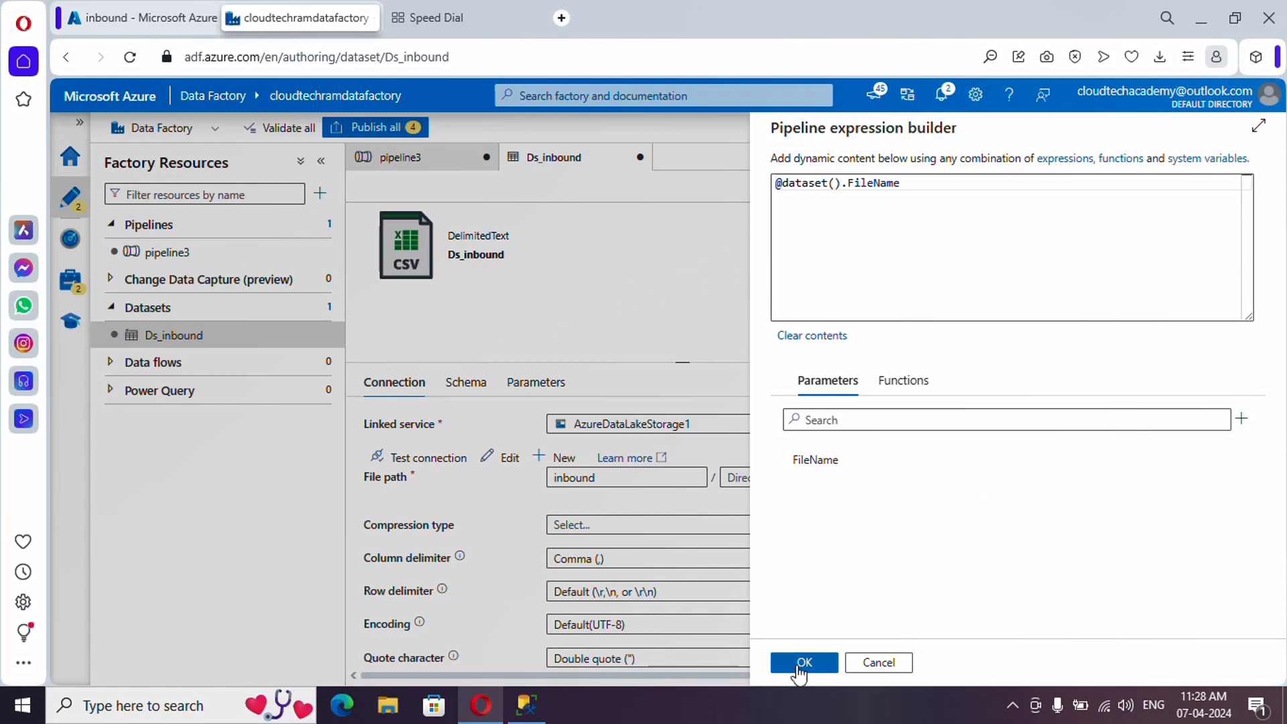
click(804, 663)
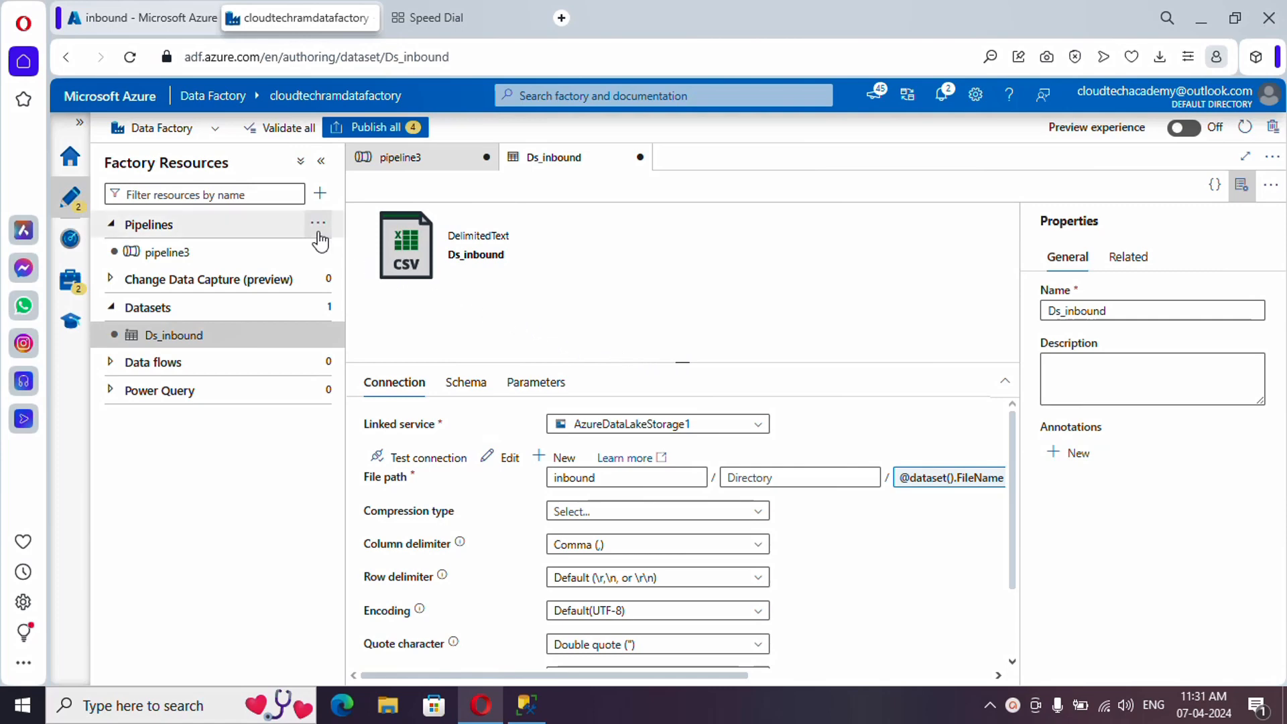
- Create a new pipeline and rename it from pipeline4 to DataImport
click(318, 223)
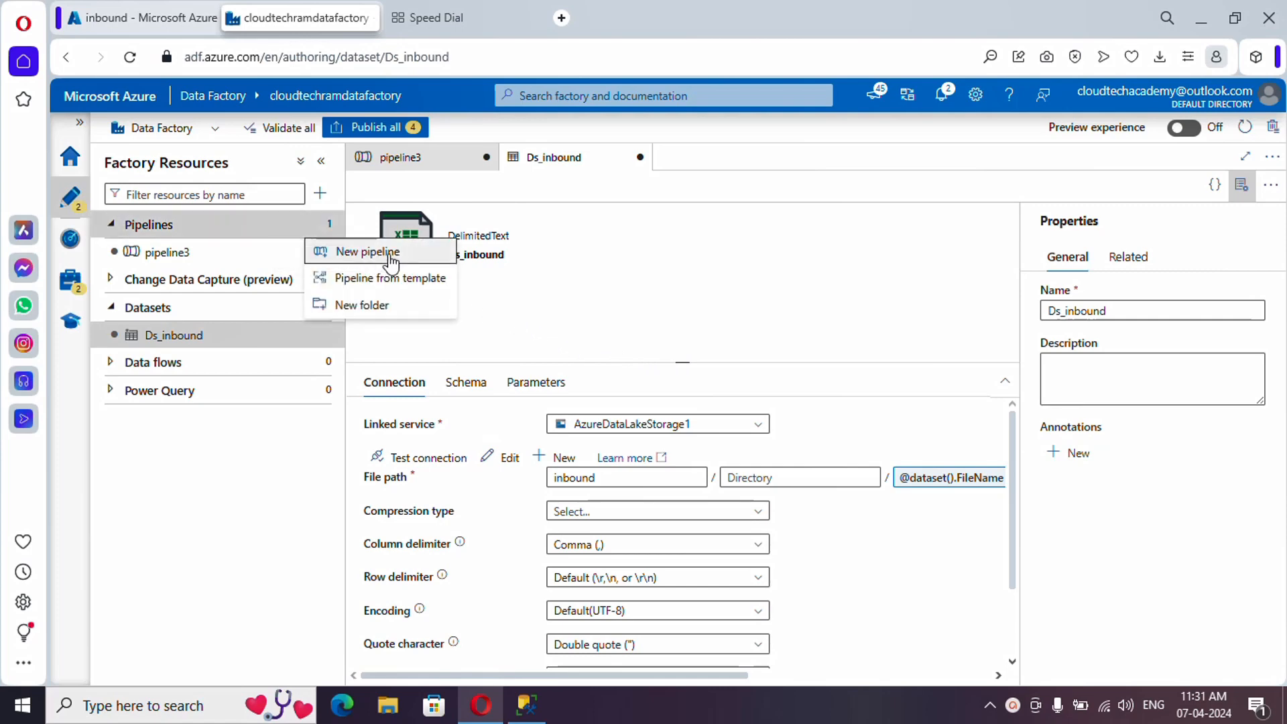
click(392, 262)
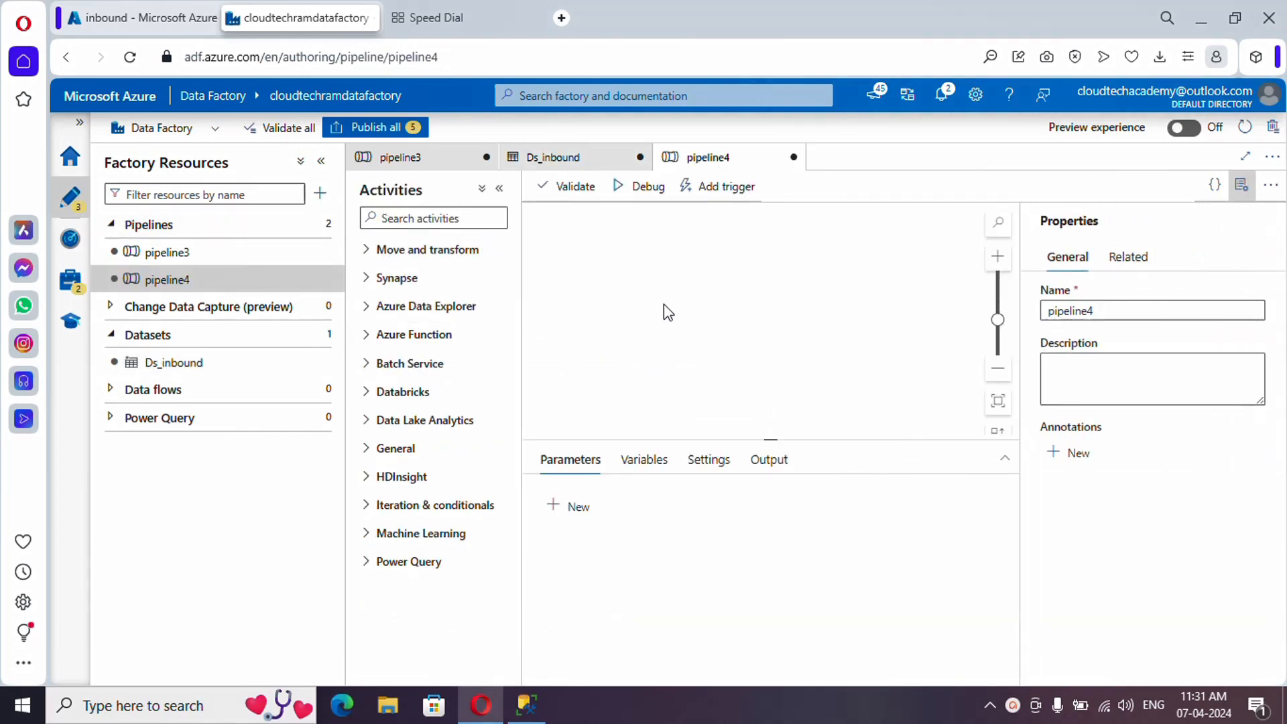
click(1057, 309)
double_click(1057, 310)
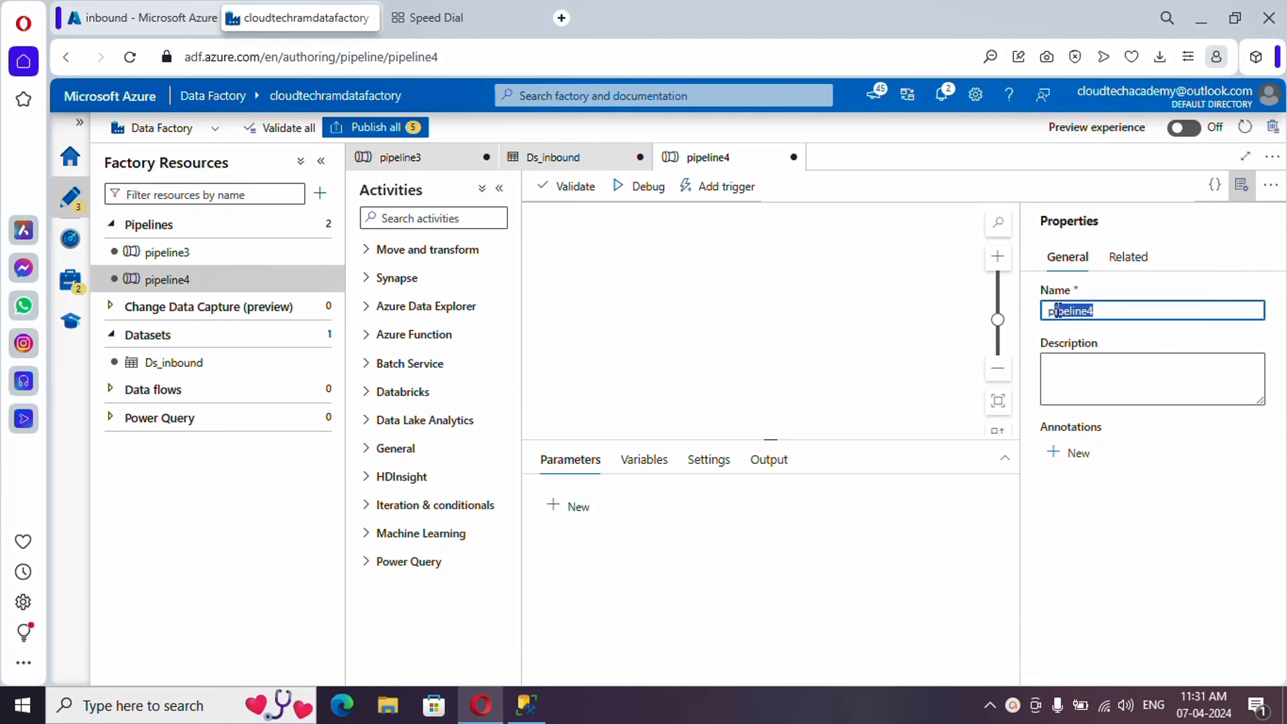
text(DataImport)
click(891, 335)
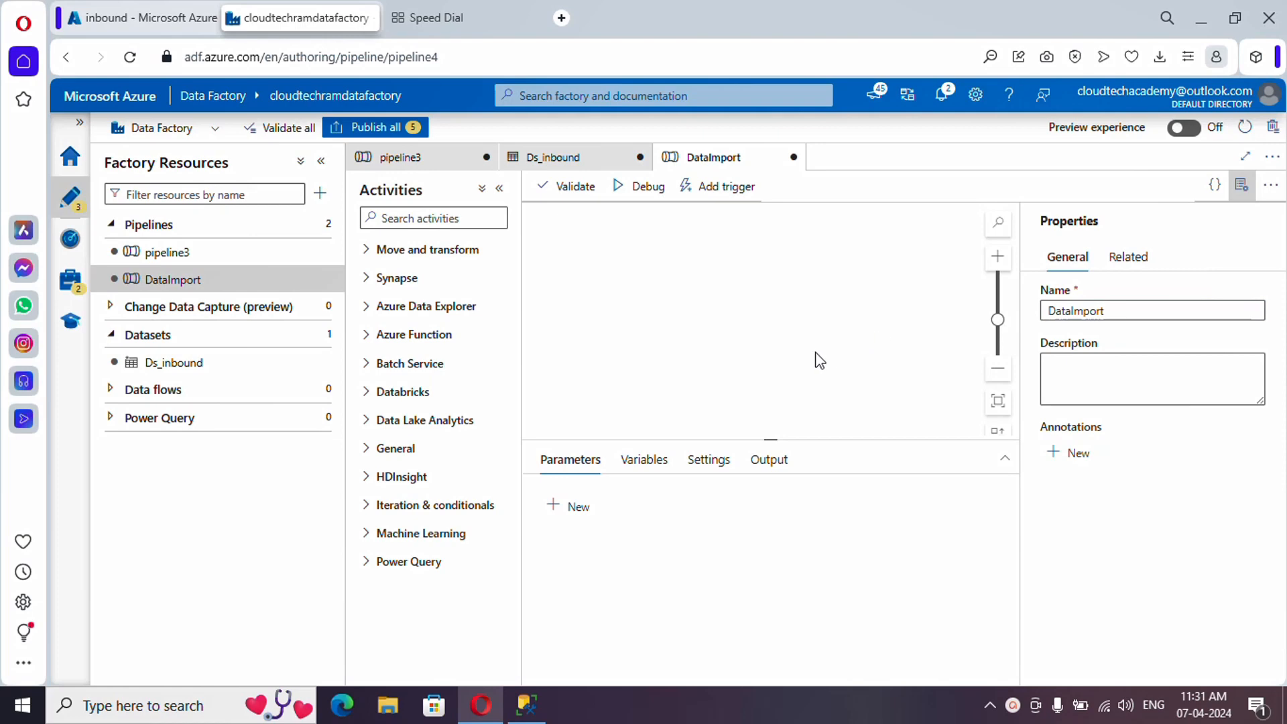
- Glance at the inbound container's files, then expand the General activities group
click(158, 27)
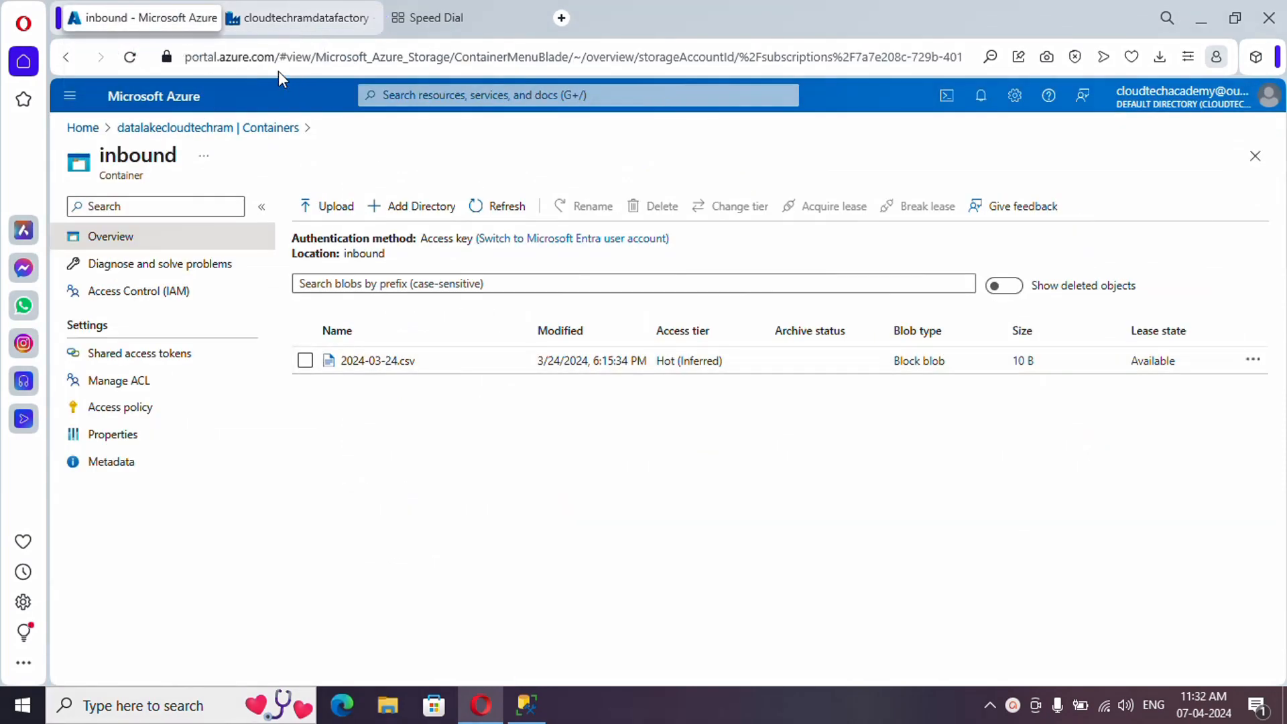
click(285, 25)
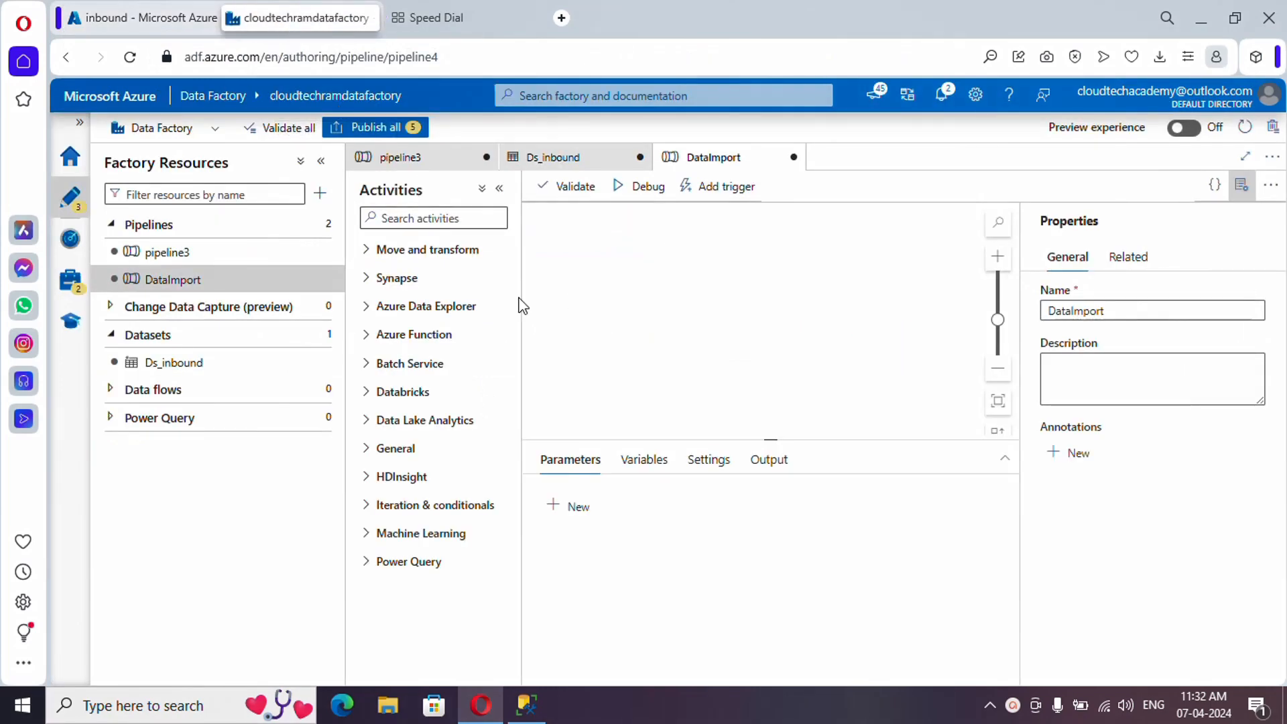
click(429, 448)
scroll(419, 453, down, 4)
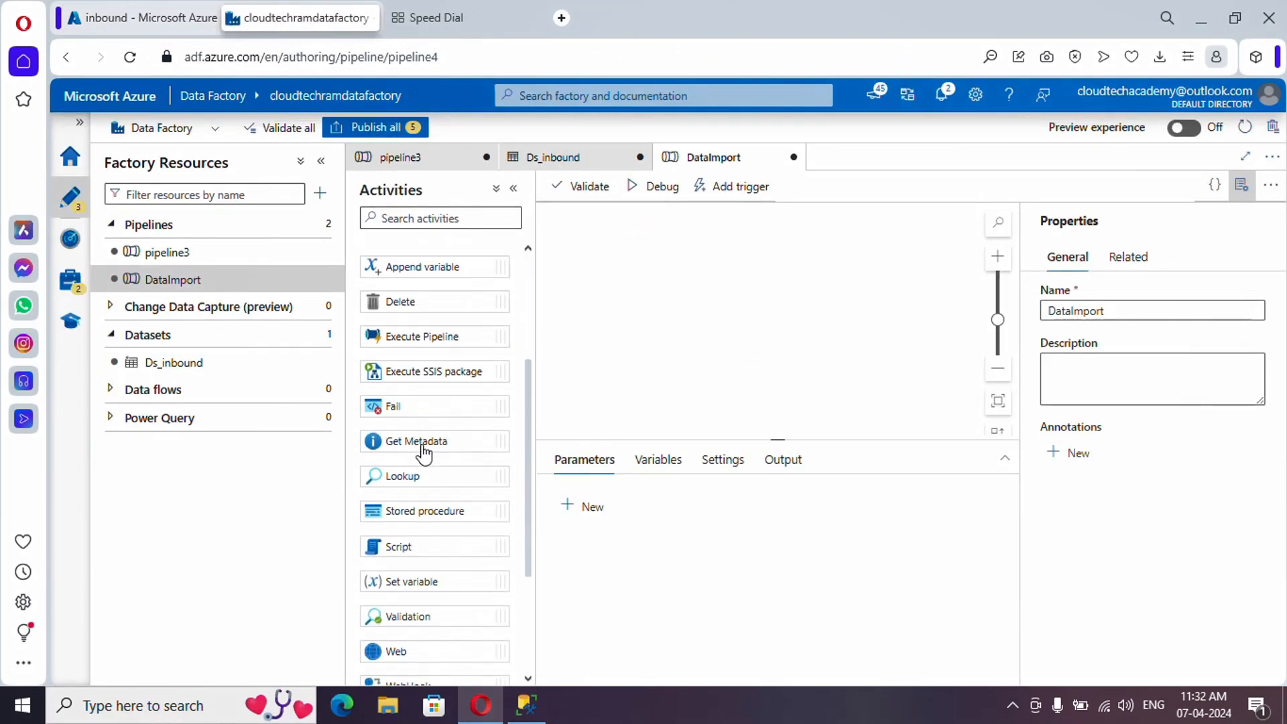
- Drop a Get Metadata activity onto the DataImport canvas and set its dataset to Ds_inbound
drag(428, 373, 716, 296)
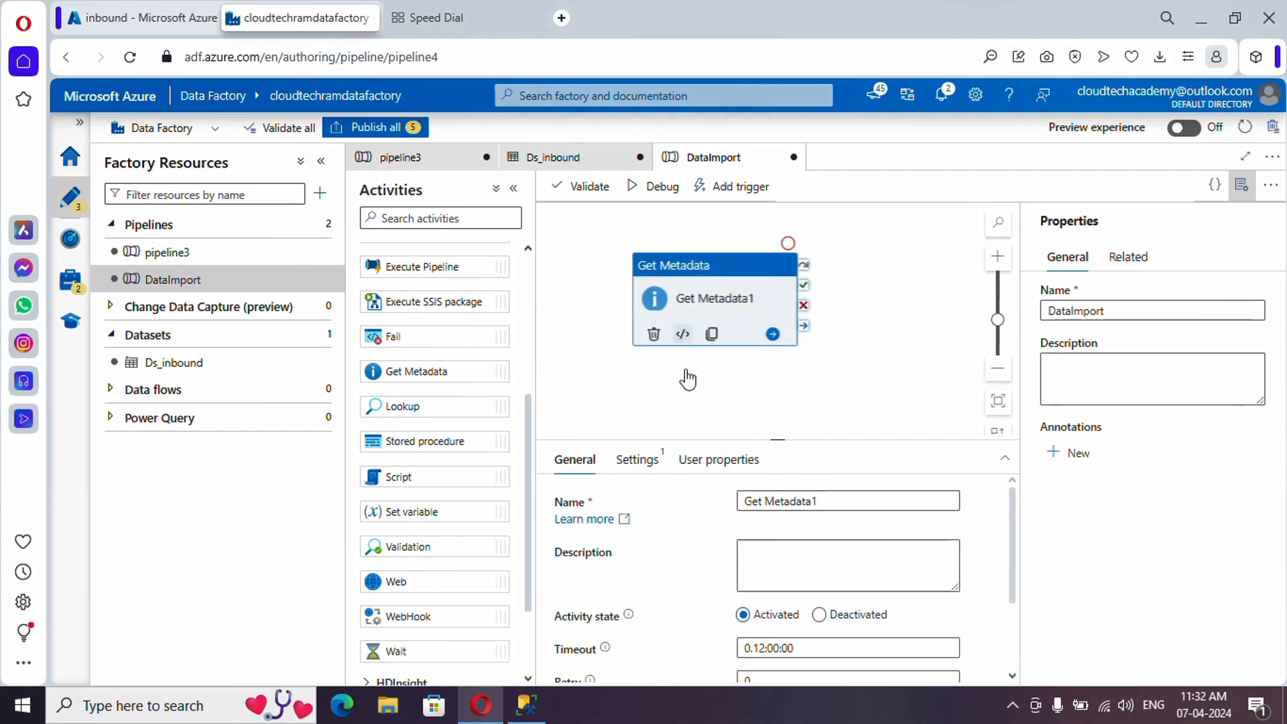
click(637, 460)
click(797, 512)
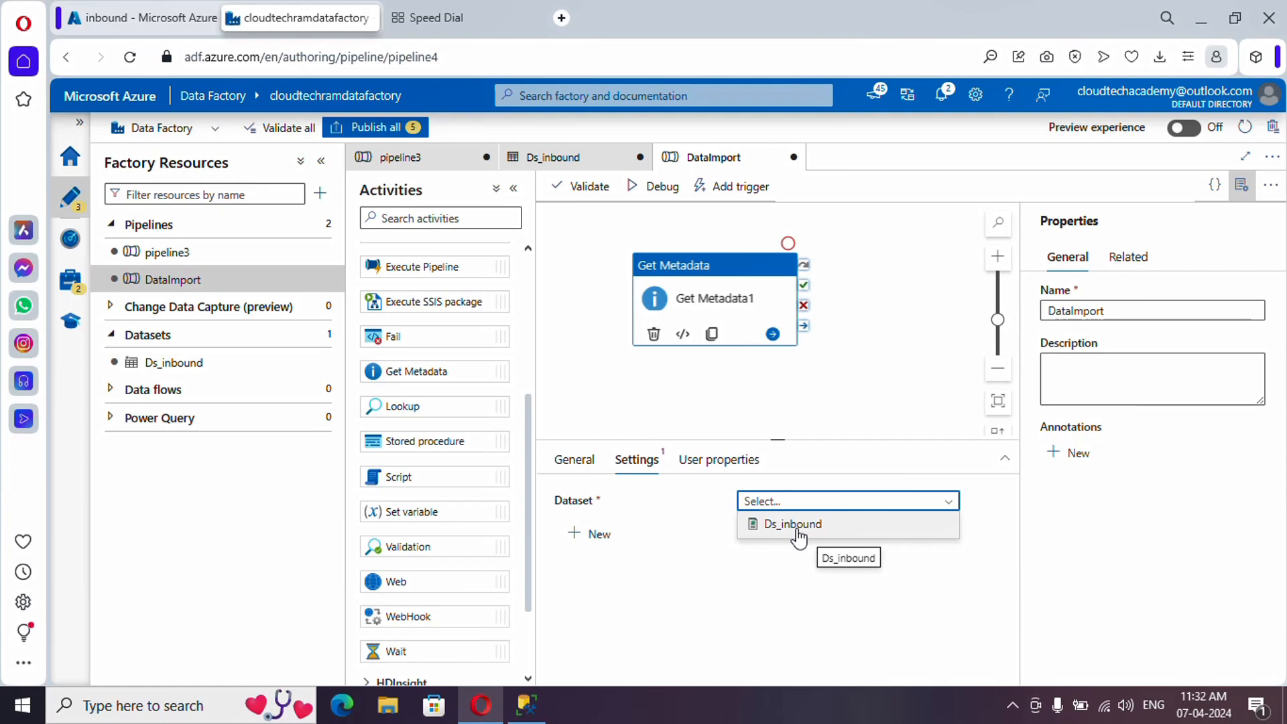
click(797, 526)
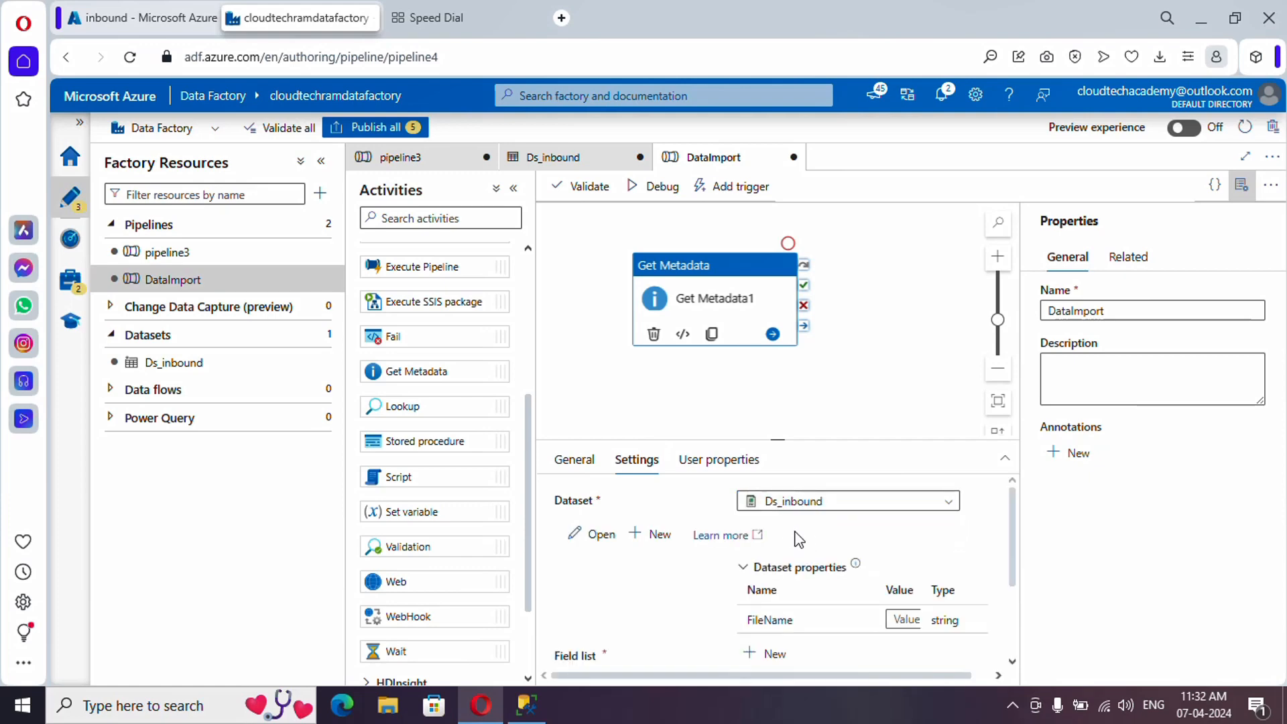
drag(886, 678, 936, 682)
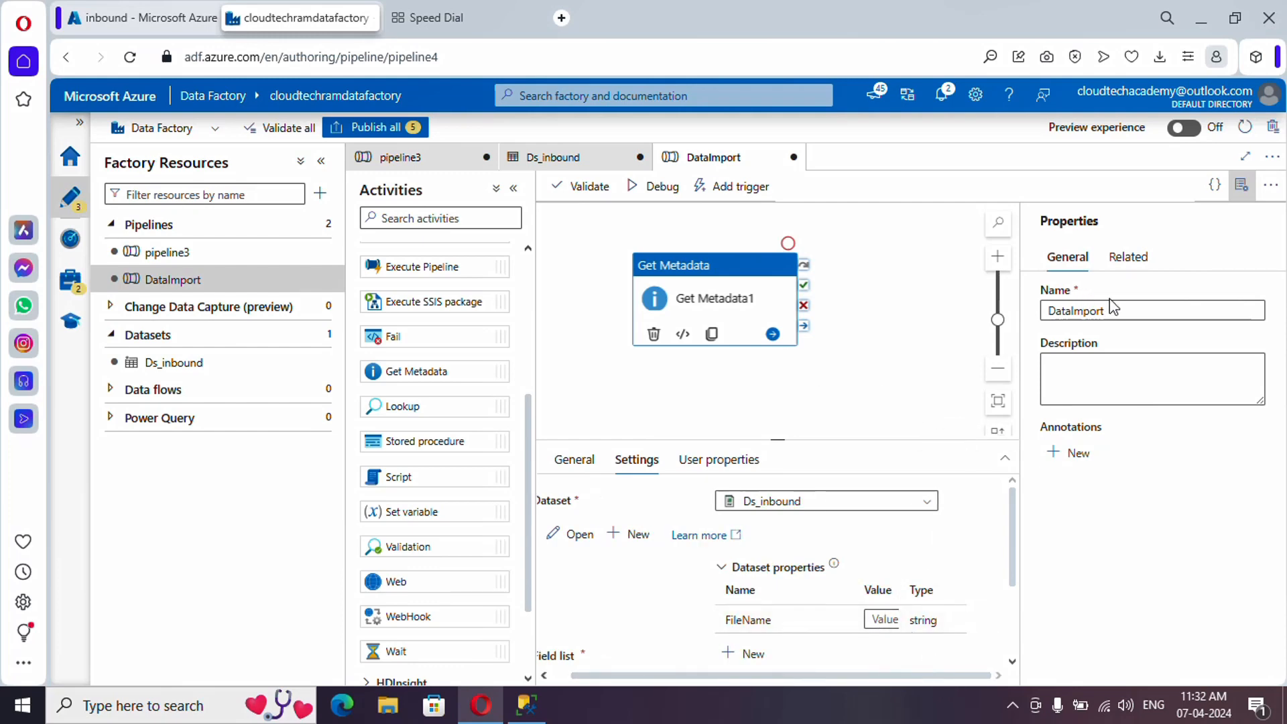
click(1241, 192)
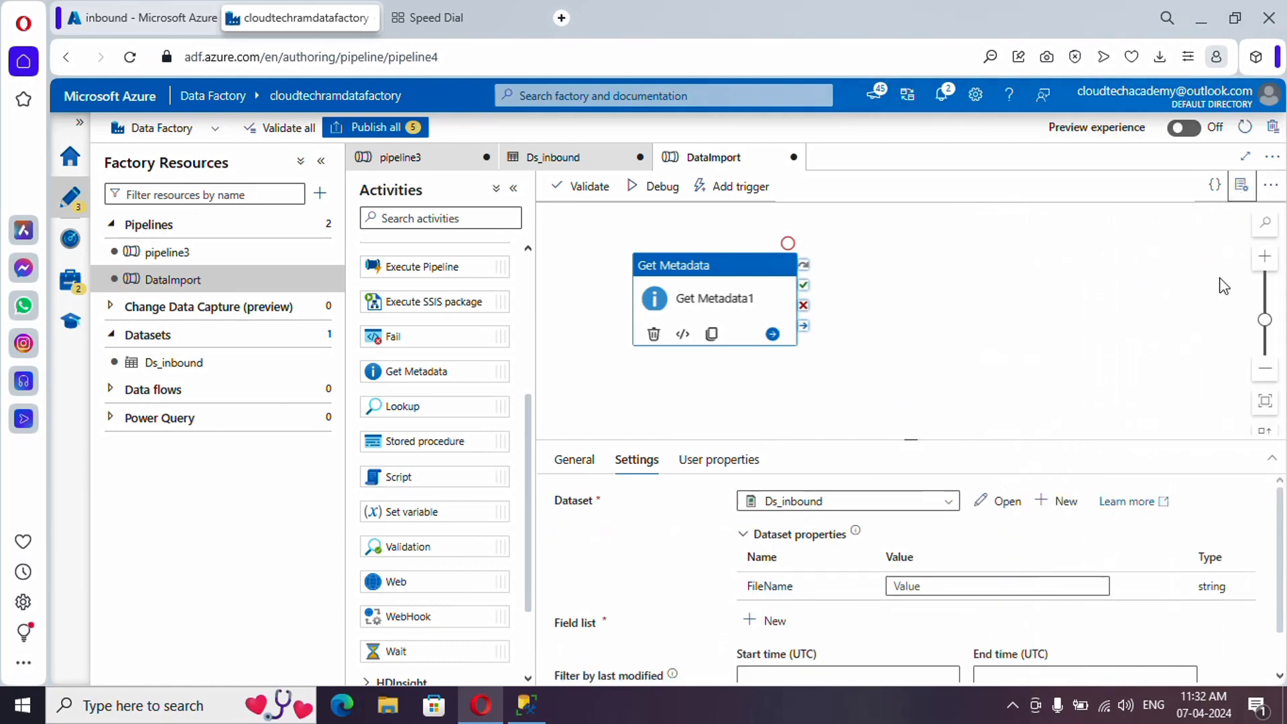
click(946, 587)
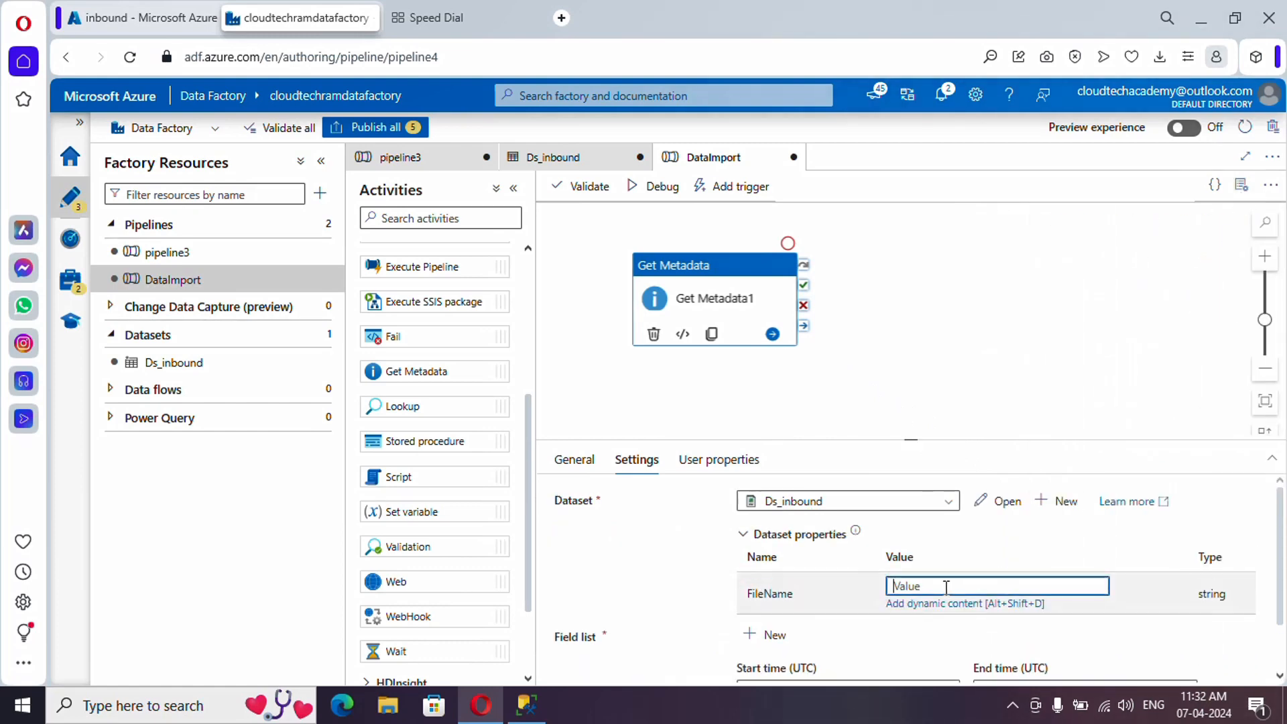
click(916, 605)
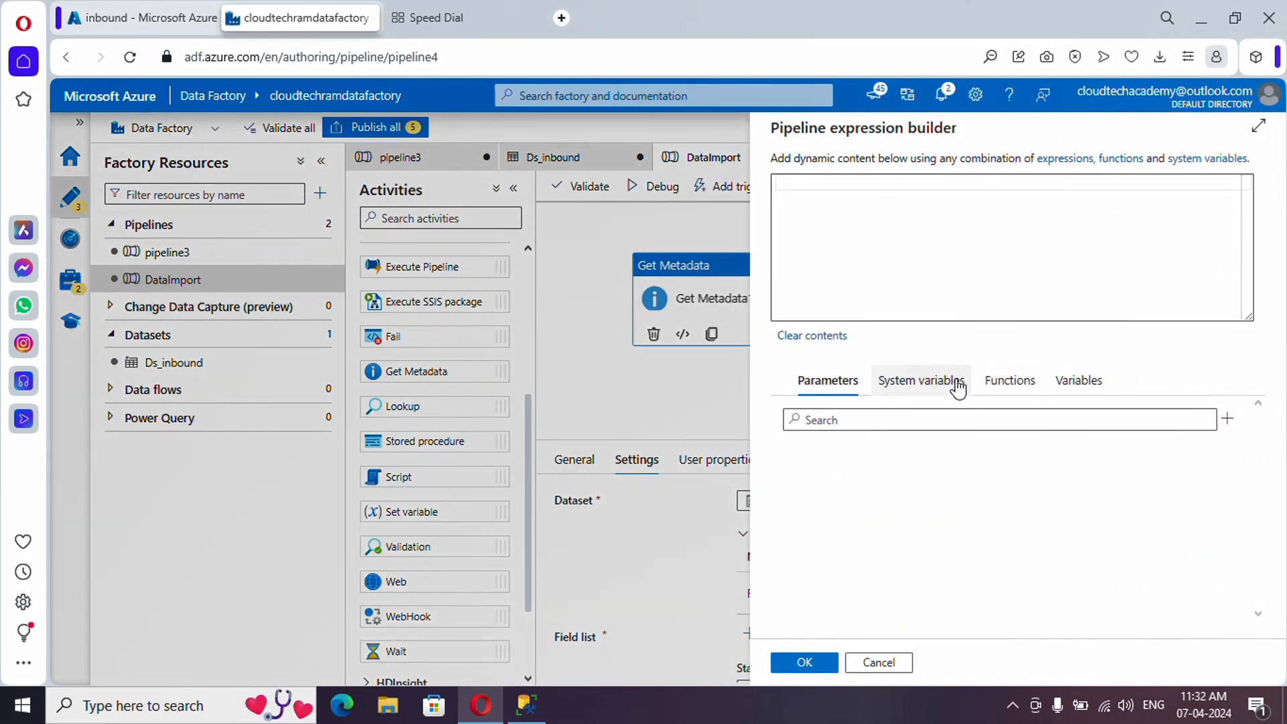
click(835, 190)
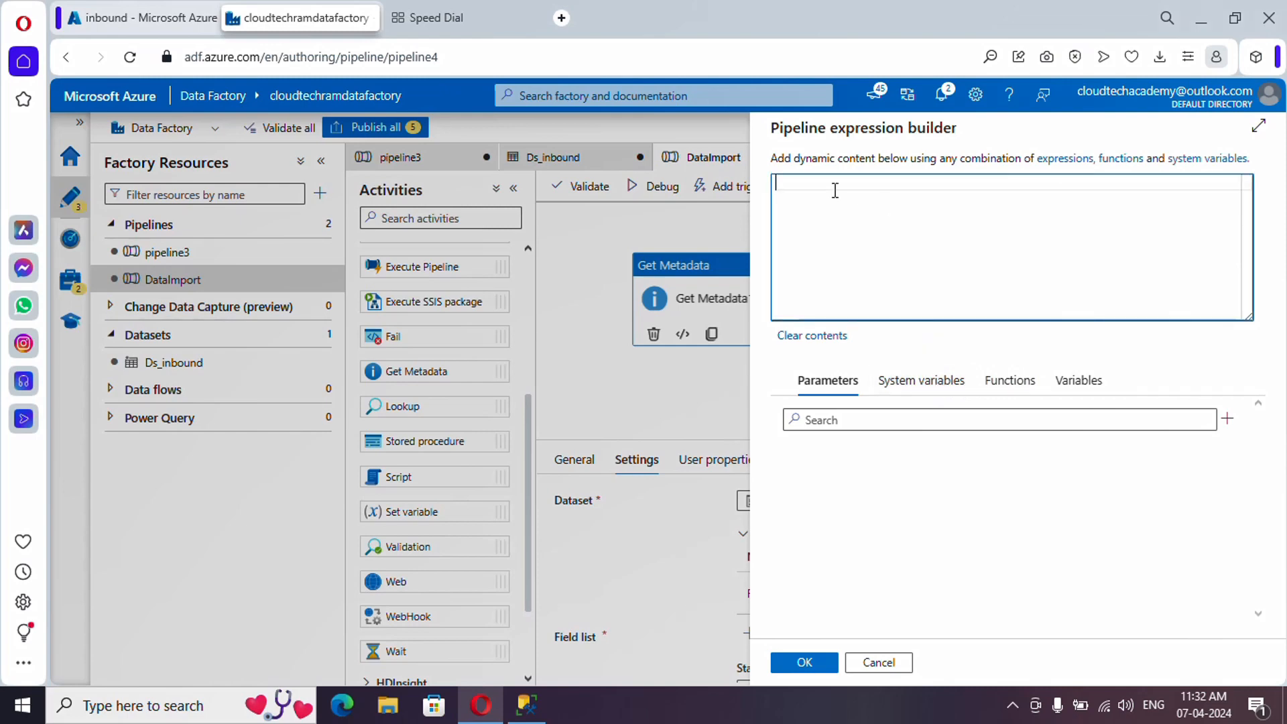
text(@)
text(utcNow())
text('')
text(yyyy)
text(-MM)
text(-dd)
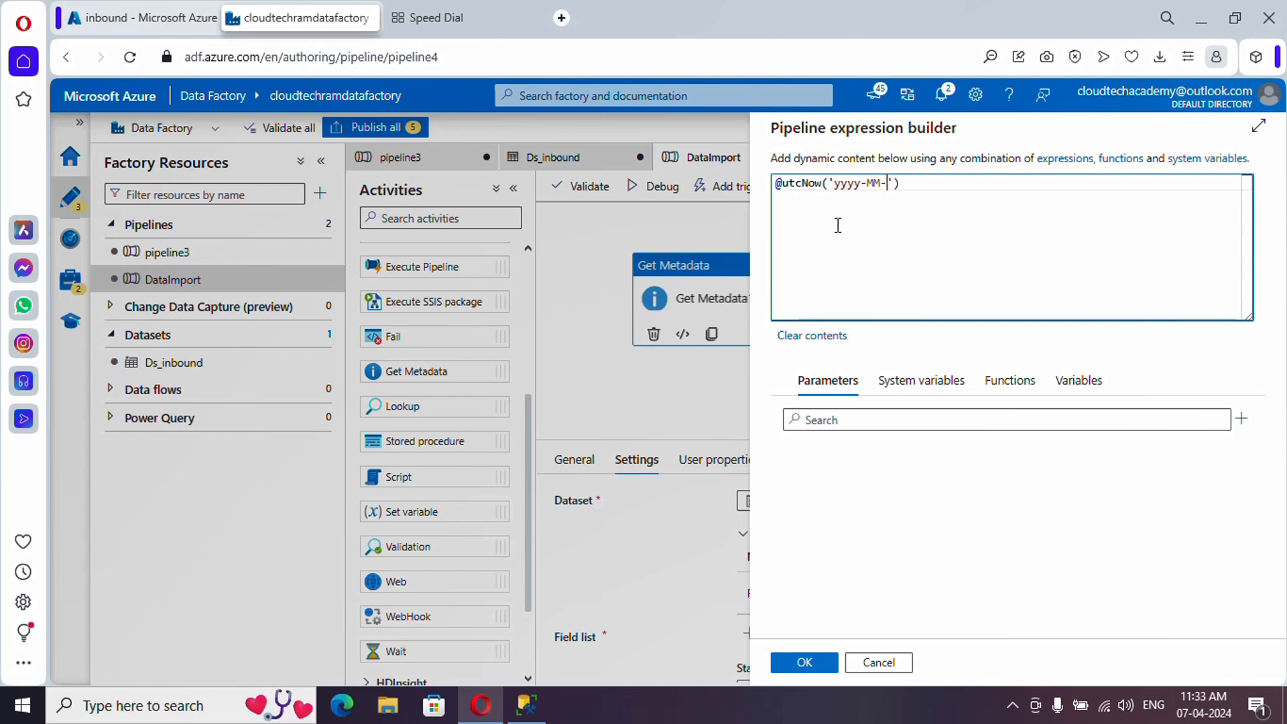
key(Right)
key(Right)
key(ctrl+a)
key(ctrl+c)
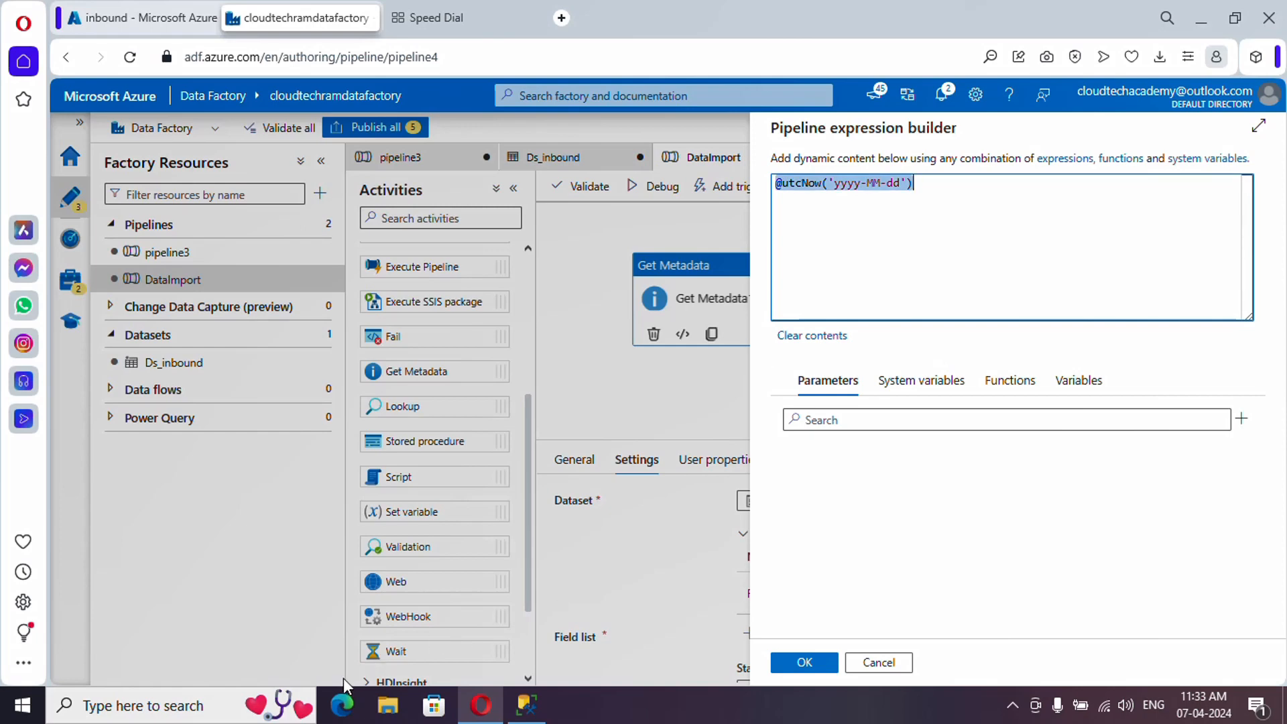
key(Delete)
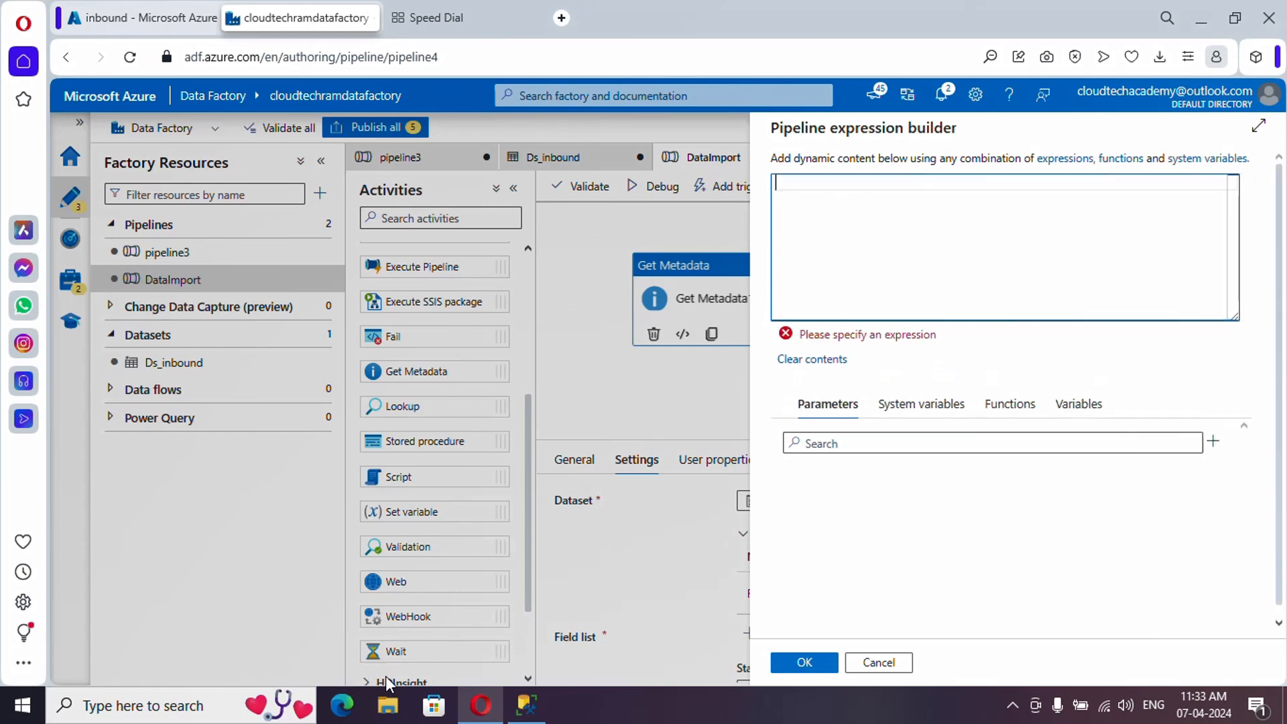
click(228, 711)
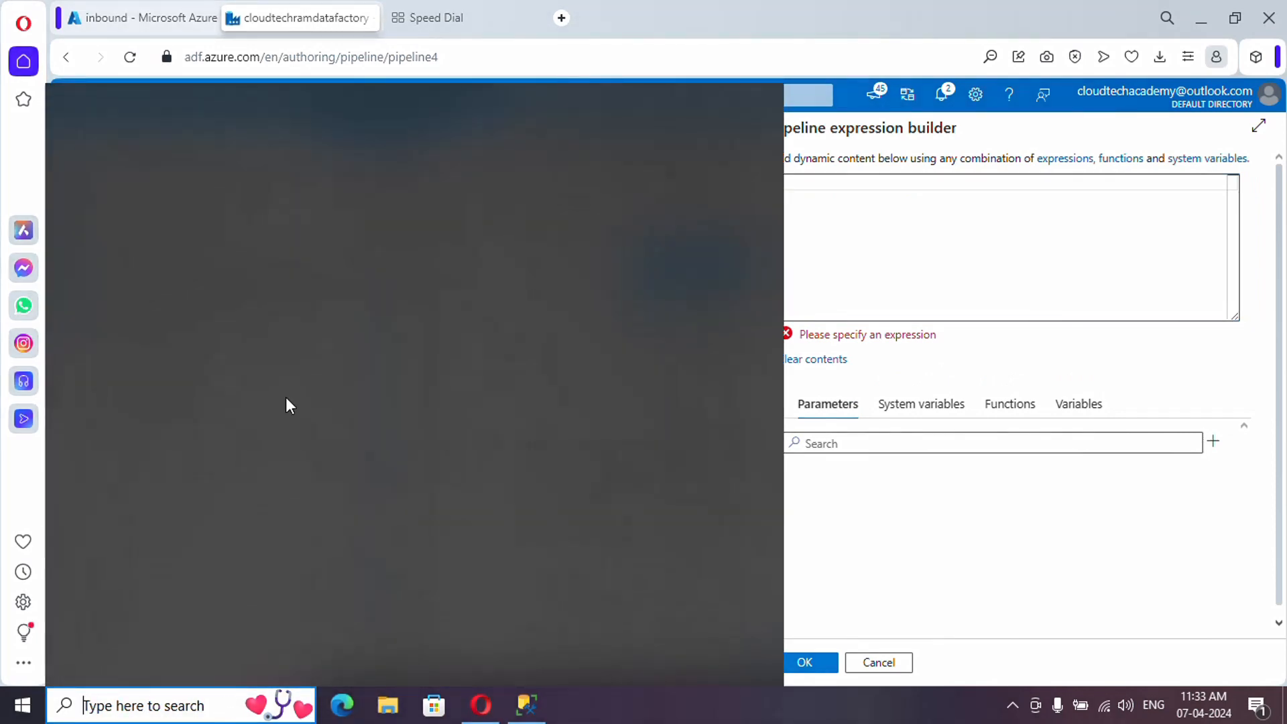
click(195, 437)
key(ctrl+v)
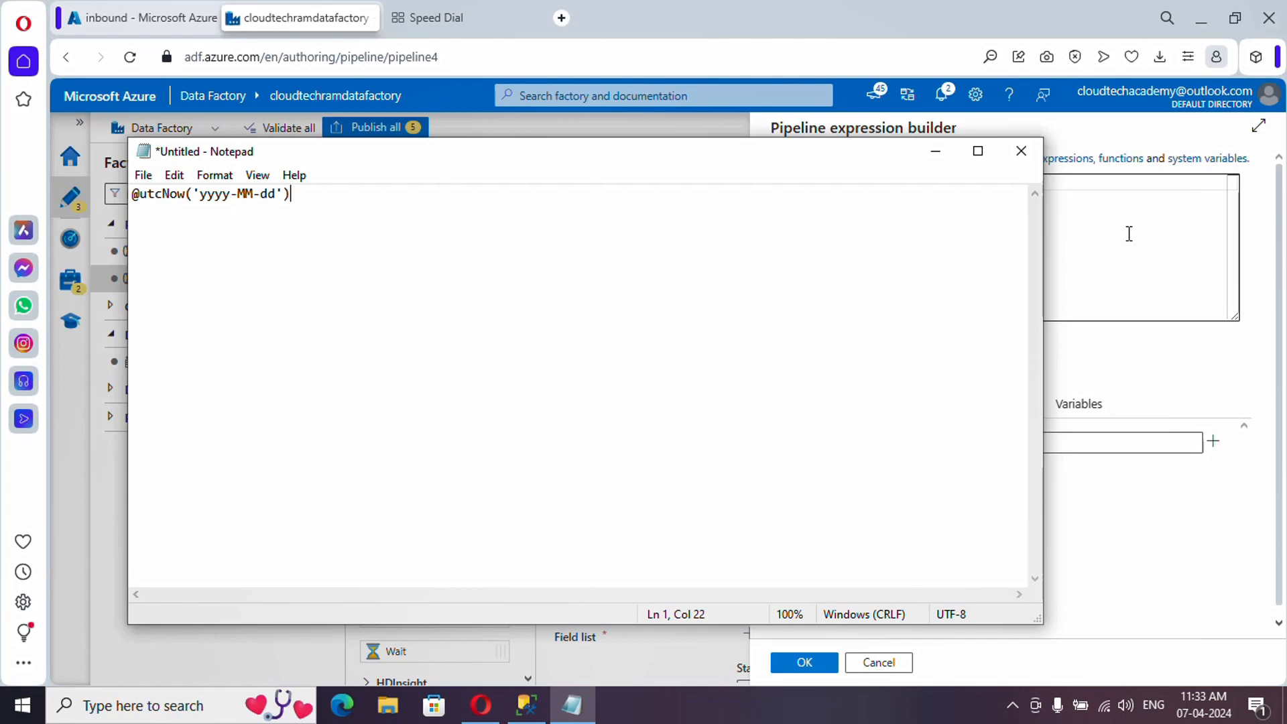
click(1129, 233)
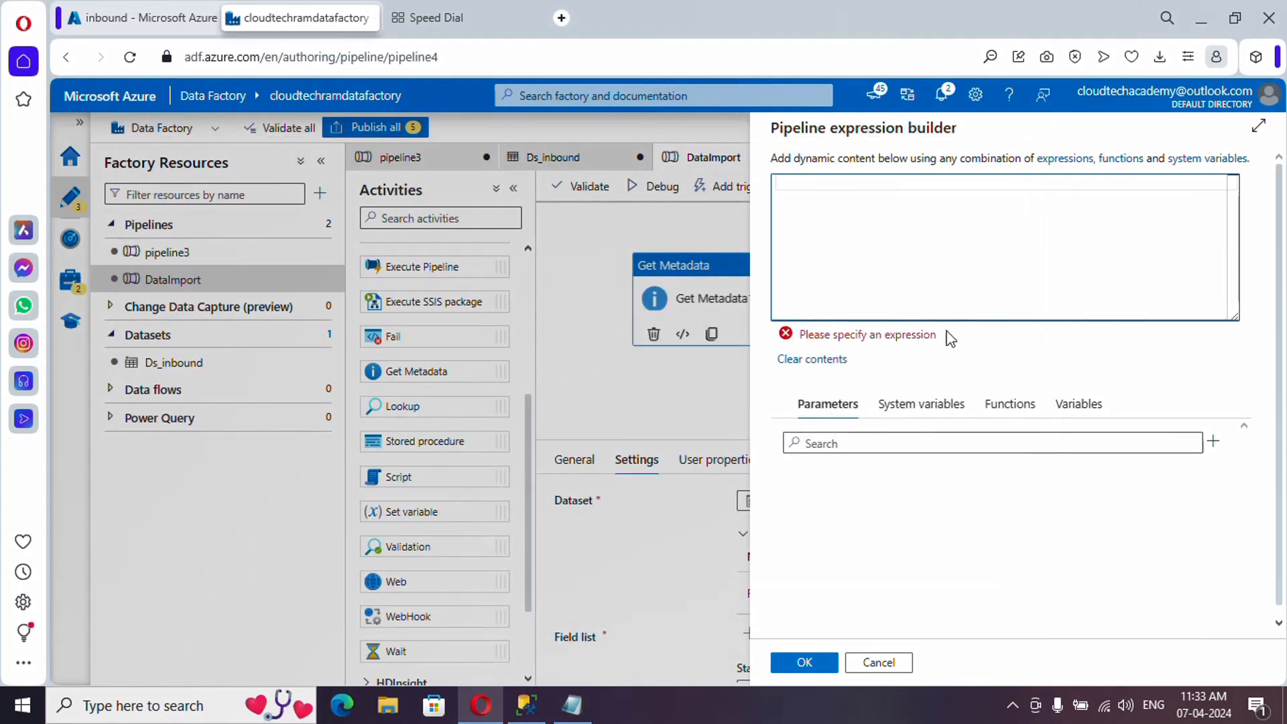
text(@c)
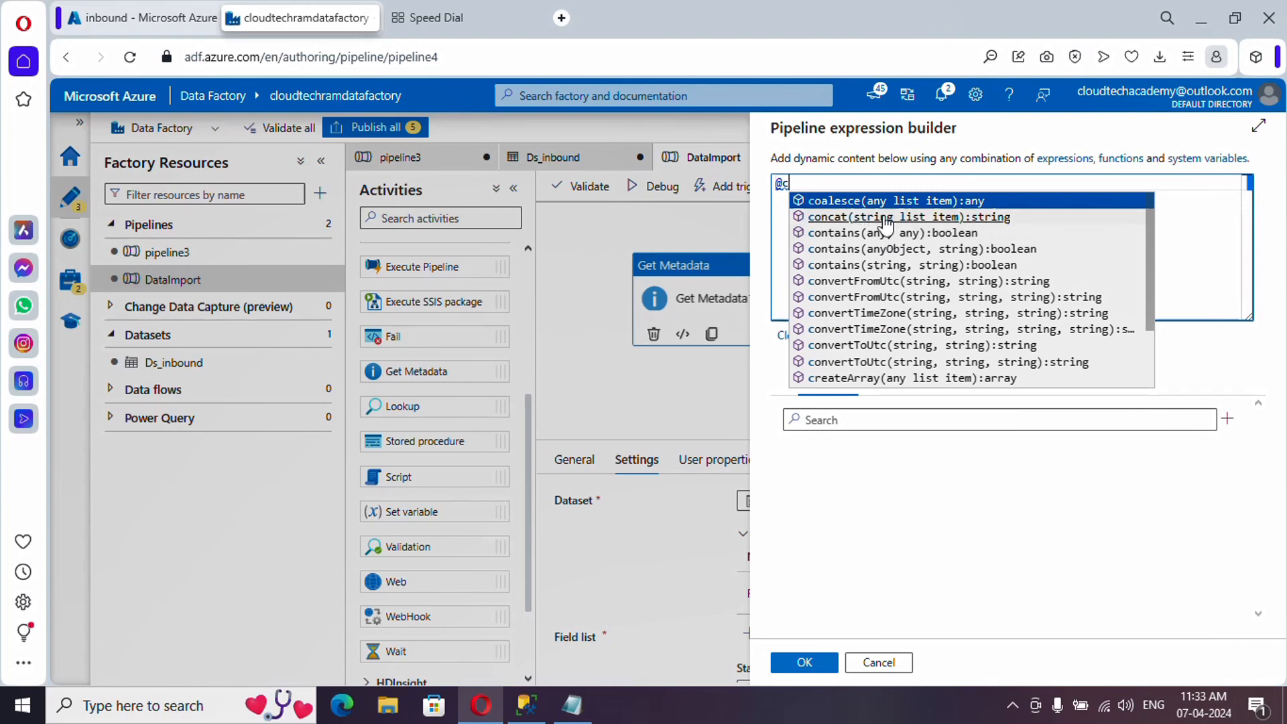
click(887, 218)
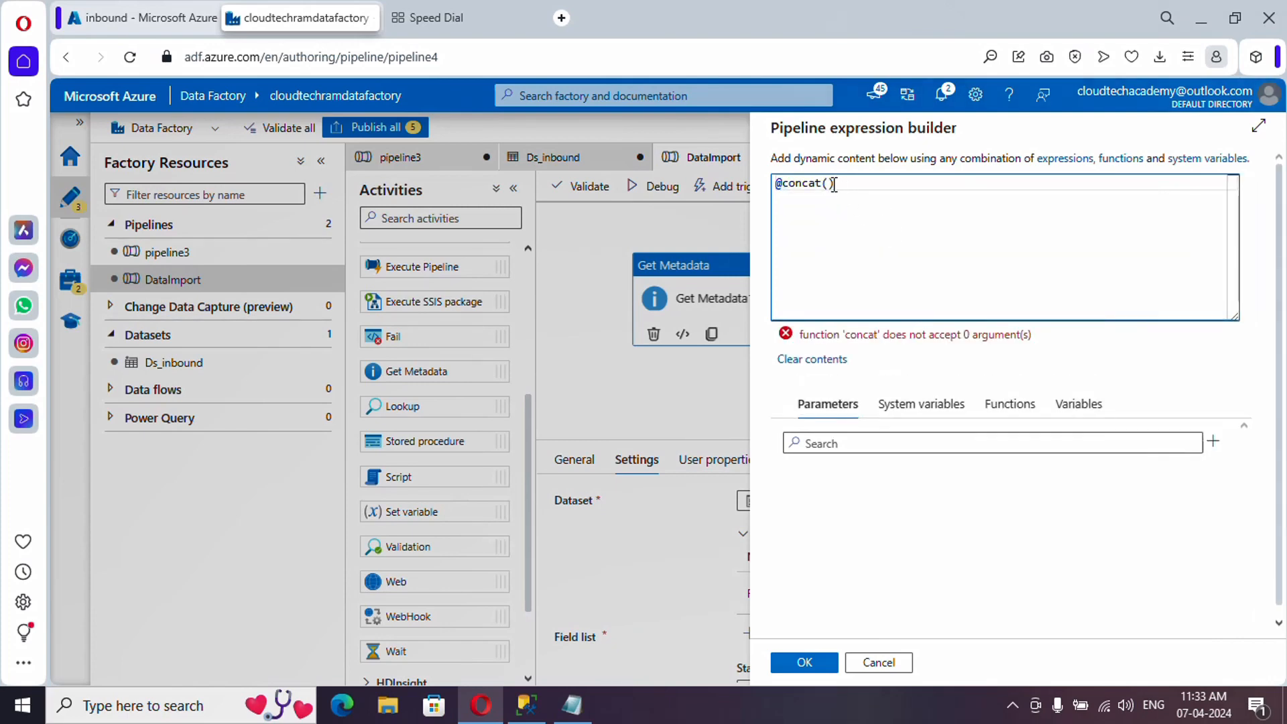
click(574, 705)
drag(366, 244, 140, 201)
key(ctrl+c)
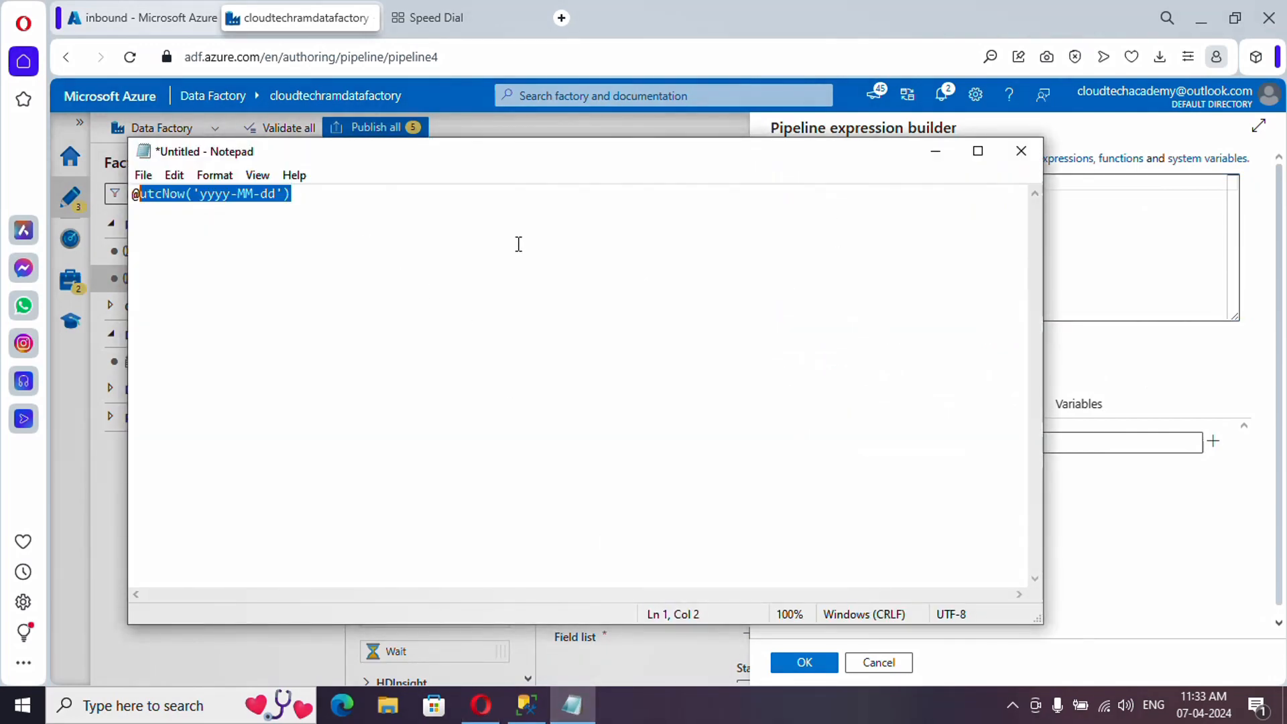
click(1063, 306)
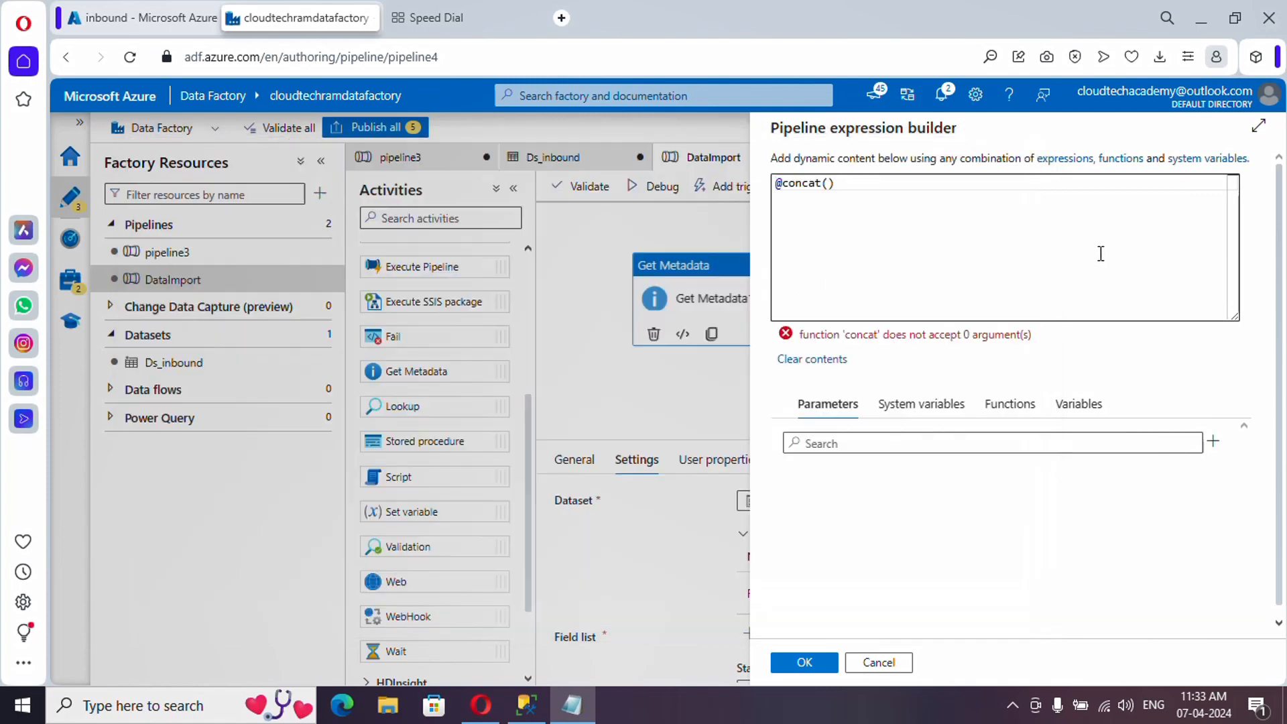
double_click(824, 185)
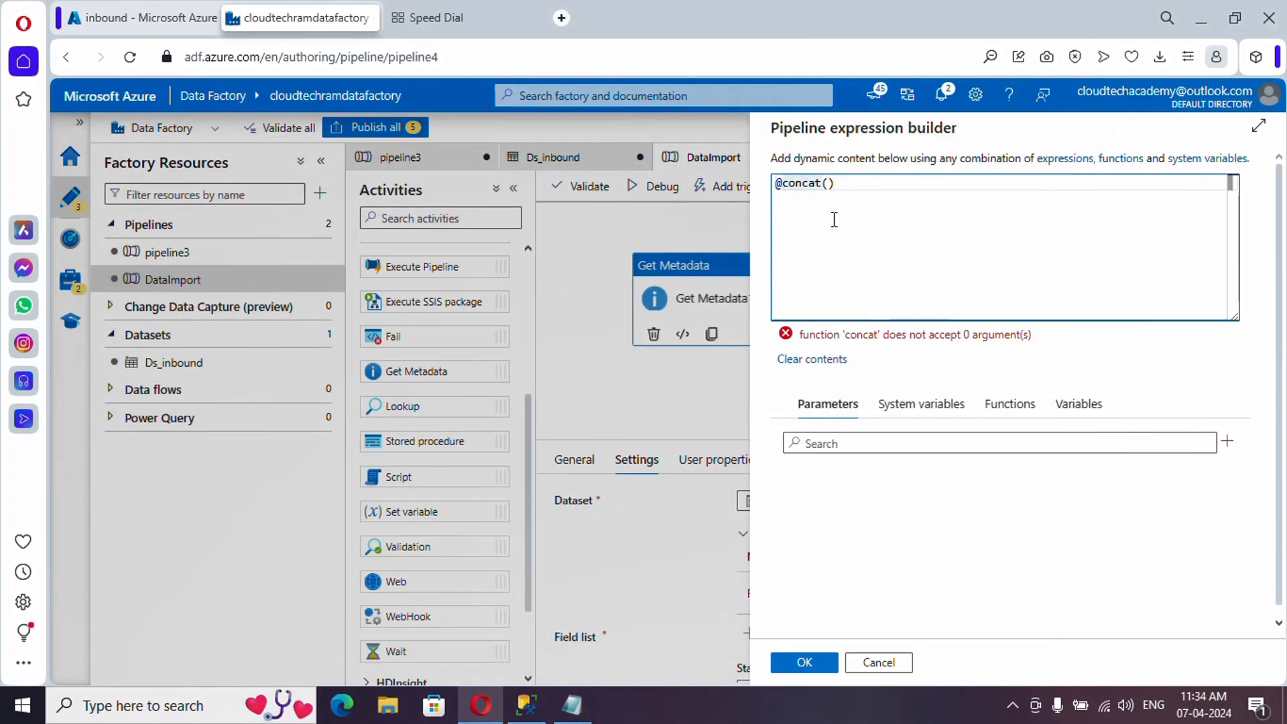
key(Right)
key(ctrl+v)
text(,'')
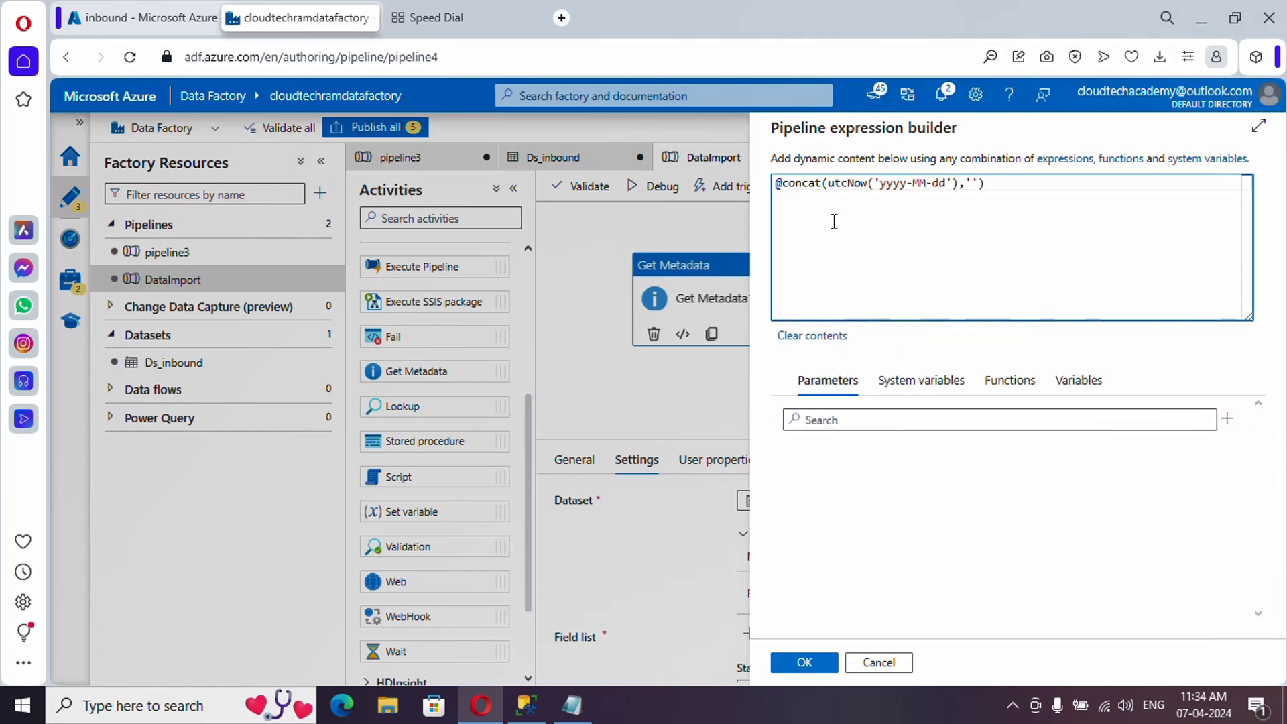
text(.csv)
click(802, 669)
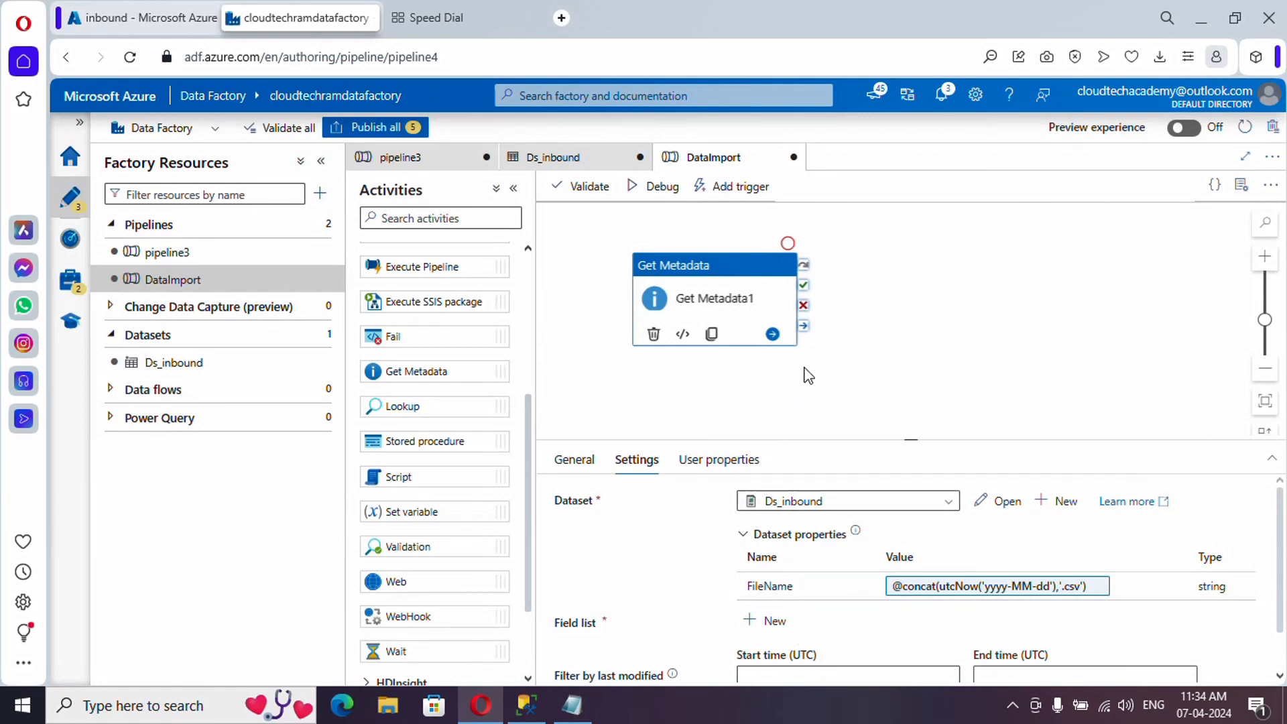
- Add the Exists argument to Get Metadata1's field list
click(763, 625)
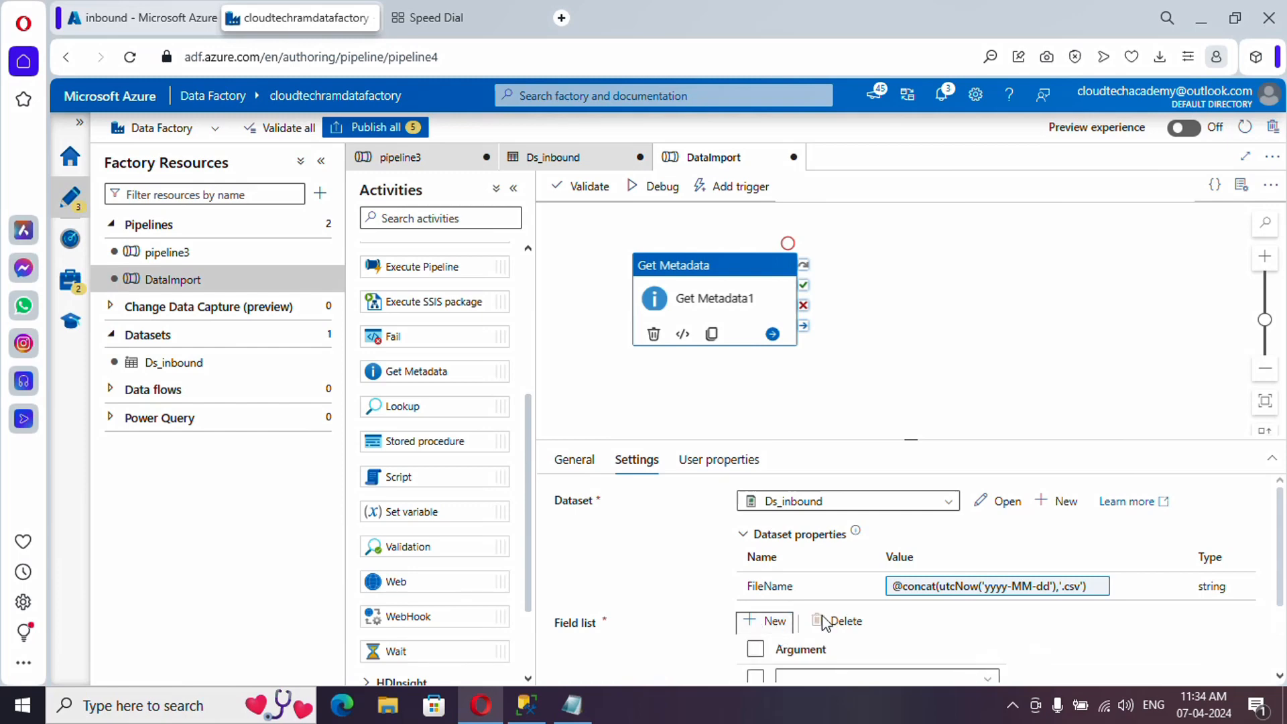
scroll(824, 617, down, 1)
click(858, 570)
scroll(856, 597, down, 3)
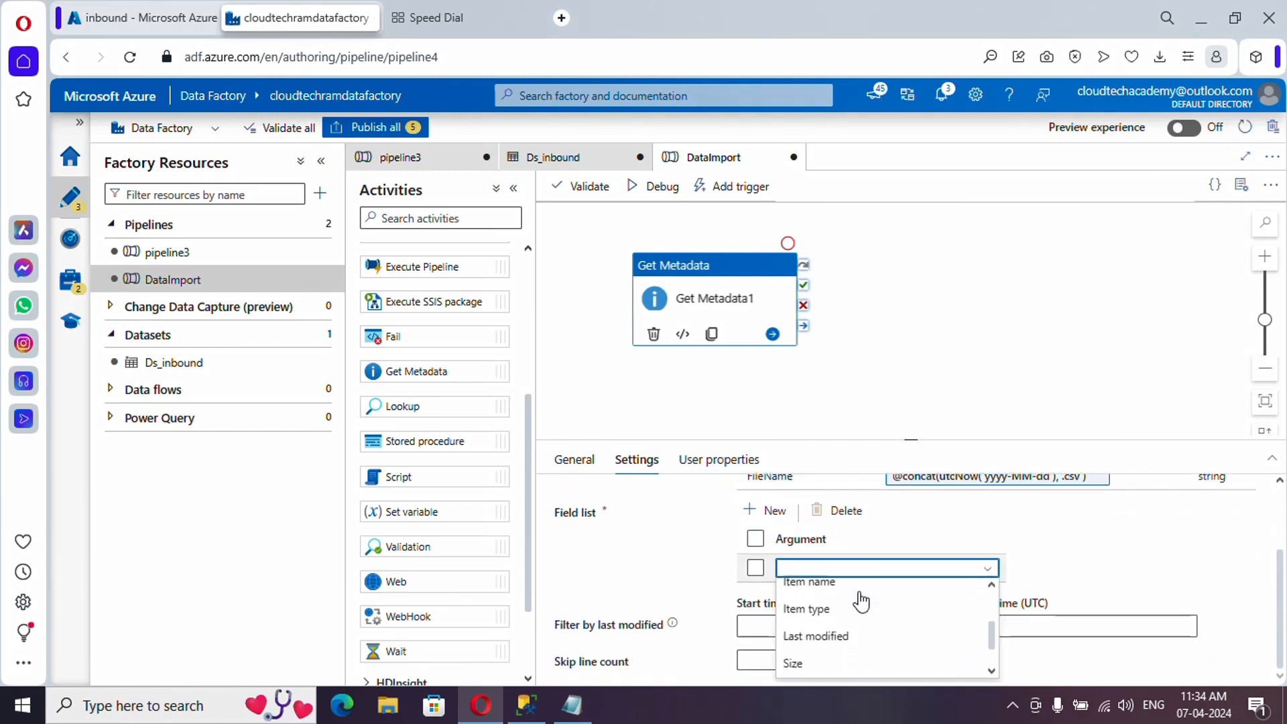
scroll(860, 602, up, 1)
scroll(861, 603, up, 2)
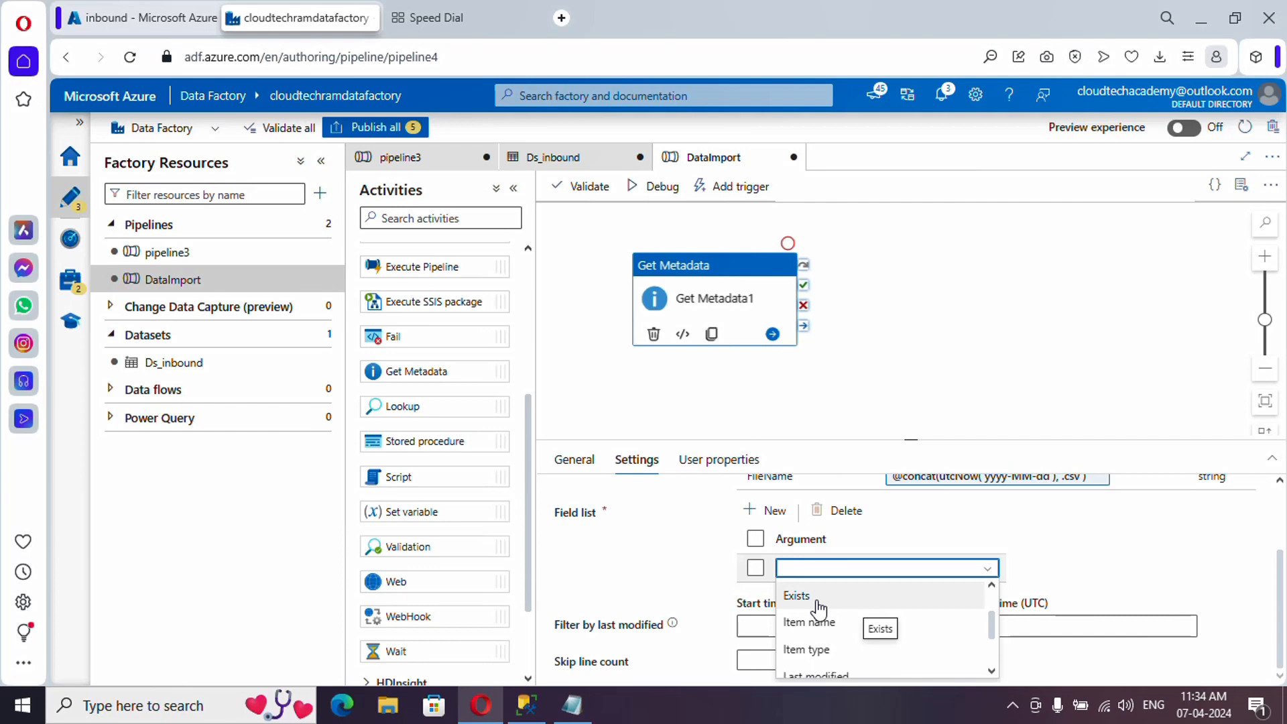
click(818, 607)
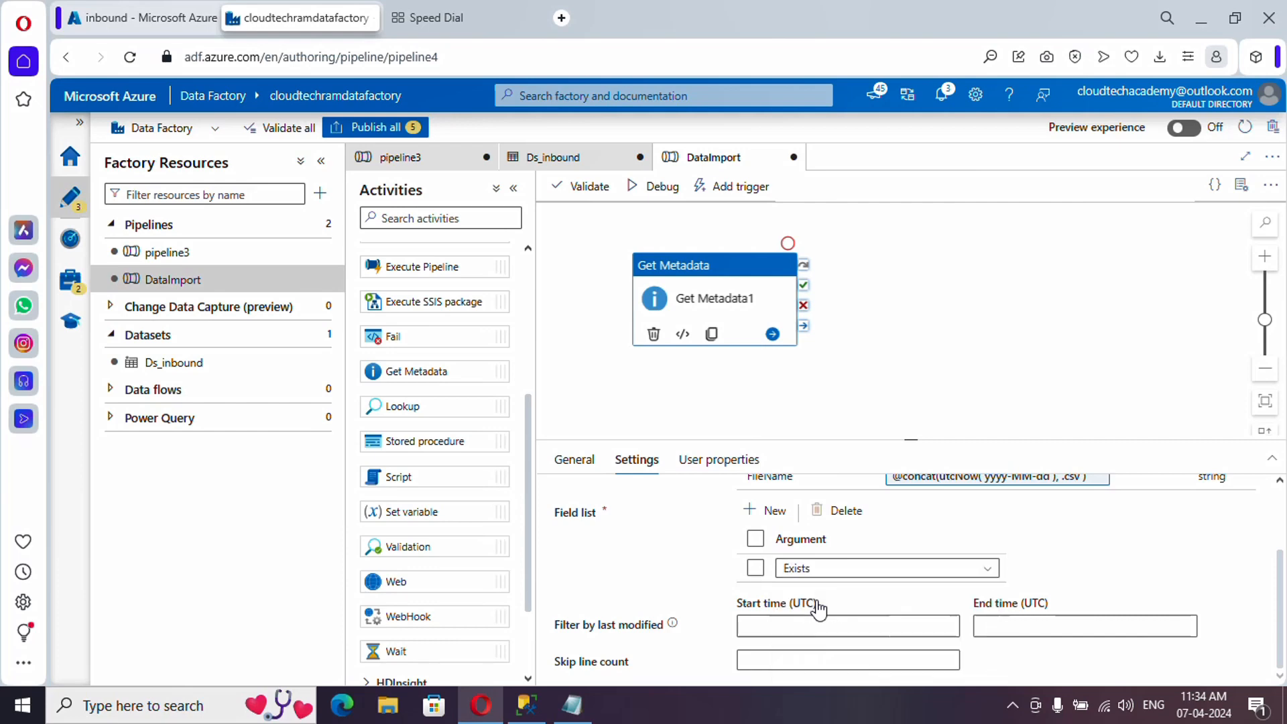
click(915, 350)
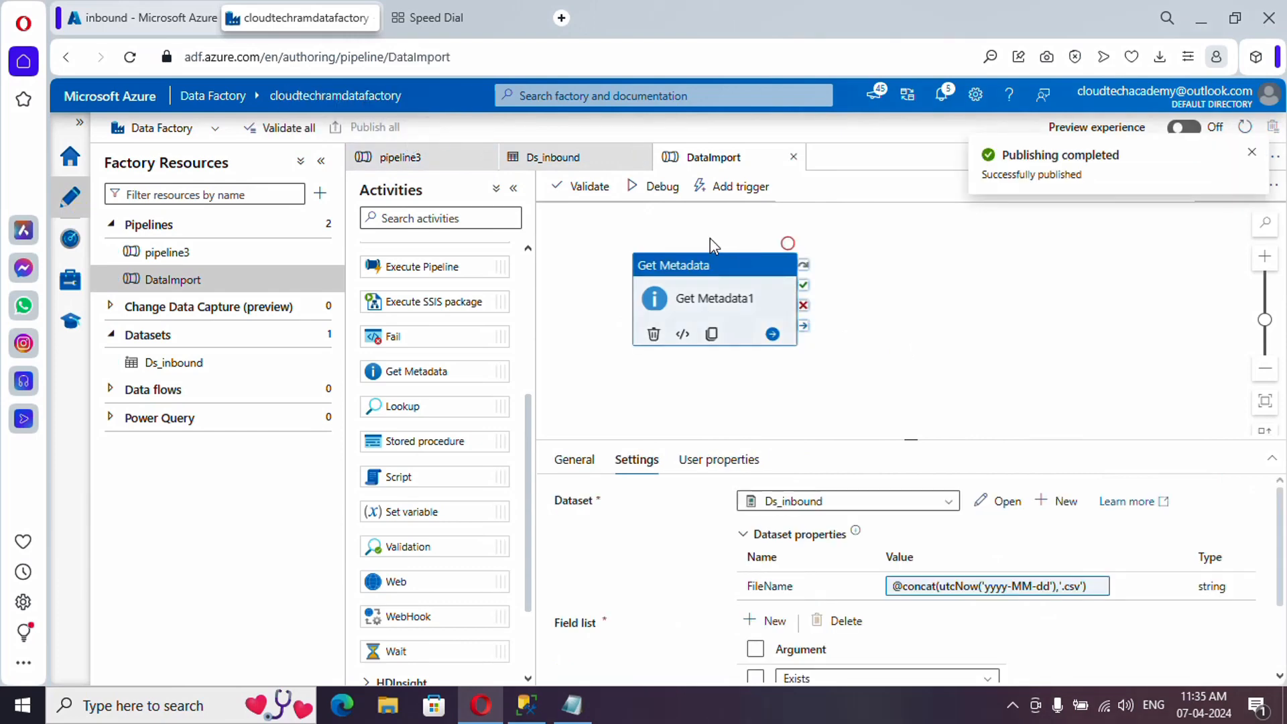
- Debug-run DataImport, confirm Get Metadata1 outputs exists: false, and recheck the inbound container
click(635, 188)
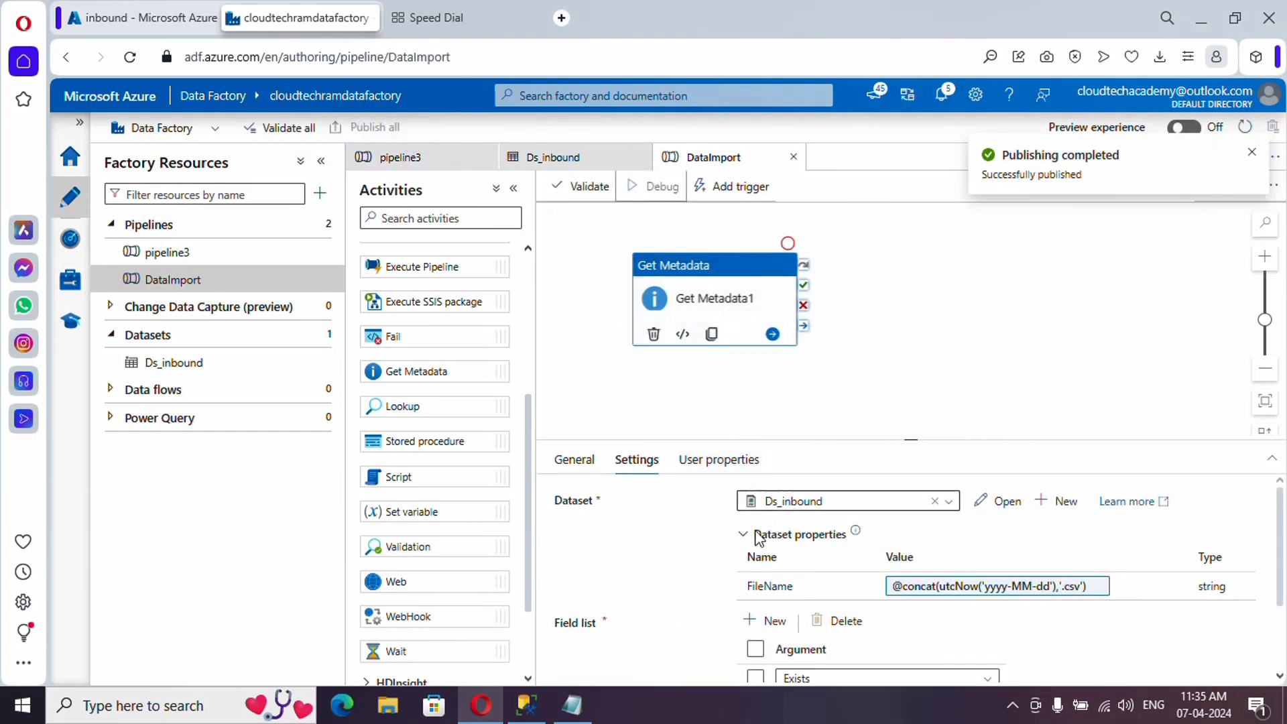
click(714, 382)
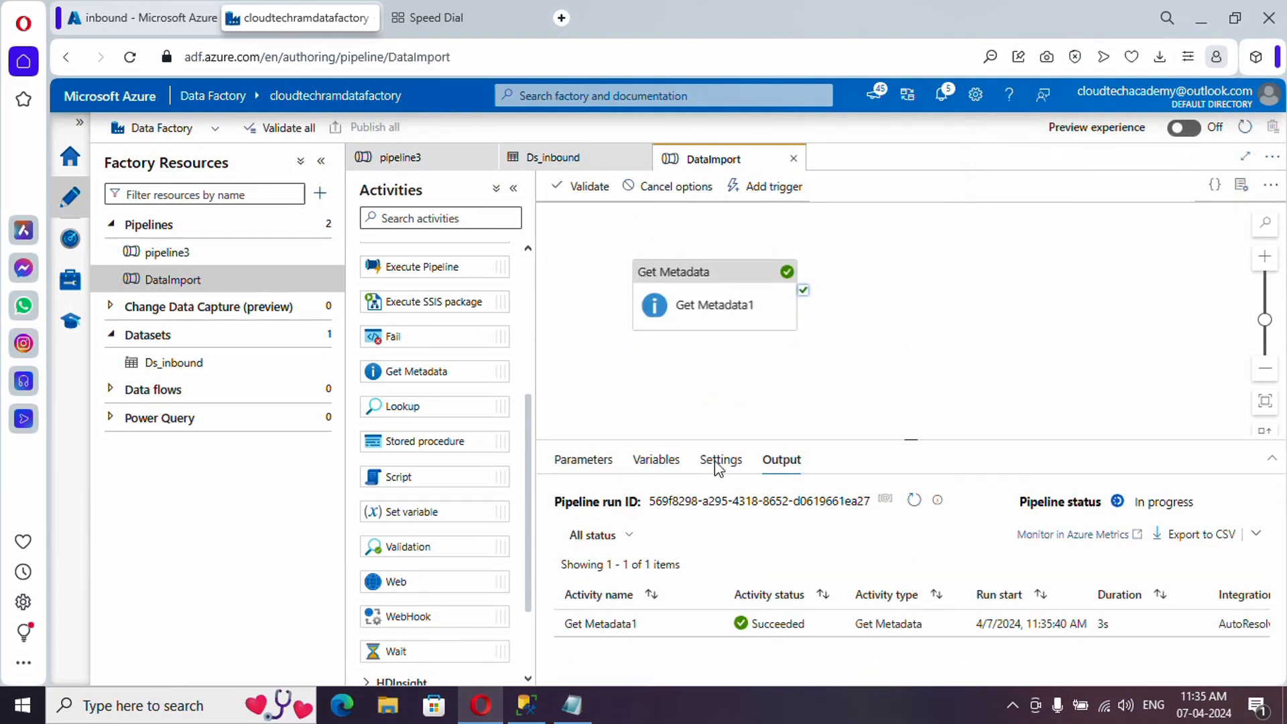
click(709, 623)
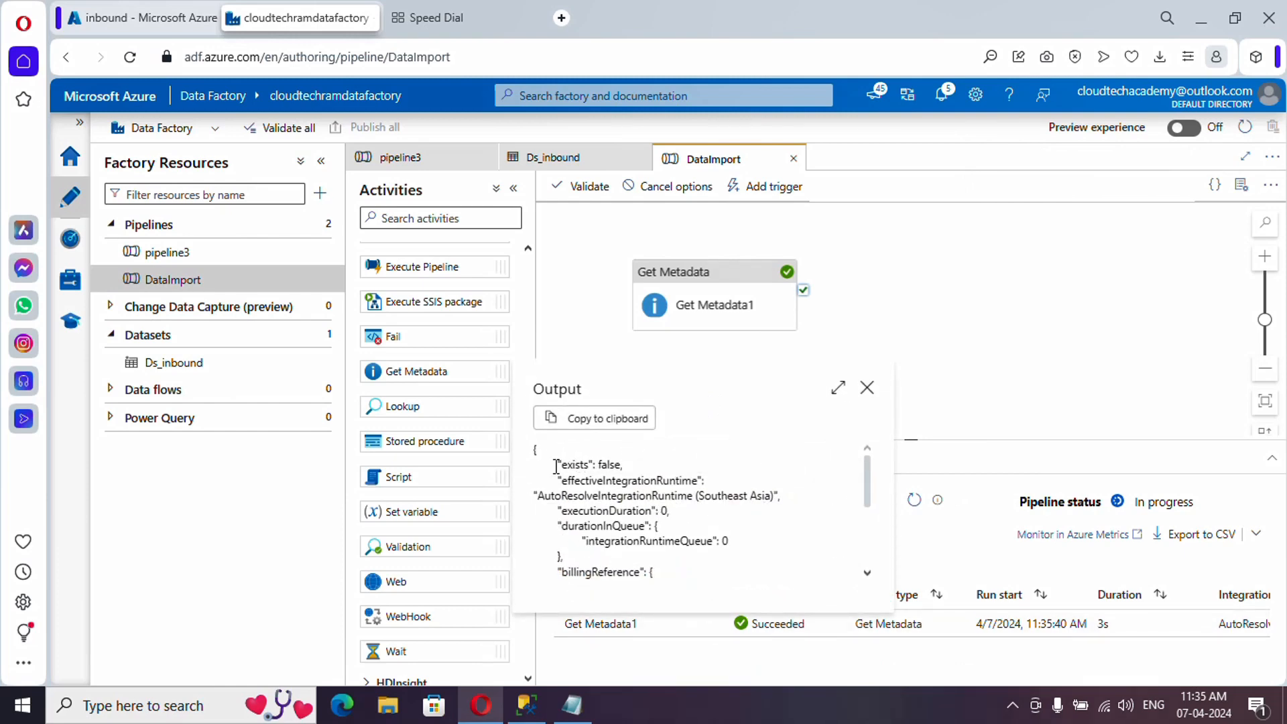
drag(556, 465, 631, 466)
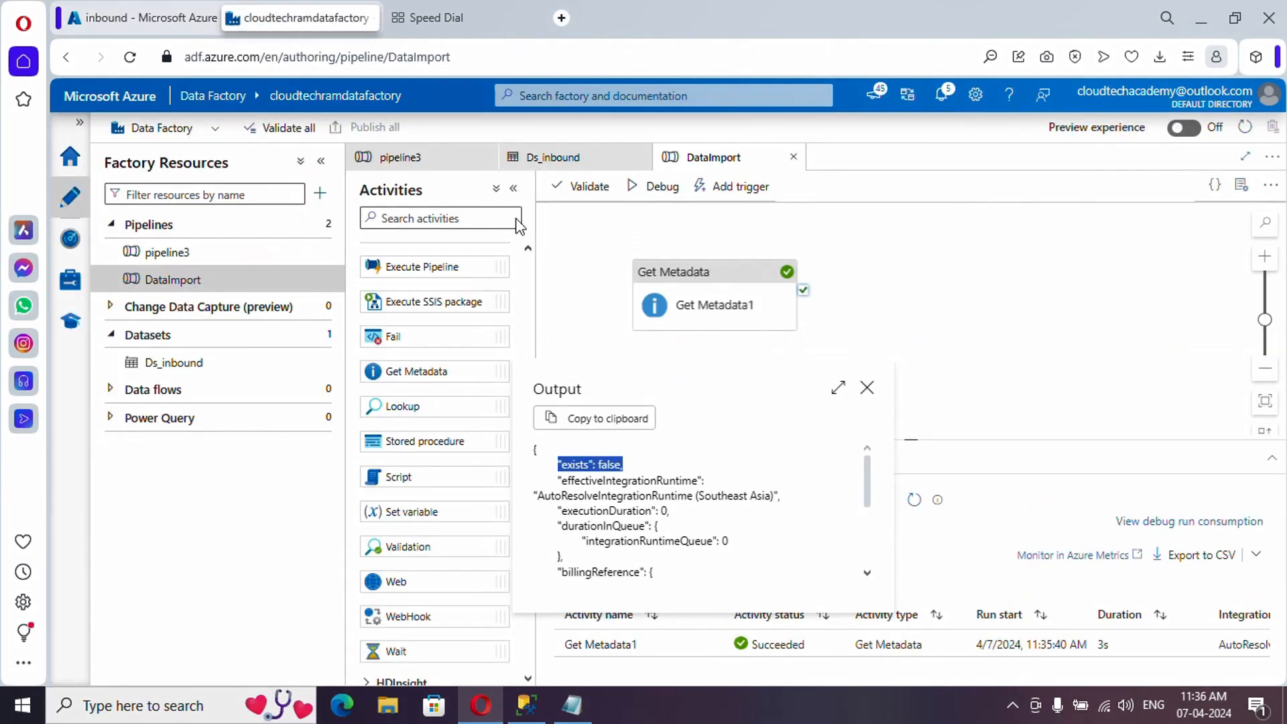
click(143, 17)
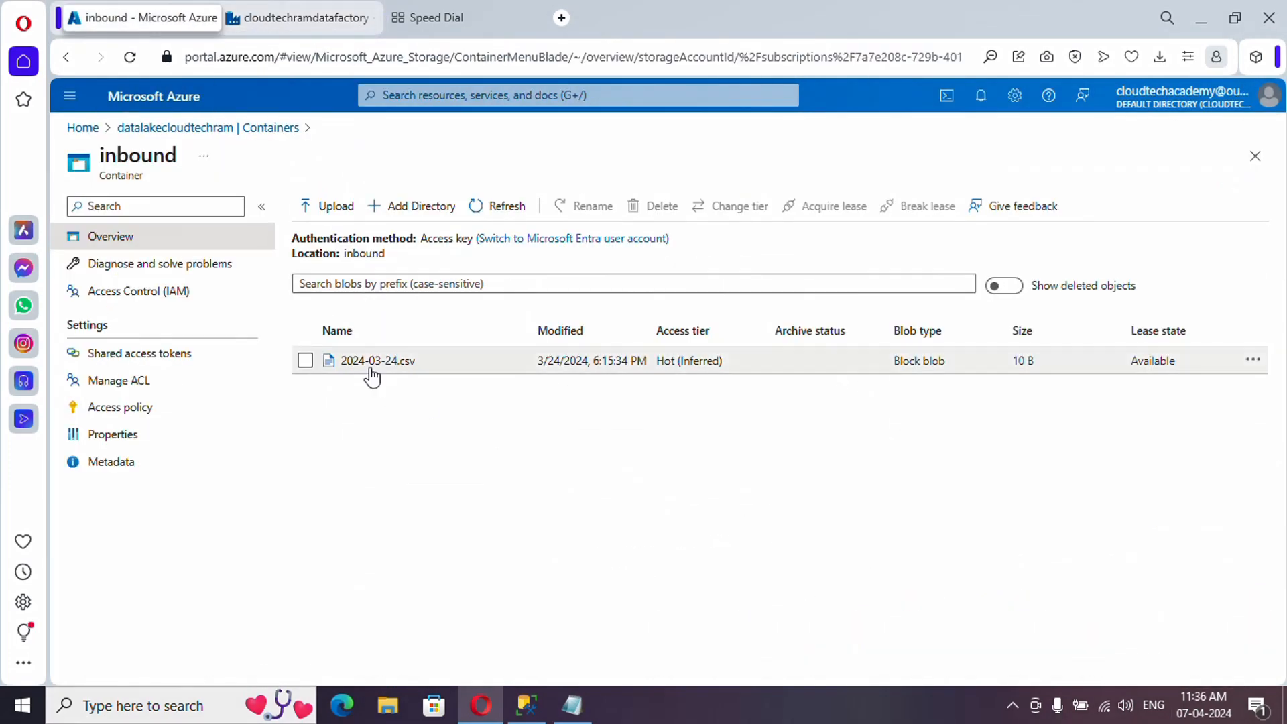
- Return to the Data Factory pipeline tab and close the debug run output details
click(288, 18)
click(867, 387)
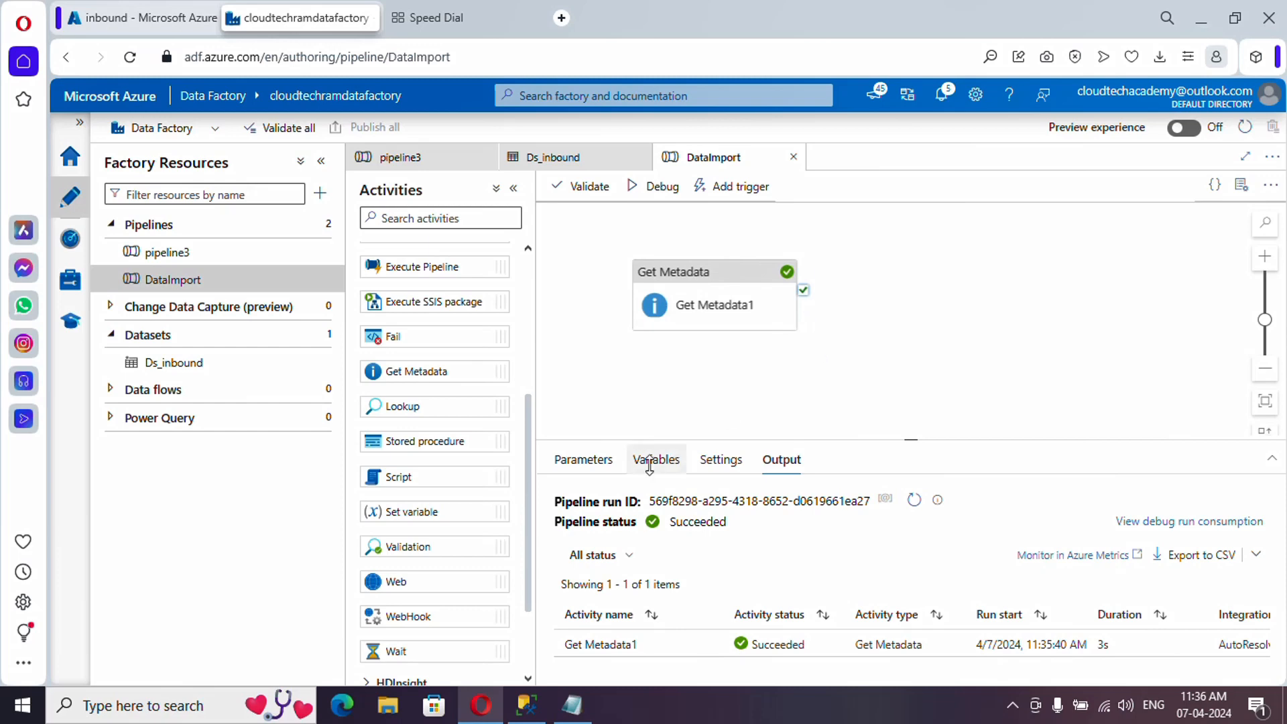
- Place an If Condition activity on the canvas, wired to Get Metadata1's success output
drag(529, 538, 527, 613)
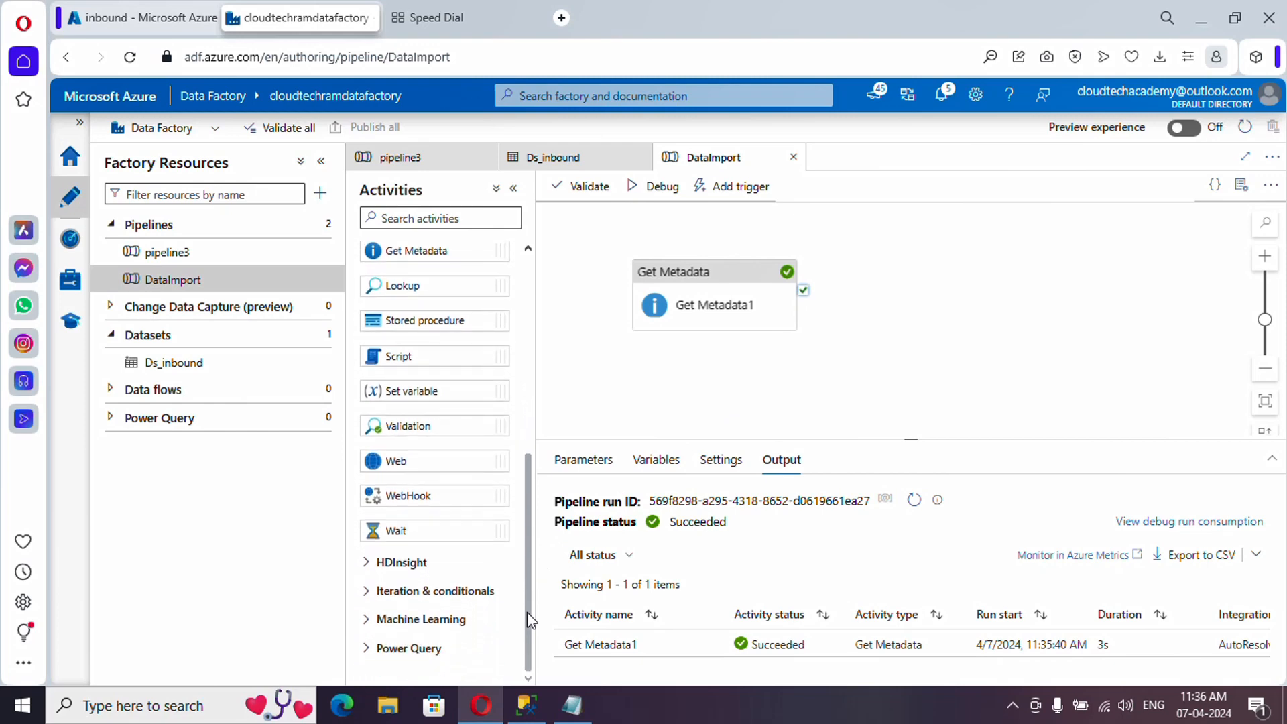
click(369, 596)
scroll(408, 571, down, 3)
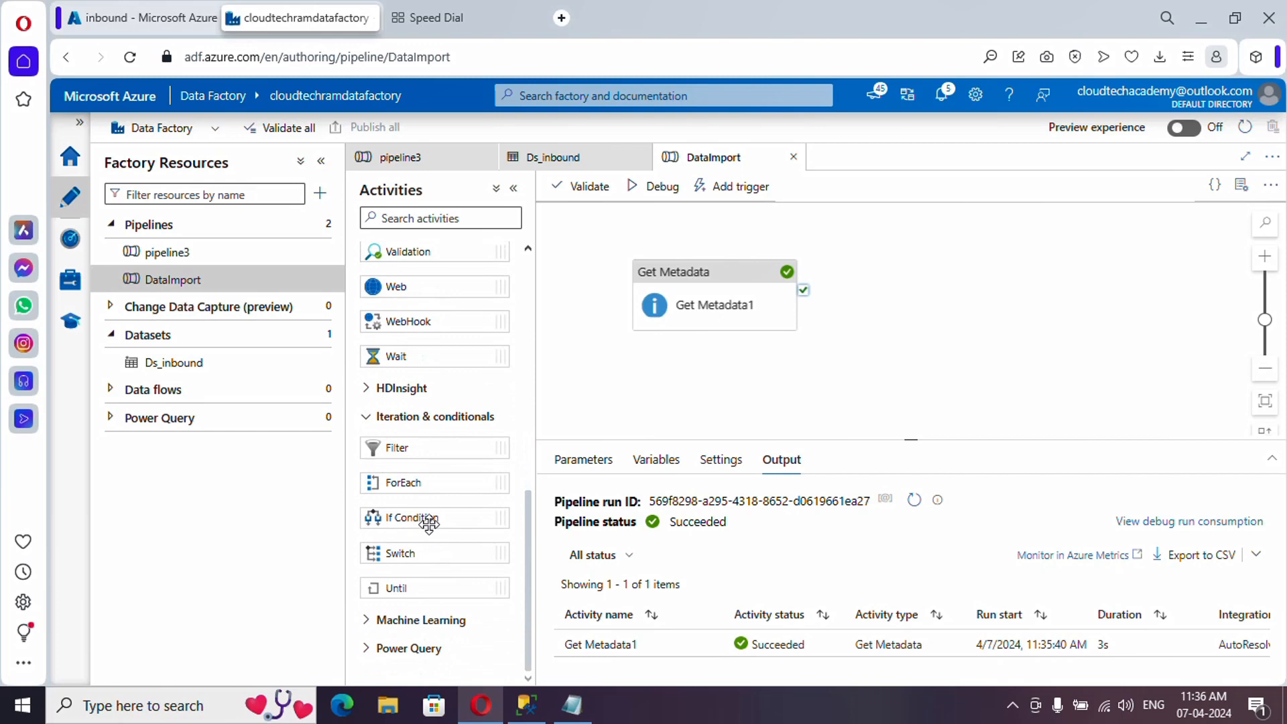
drag(431, 523, 957, 311)
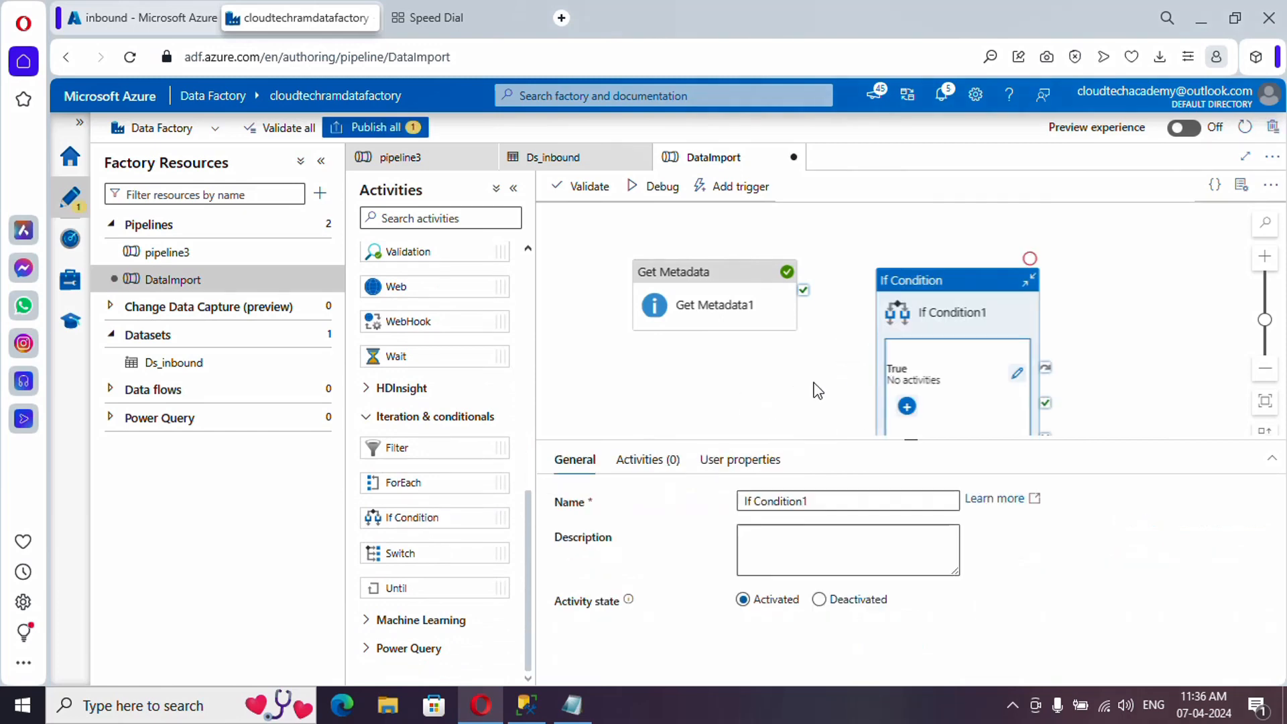
drag(804, 292, 952, 235)
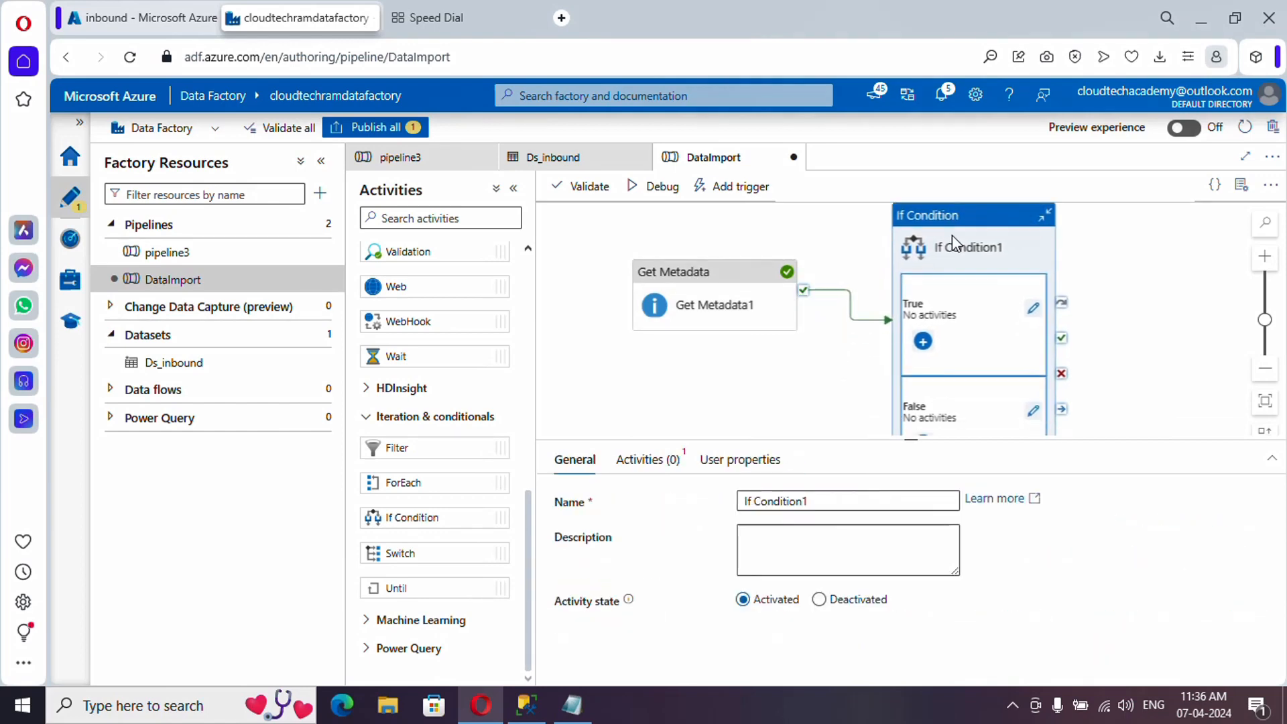
click(647, 462)
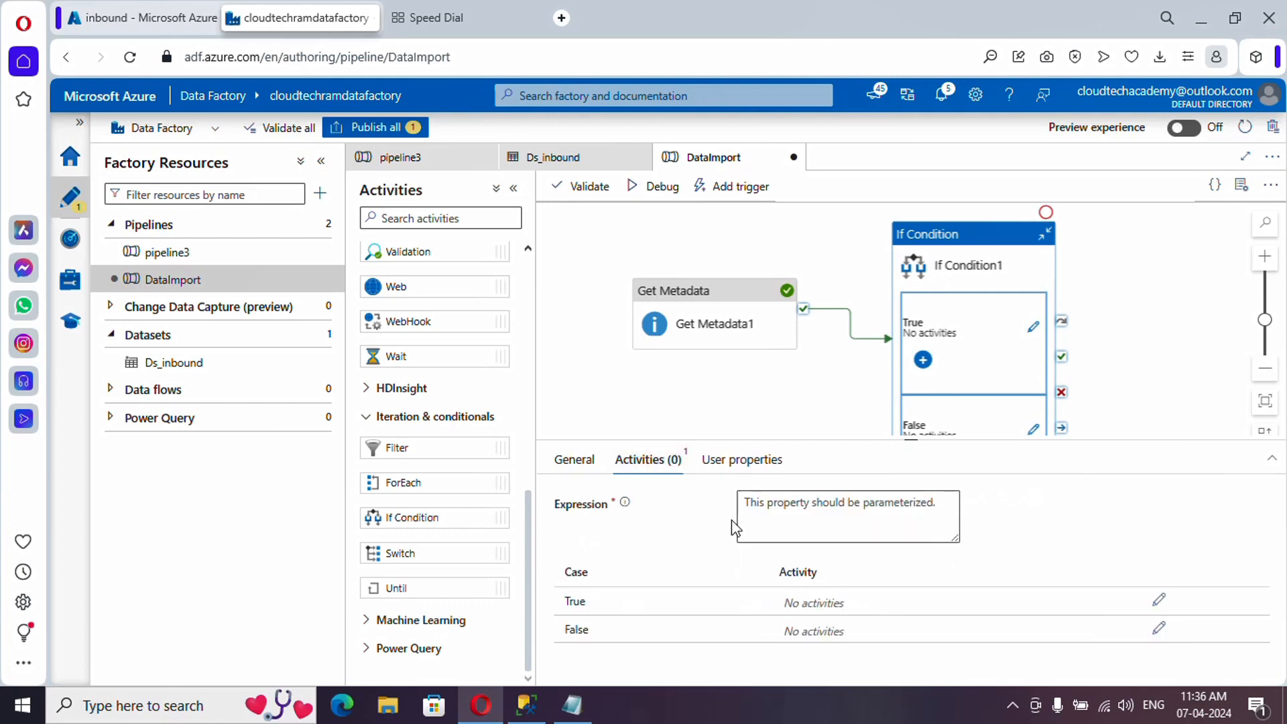
click(770, 526)
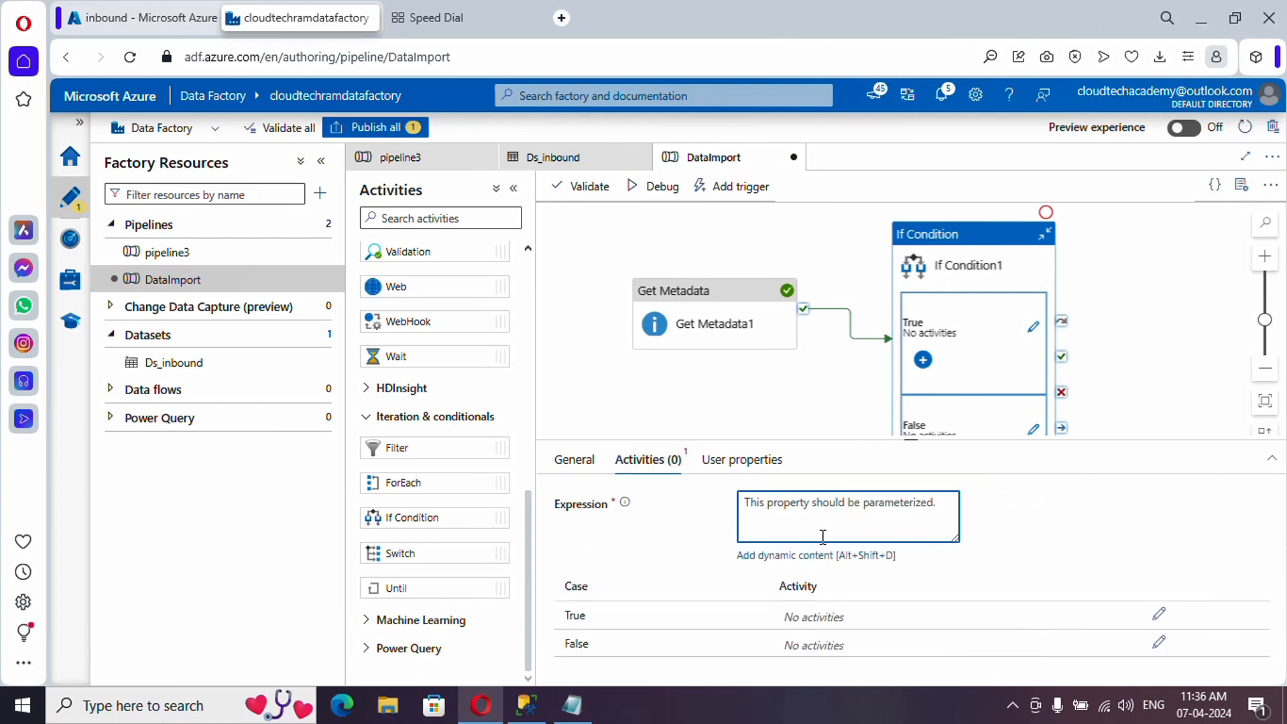
click(787, 556)
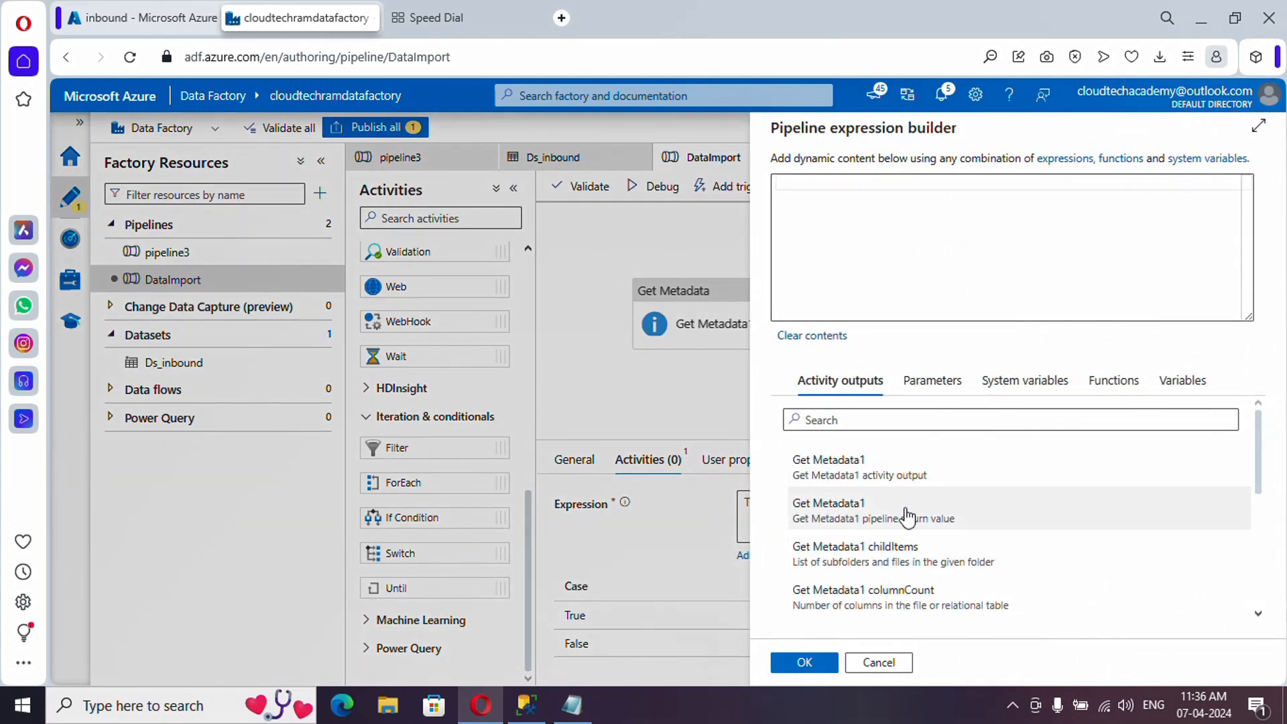
scroll(909, 503, down, 2)
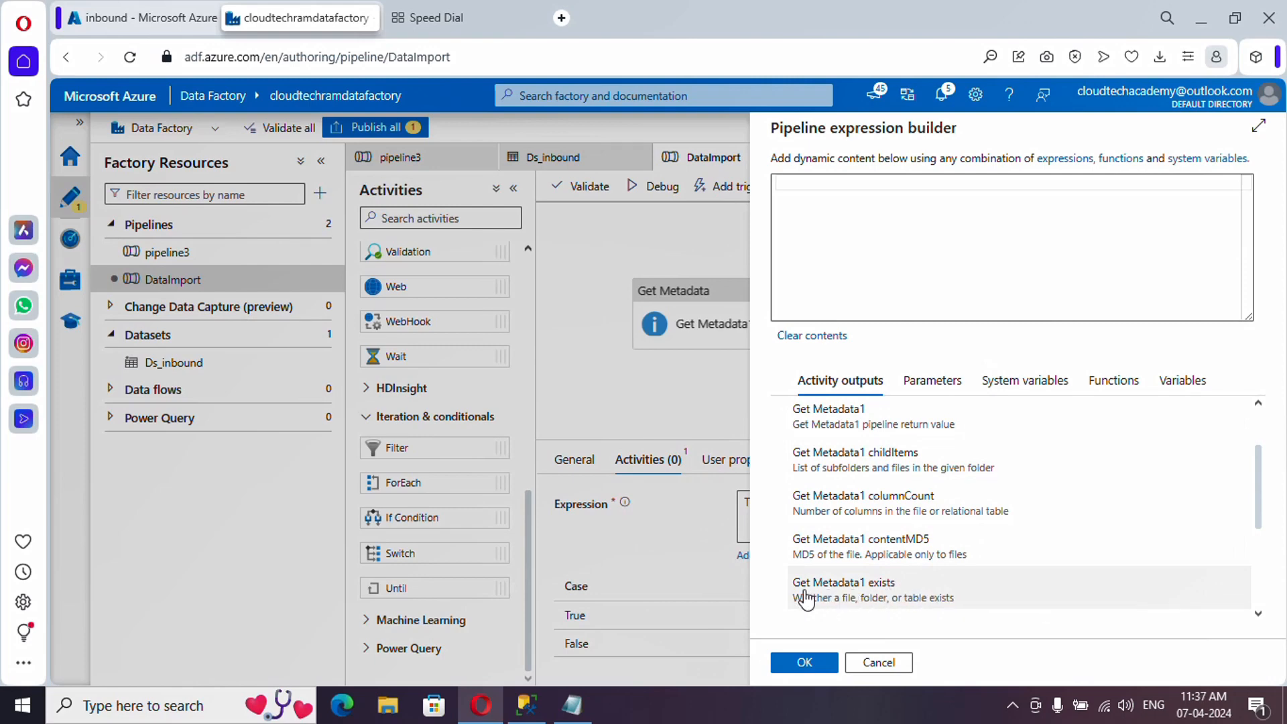
click(882, 593)
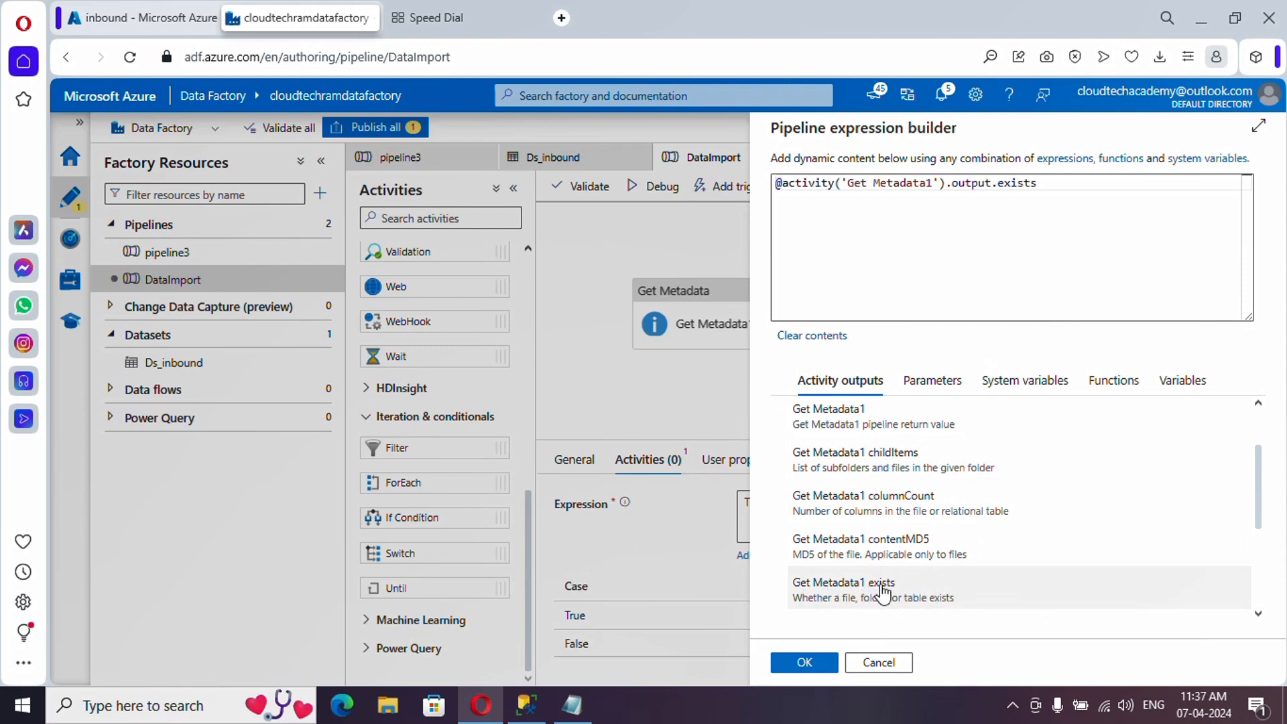
click(804, 664)
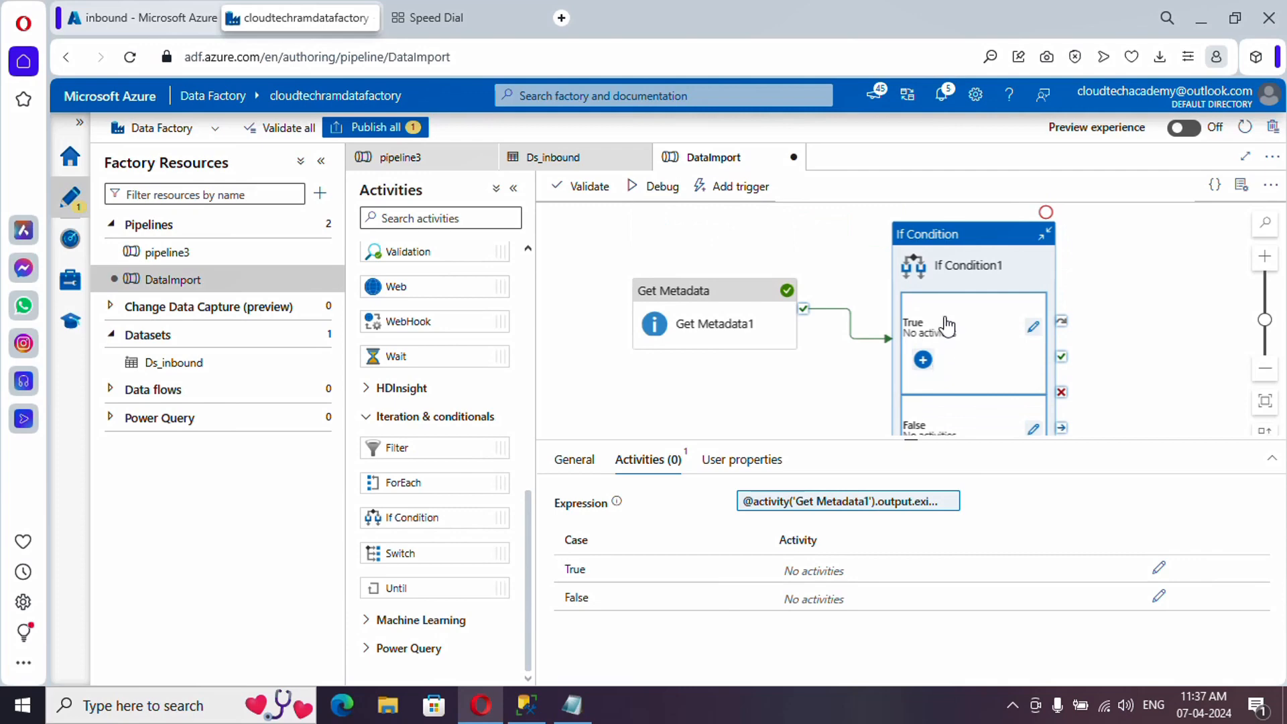
click(1133, 342)
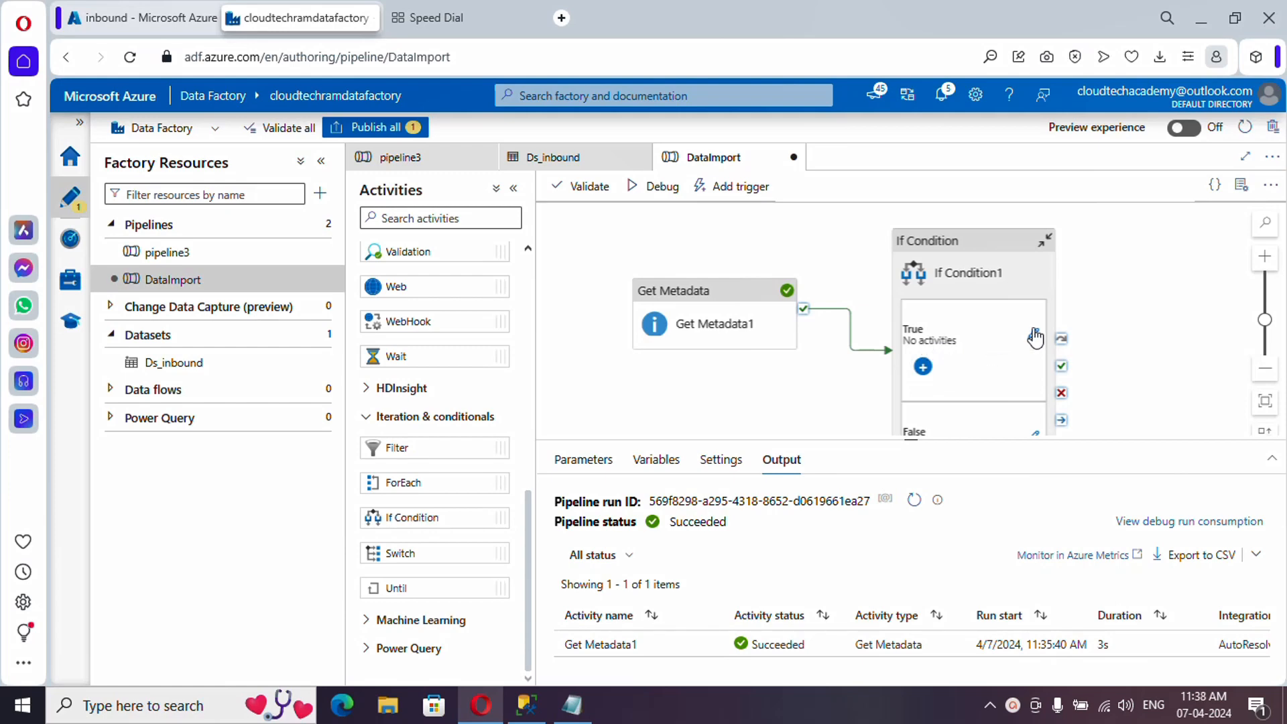
scroll(958, 383, down, 1)
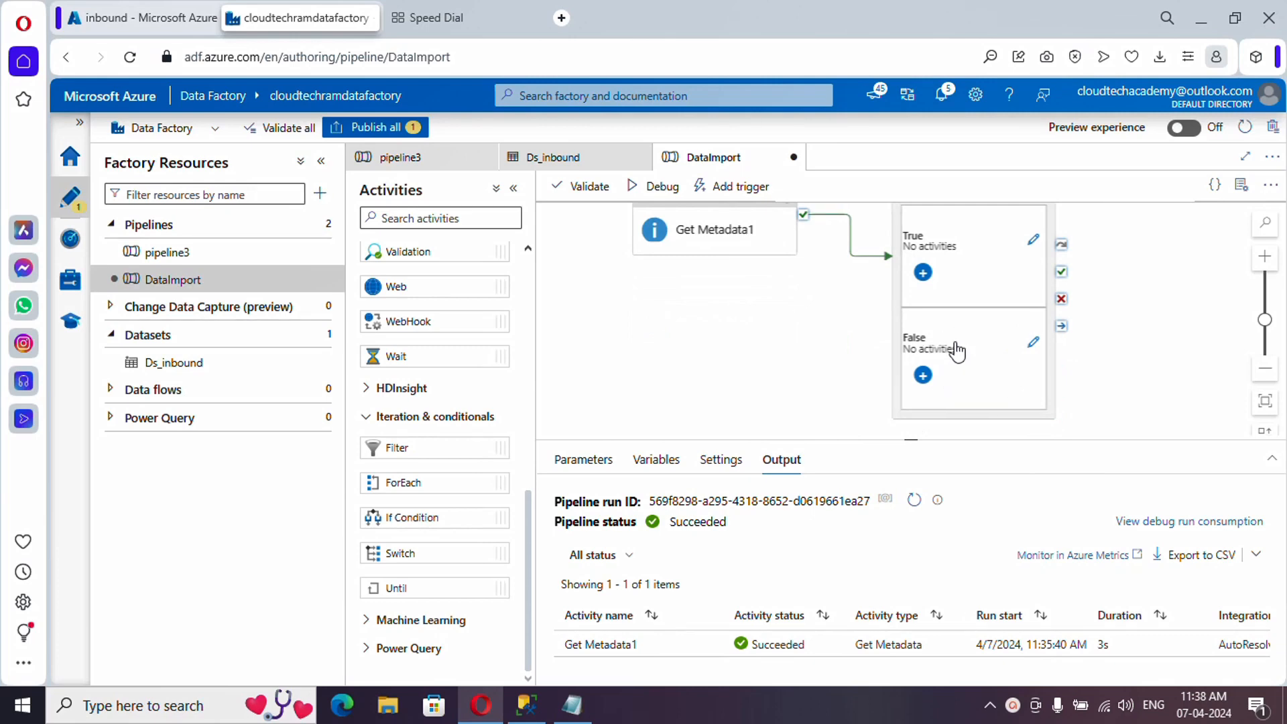
click(1033, 343)
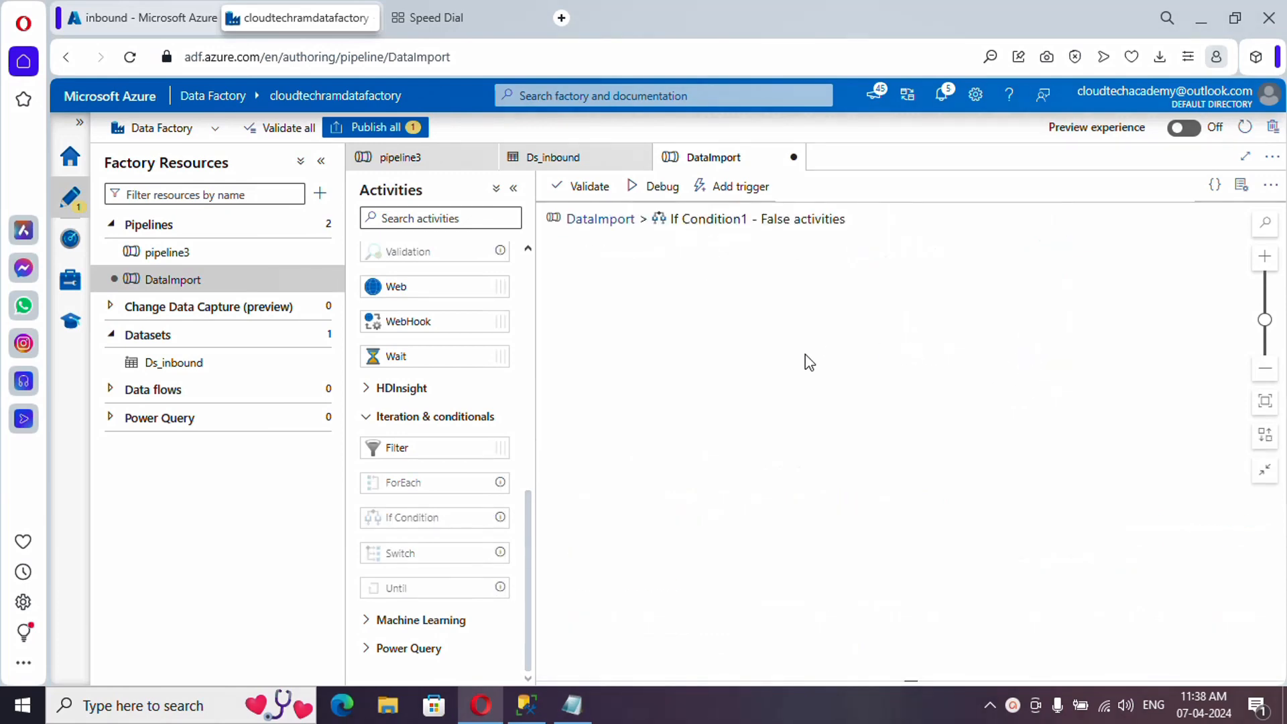
scroll(469, 472, up, 3)
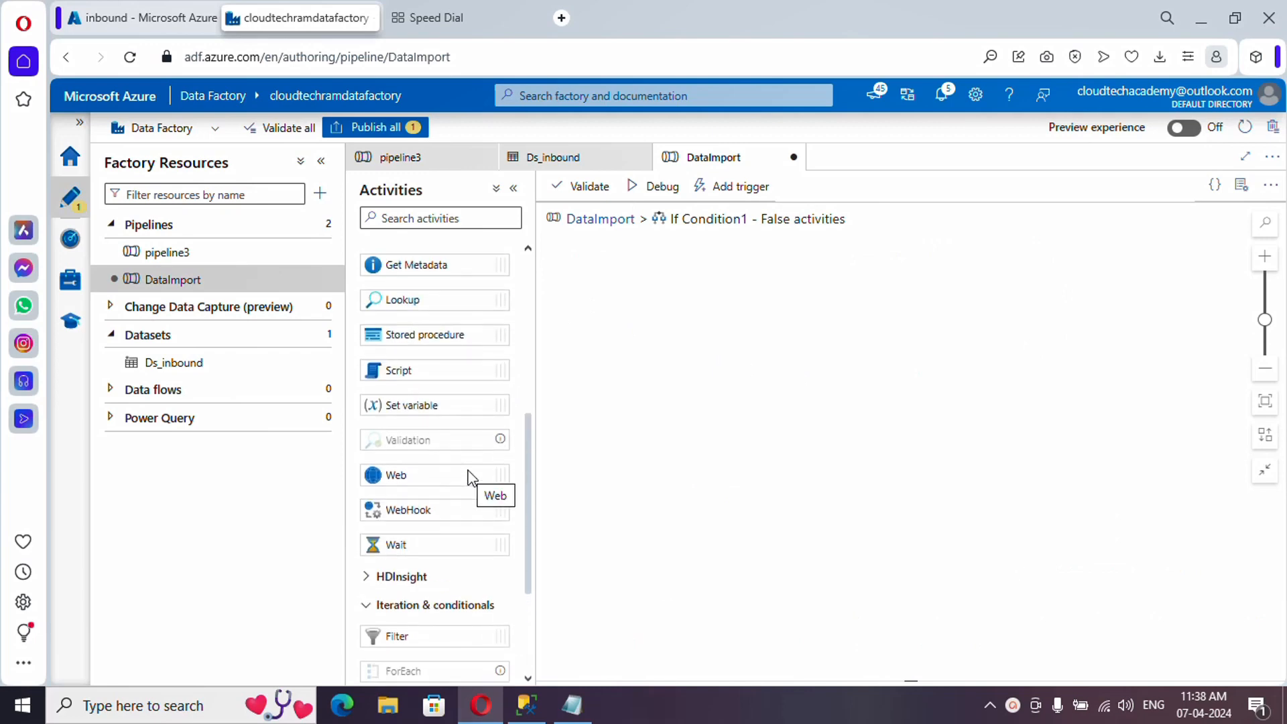
click(526, 704)
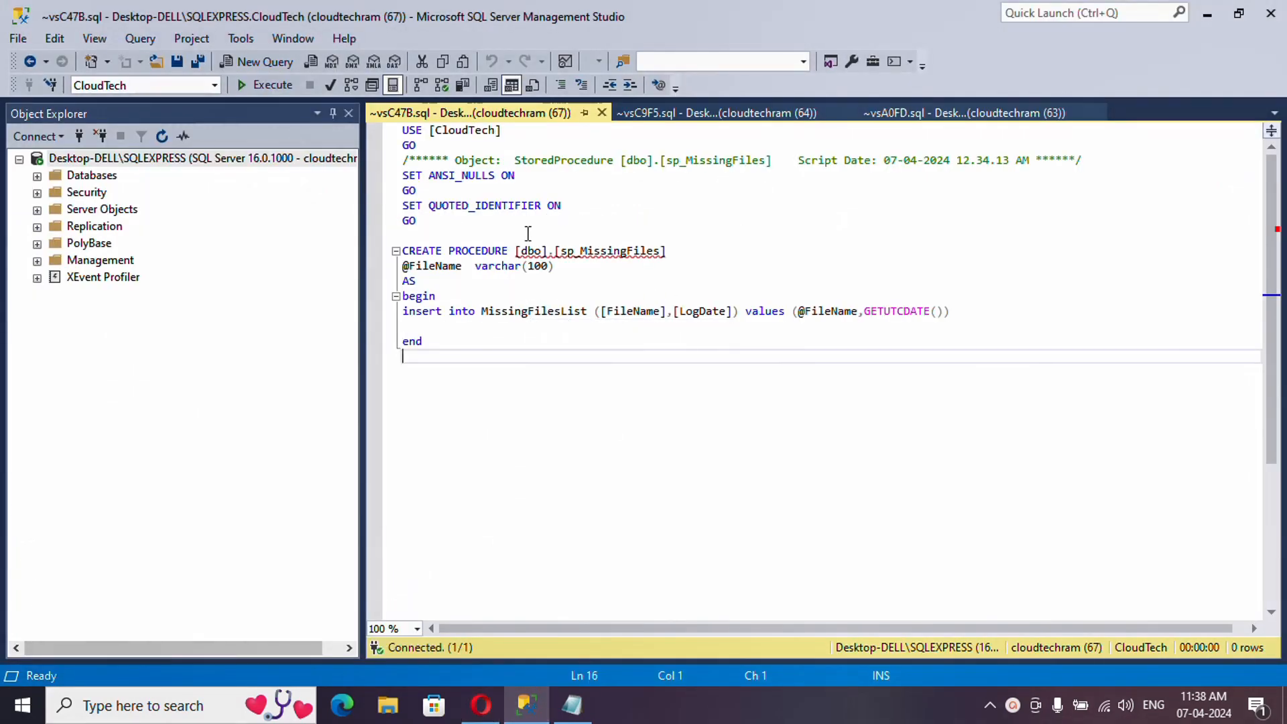
double_click(438, 265)
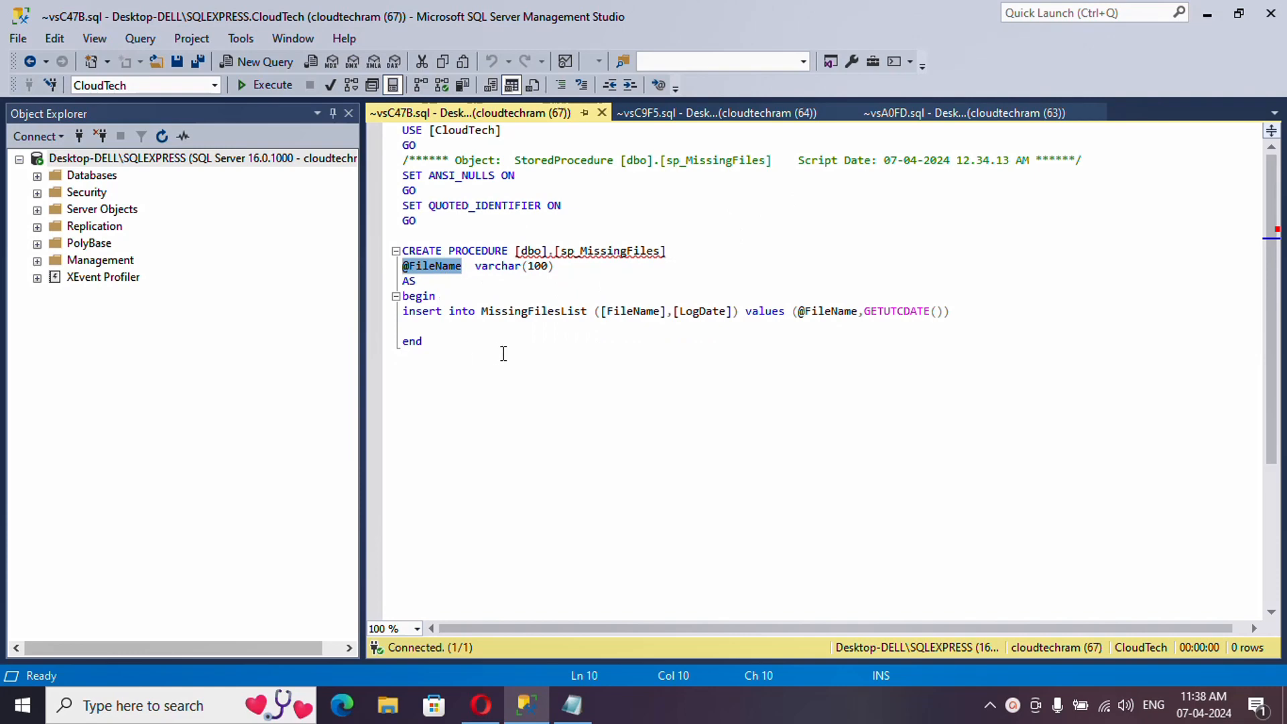
click(550, 570)
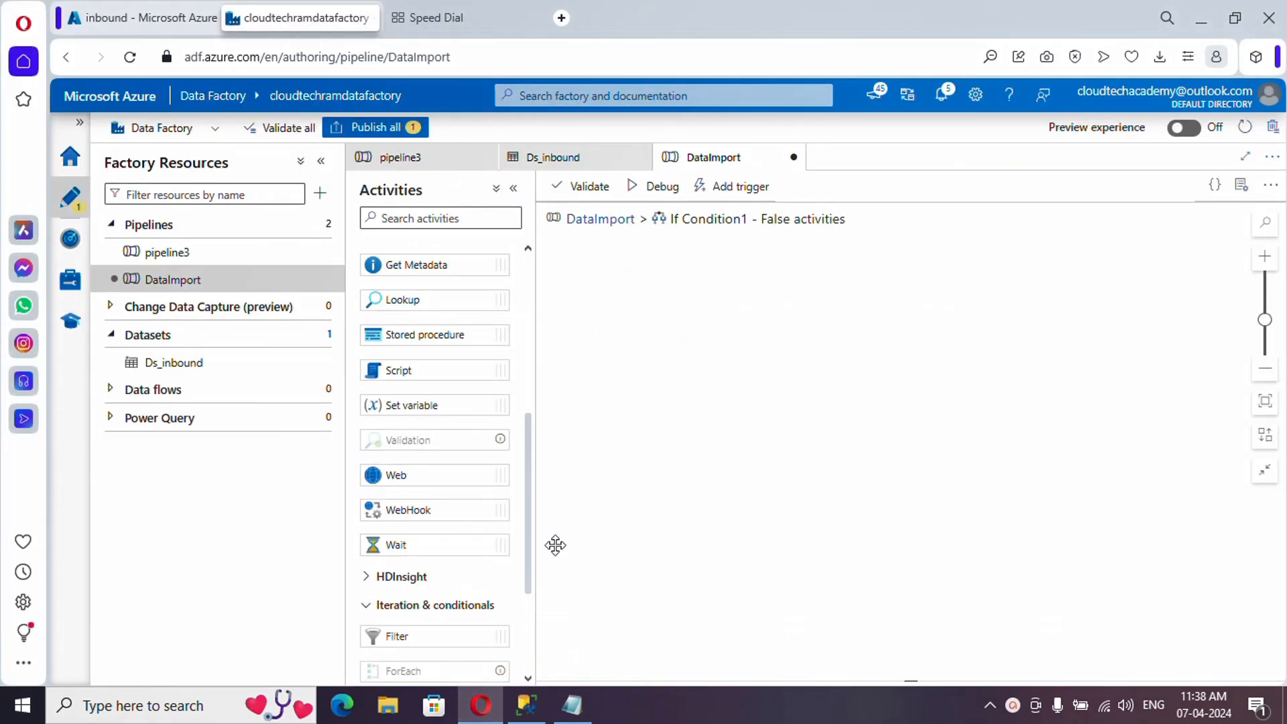
- Add a Stored procedure activity to the False branch using linked service SqlServer1
scroll(446, 385, up, 2)
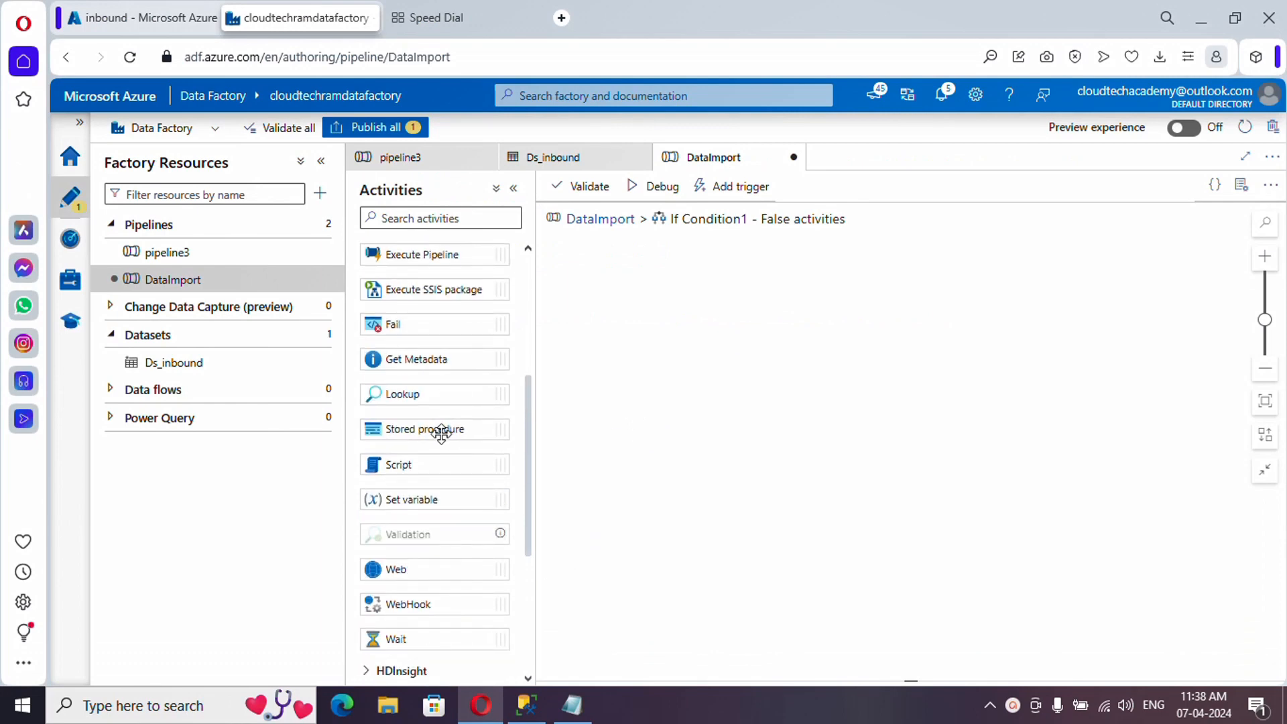
drag(442, 432, 730, 339)
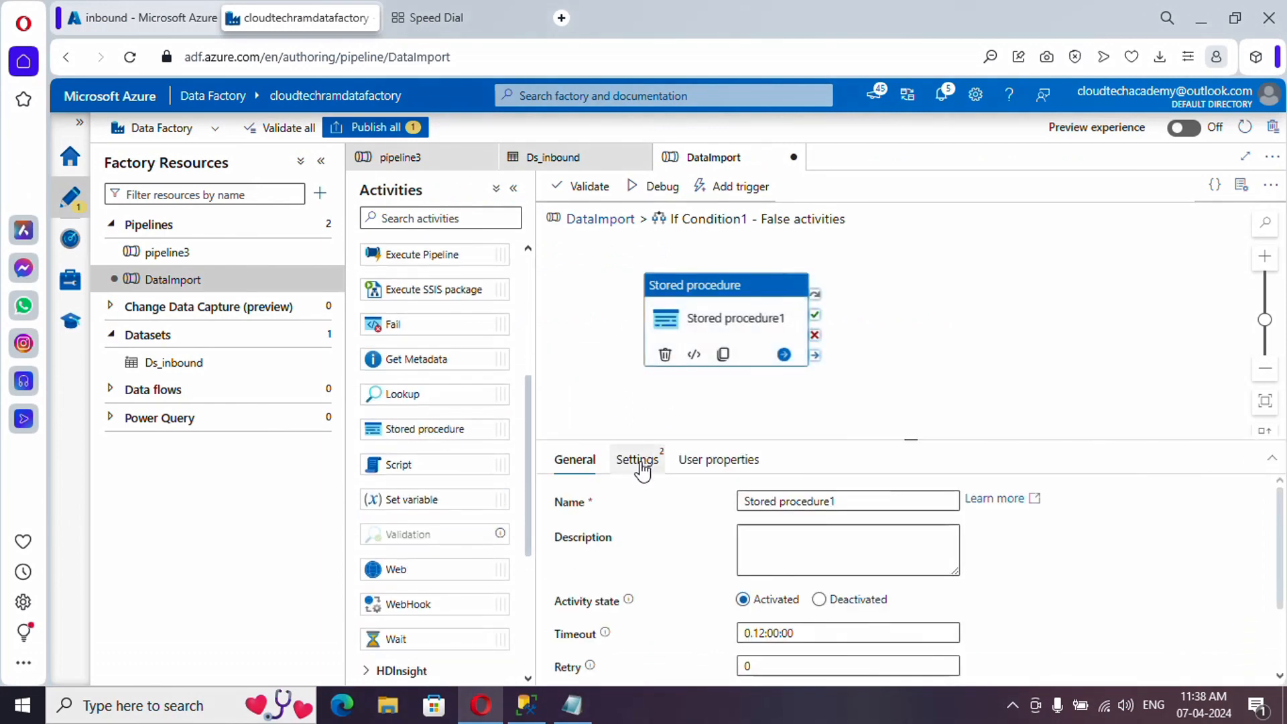
click(641, 462)
click(824, 503)
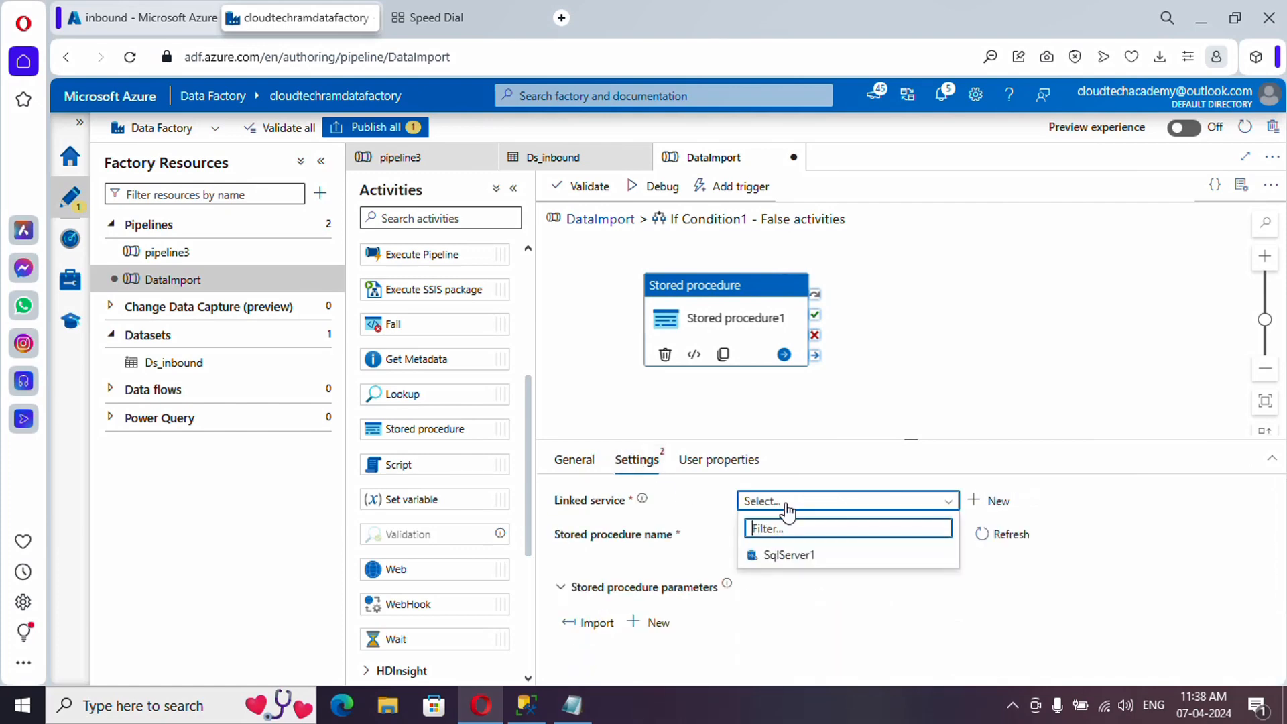
click(788, 556)
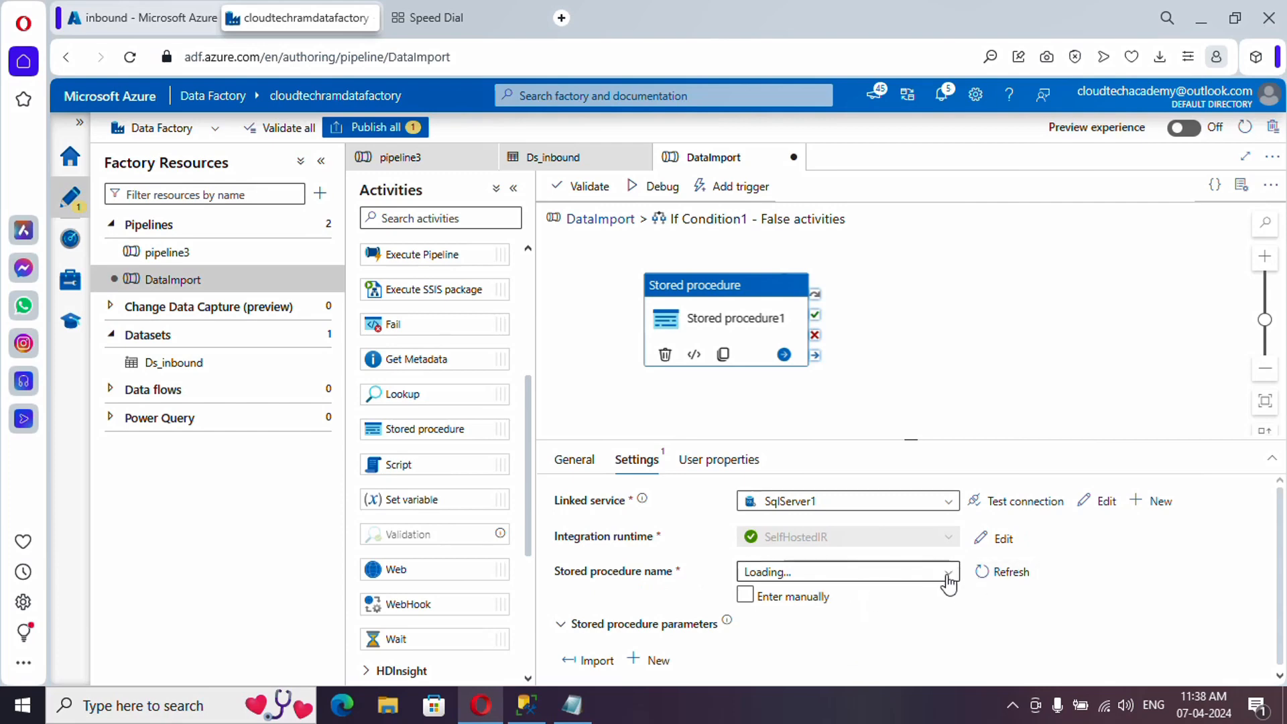
- Select [dbo].[sp_MissingFiles] as the stored procedure and import its parameters
click(948, 580)
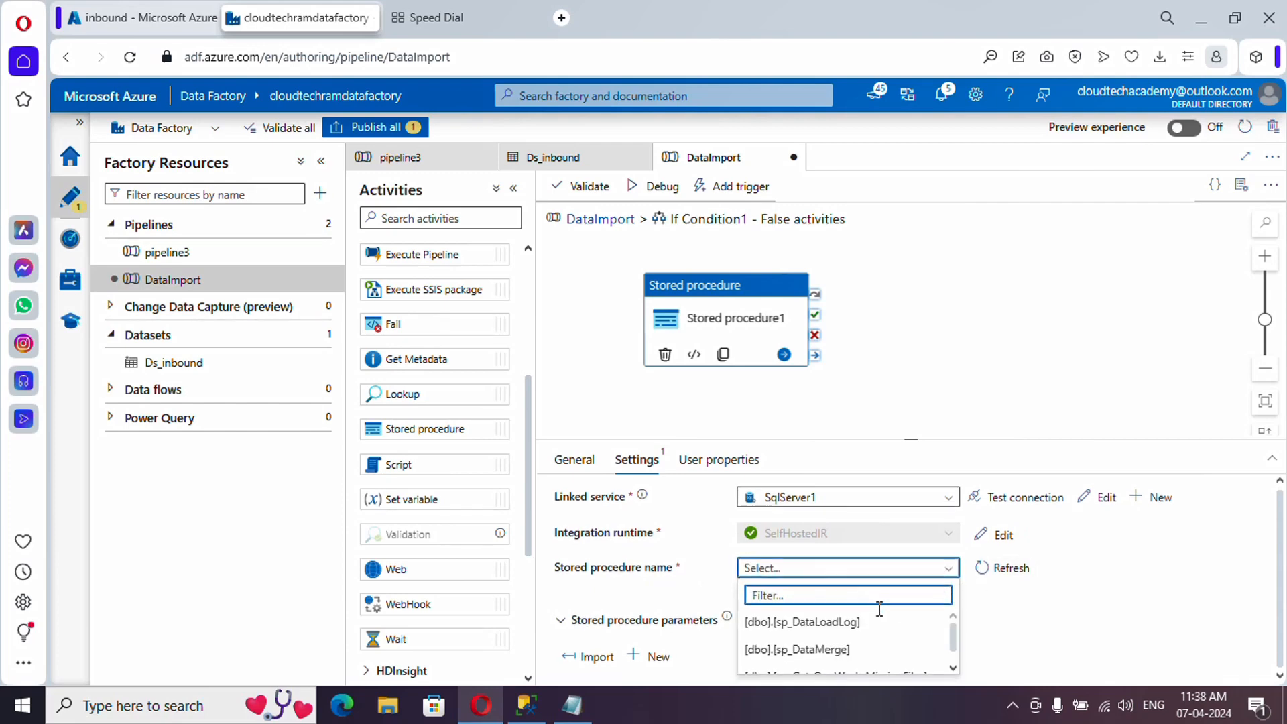
scroll(852, 633, down, 3)
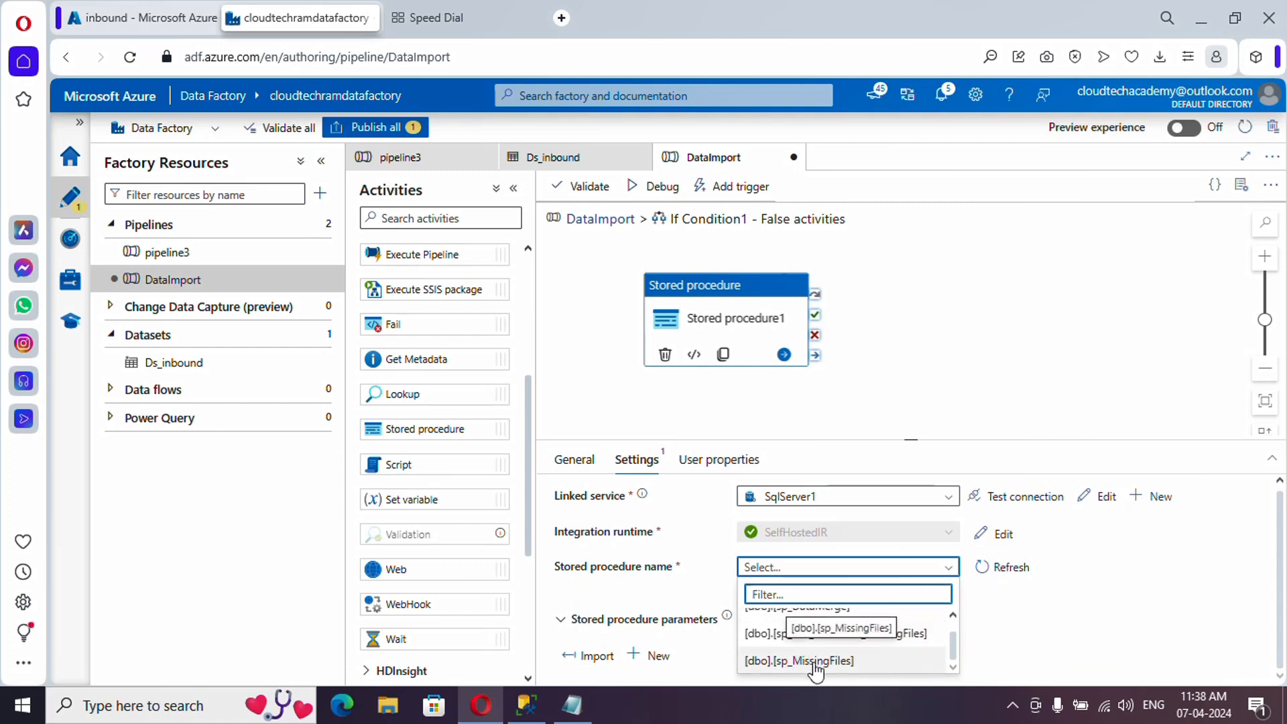
click(816, 662)
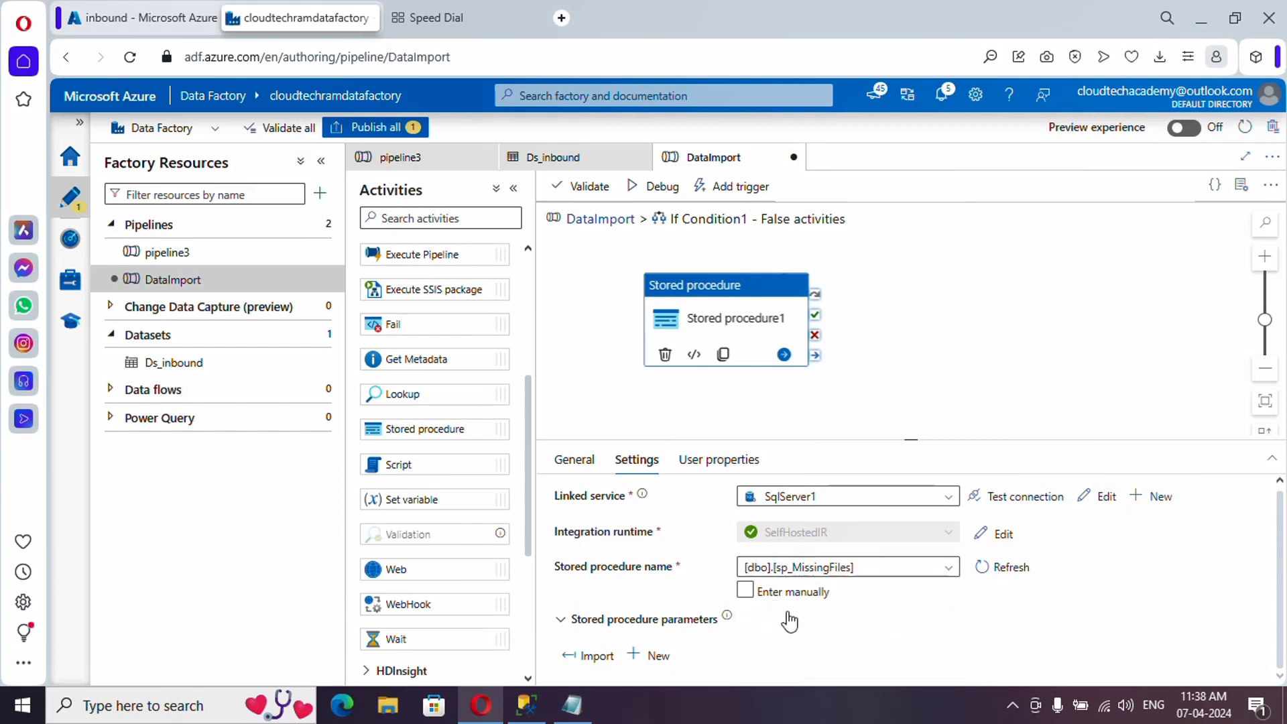
scroll(590, 660, down, 1)
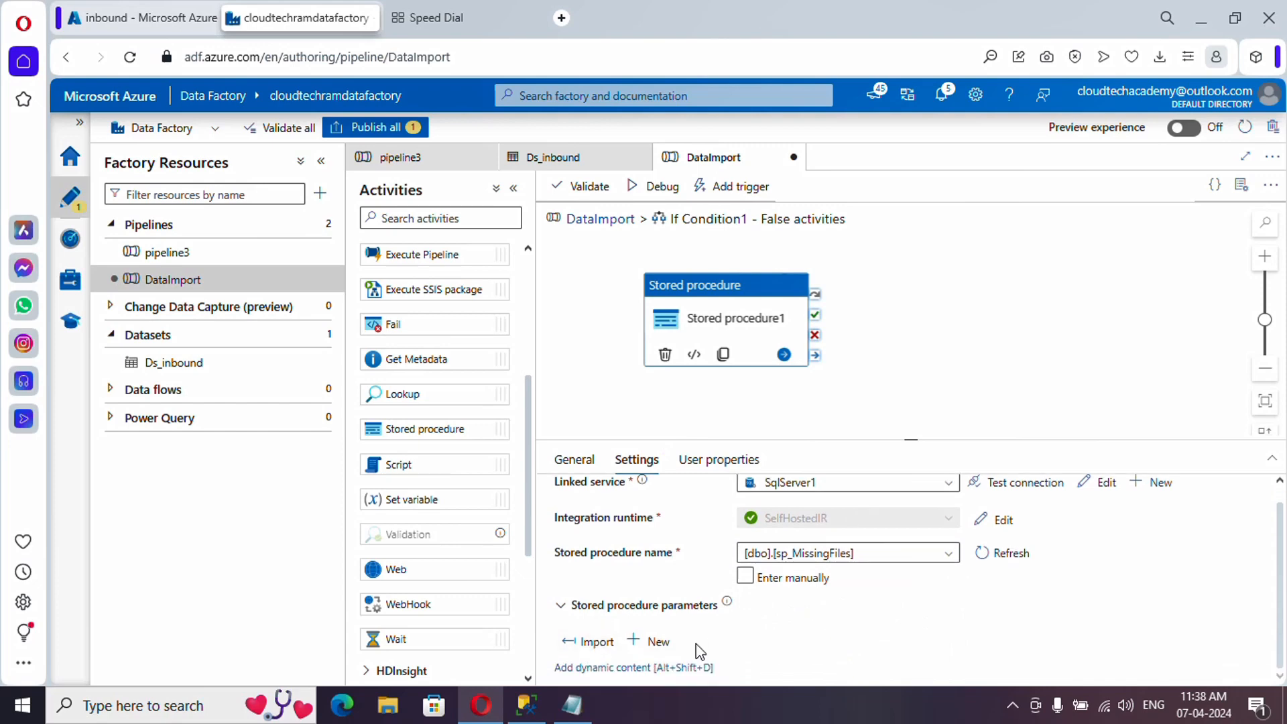
click(592, 643)
scroll(801, 624, up, 1)
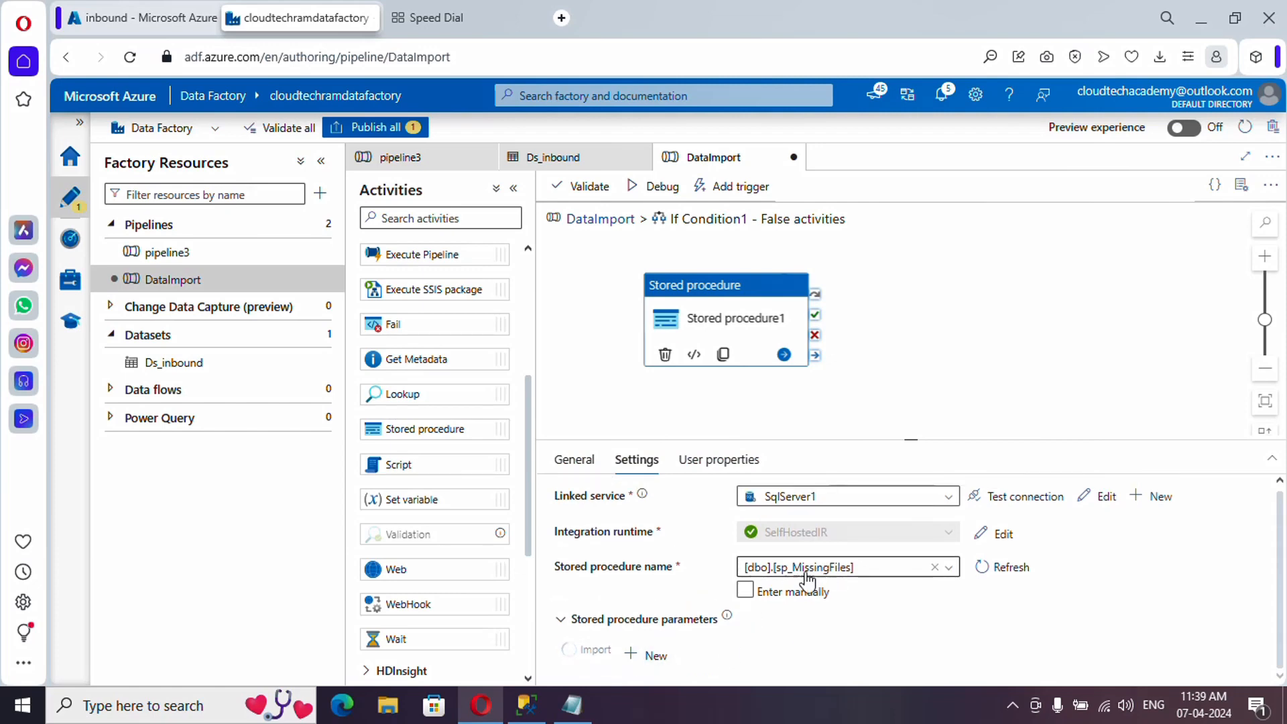
scroll(771, 626, down, 2)
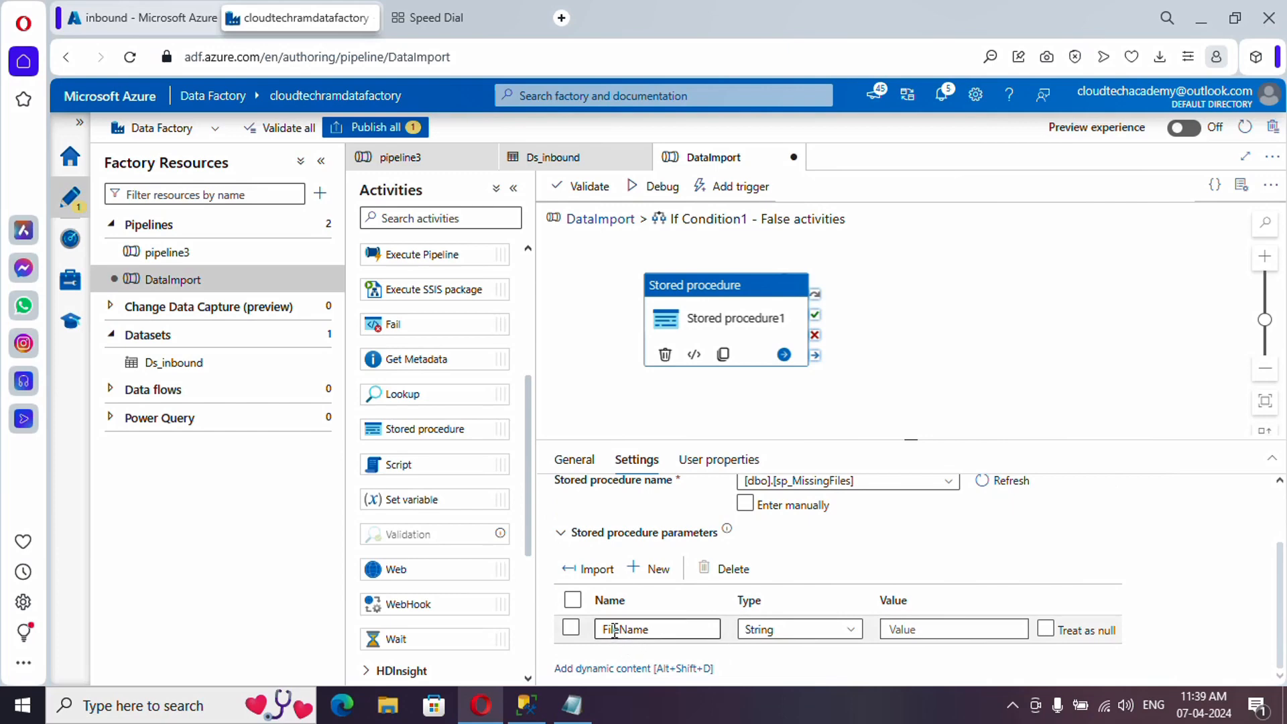
click(911, 630)
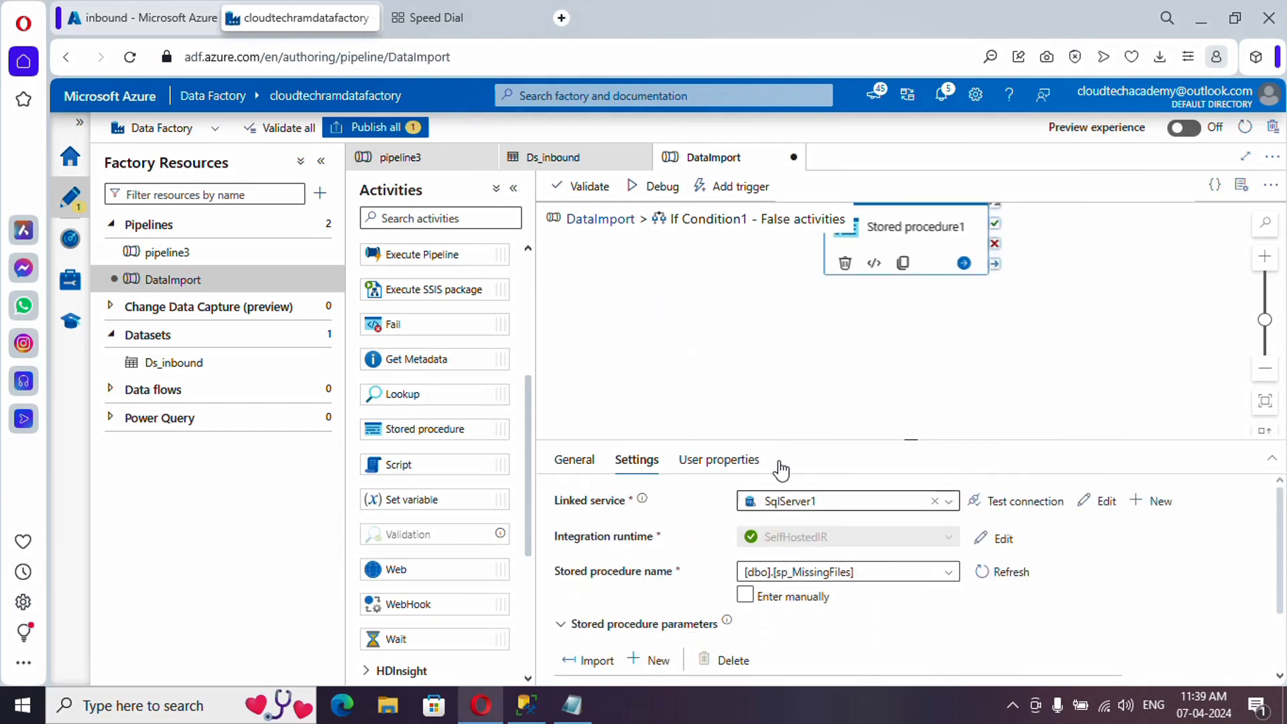
click(599, 225)
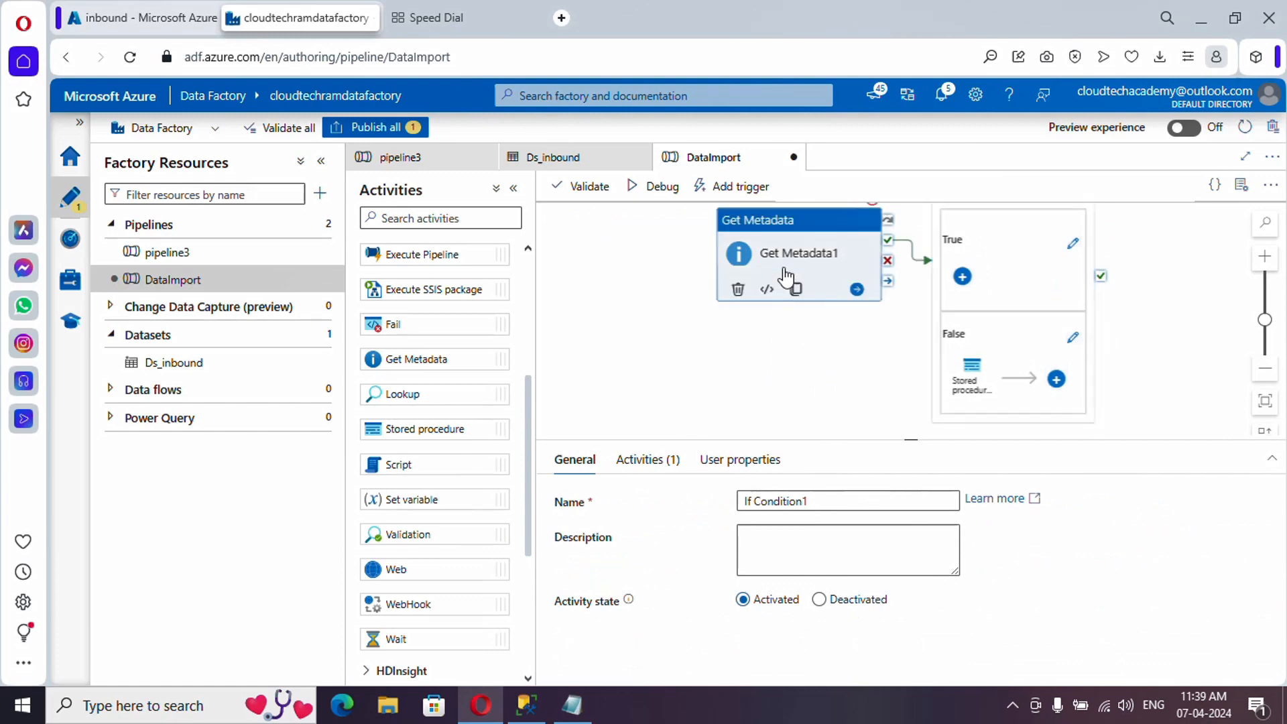
click(786, 275)
click(633, 463)
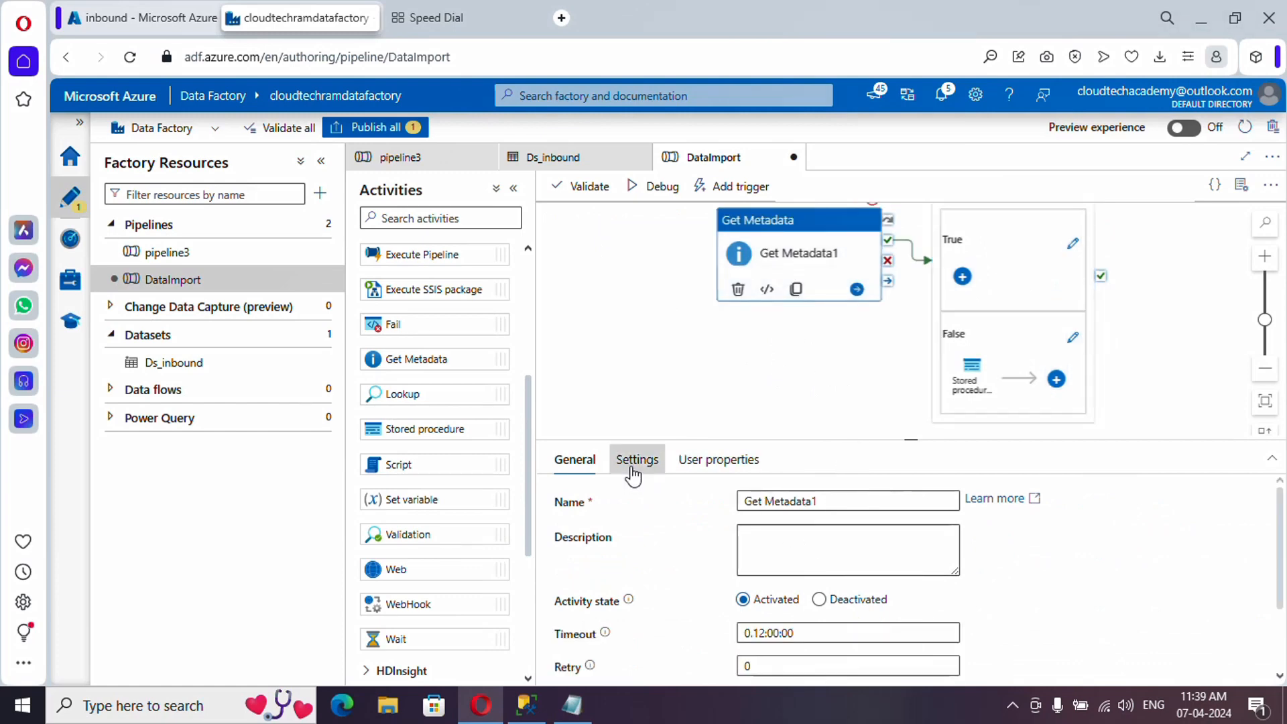
click(945, 598)
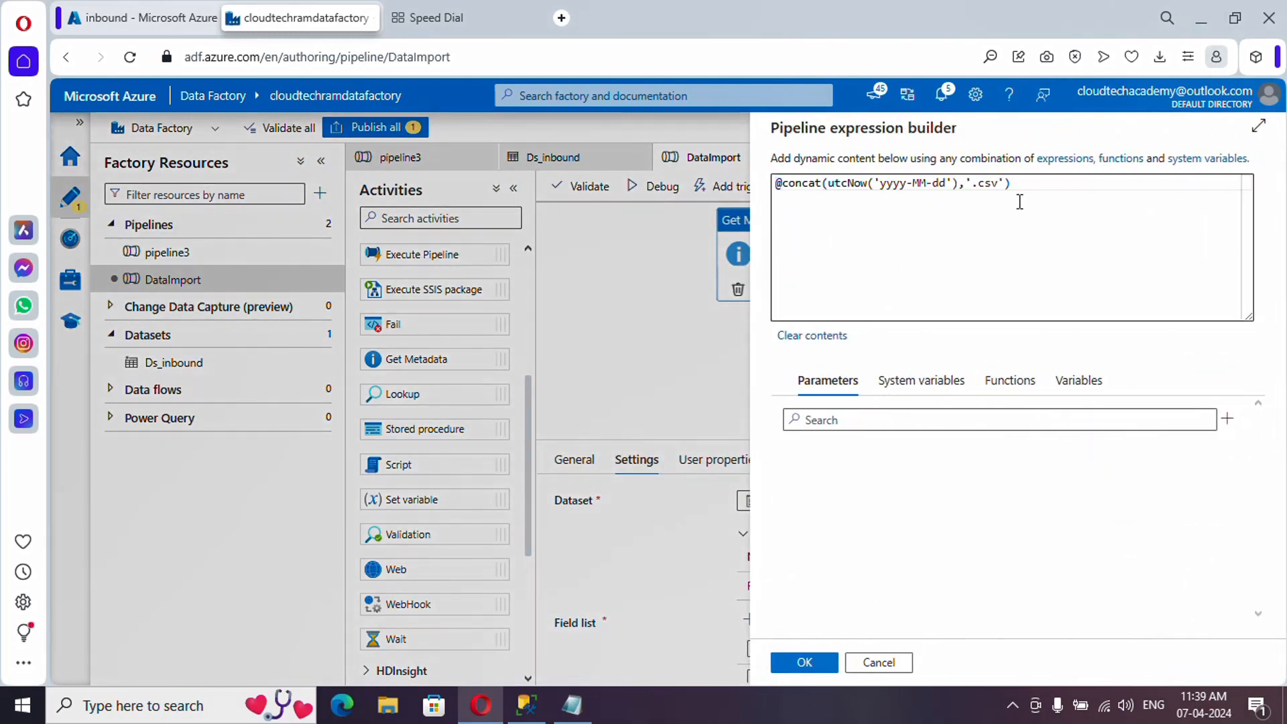
drag(1019, 200, 698, 168)
key(ctrl+c)
click(868, 665)
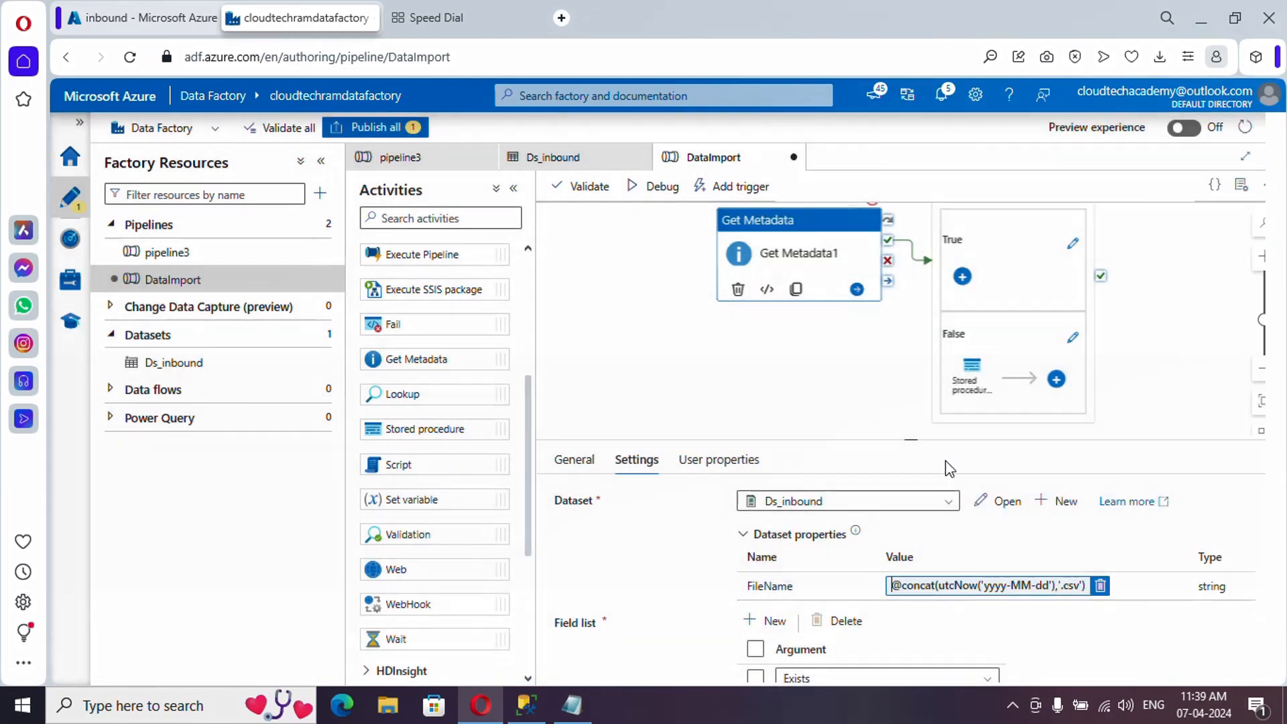
- Paste that expression as Stored procedure1's FileName parameter value
click(1071, 339)
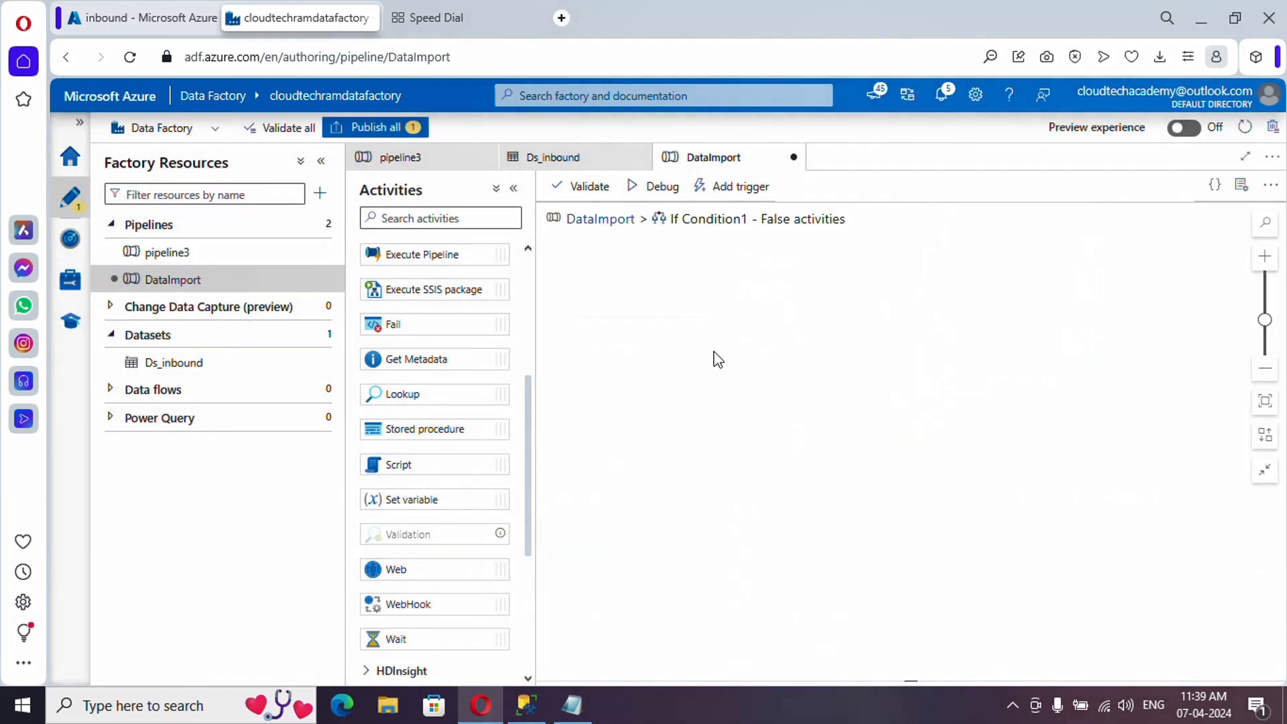
click(911, 265)
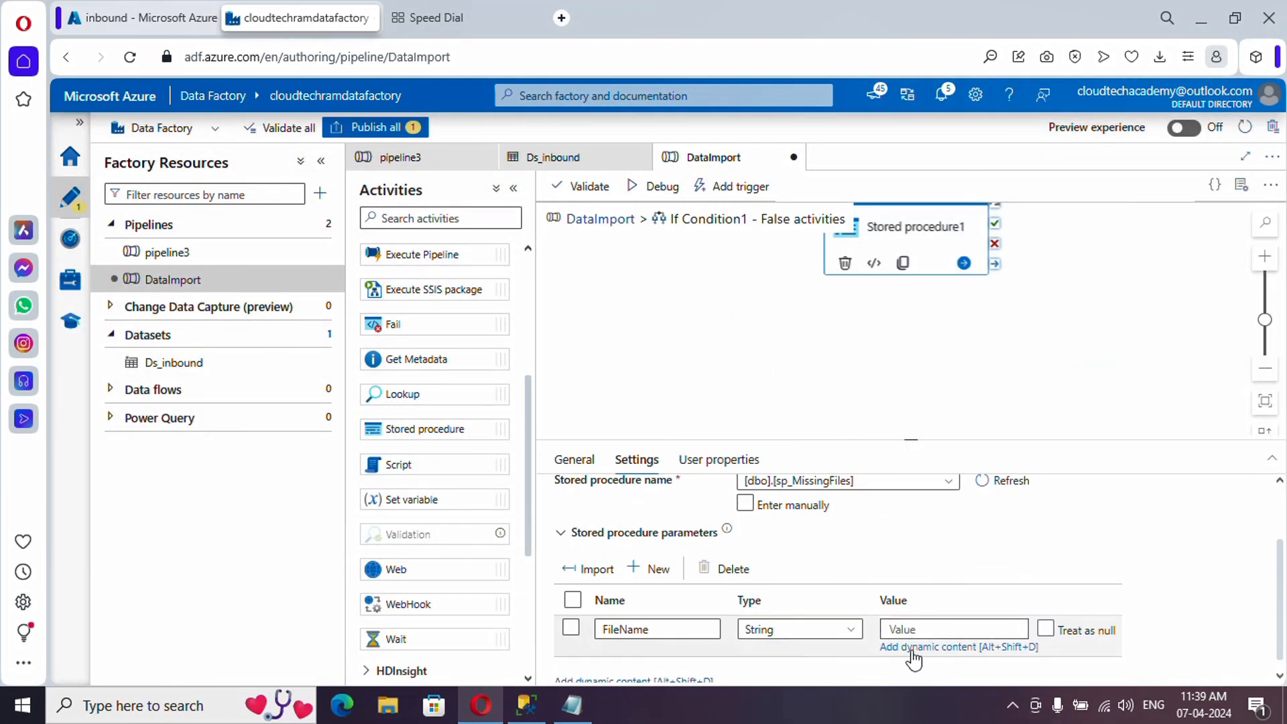
click(908, 646)
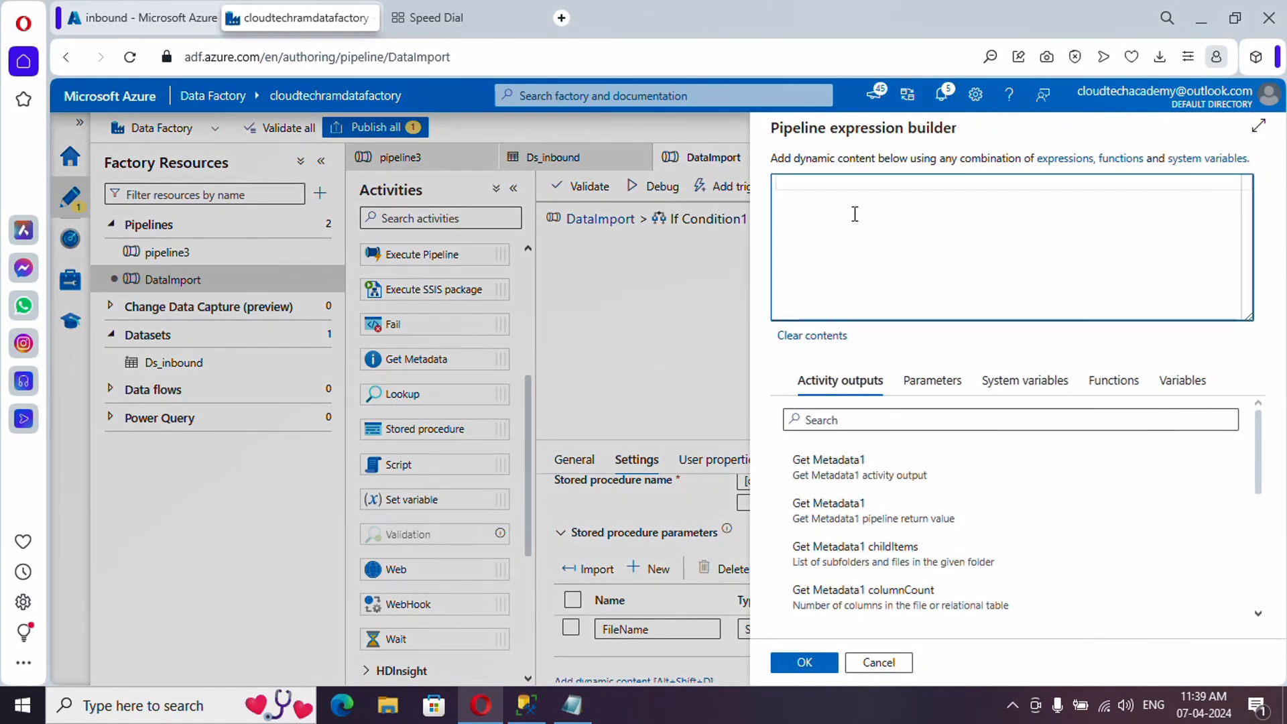
key(ctrl+v)
click(807, 665)
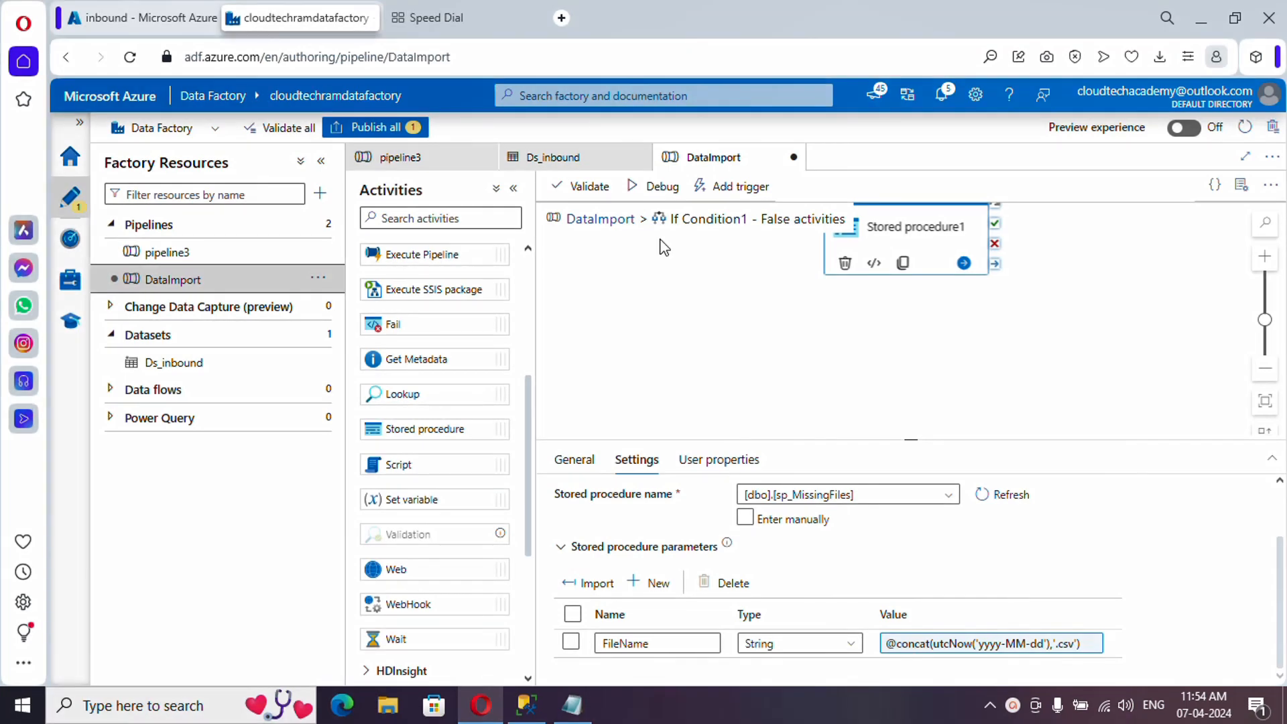
- Debug the whole DataImport pipeline and check Get Metadata1, If Condition1 and Stored procedure1 succeeded
click(603, 225)
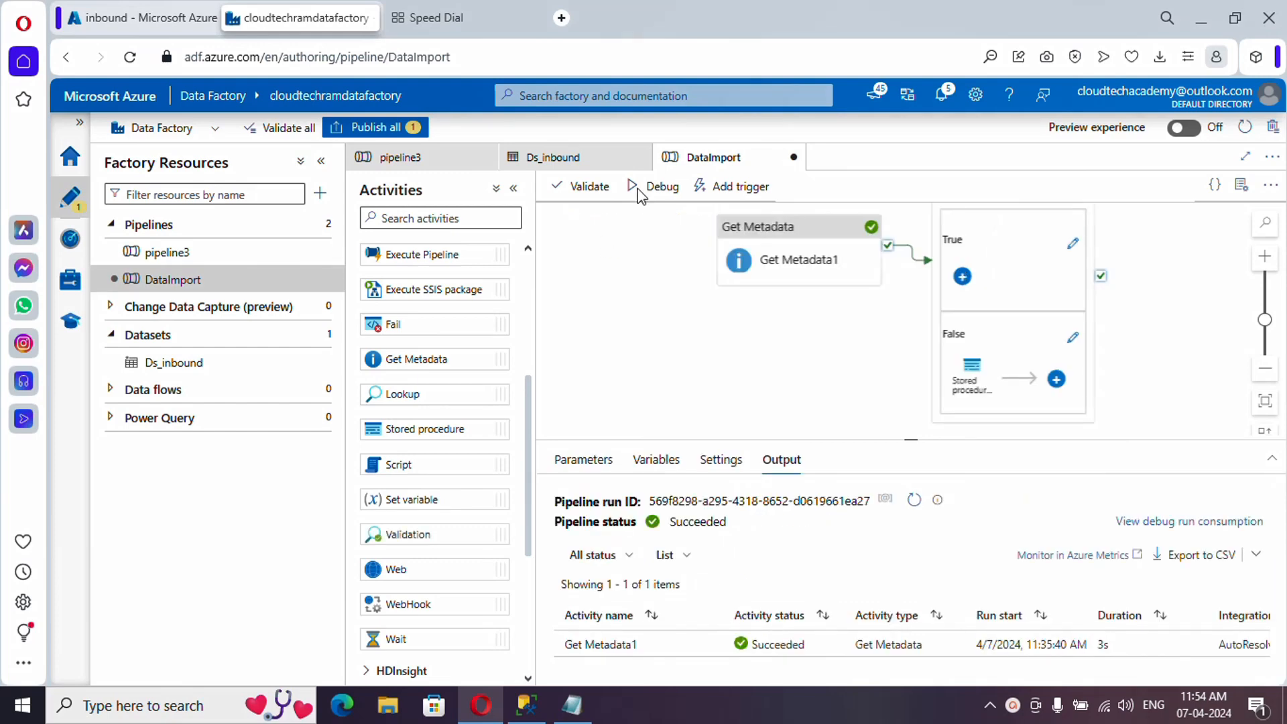
click(639, 195)
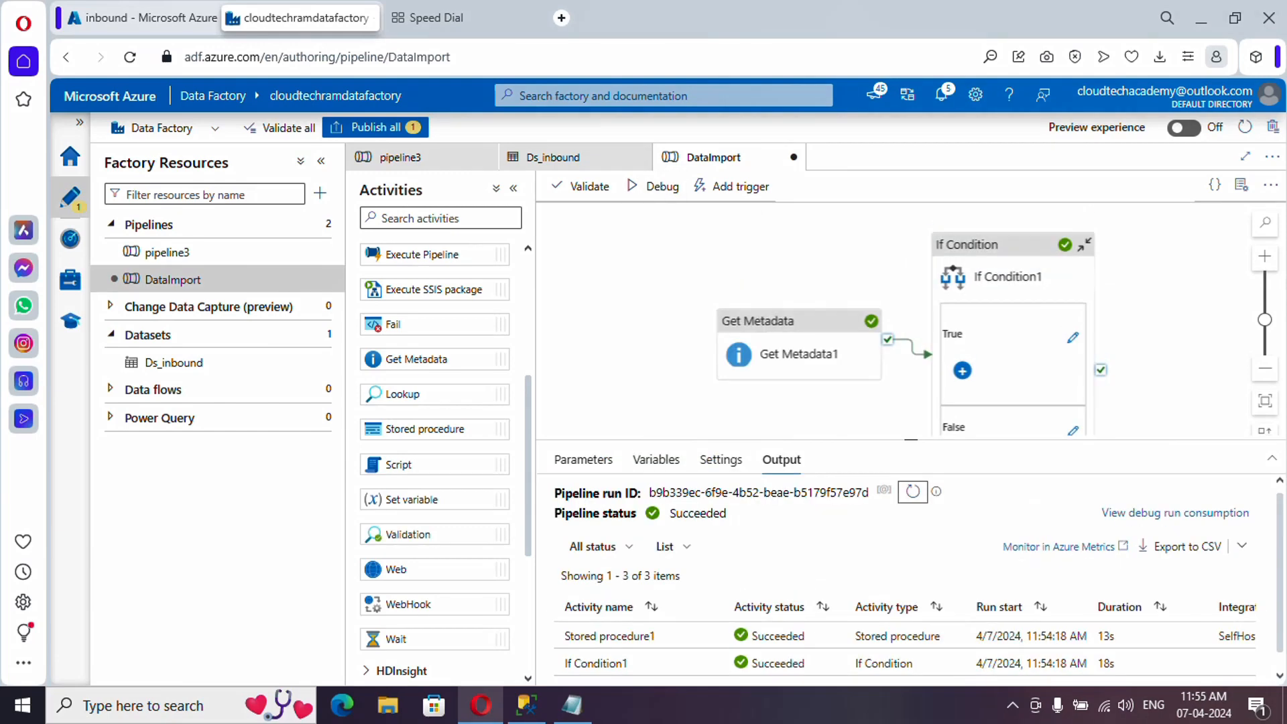
scroll(746, 656, down, 1)
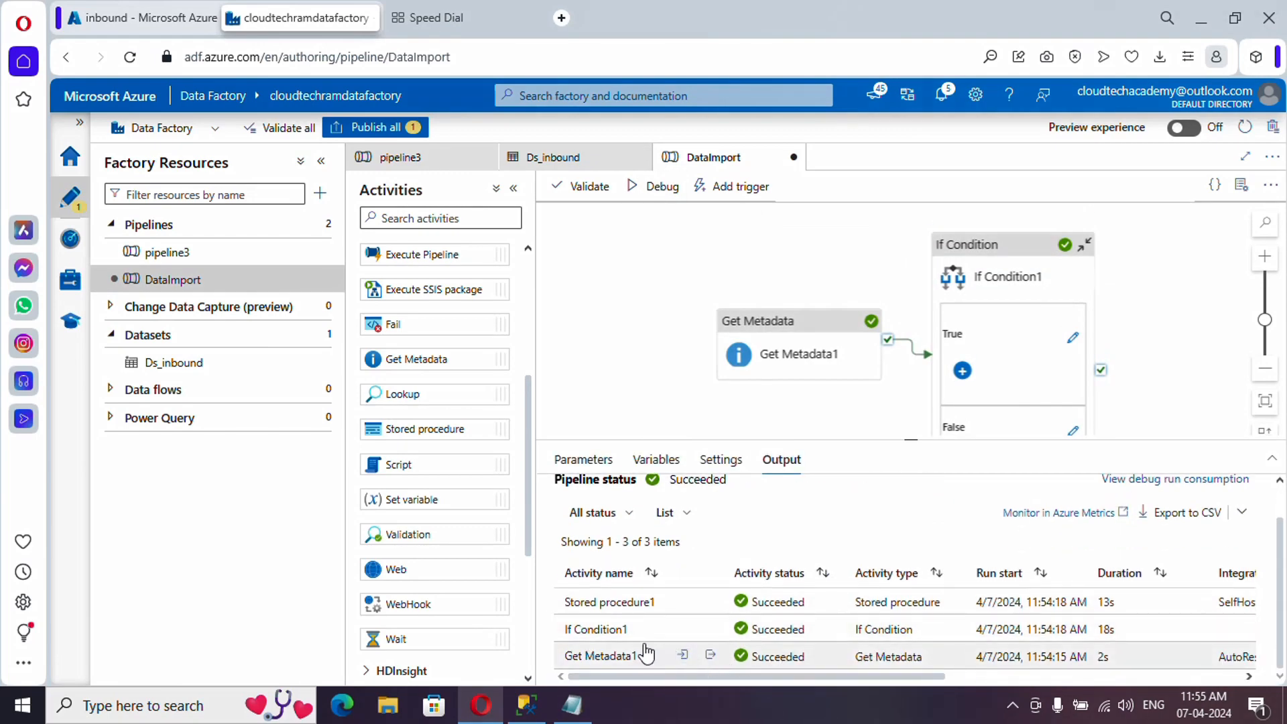
scroll(859, 469, up, 1)
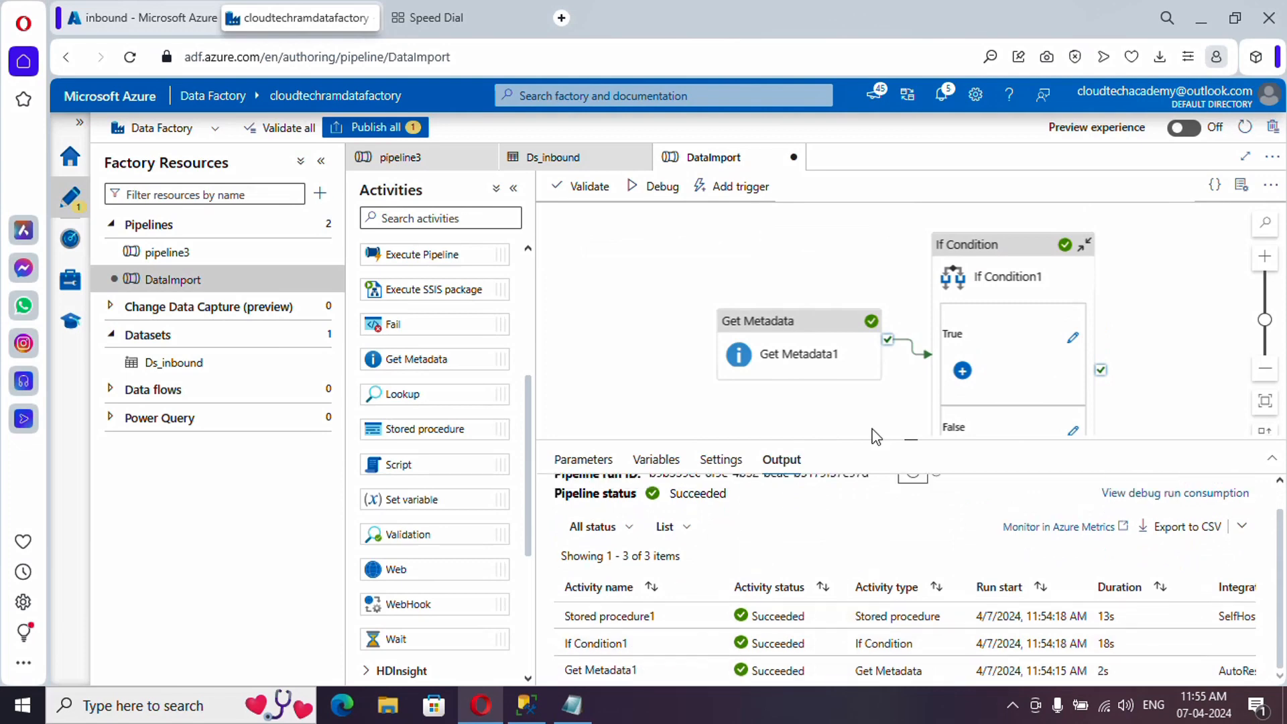
scroll(963, 375, down, 2)
scroll(838, 570, down, 1)
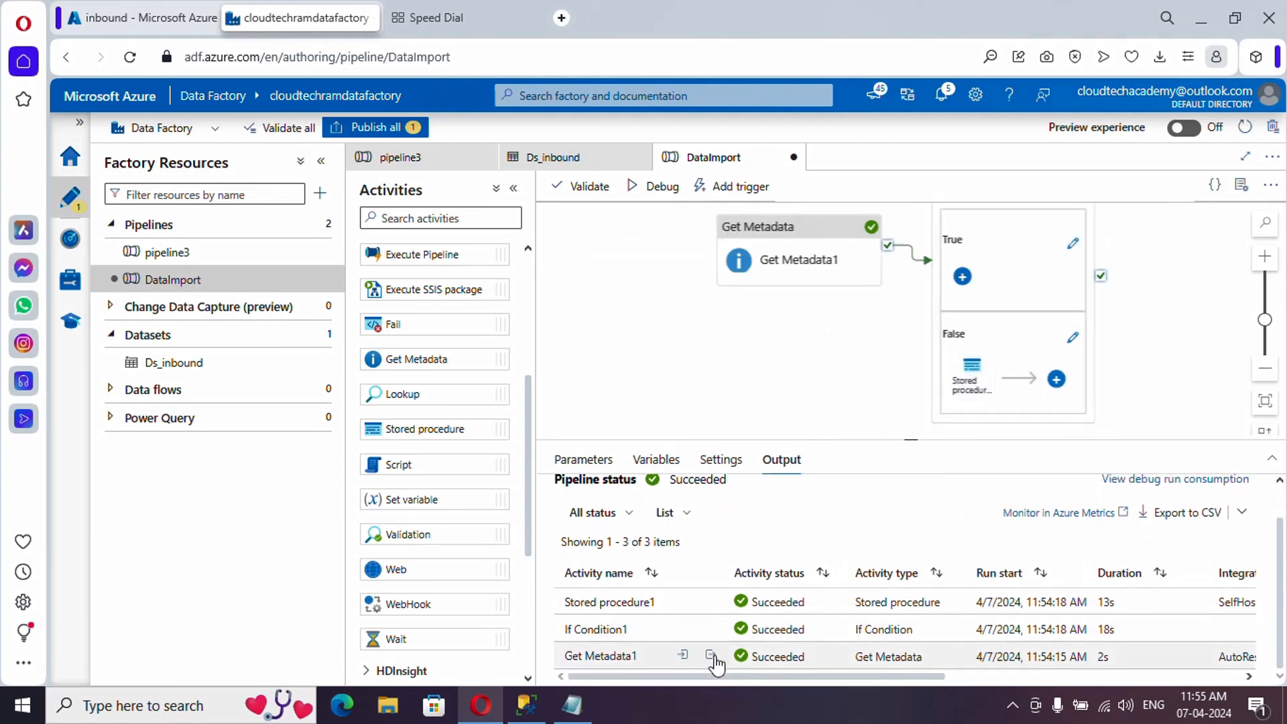
scroll(670, 644, up, 1)
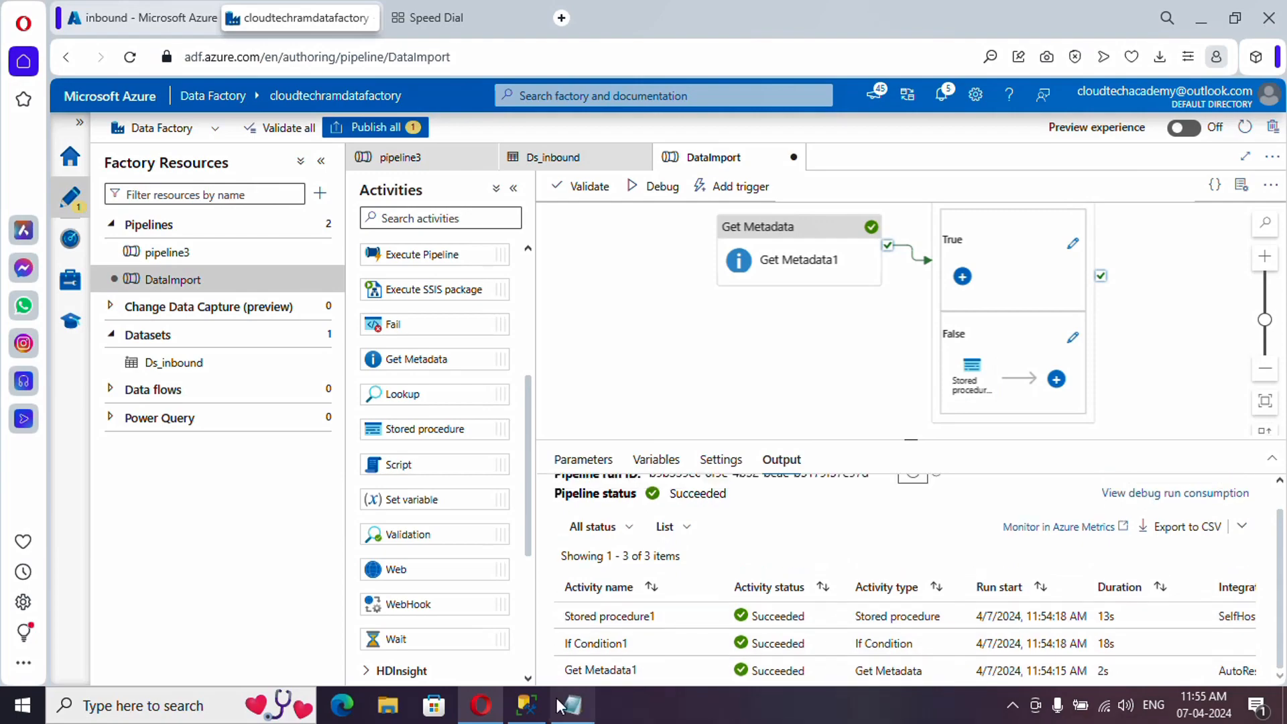
- Run select * from MissingFilesList in a new SSMS query window
mouse_move(531, 708)
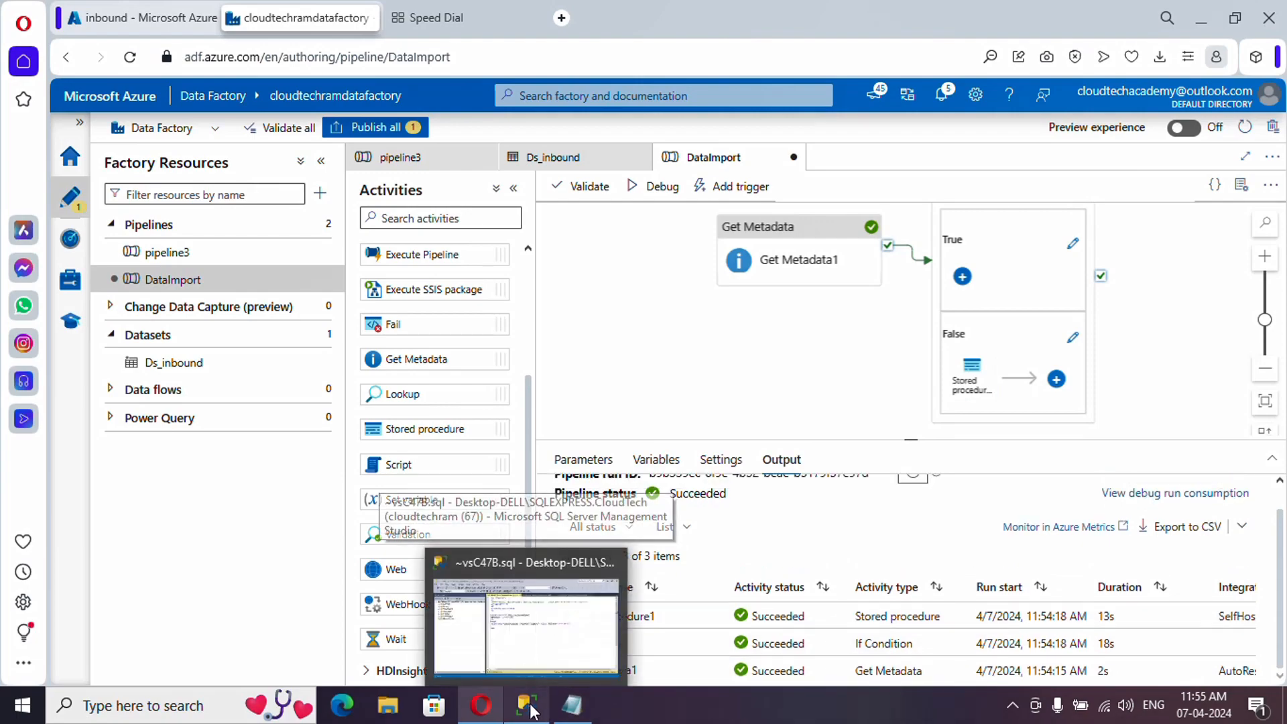
click(527, 627)
double_click(548, 312)
key(ctrl+n)
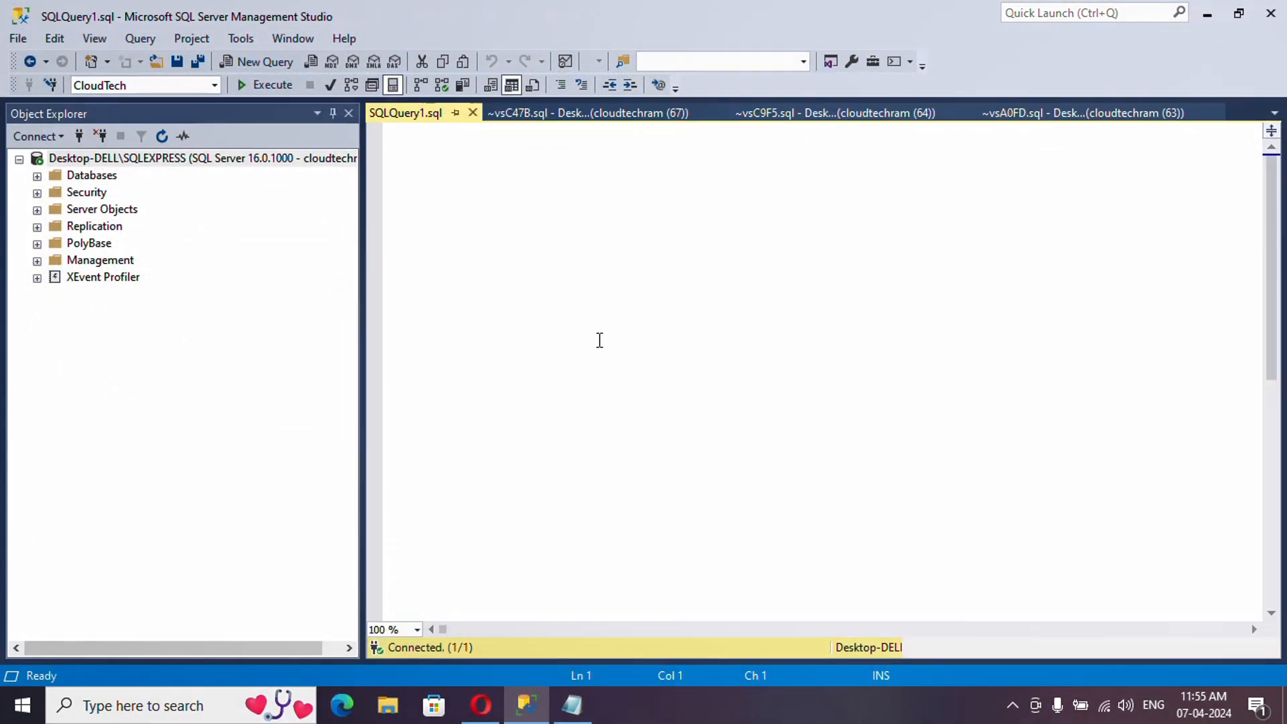
text(select * from MissingFilesList)
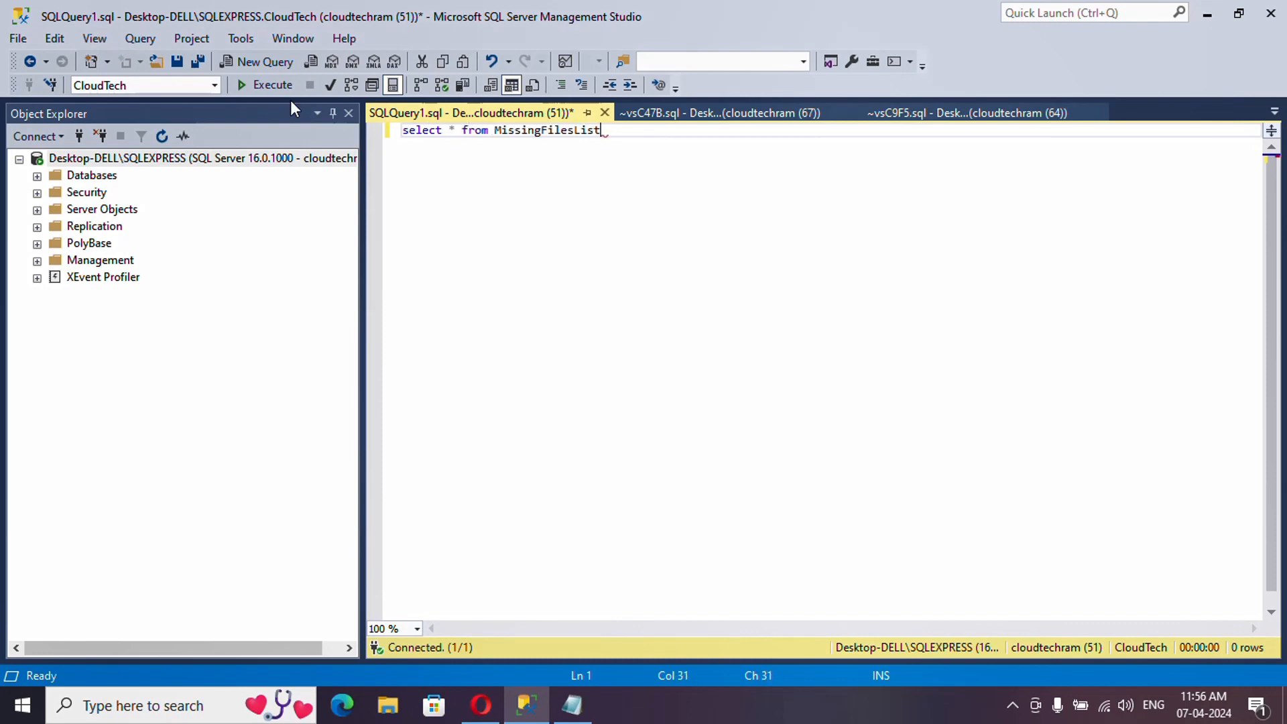
click(265, 84)
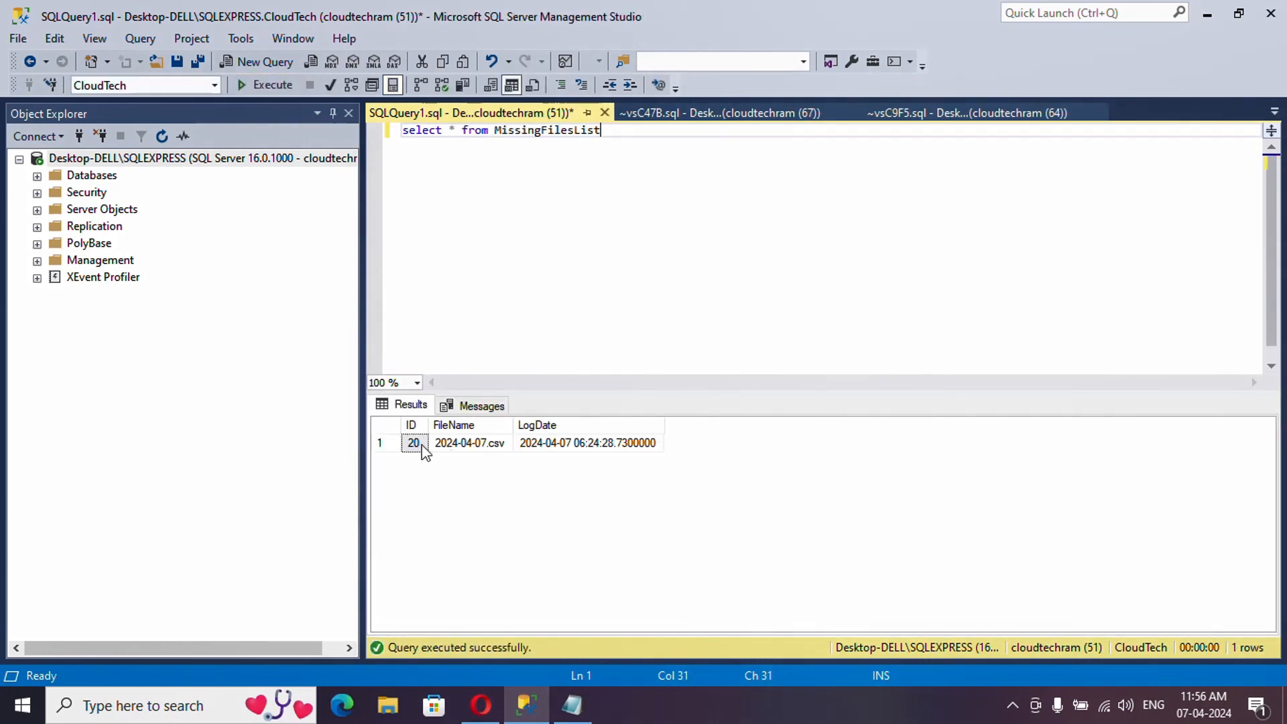
- Inspect the logged row's ID 20, file name 2024-04-07.csv and timestamp, then rerun the query
click(415, 444)
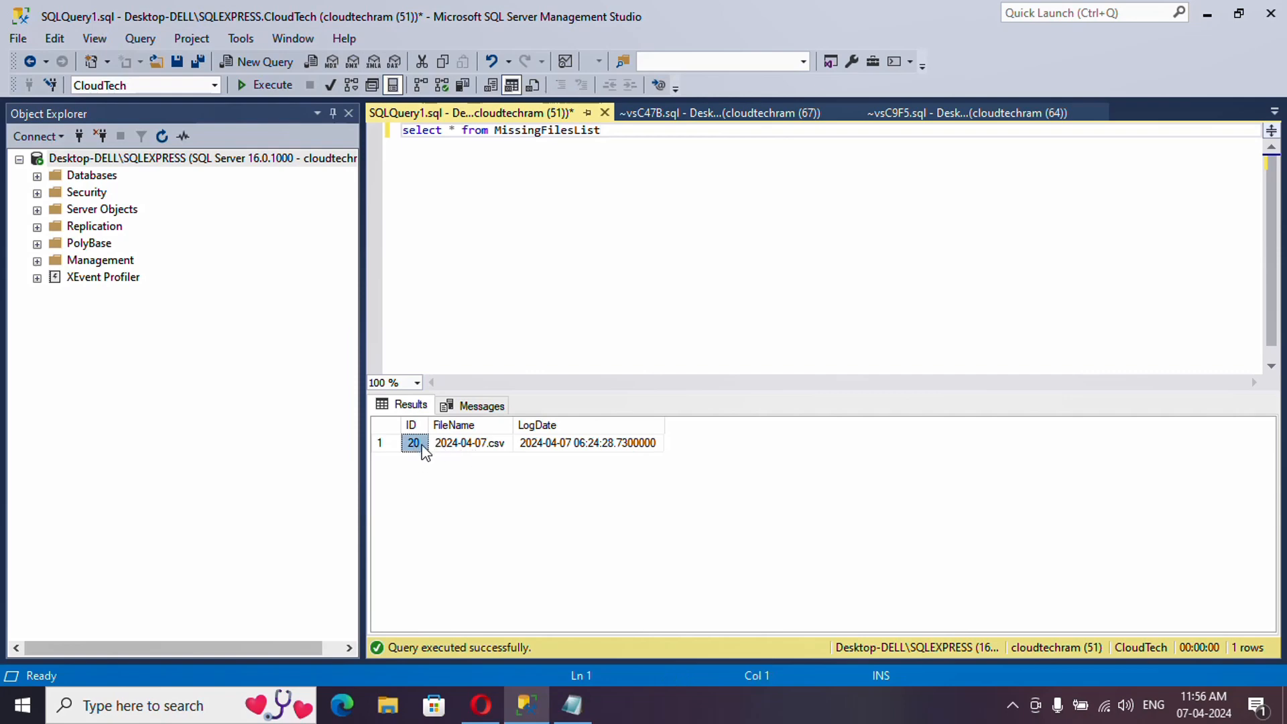
click(464, 444)
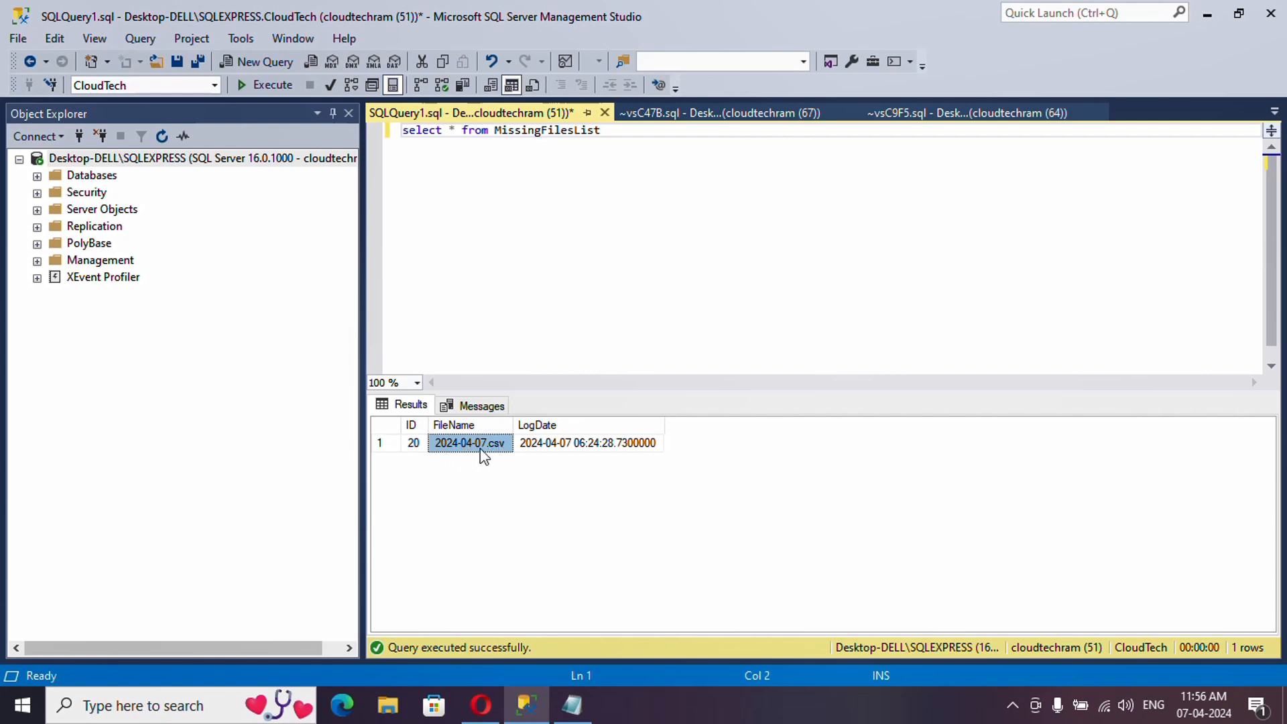
click(554, 448)
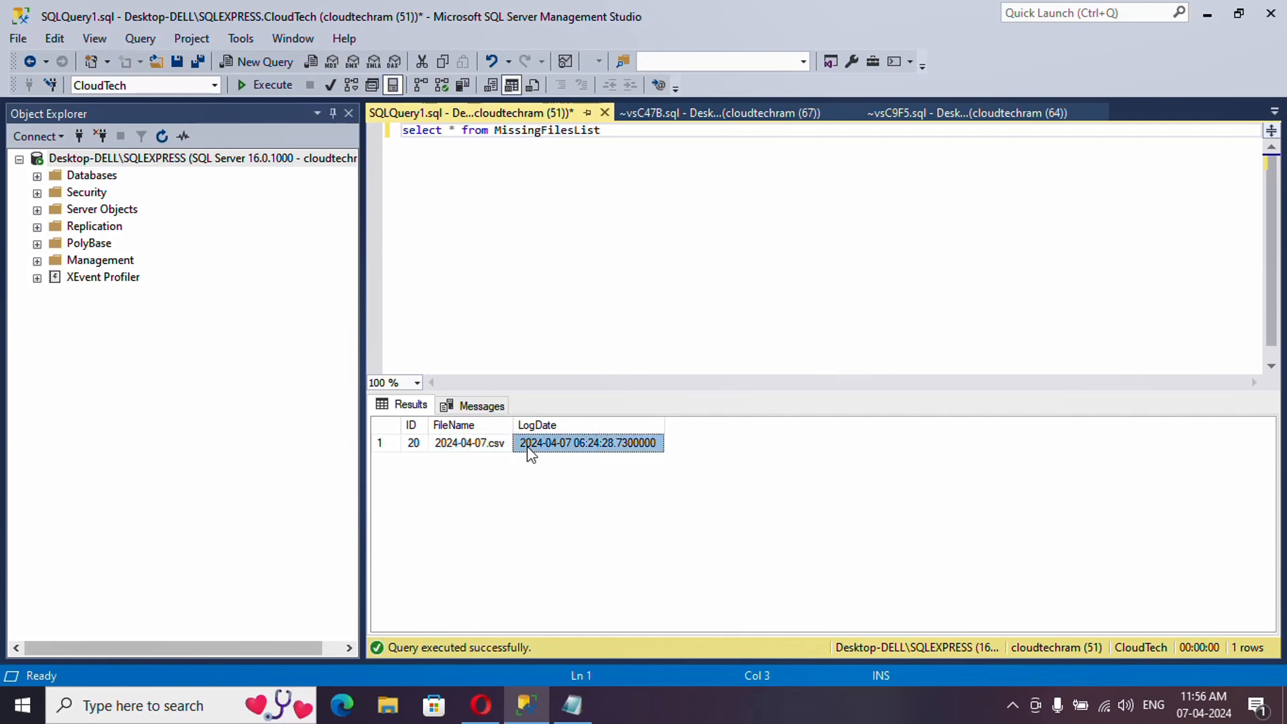
mouse_move(481, 706)
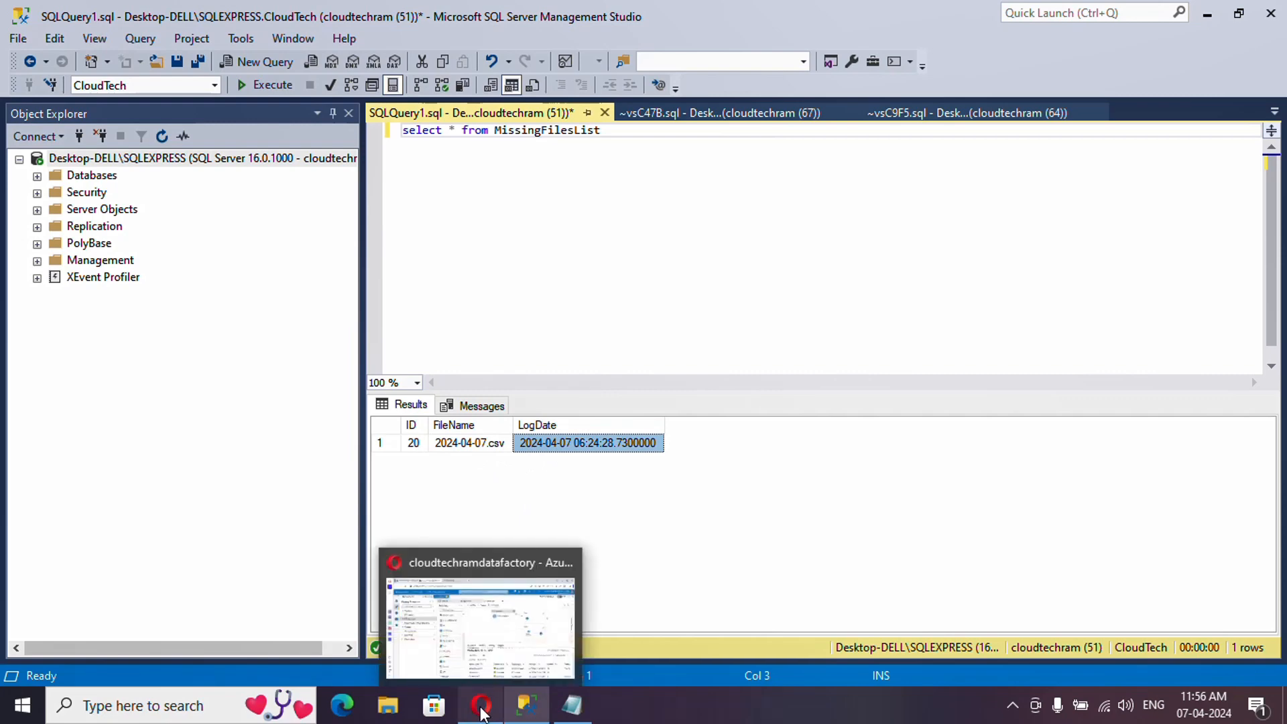
click(625, 220)
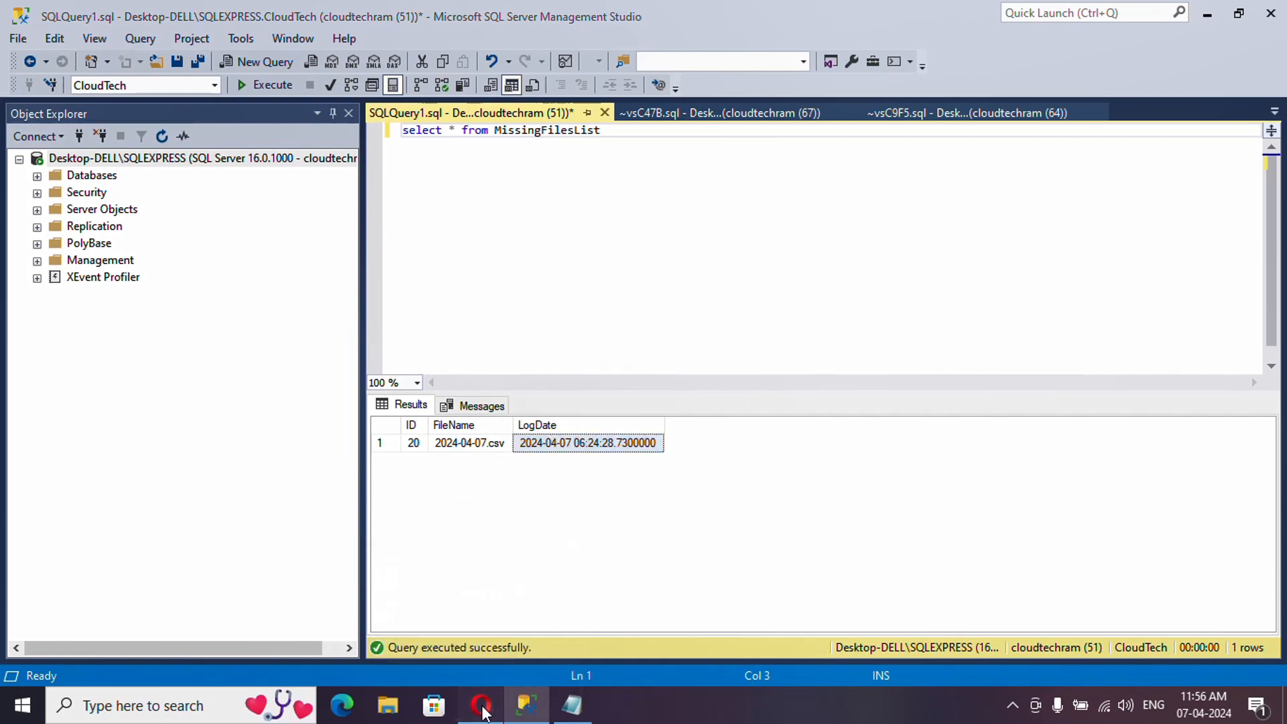
key(F5)
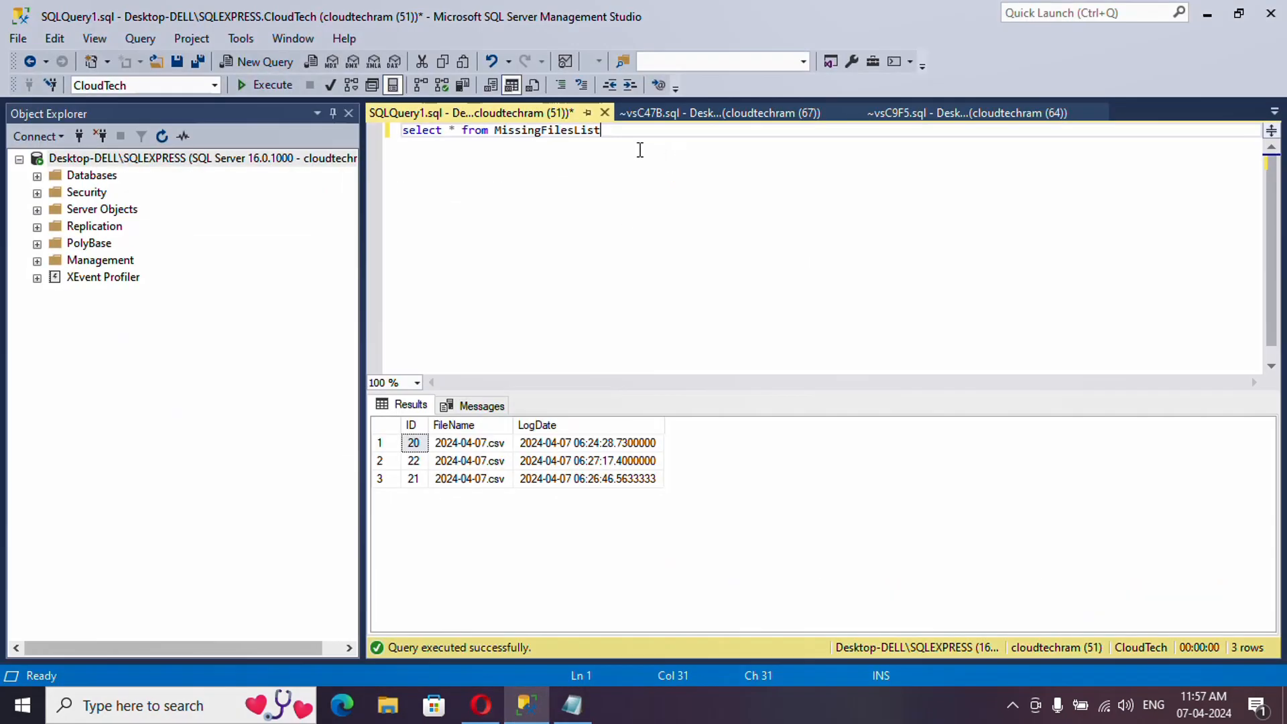
drag(641, 142, 402, 130)
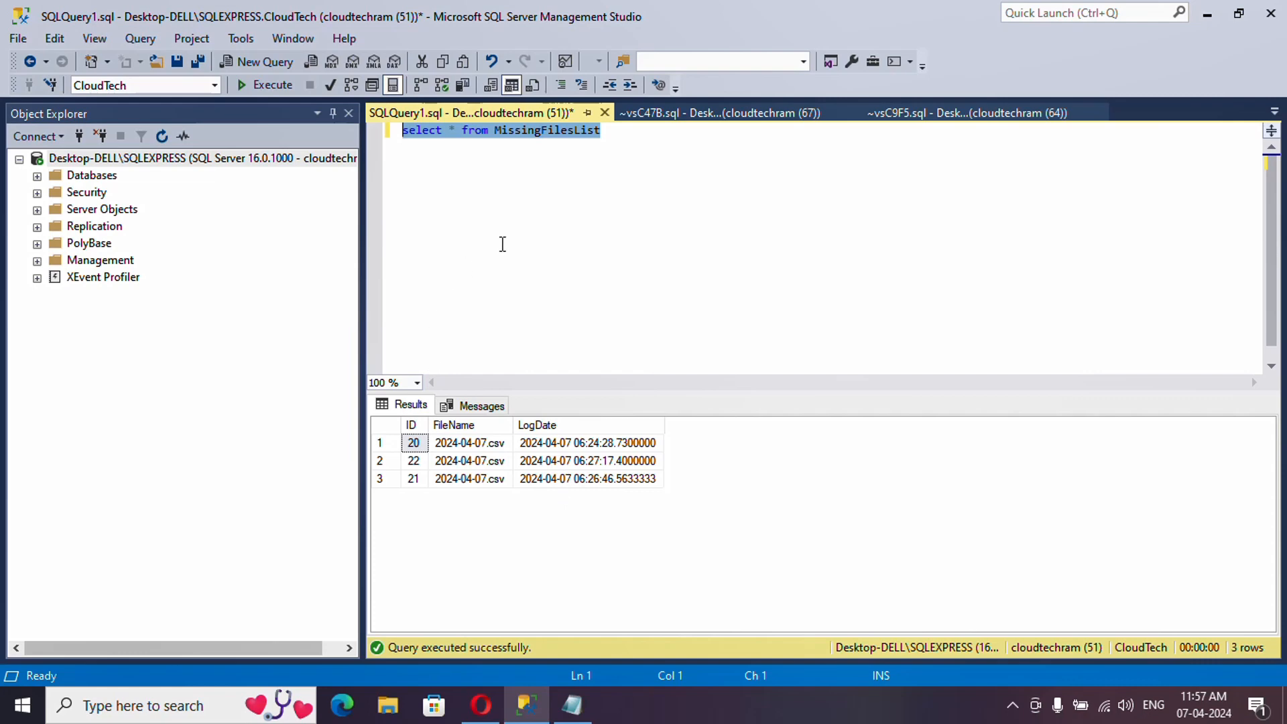
click(486, 707)
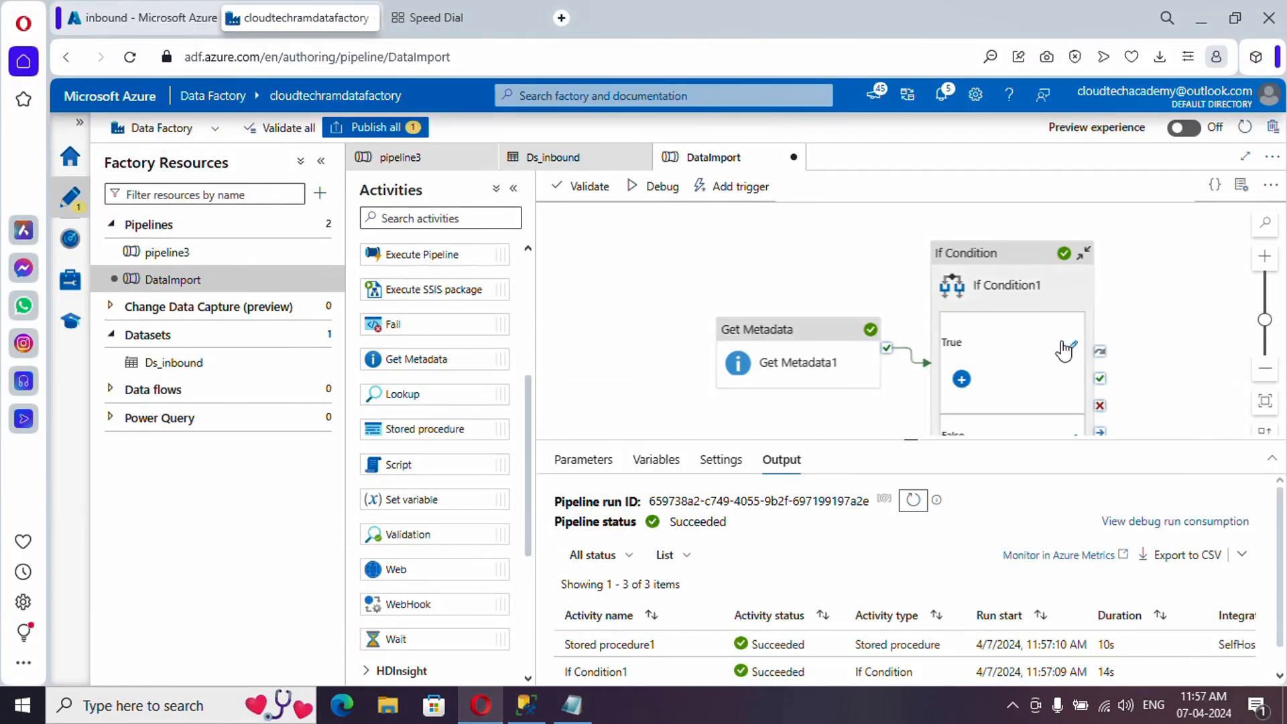
scroll(1151, 370, down, 3)
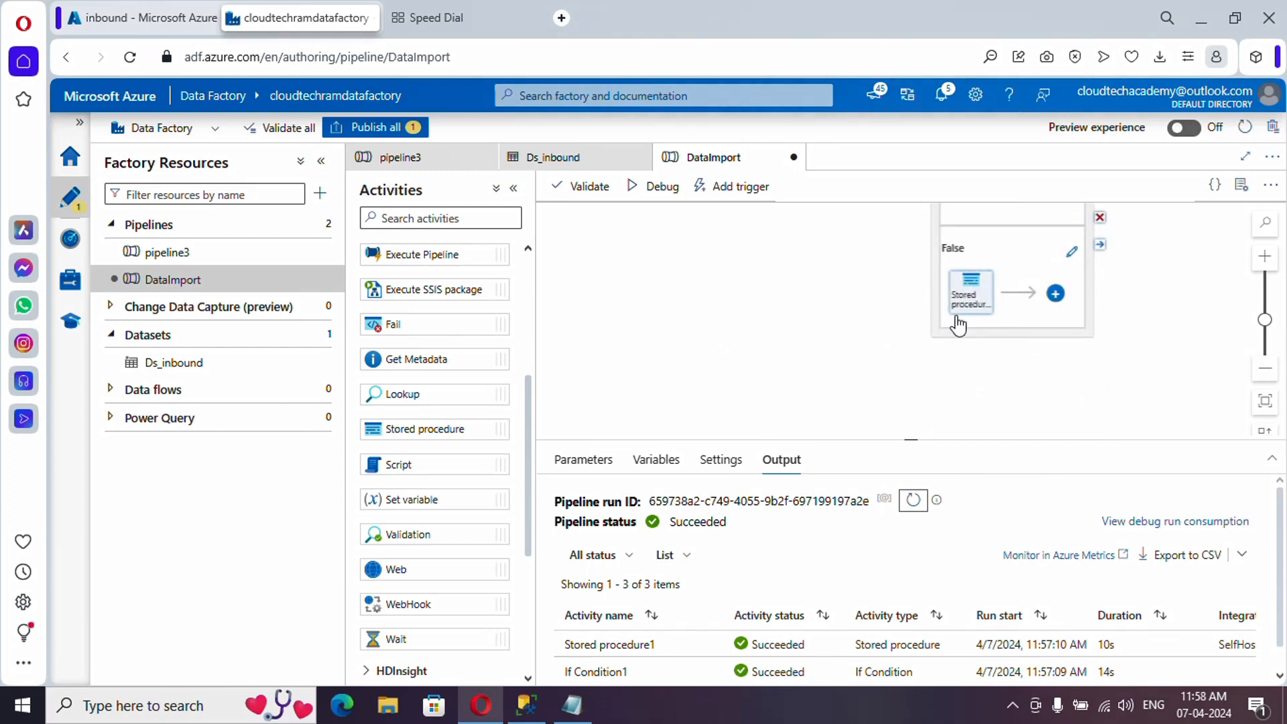
drag(813, 328, 695, 399)
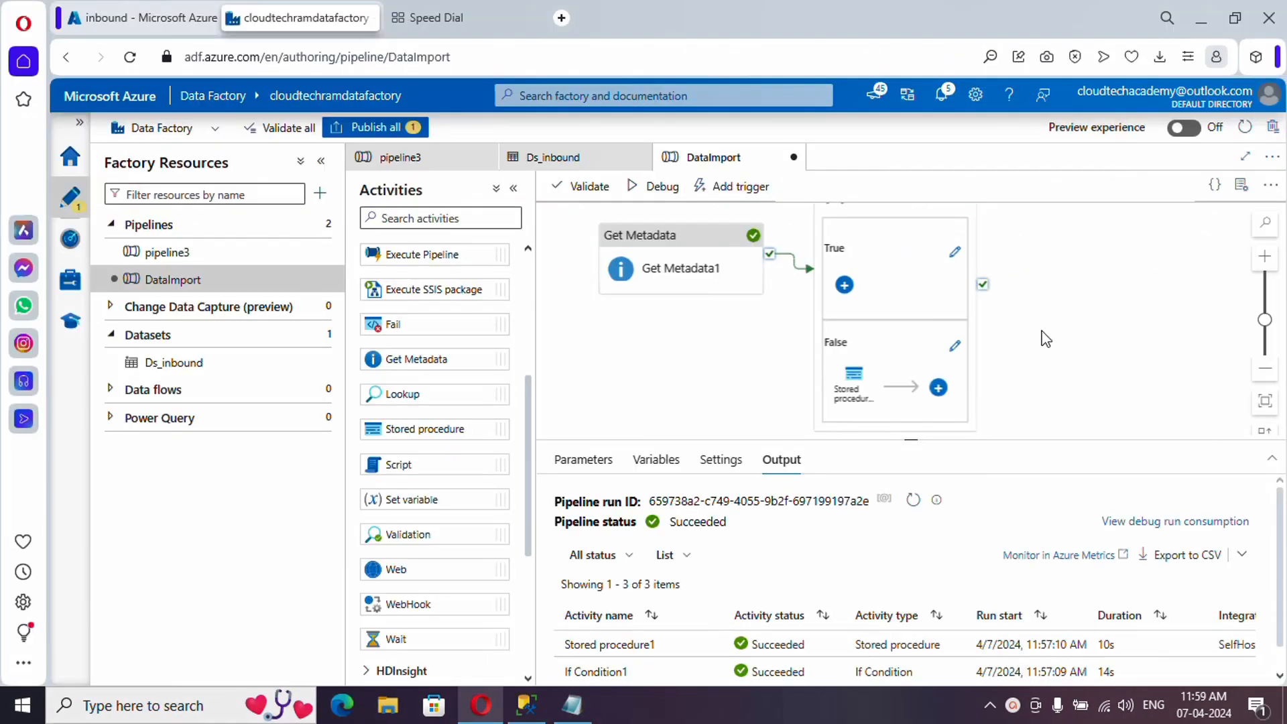
scroll(1046, 339, up, 1)
scroll(1046, 339, down, 1)
scroll(1046, 339, up, 1)
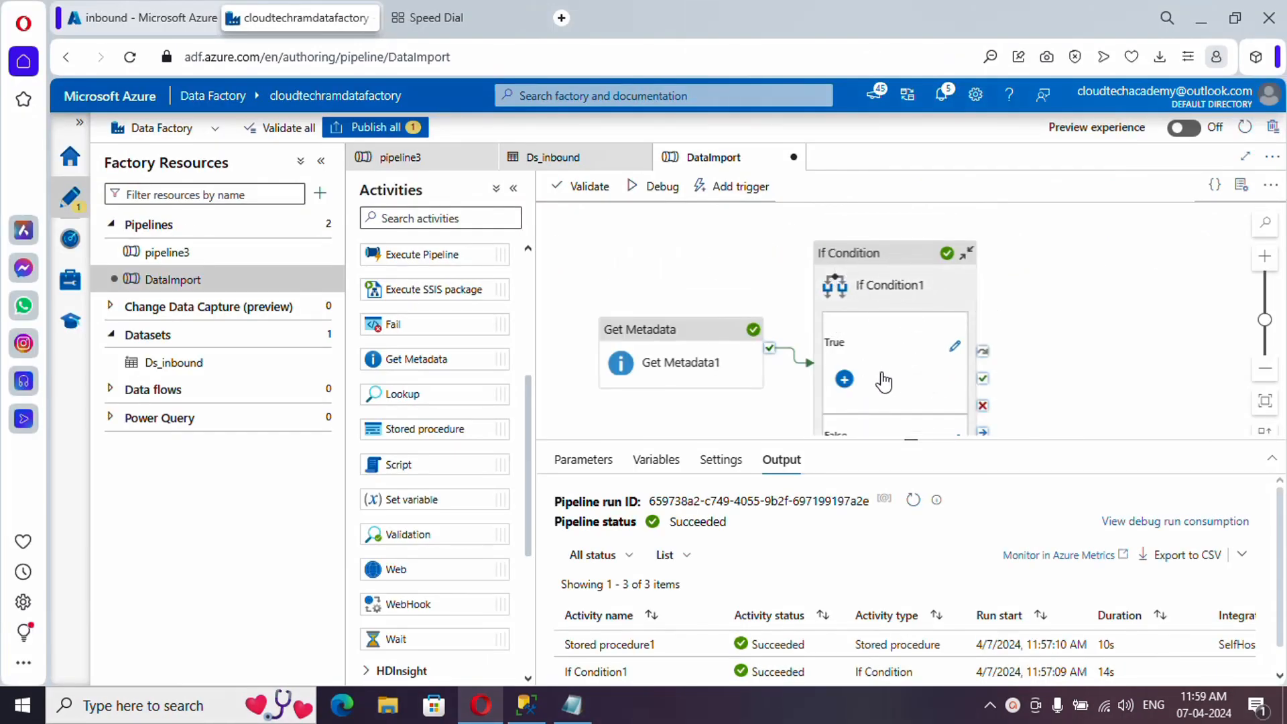
scroll(880, 374, down, 1)
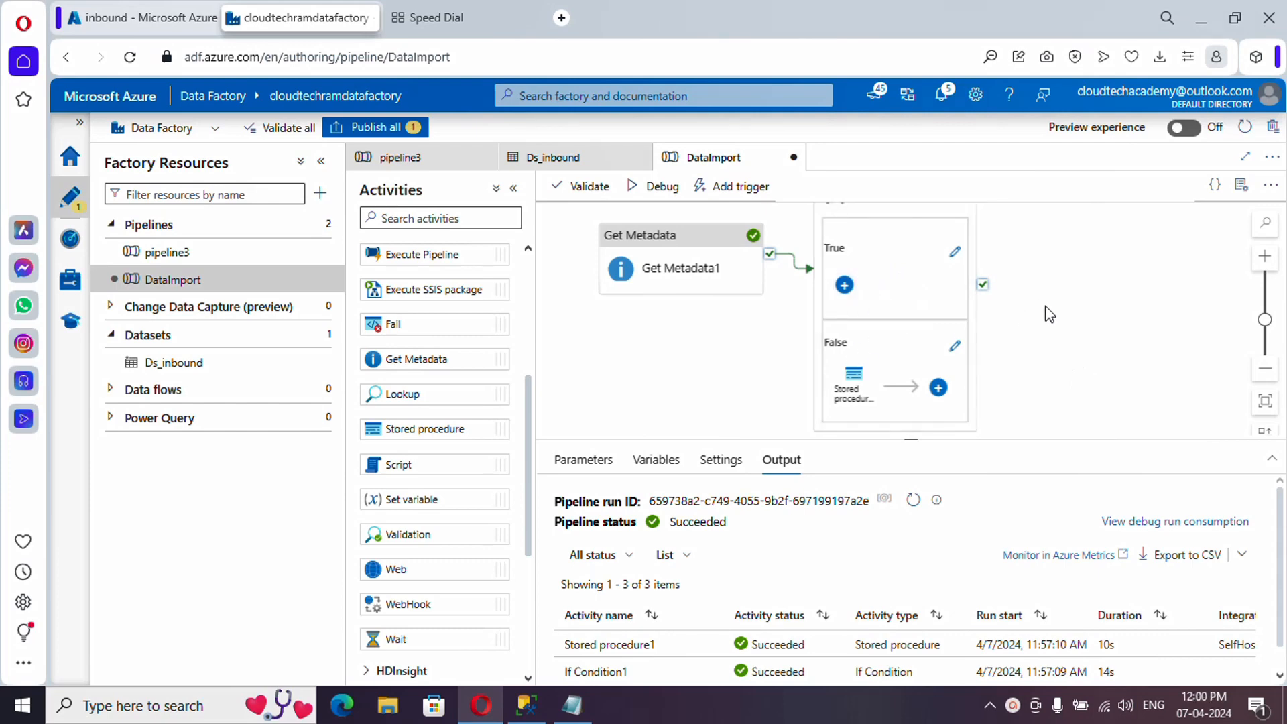
scroll(1040, 314, up, 2)
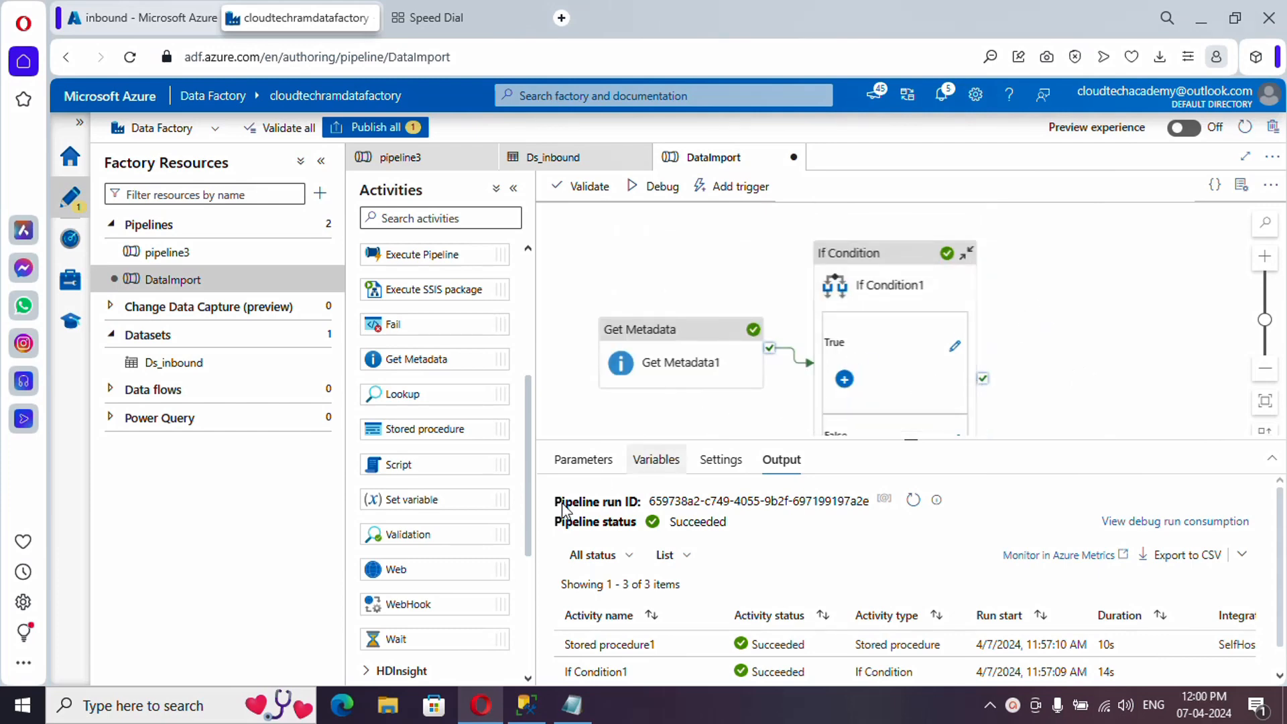
scroll(413, 520, down, 4)
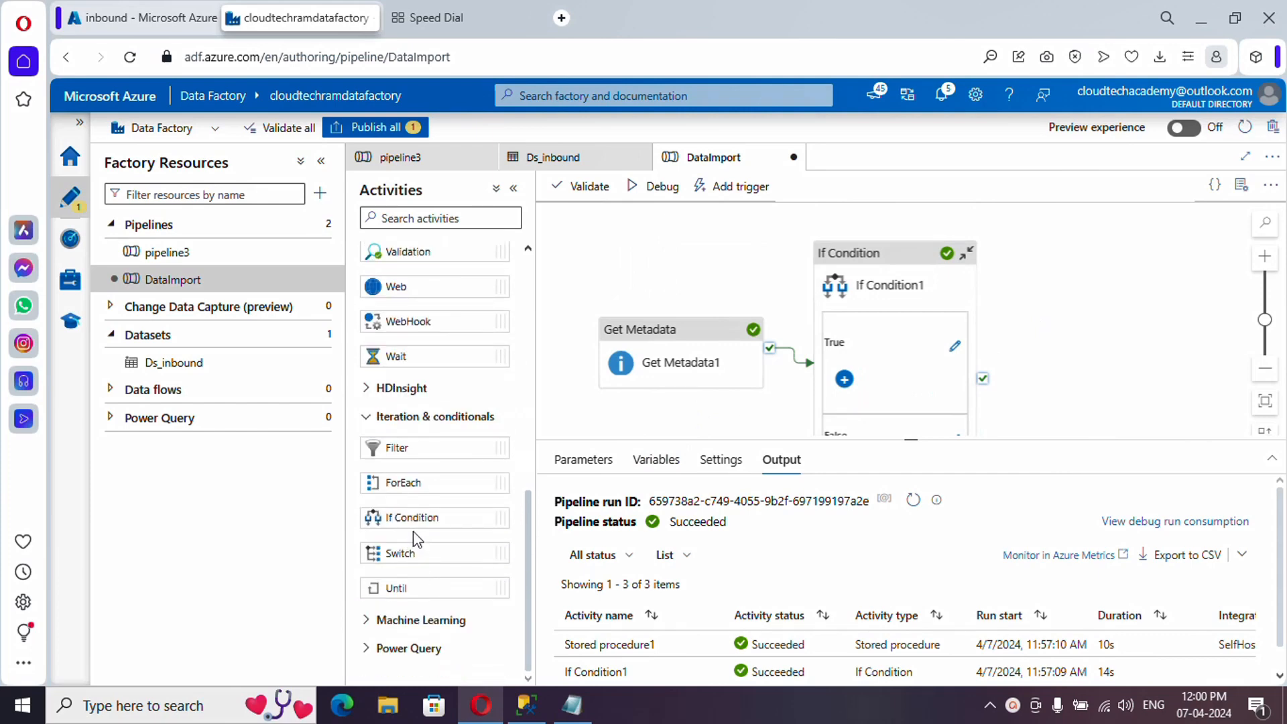
- Add If Condition2 after If Condition1's success output and open its expression's dynamic content editor
drag(413, 521, 1070, 303)
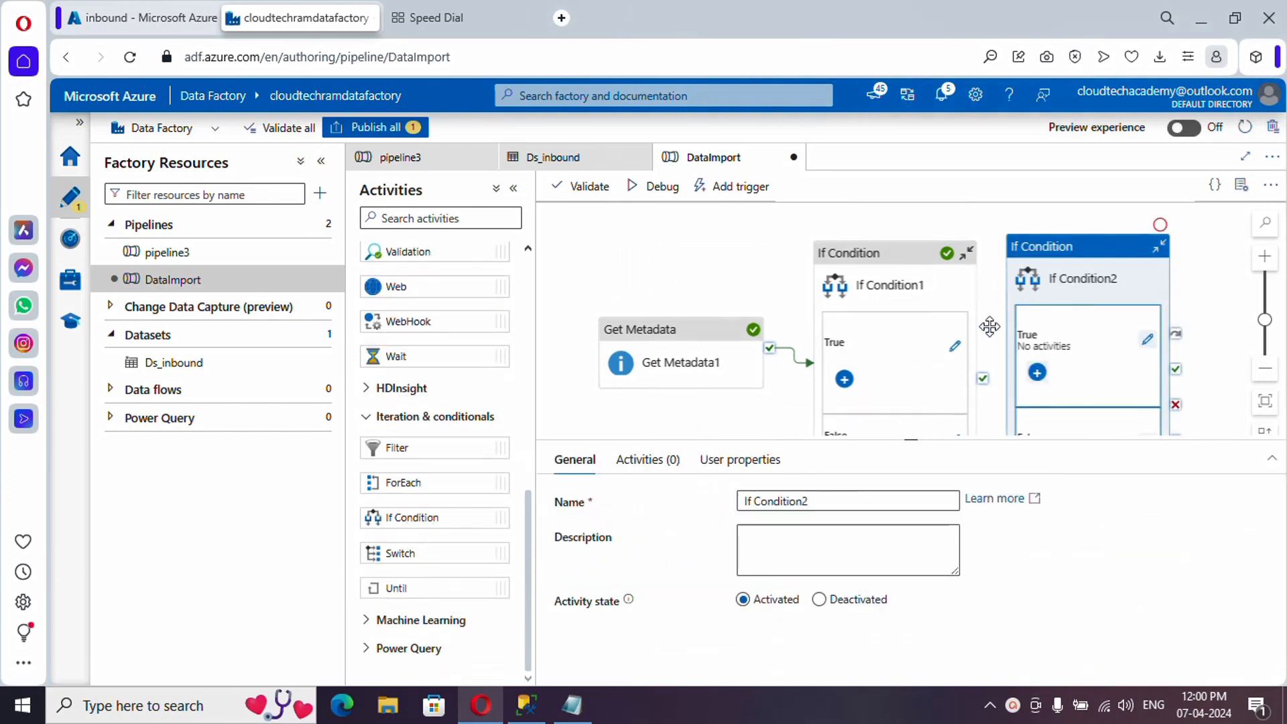
drag(985, 382, 1022, 355)
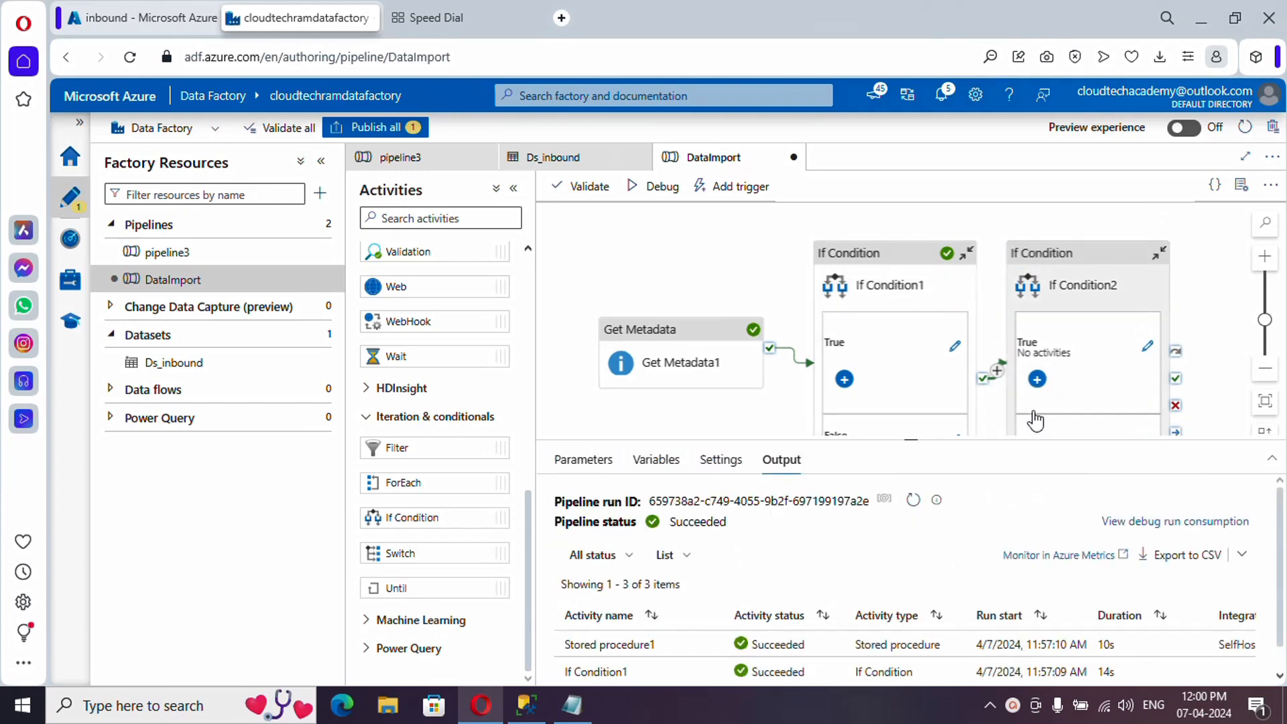
click(1078, 288)
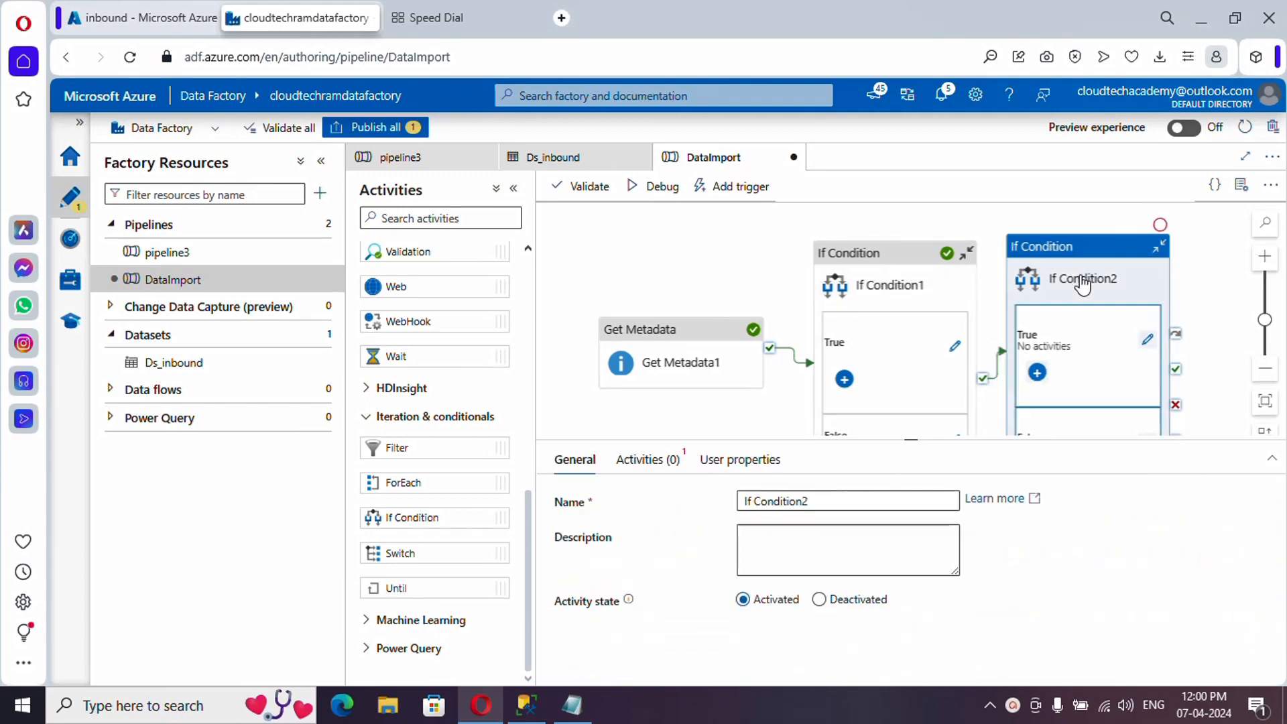
click(643, 463)
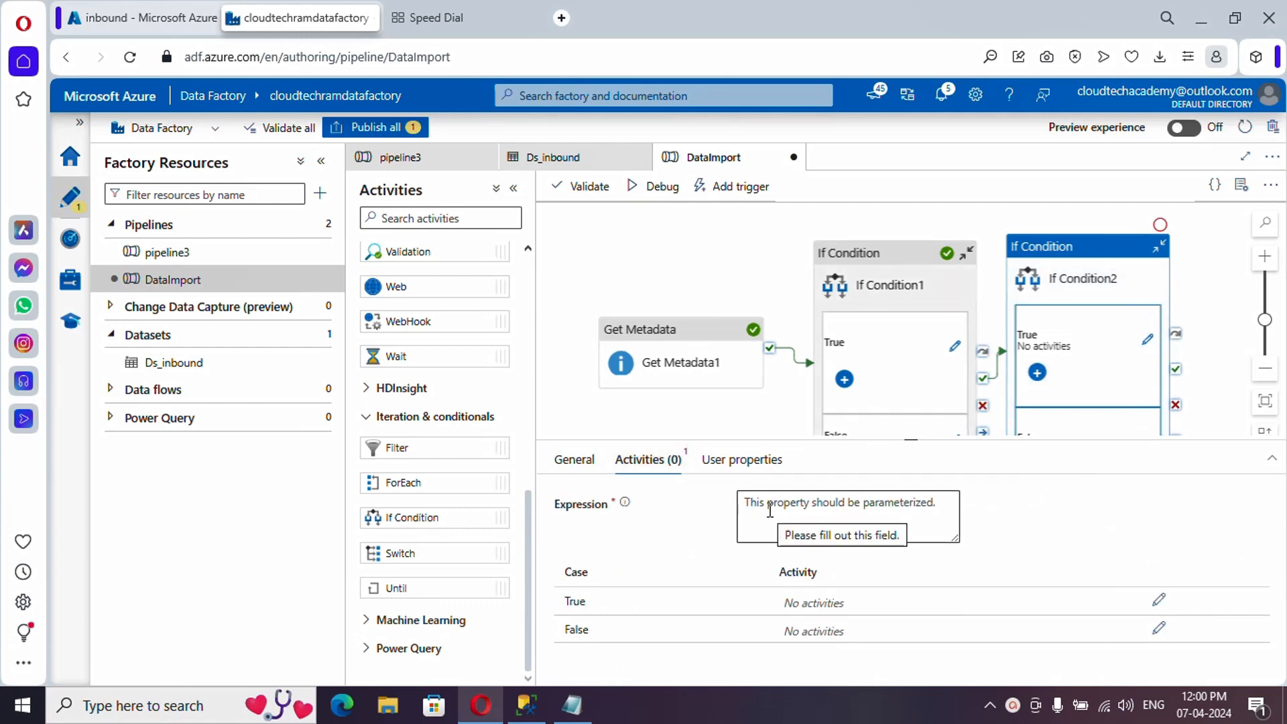
click(770, 511)
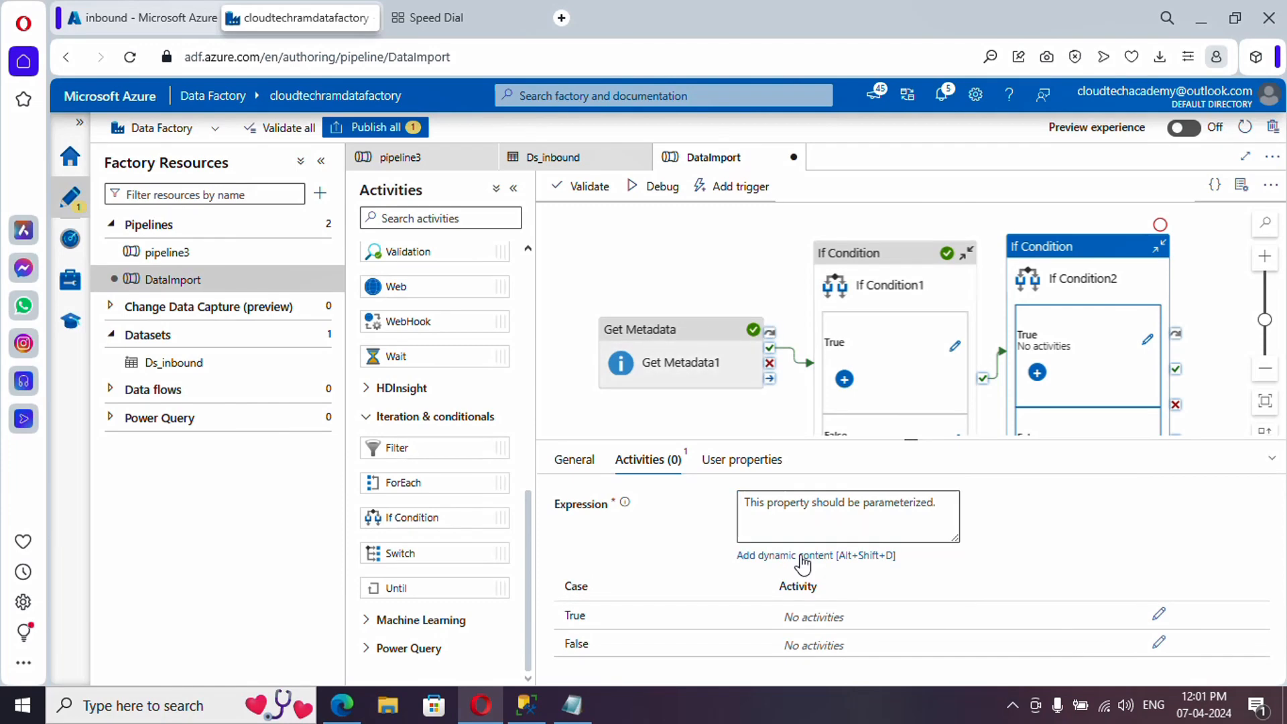
click(802, 557)
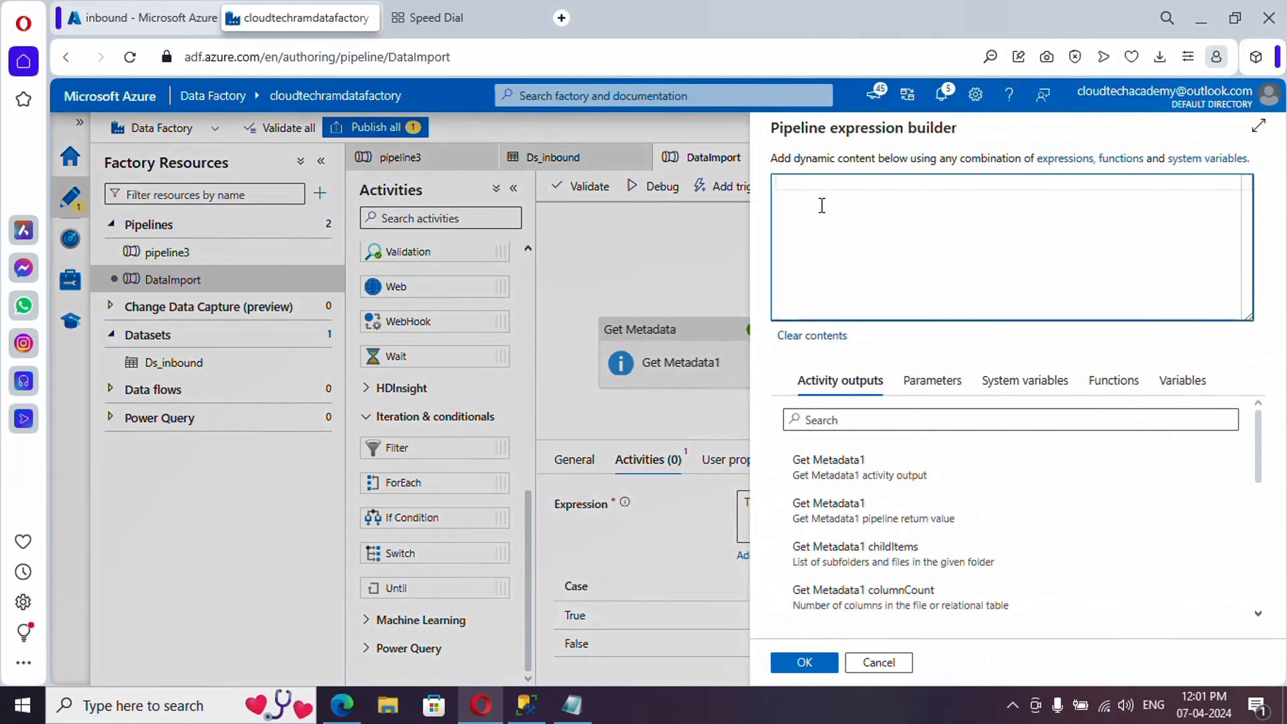
text(@)
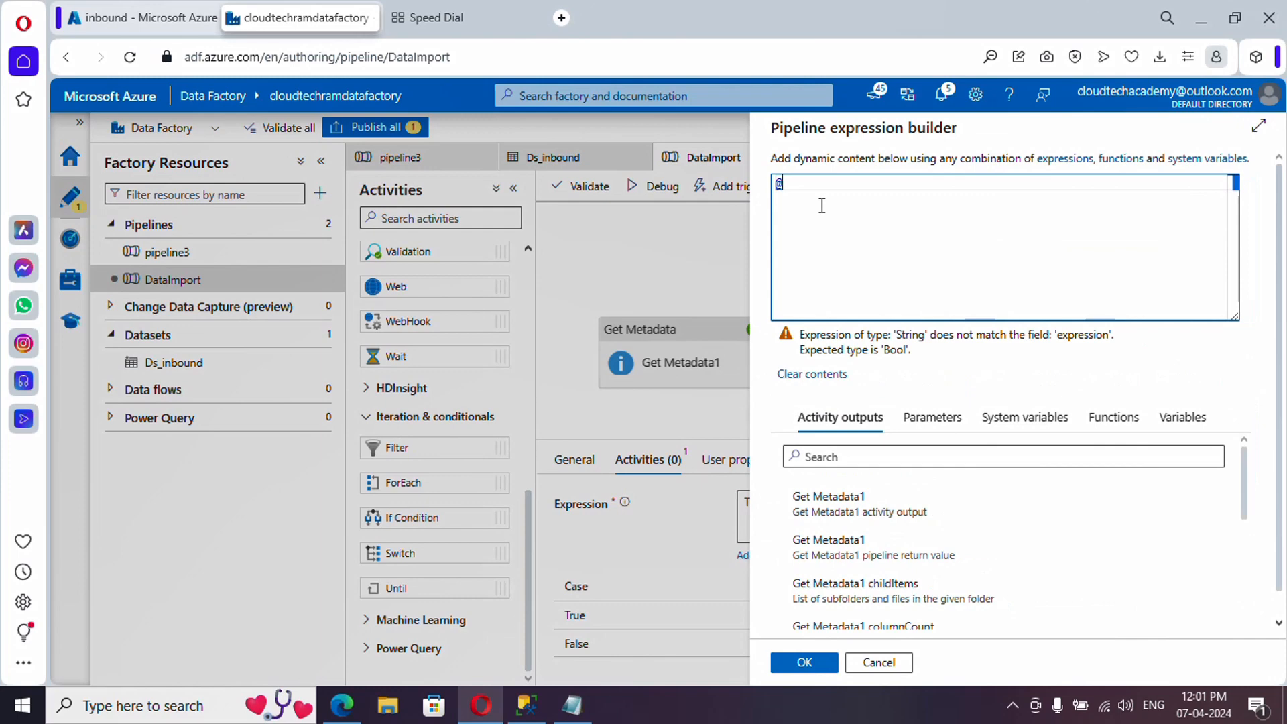
text(utc)
click(843, 197)
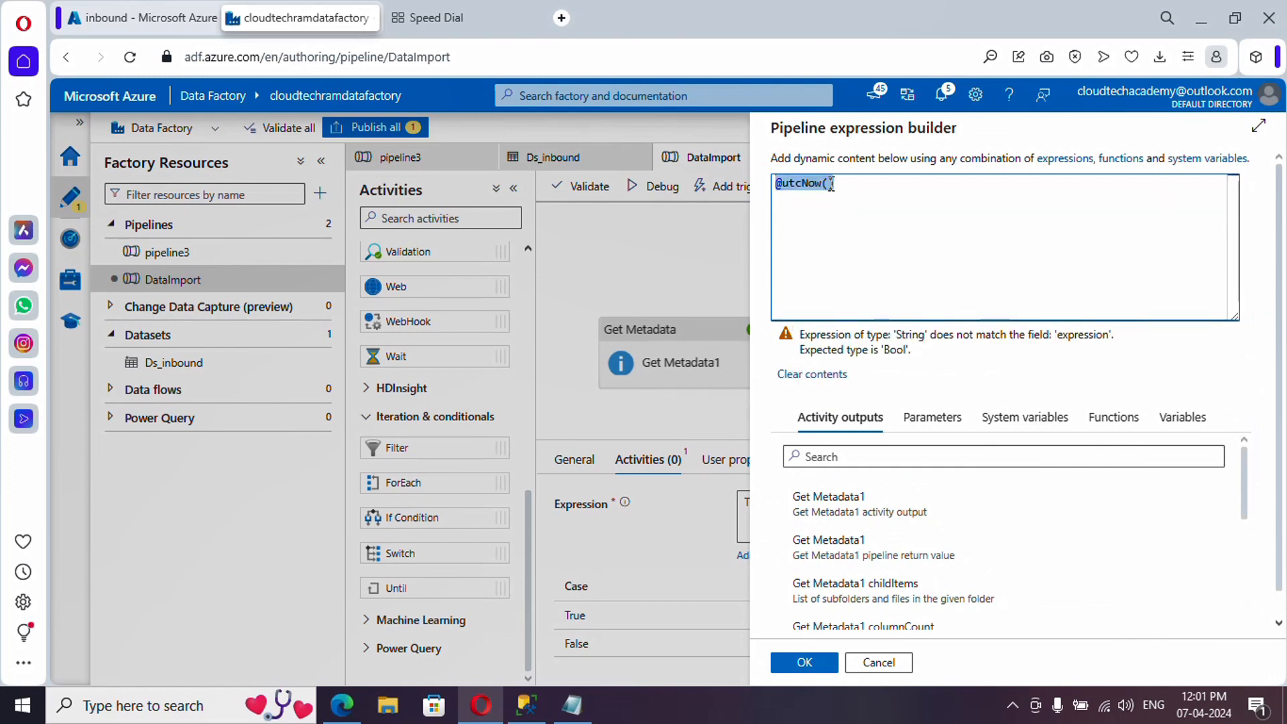
click(830, 184)
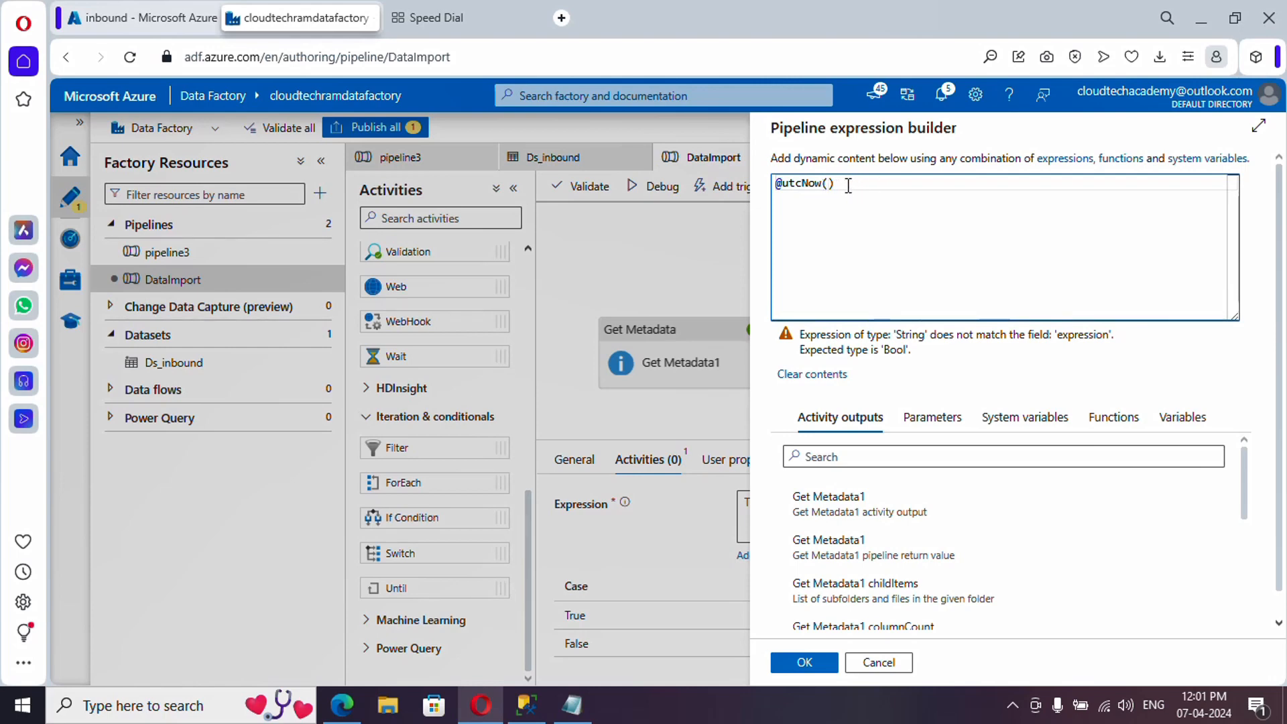
drag(853, 184, 771, 183)
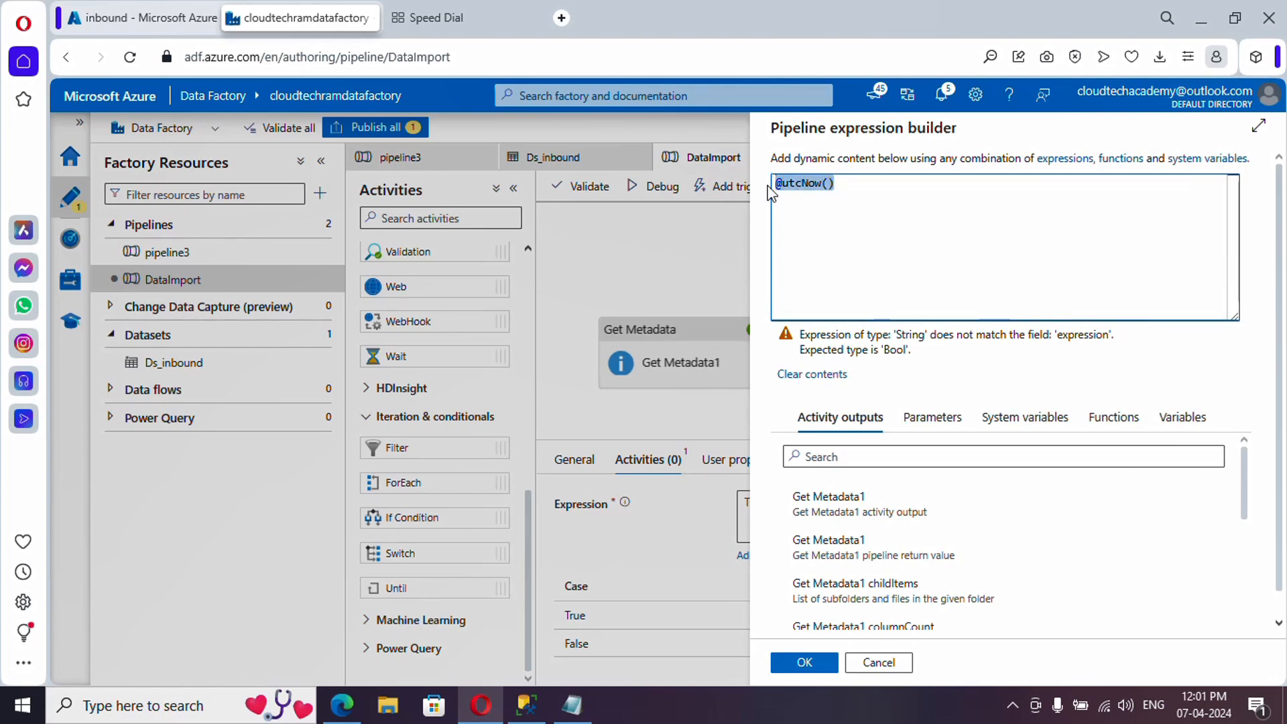
key(ctrl+x)
click(572, 705)
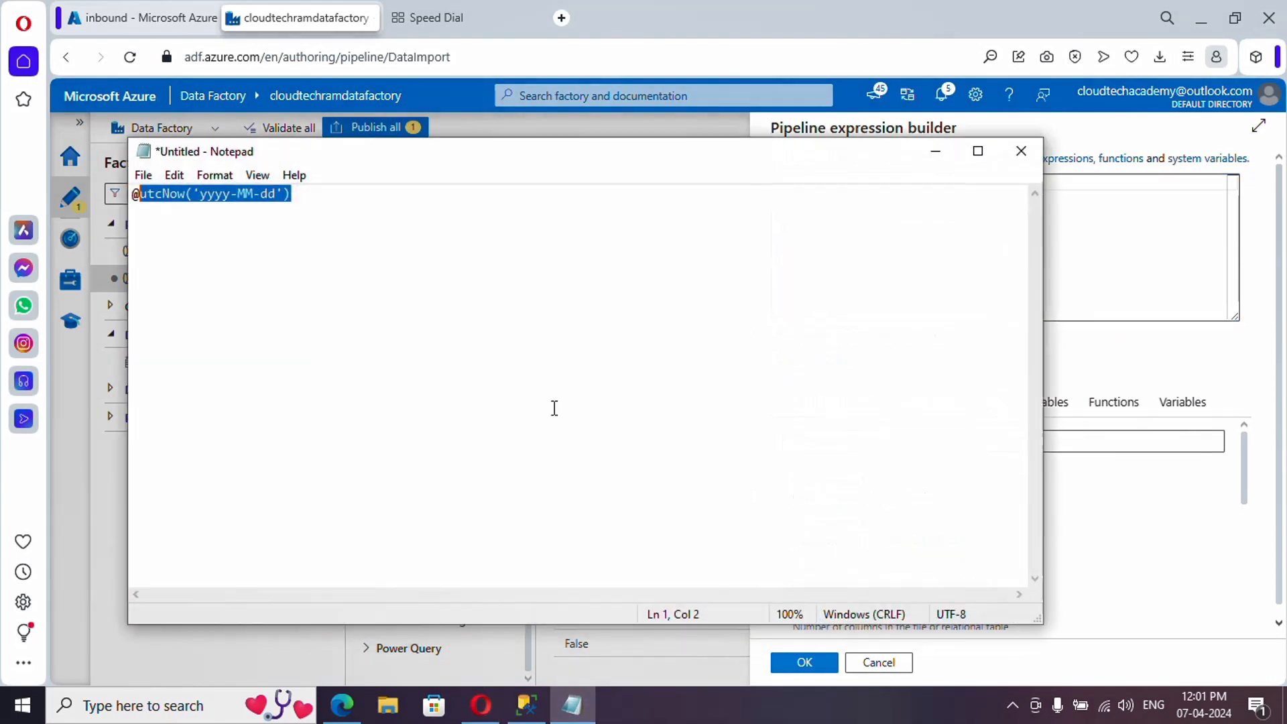
click(534, 326)
key(ctrl+a)
key(ctrl+v)
click(1058, 304)
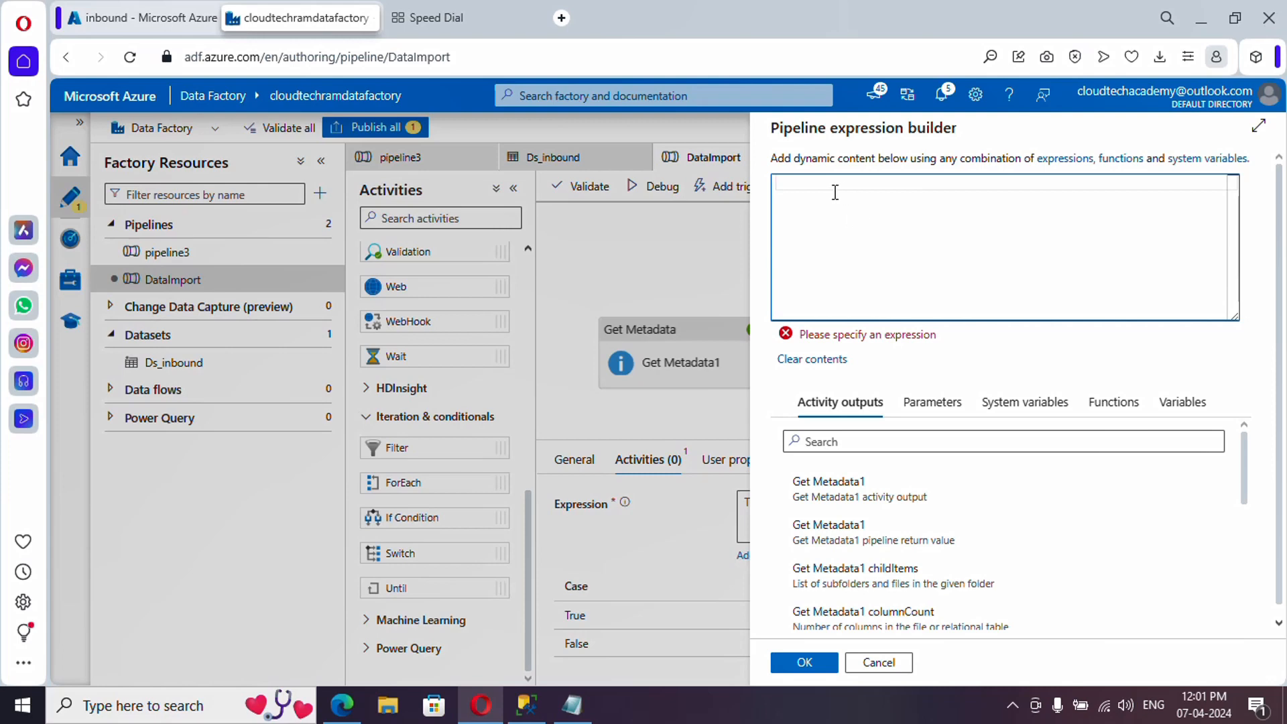
text(@d)
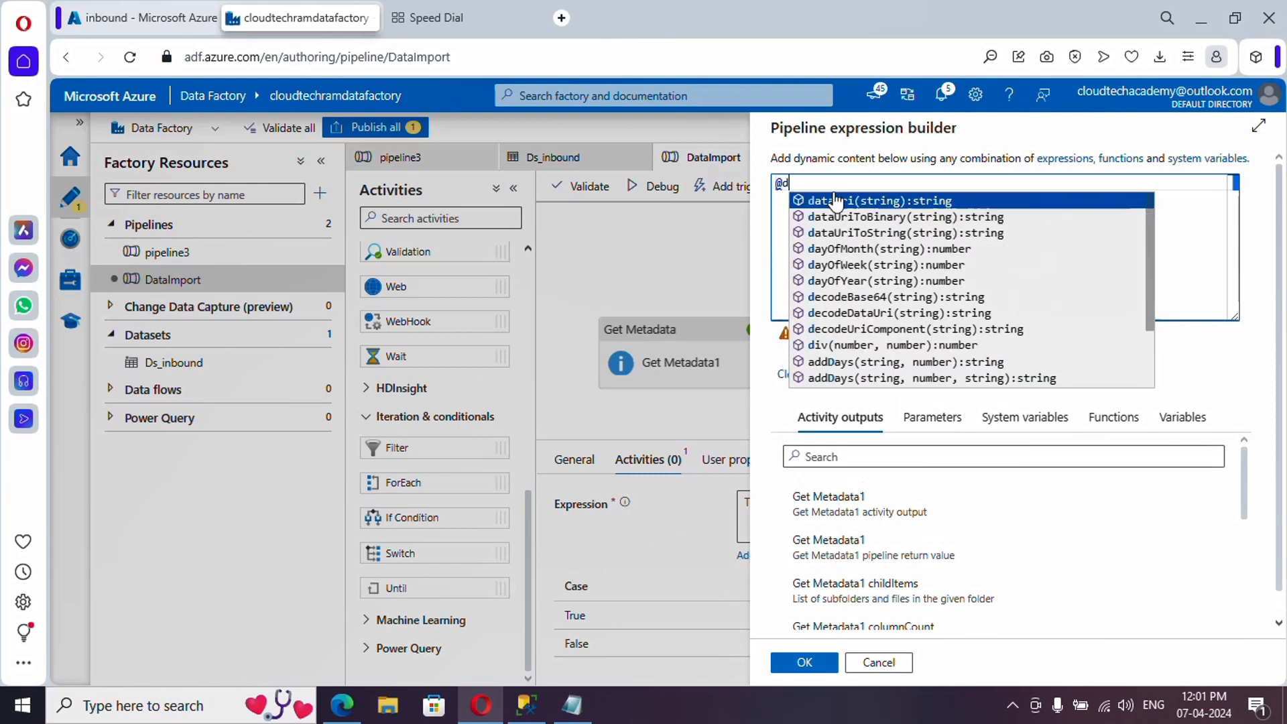
text(ay)
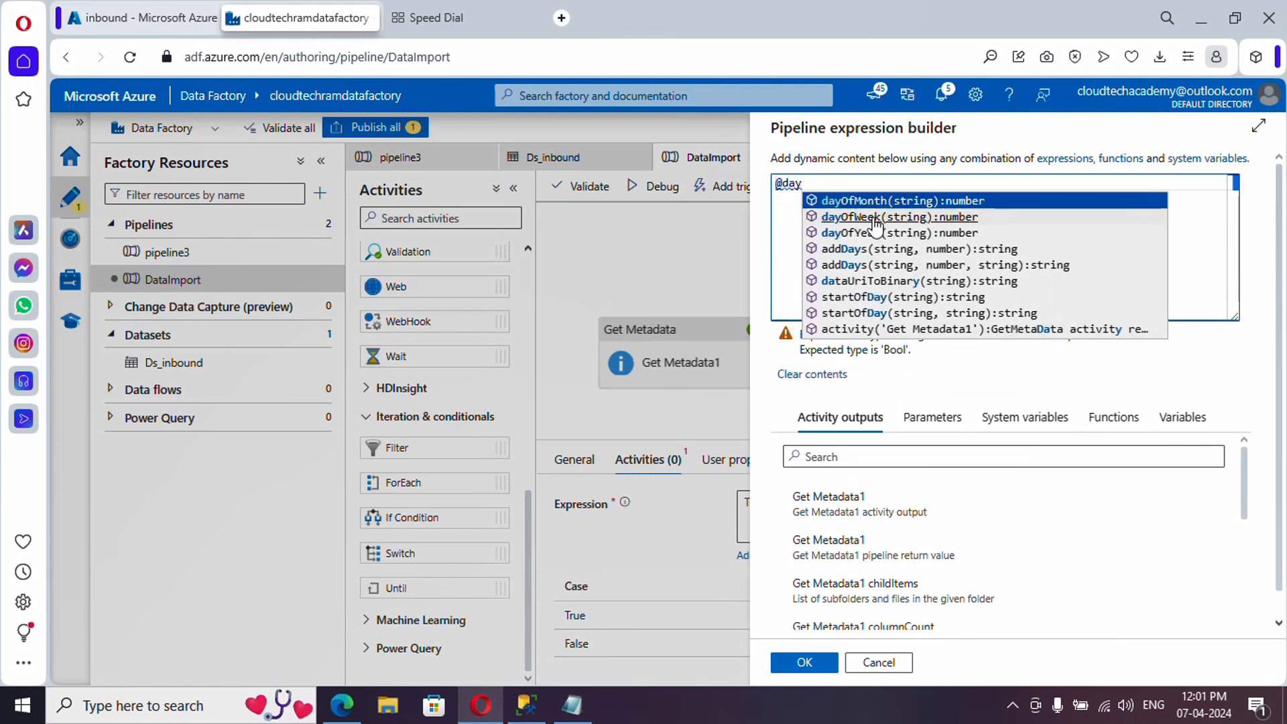
click(875, 219)
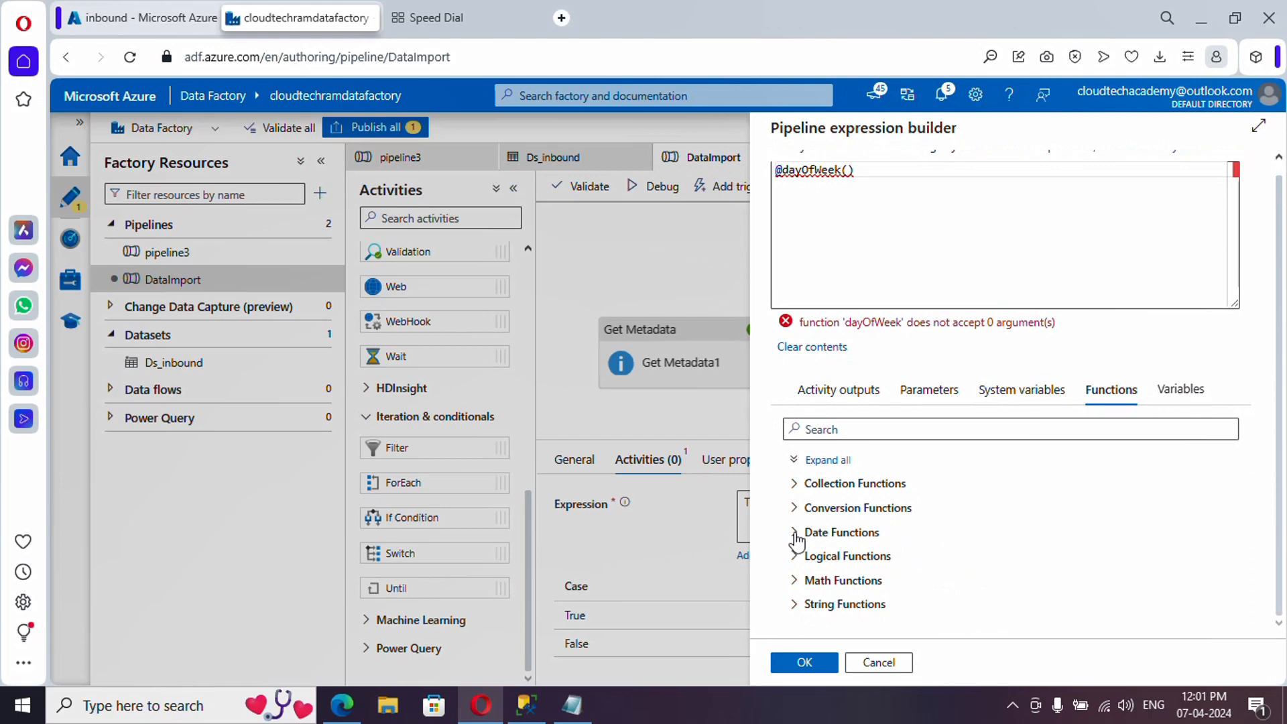
click(797, 528)
scroll(918, 546, down, 5)
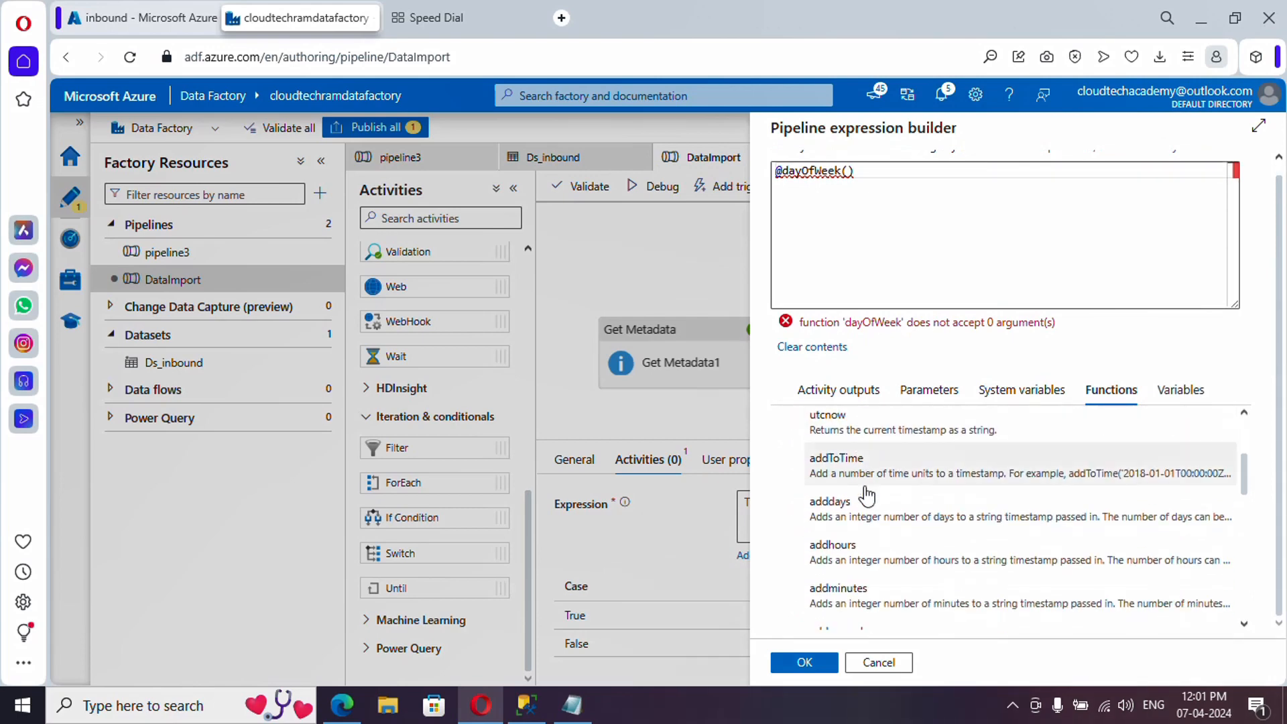
scroll(869, 510, down, 5)
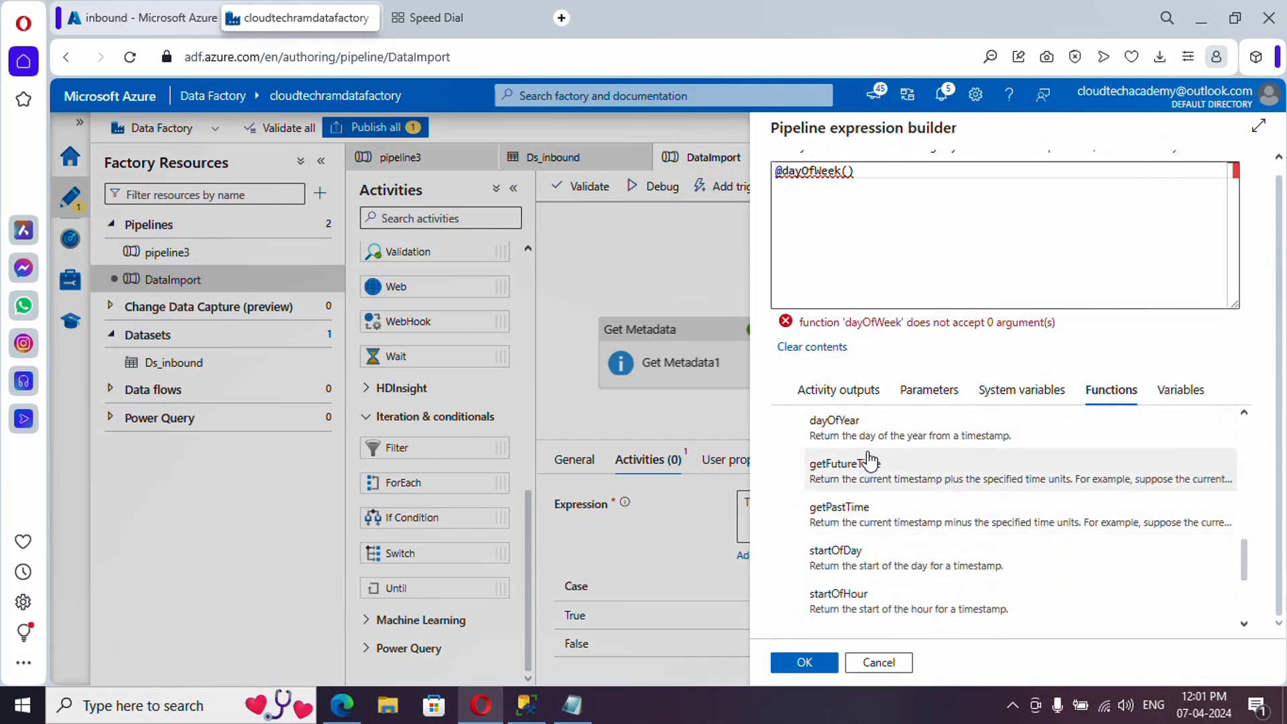
scroll(865, 487, up, 2)
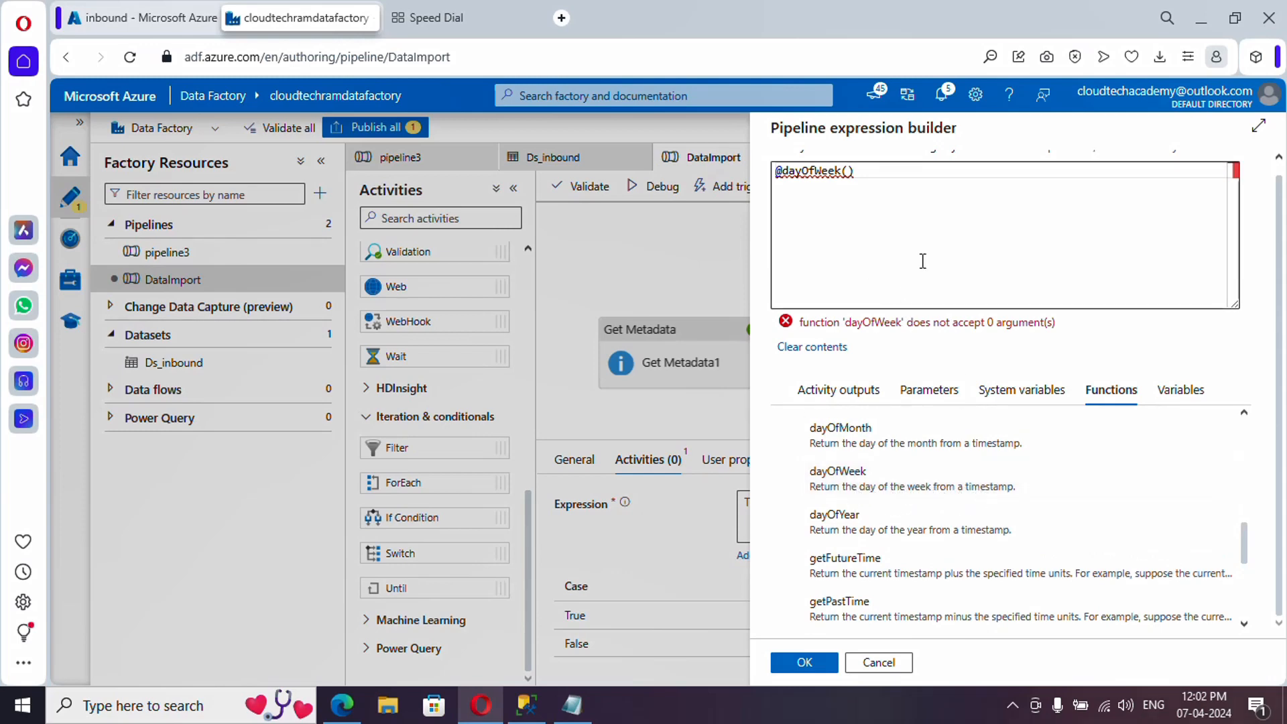
click(849, 171)
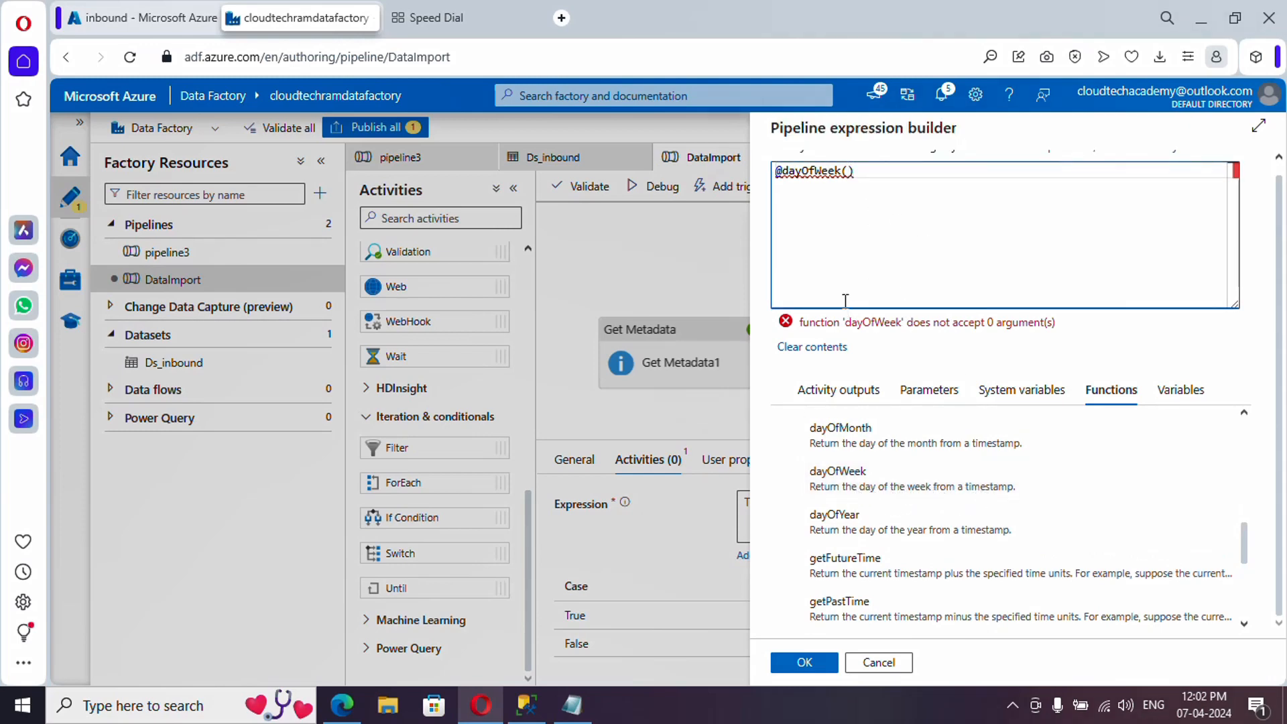
click(571, 705)
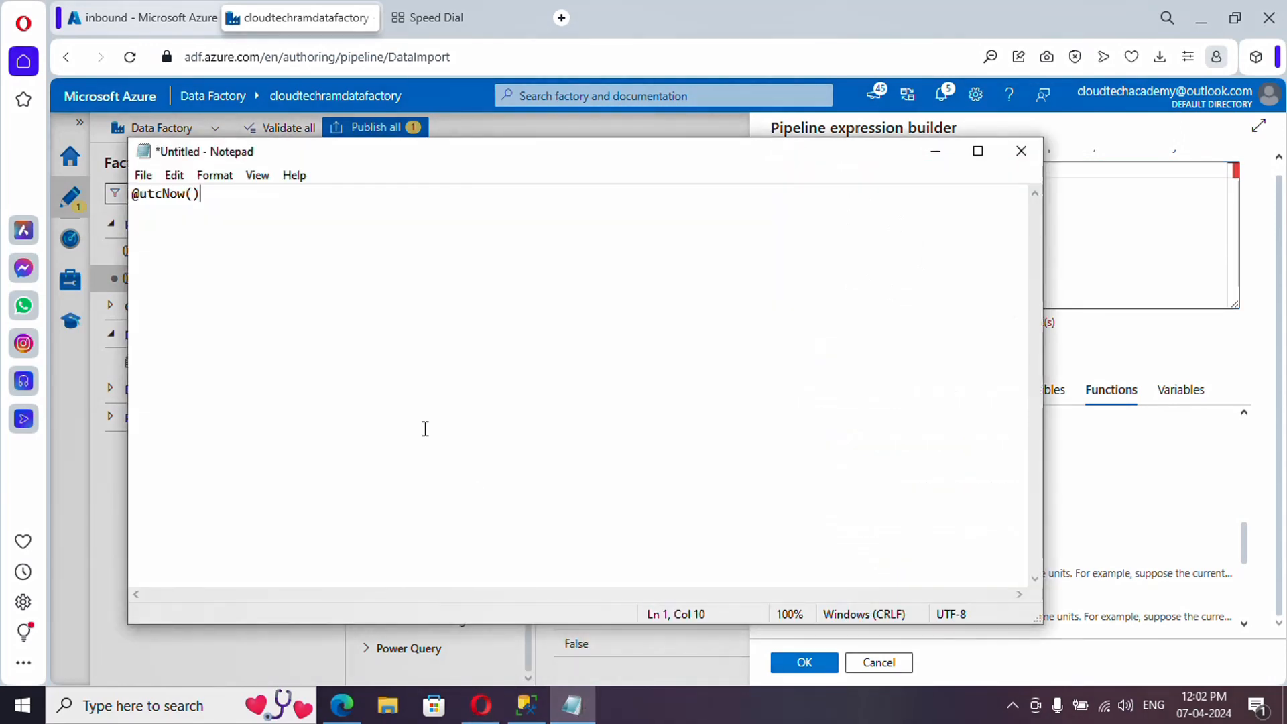
key(shift+Left)
key(shift+Left)
key(shift+Left)
key(shift+Left)
key(shift+Left)
key(shift+Left)
key(shift+Left)
key(shift+Left)
key(ctrl+c)
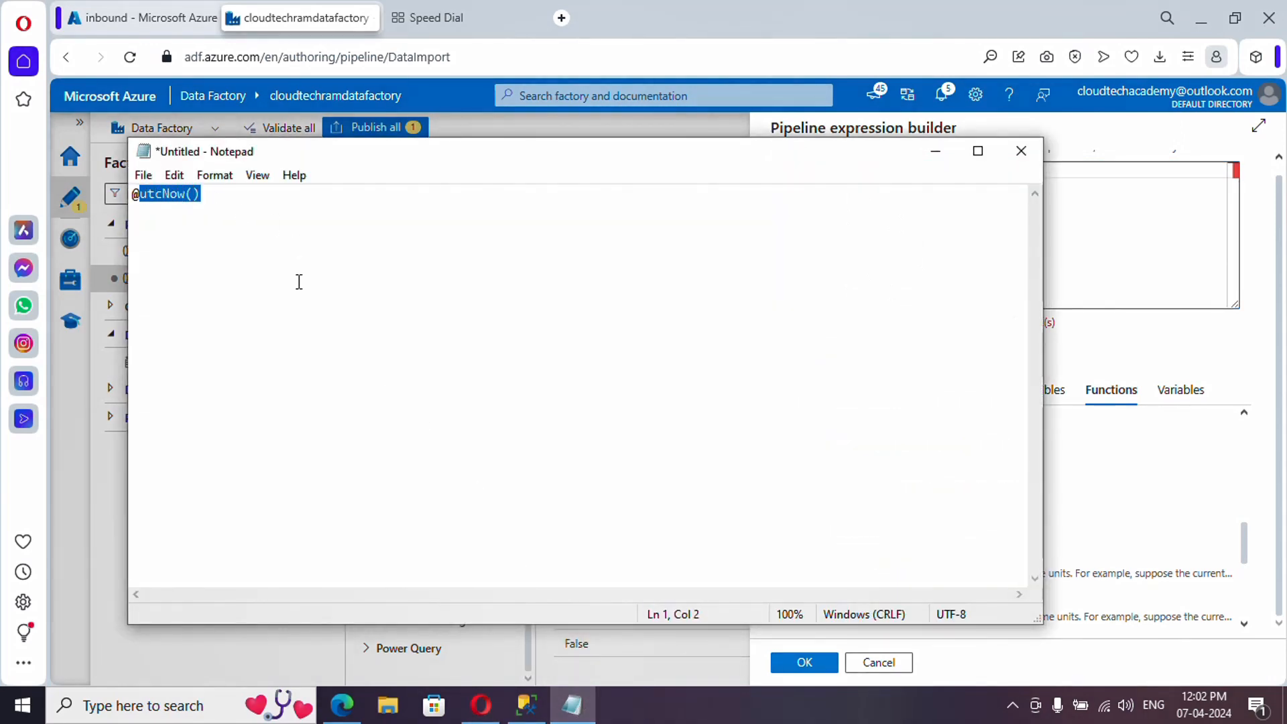
key(alt+Tab)
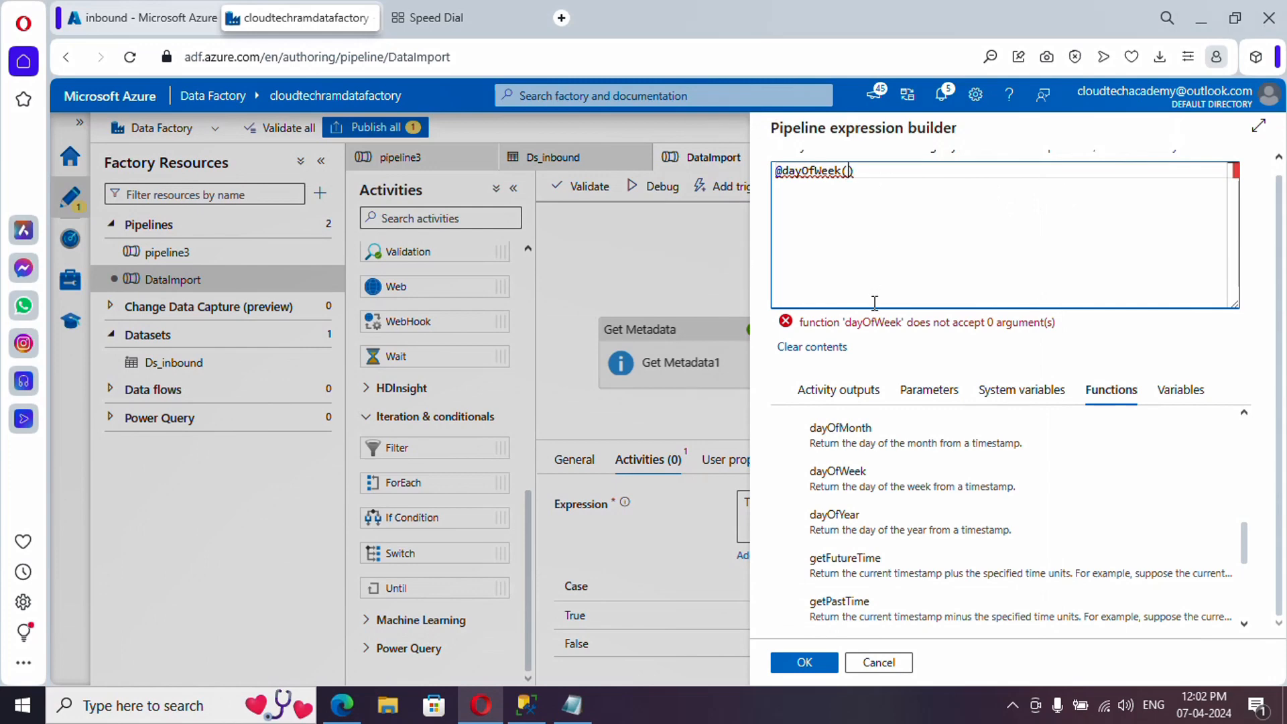
key(ctrl+v)
click(912, 174)
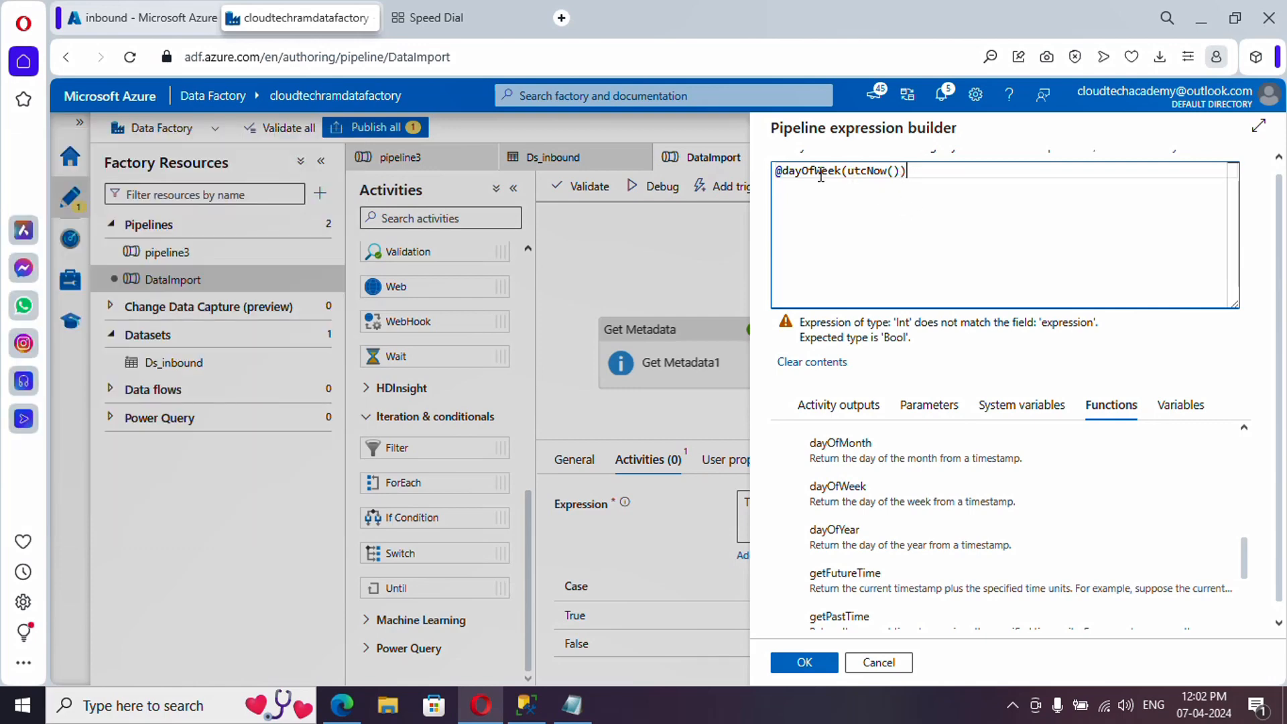
click(922, 181)
key(ctrl+a)
key(ctrl+c)
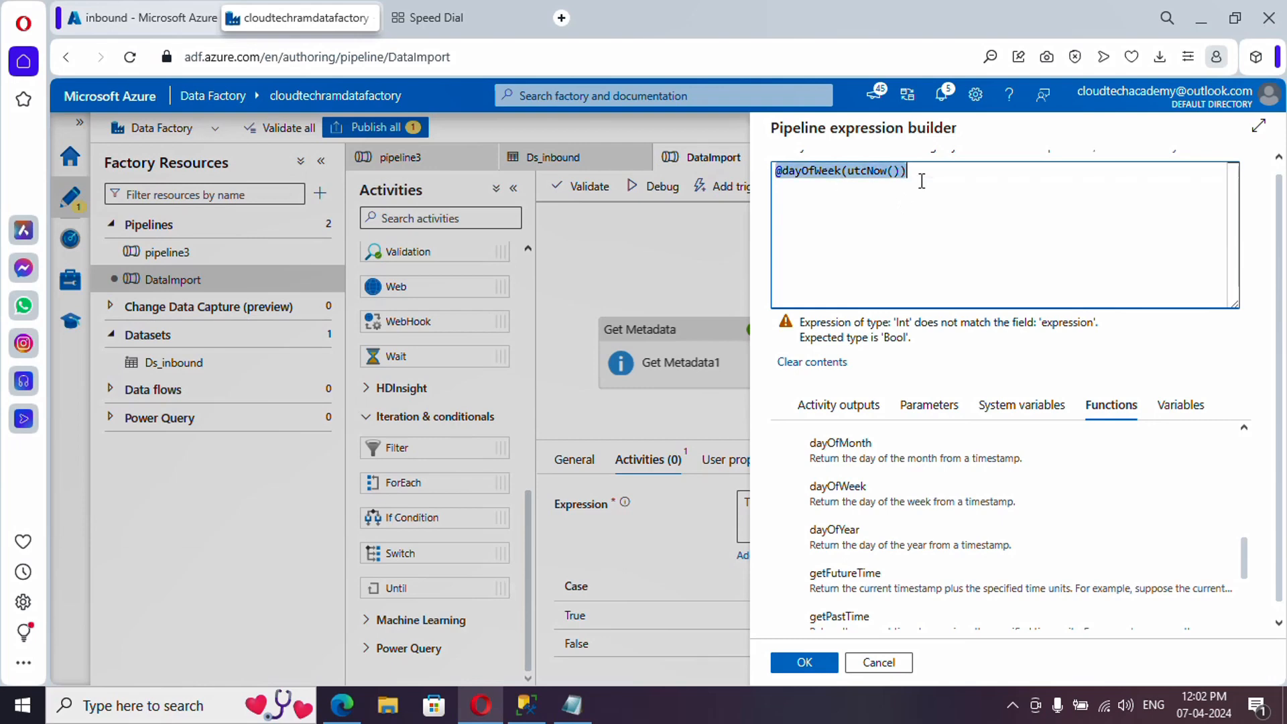
click(572, 706)
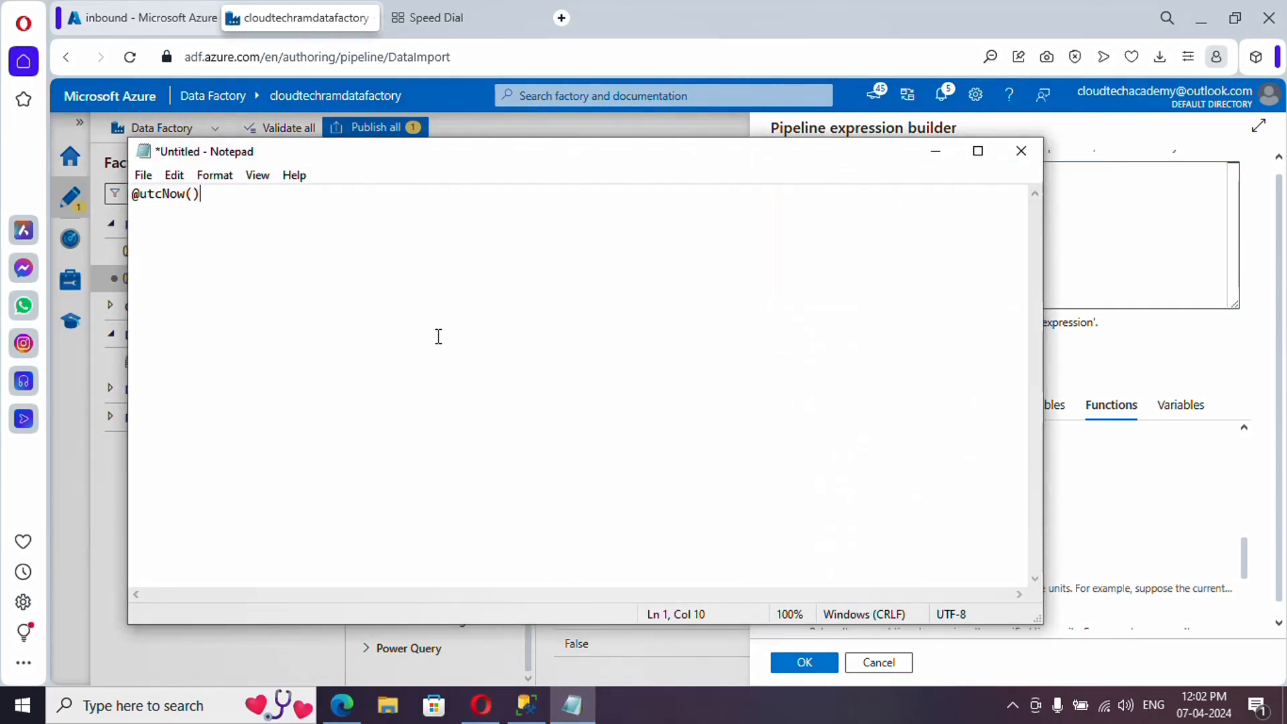
key(ctrl+a)
key(ctrl+v)
drag(310, 196, 138, 195)
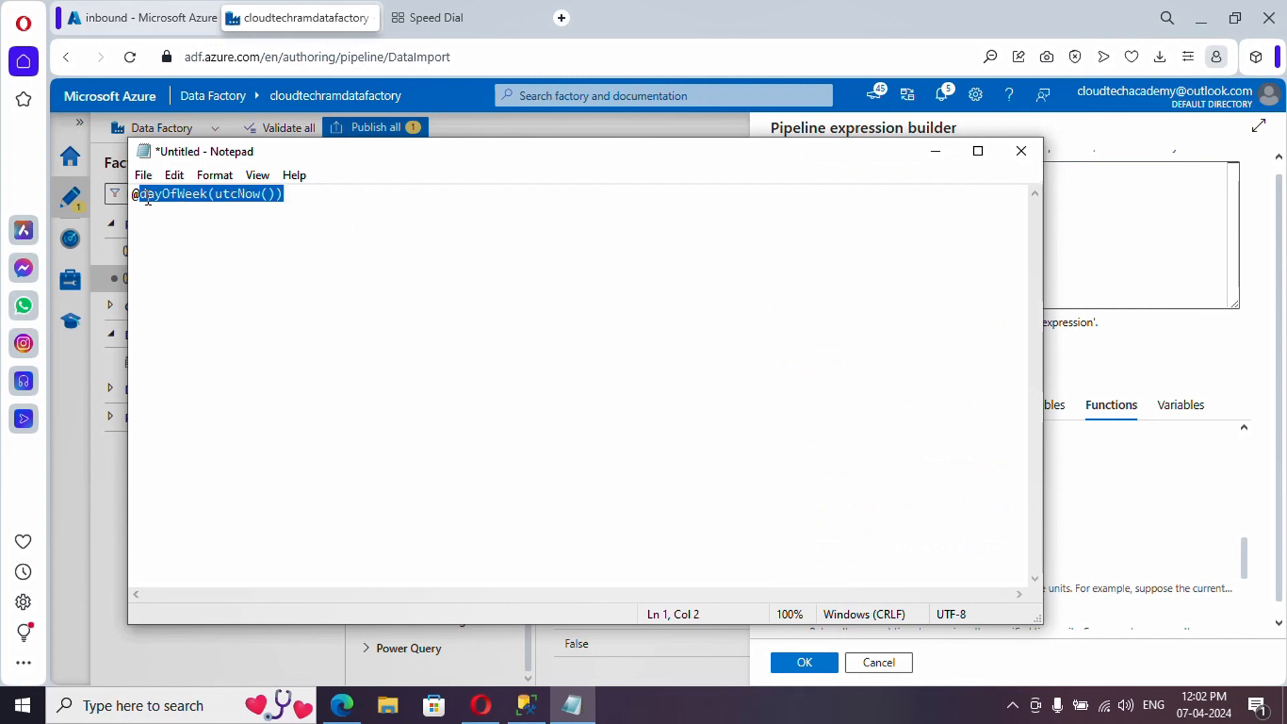
click(1070, 230)
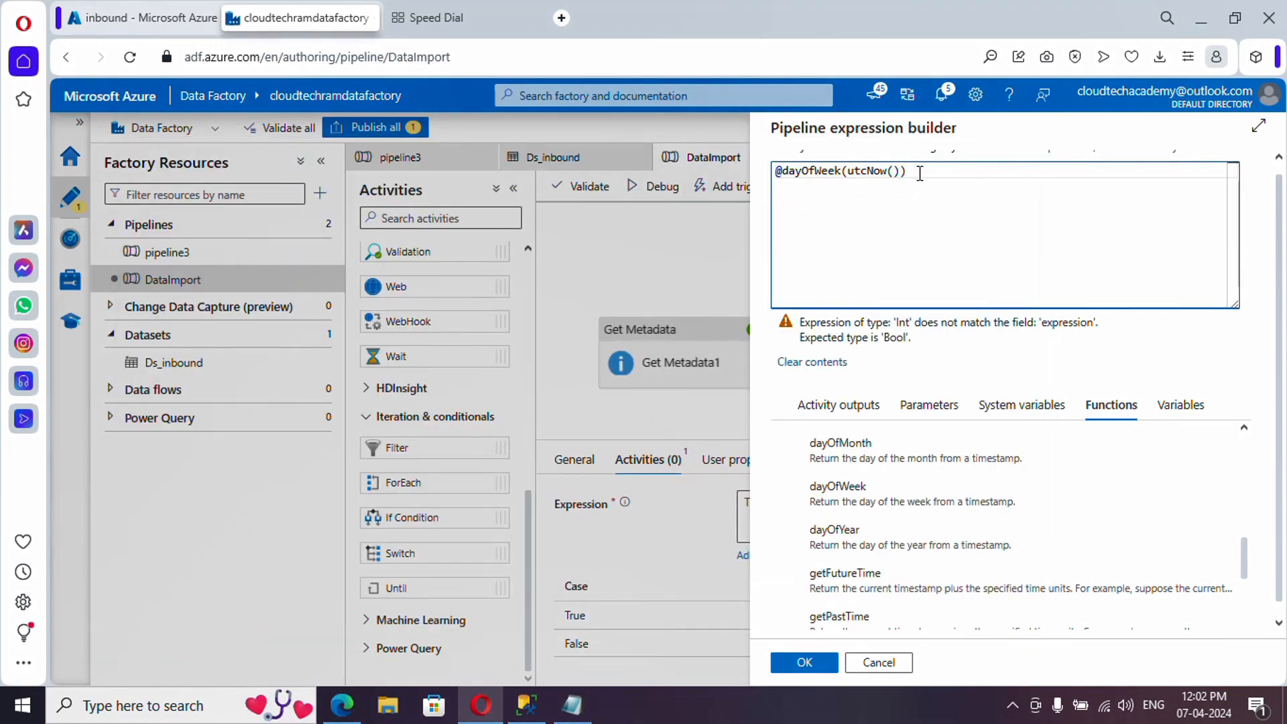
drag(919, 173, 787, 175)
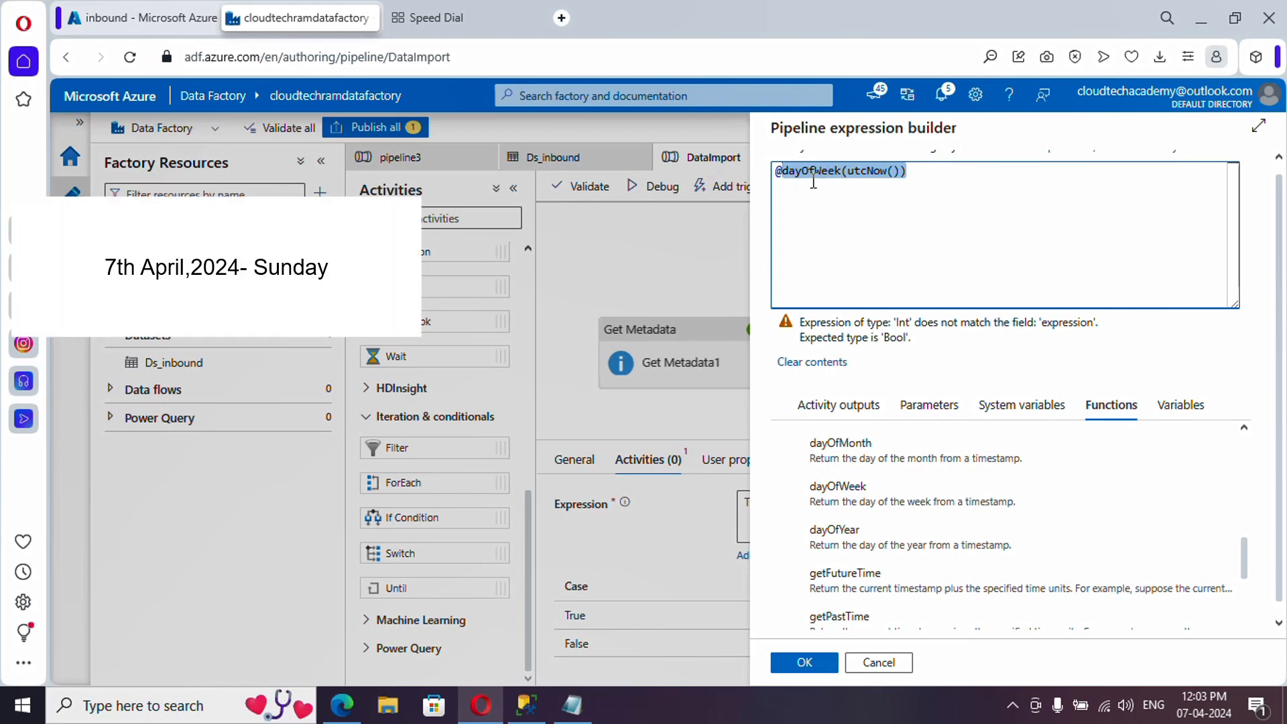
- Build If Condition2's expression as equals(dayOfWeek(utcNow()), 0) and confirm it with OK
text(@e)
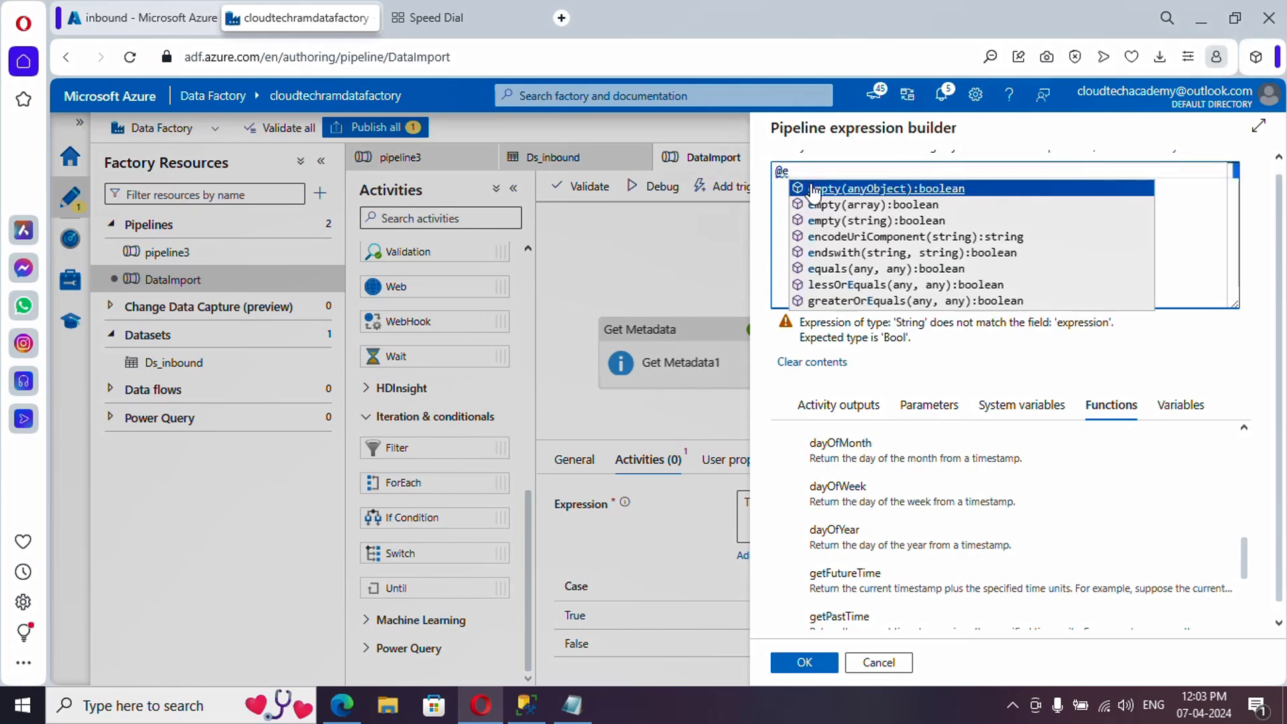
text(q)
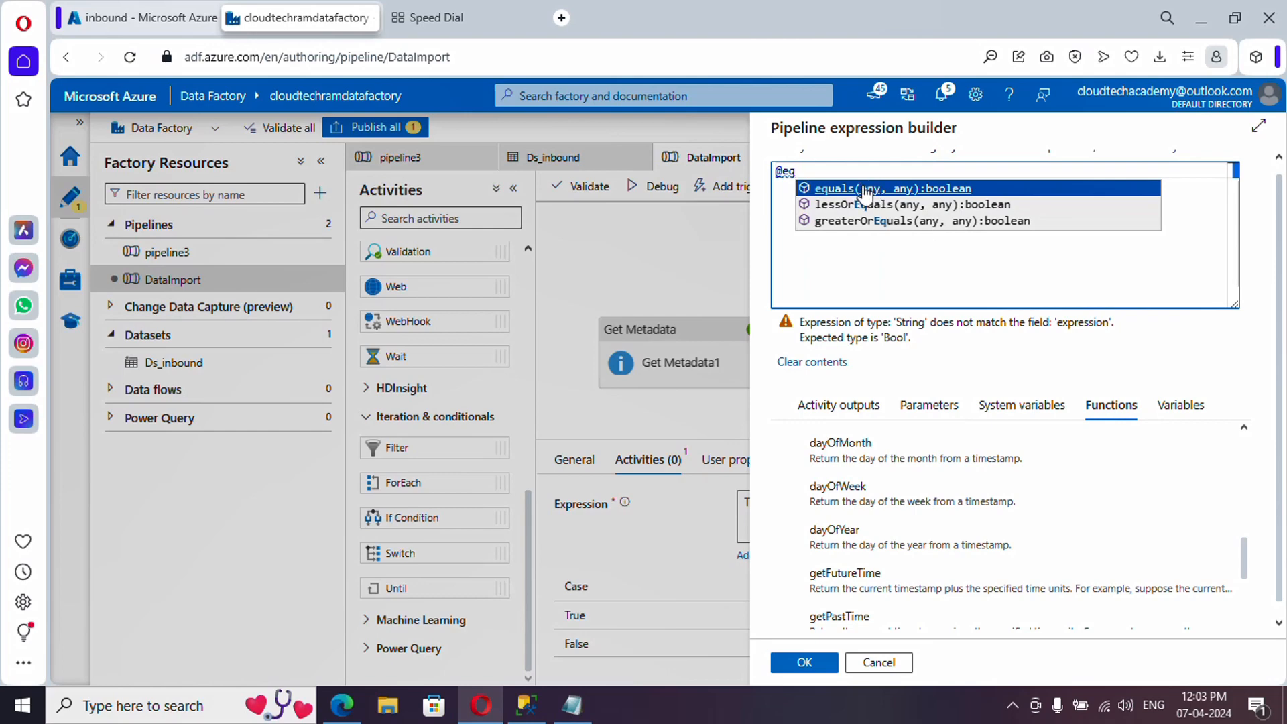
click(902, 191)
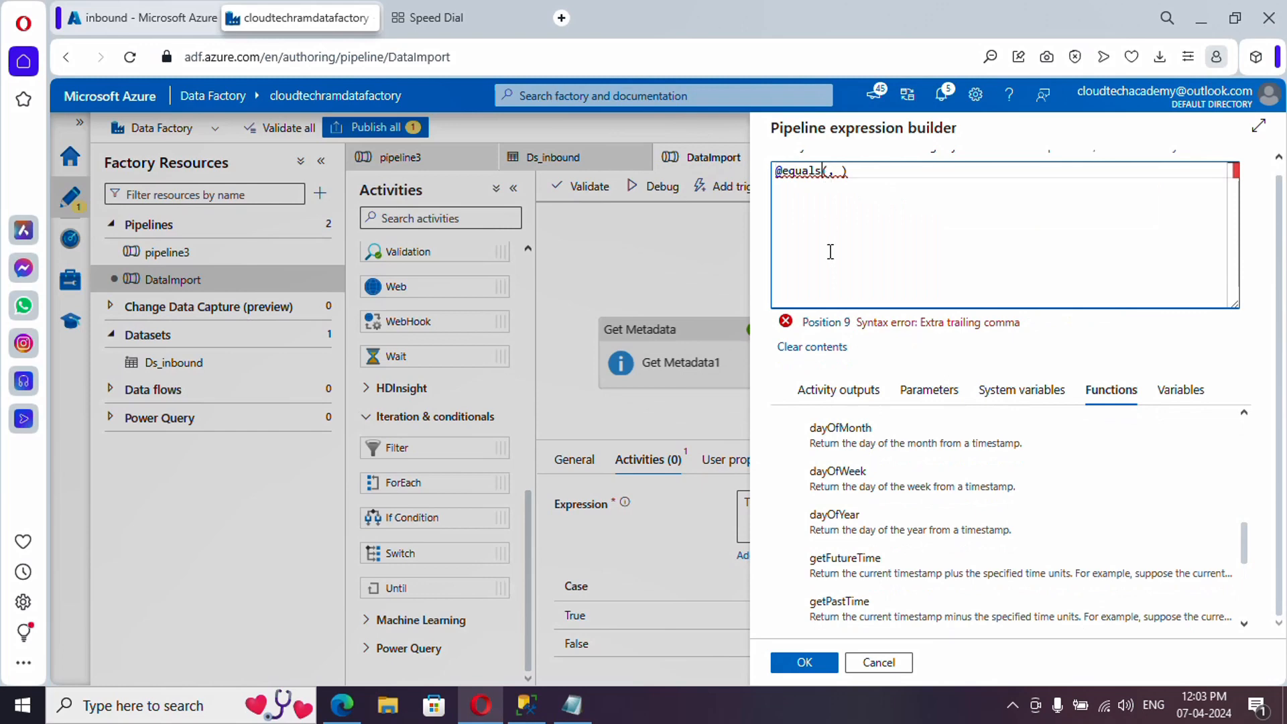
click(572, 703)
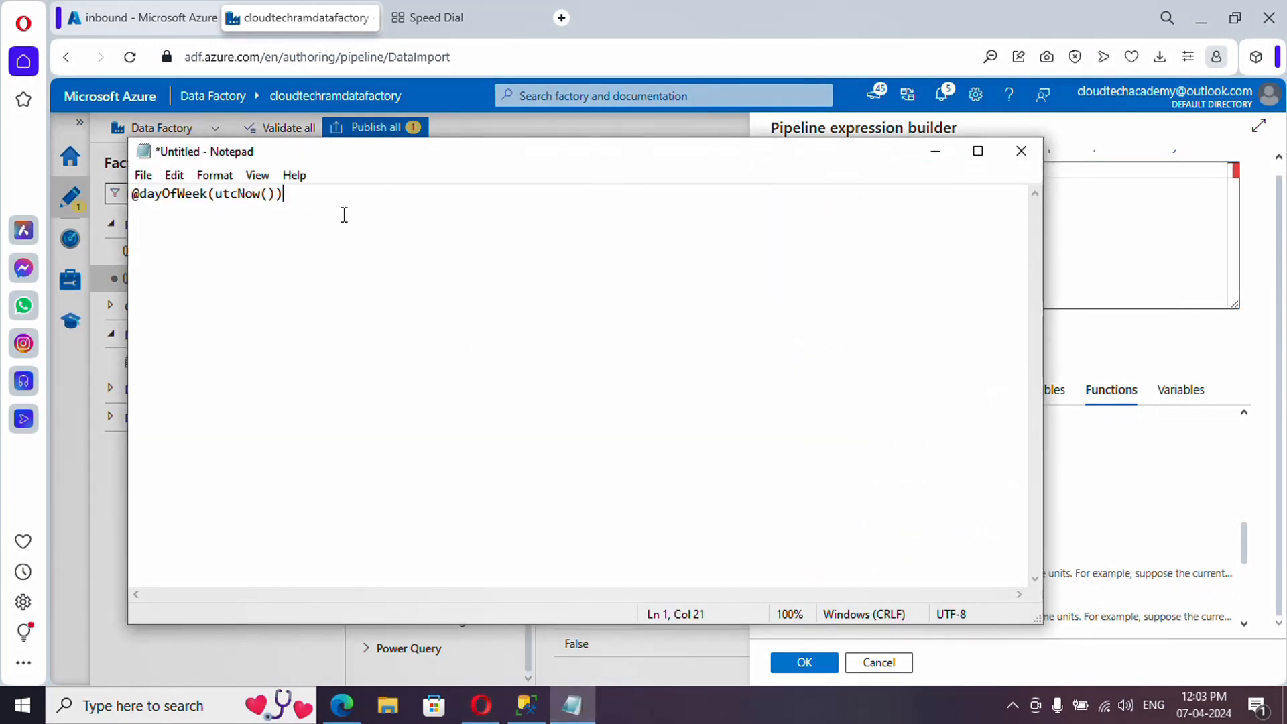
drag(342, 216, 141, 186)
key(ctrl+c)
key(alt+Tab)
key(ctrl+v)
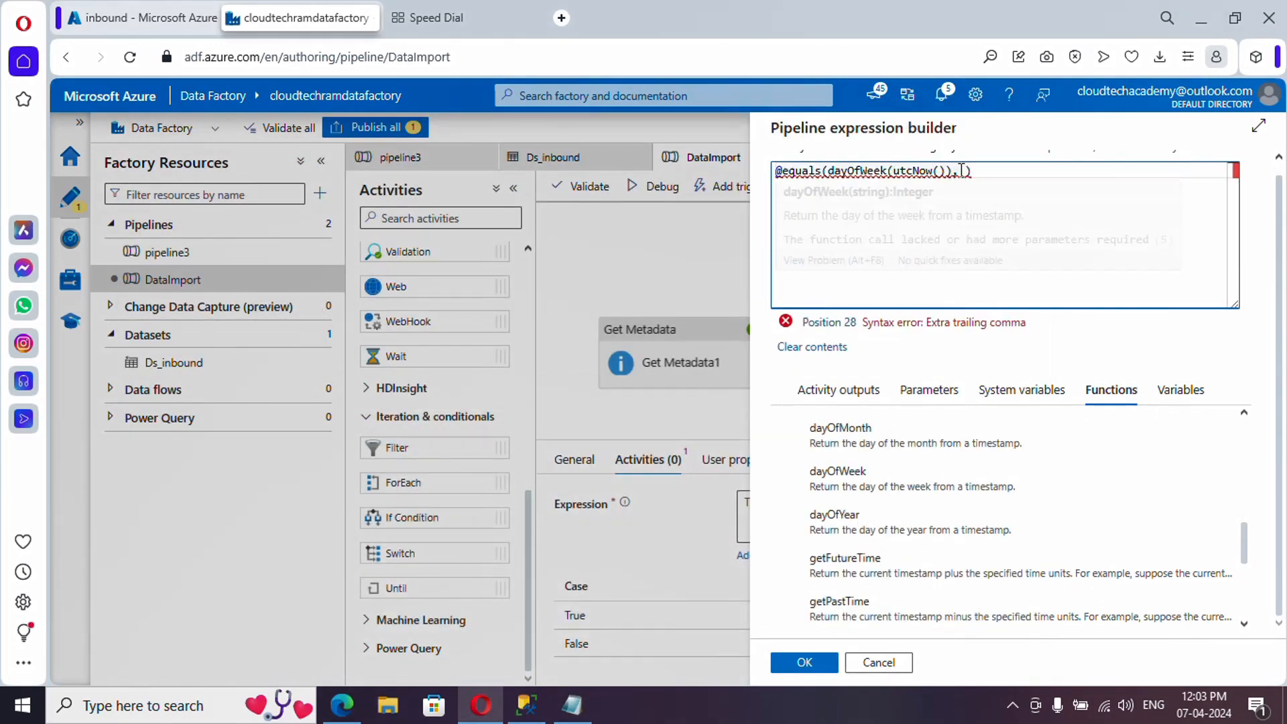
text(0)
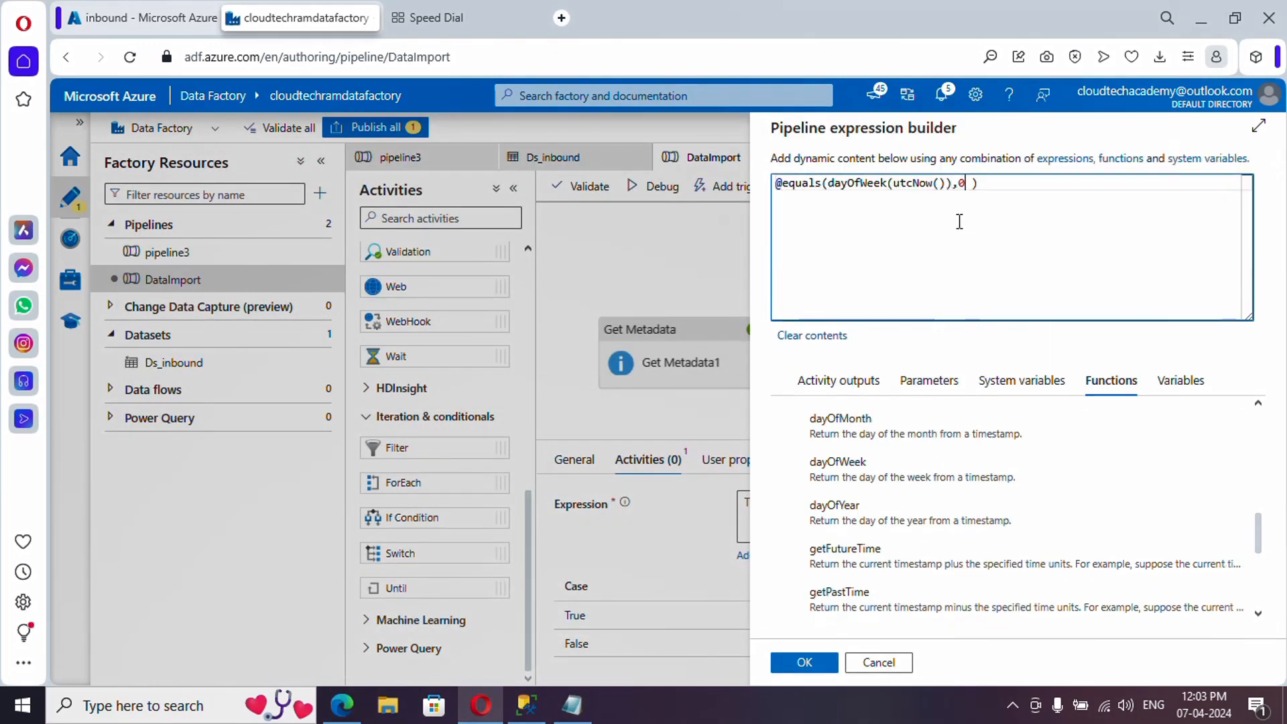
click(802, 663)
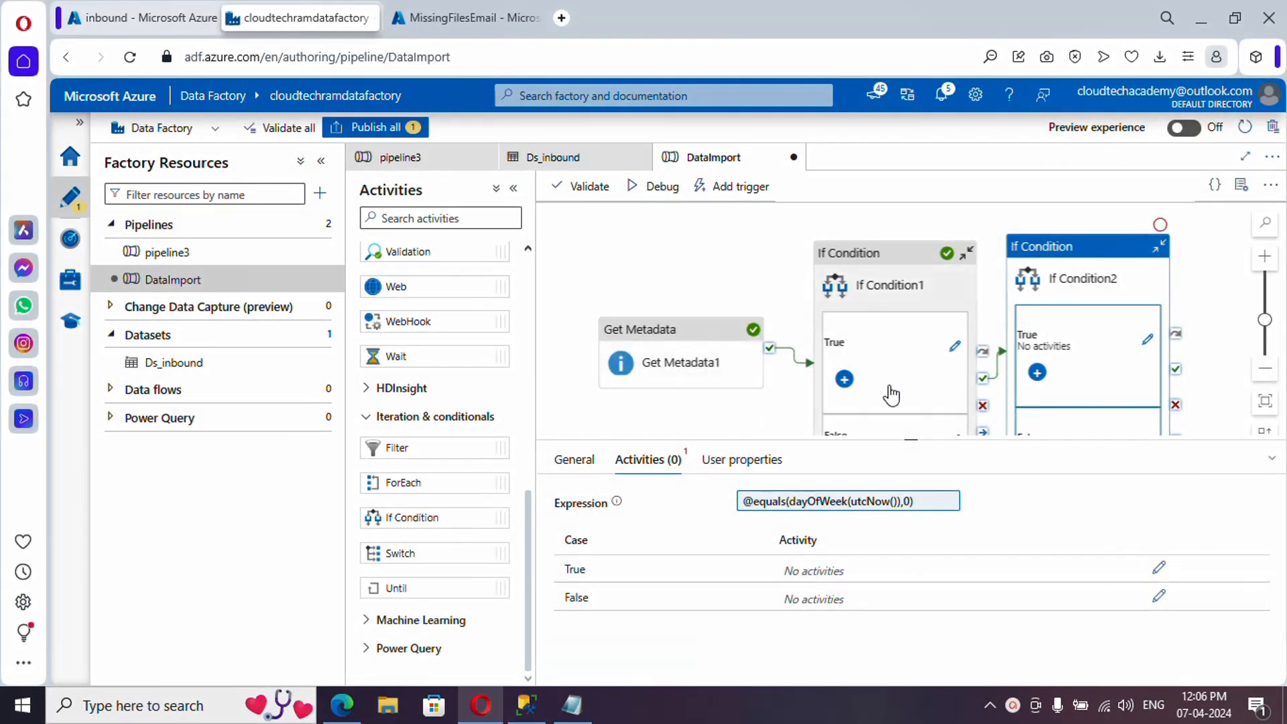
- Open If Condition2's empty True branch and scroll Activities up to General
click(1148, 339)
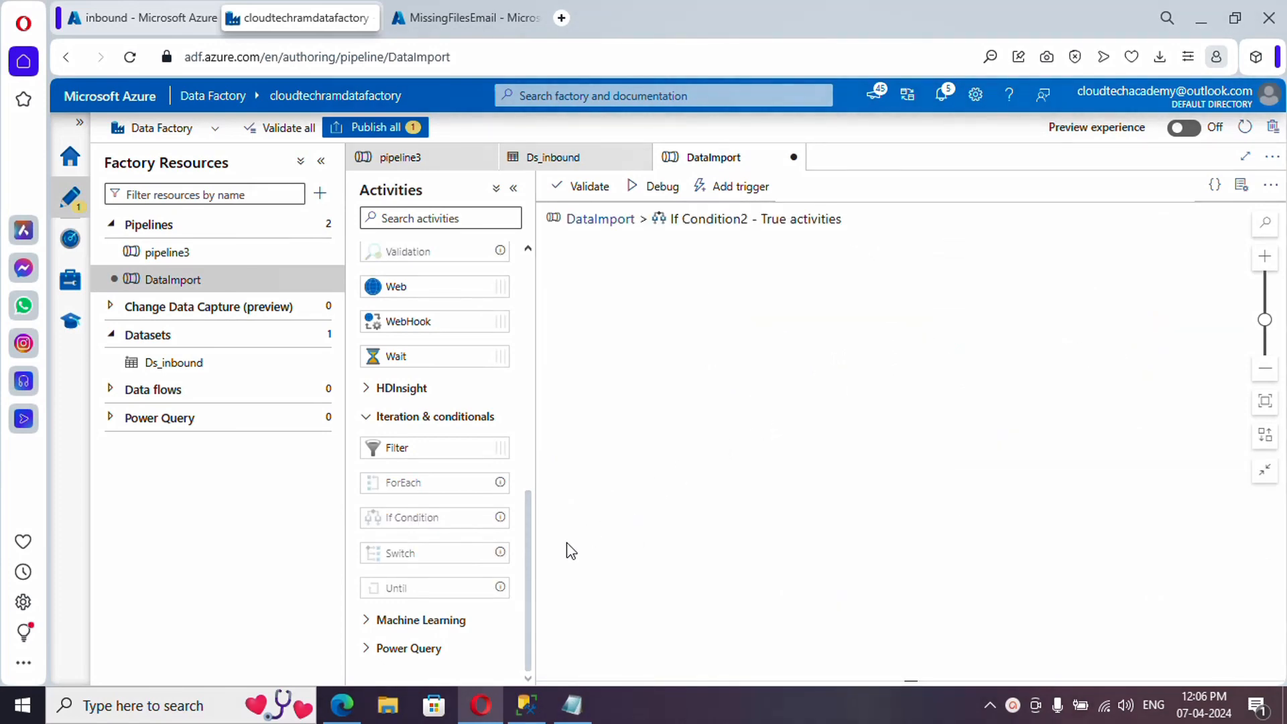
drag(527, 563, 534, 464)
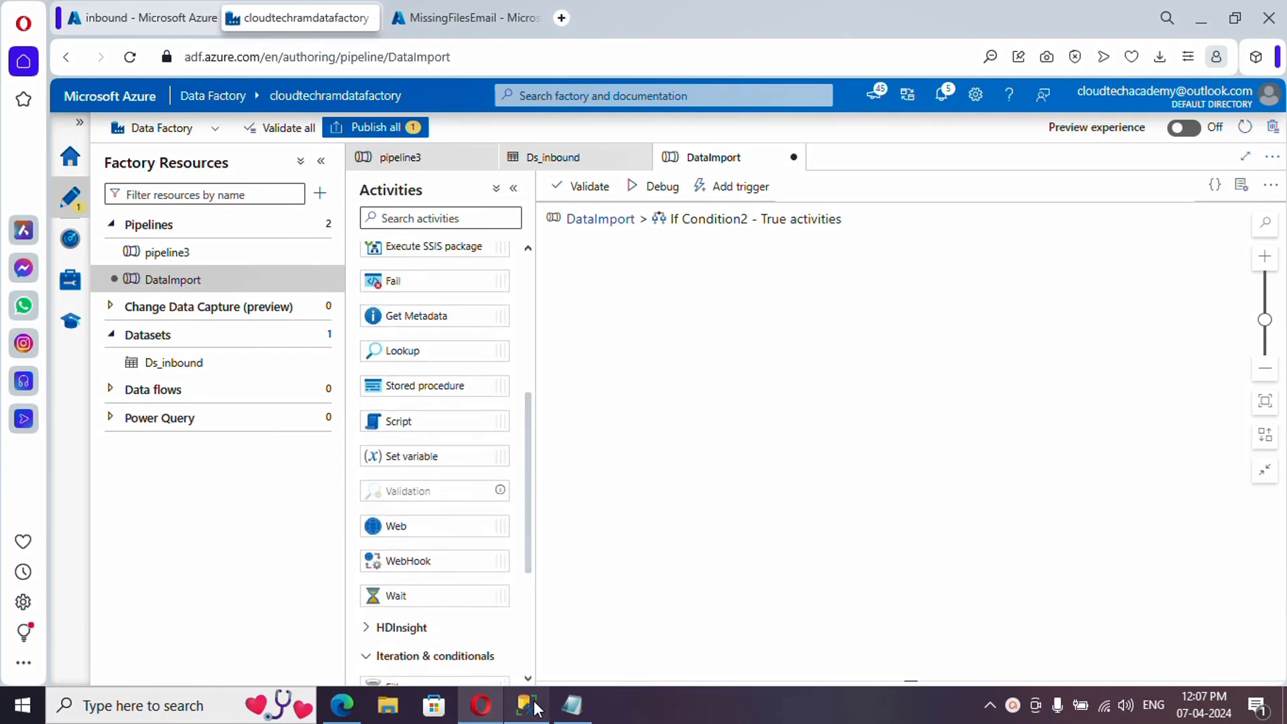
- Update MissingFilesList rows 20 and 21 to 2024-04-01.csv and 2024-03-31.csv with matching log dates
mouse_move(536, 708)
click(533, 670)
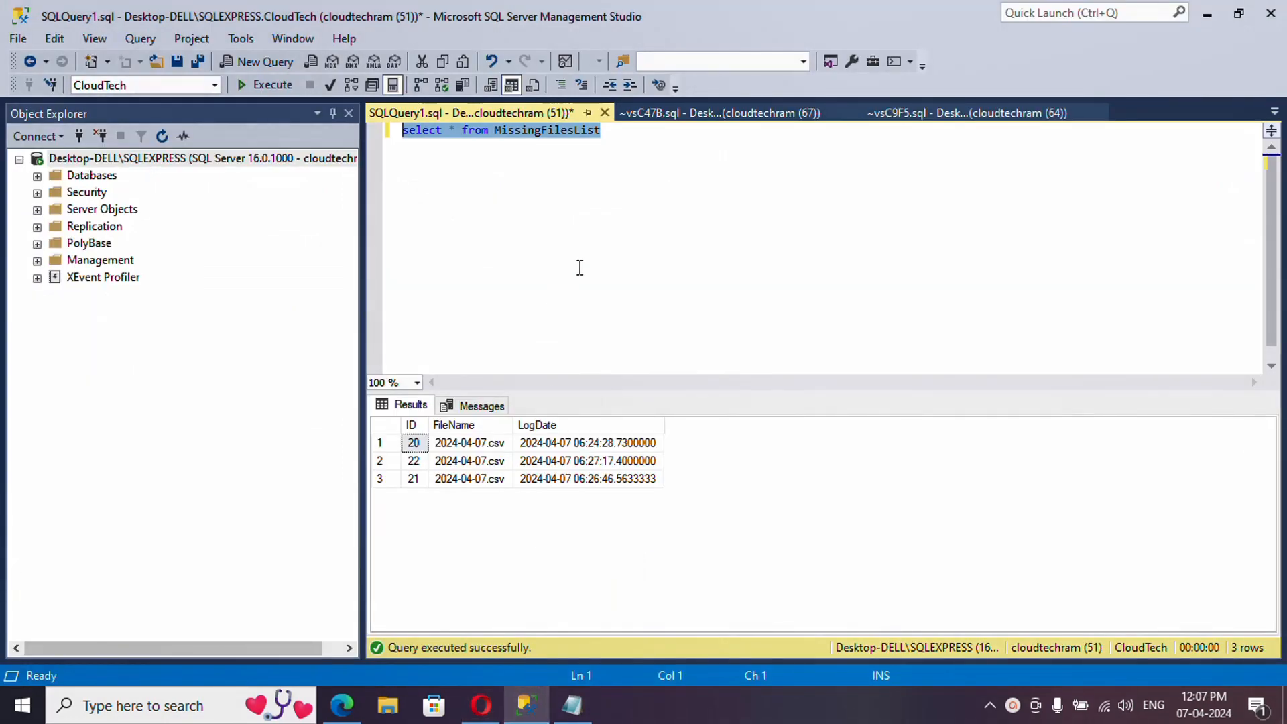
click(272, 86)
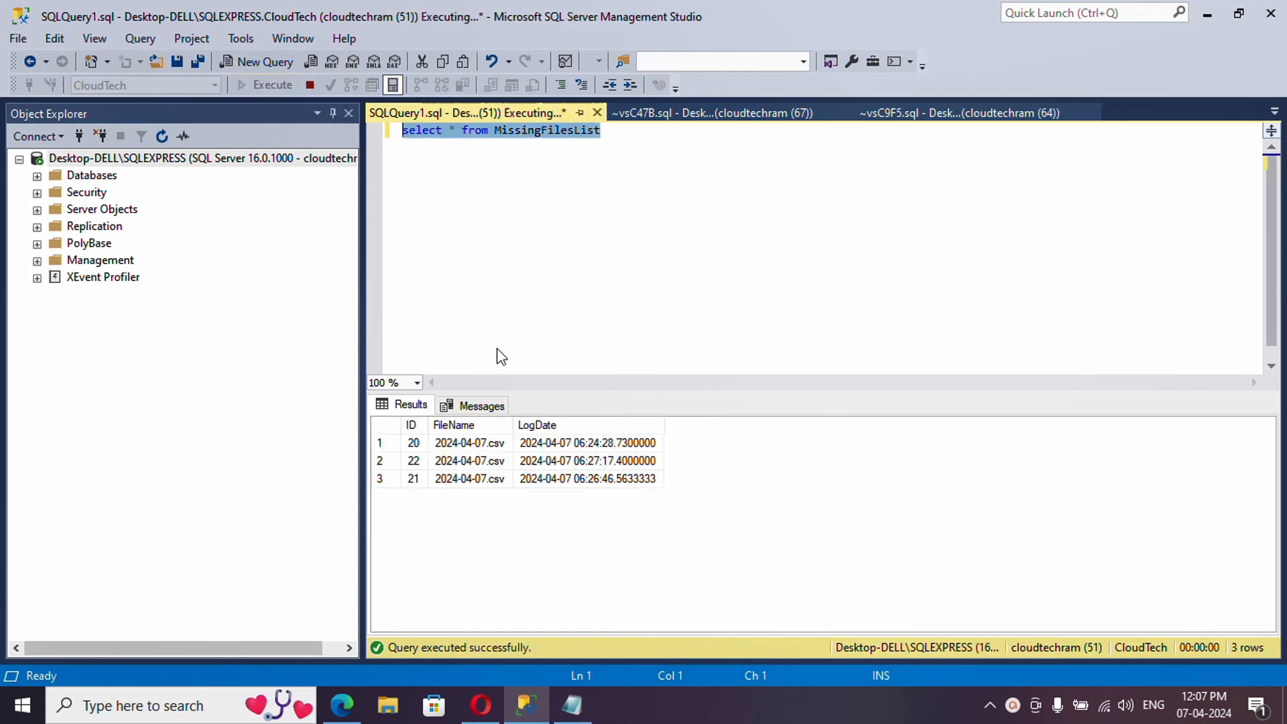
click(587, 462)
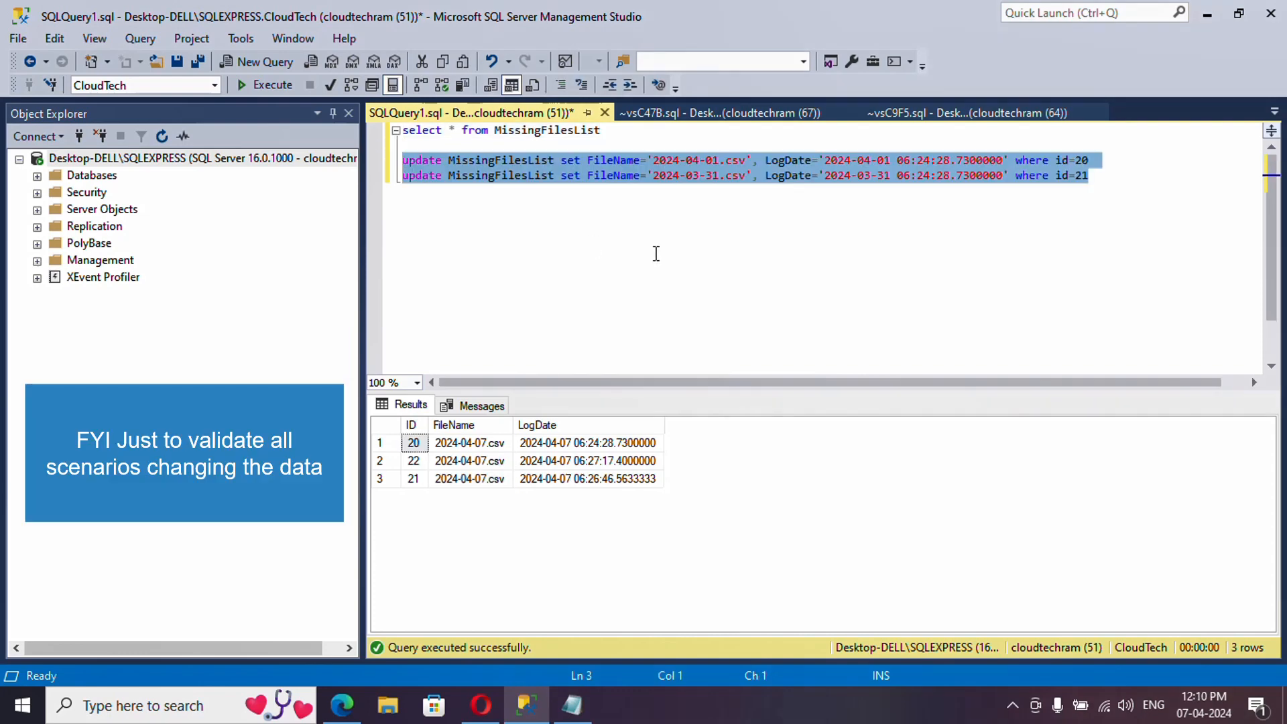
click(667, 175)
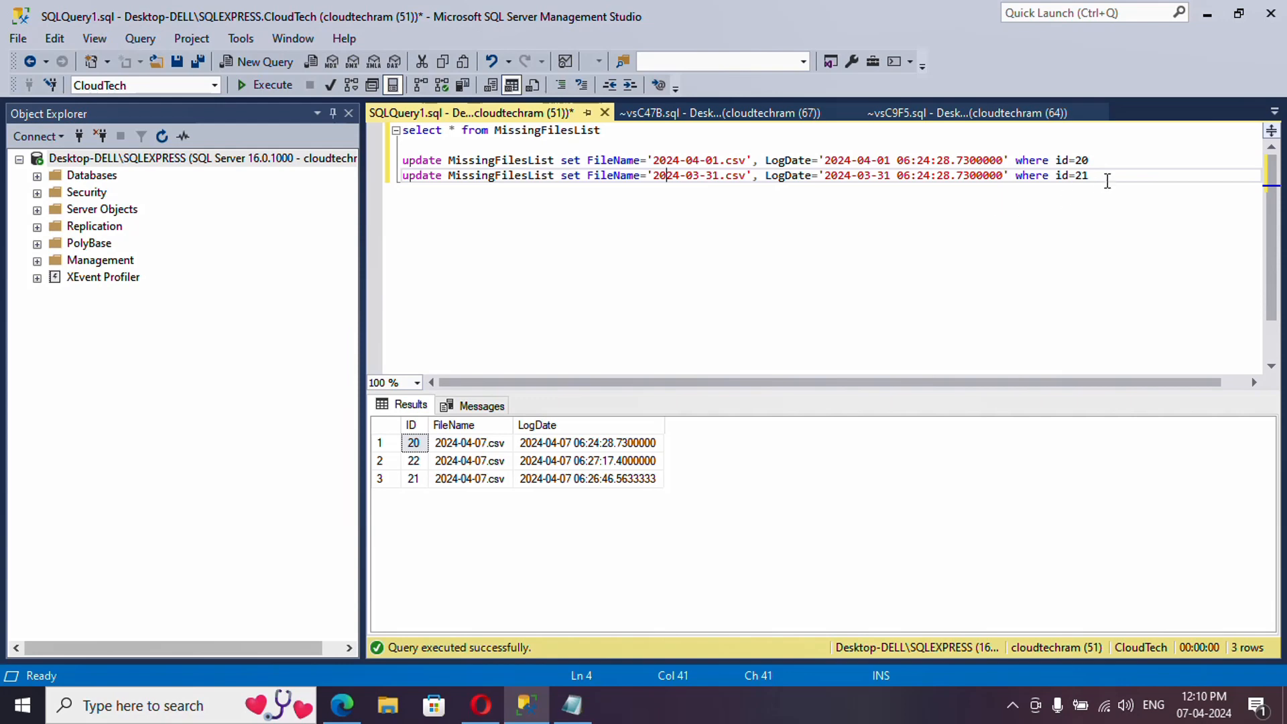
drag(1107, 181, 390, 167)
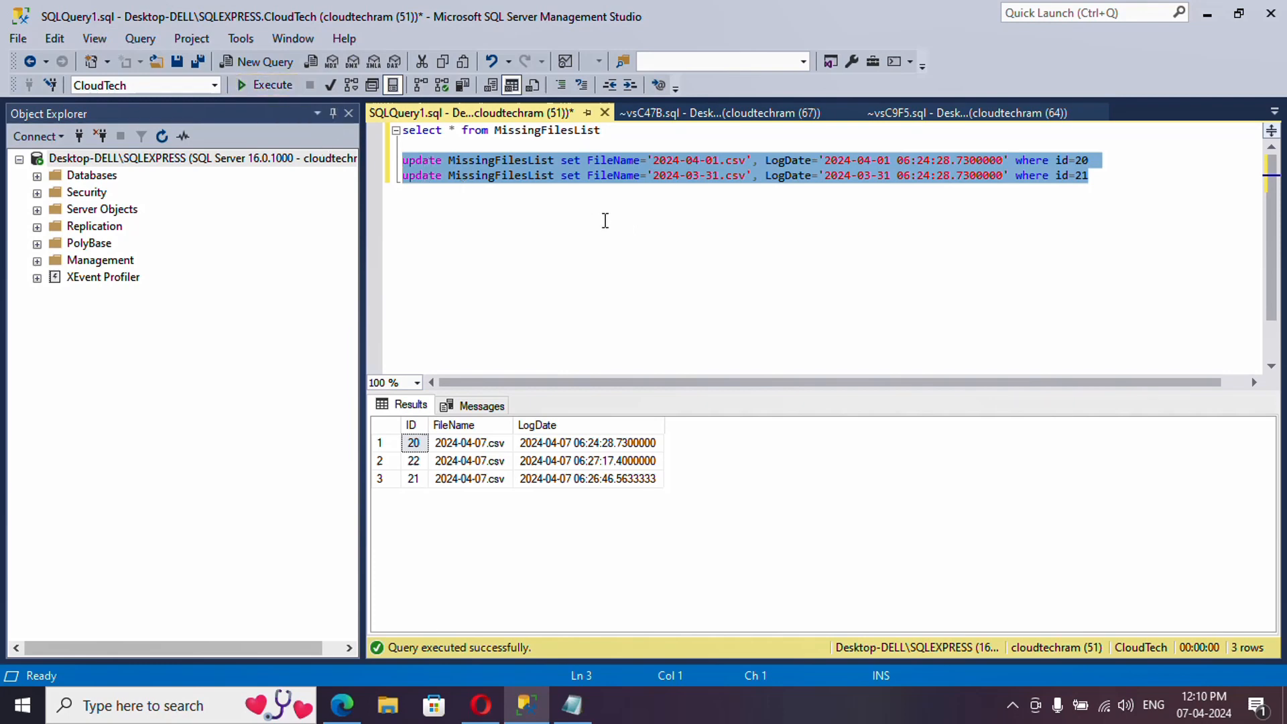
click(266, 90)
- Run the MissingFilesList SELECT to verify the updated rows
click(565, 176)
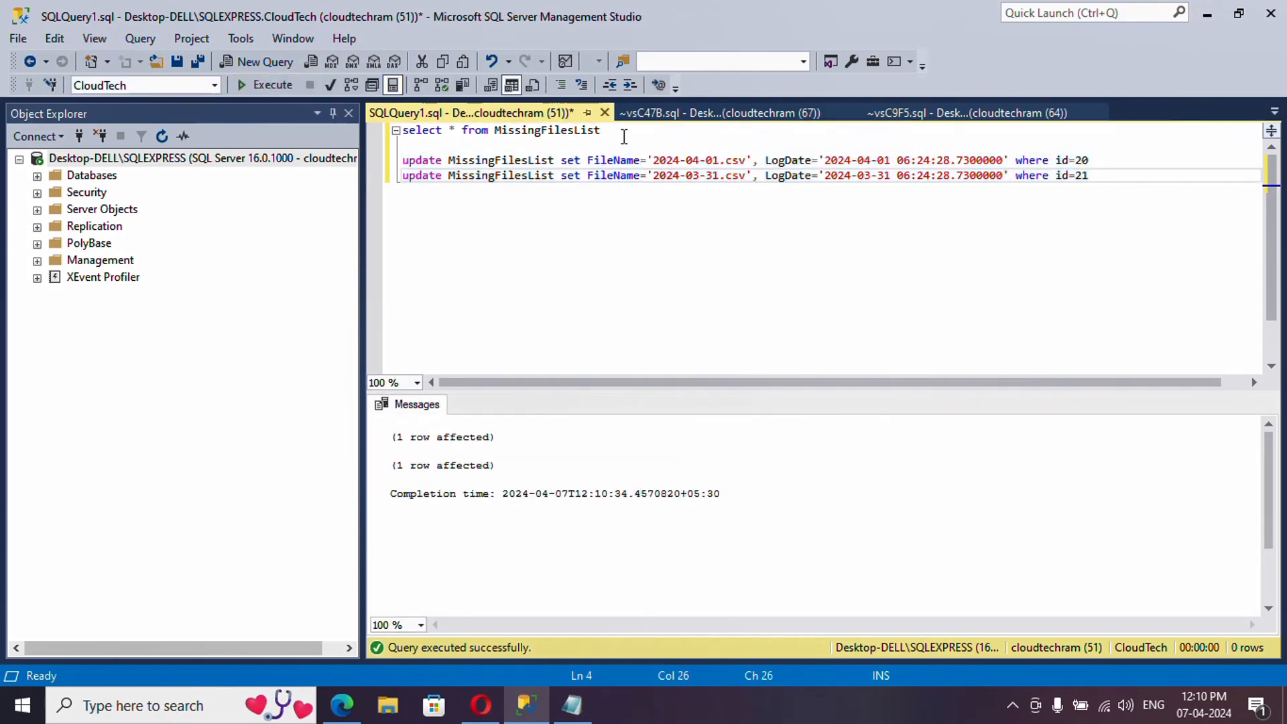
drag(624, 137, 379, 135)
click(264, 90)
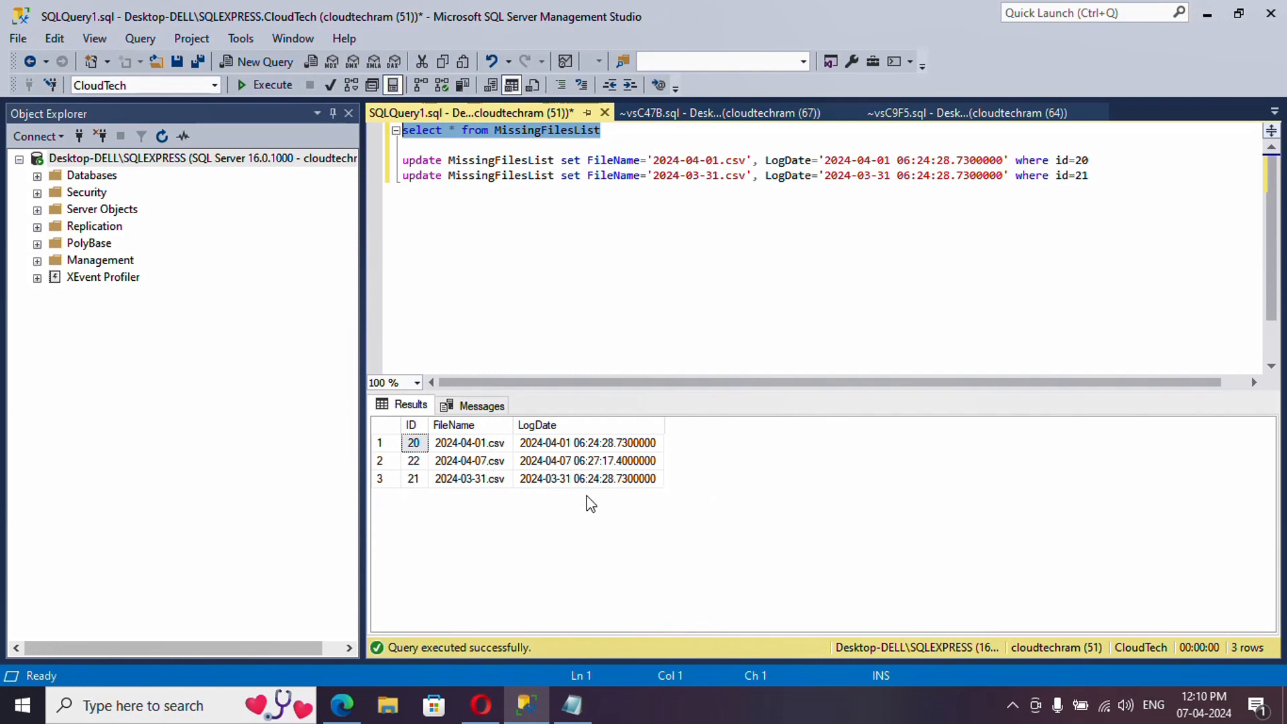
click(1190, 711)
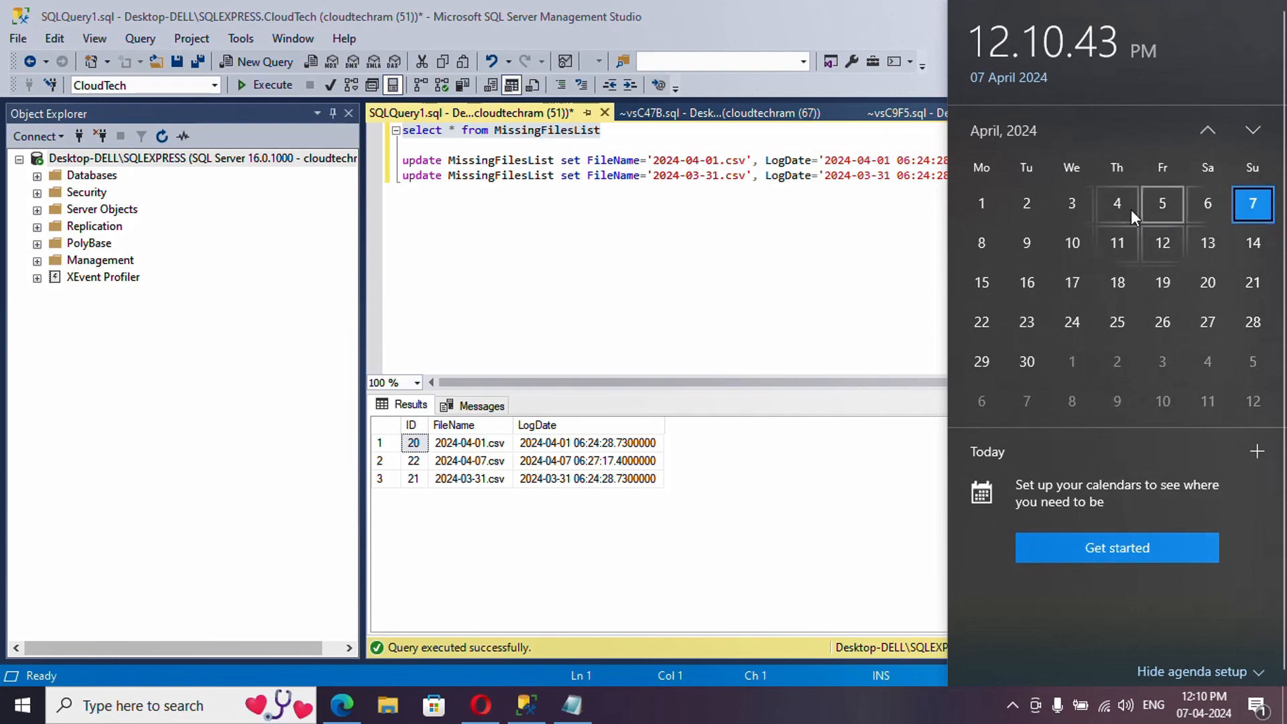
- Check in the taskbar calendar that April 1 is a Monday and March 31 a Sunday
scroll(1020, 244, up, 1)
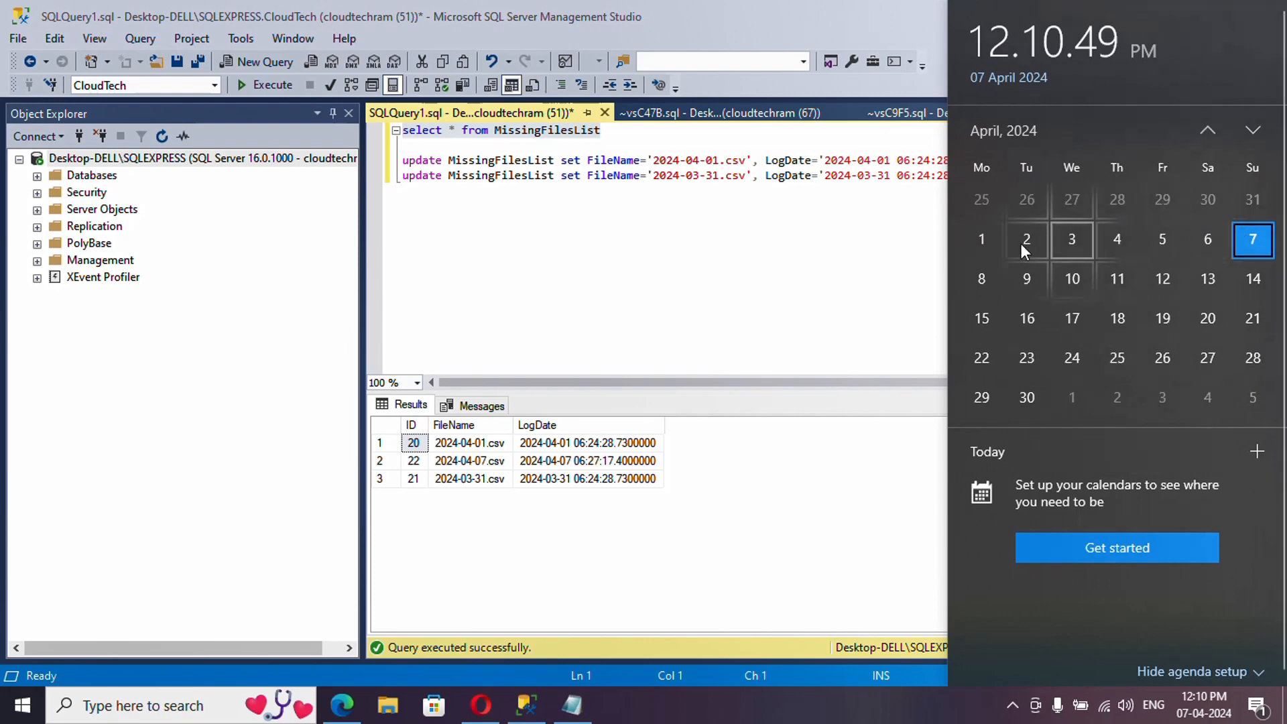
click(981, 244)
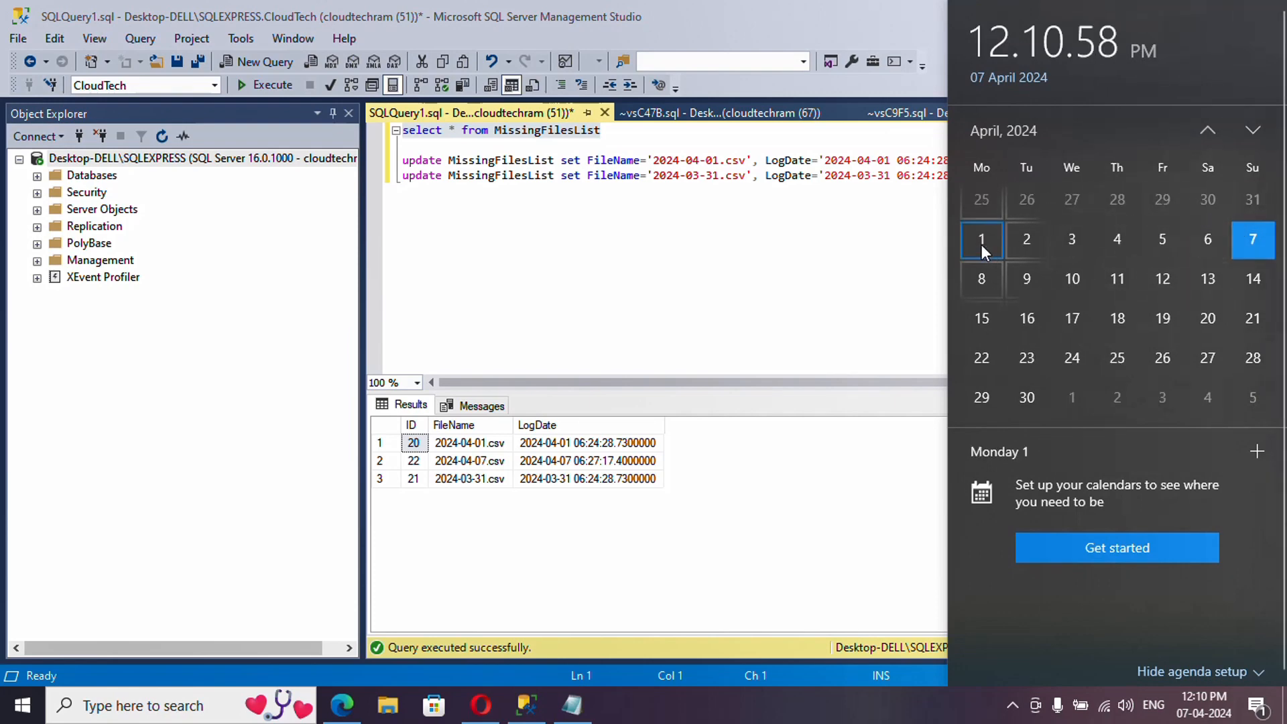
click(1251, 244)
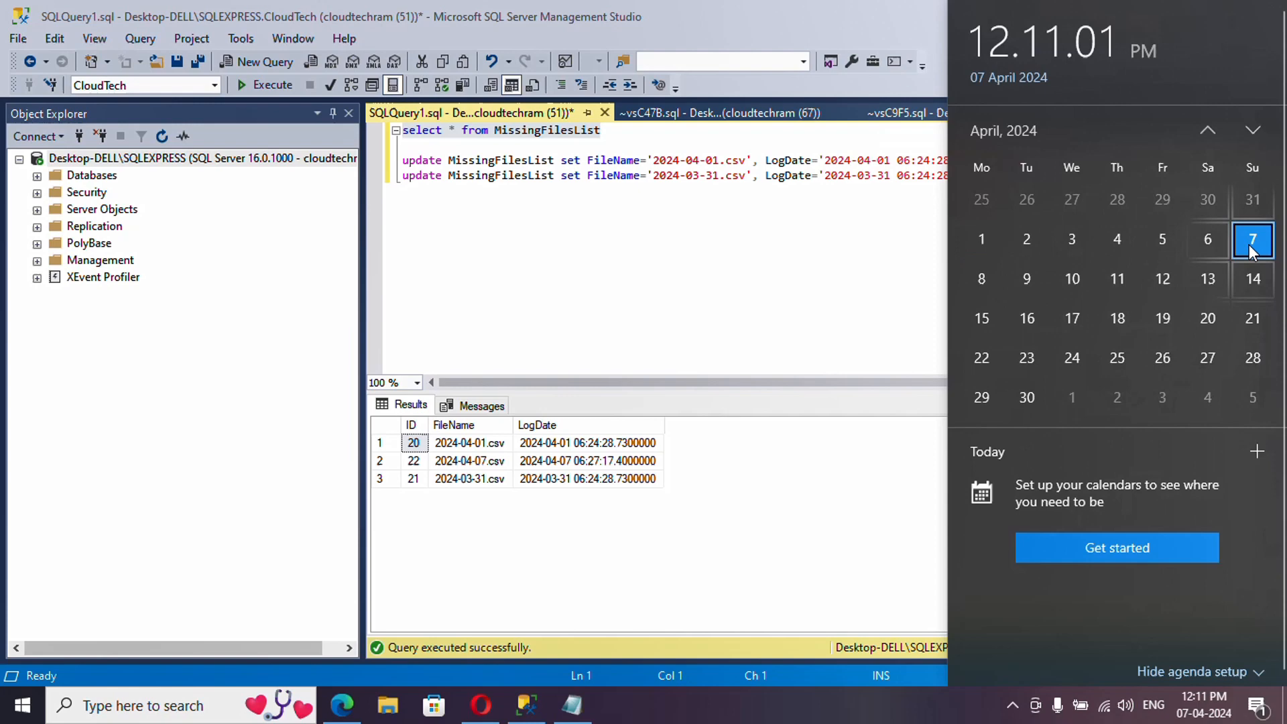
click(1252, 201)
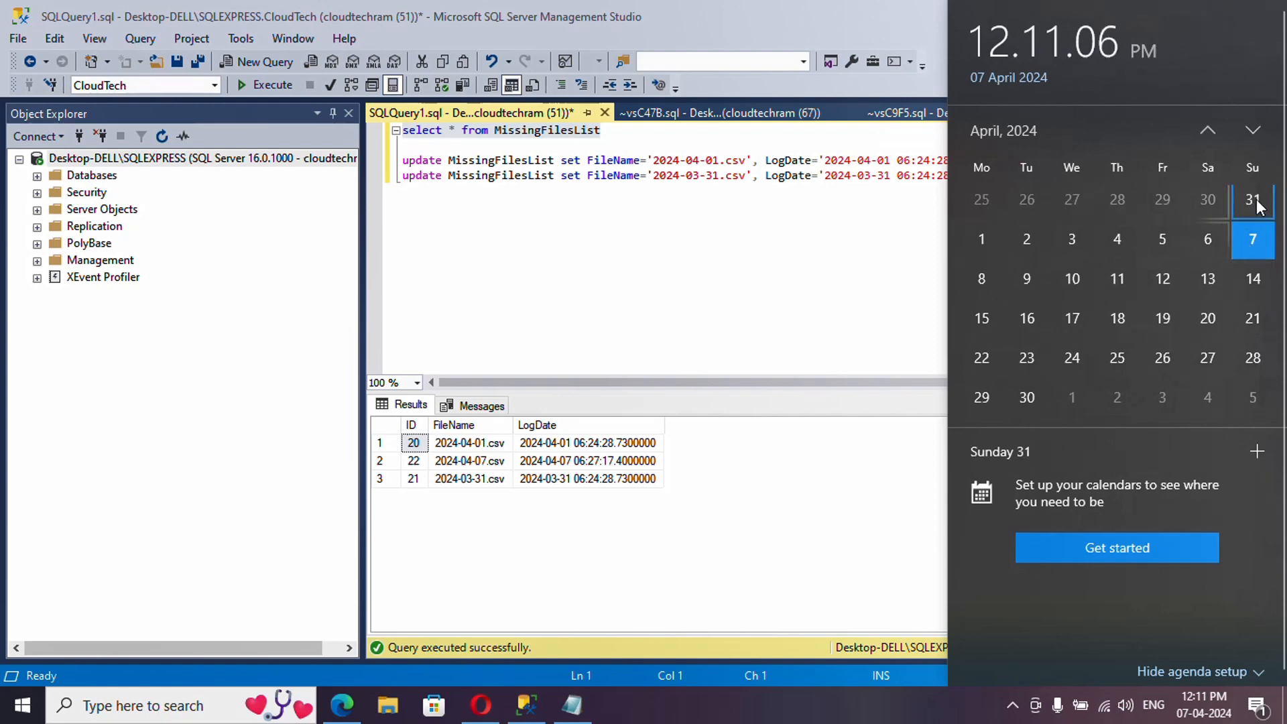
click(984, 243)
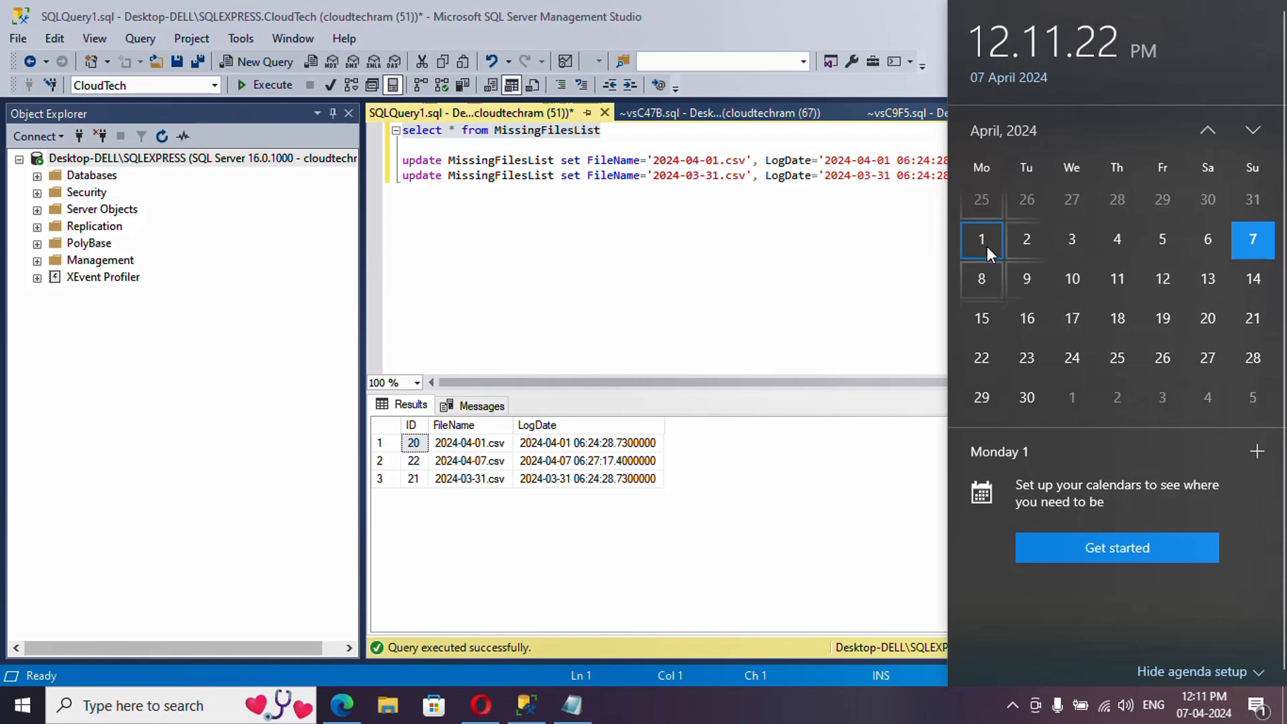
- Close the calendar and select the 2024-04-01.csv row in the results
click(567, 463)
drag(413, 443, 592, 444)
click(1112, 177)
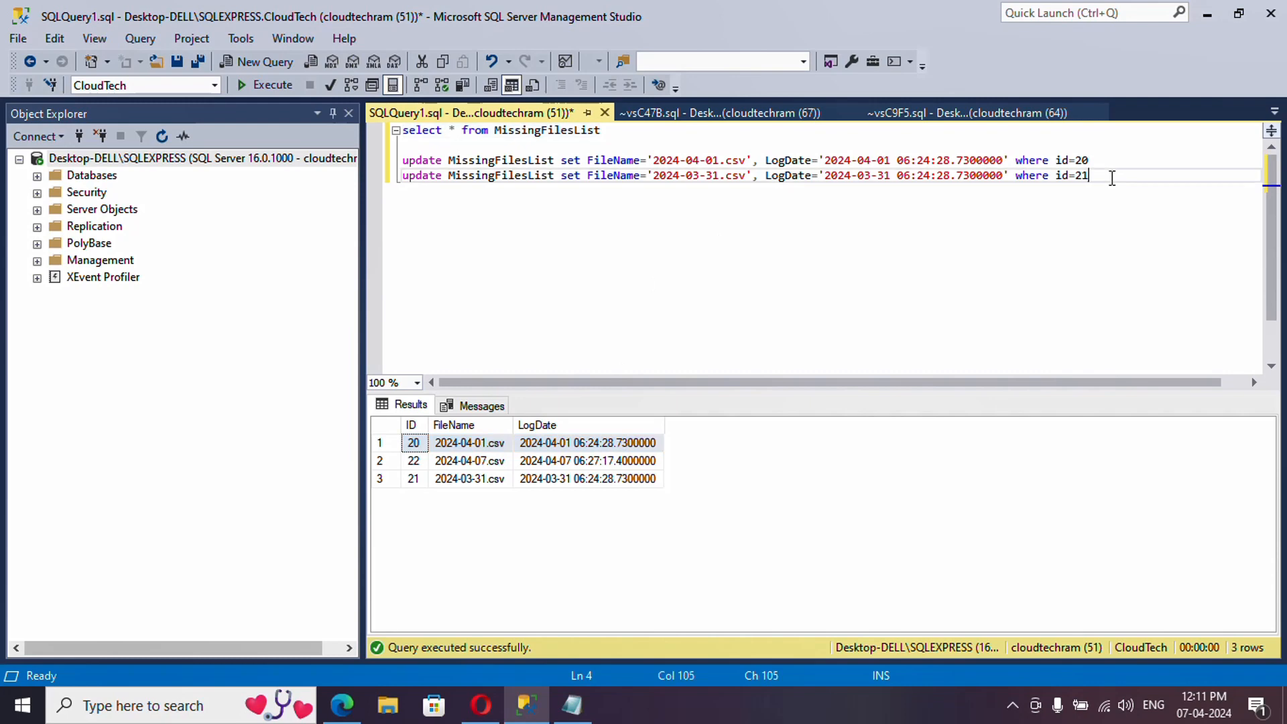
- Paste and run the query for MissingFilesList file names logged in the last seven days
key(Return)
key(Return)
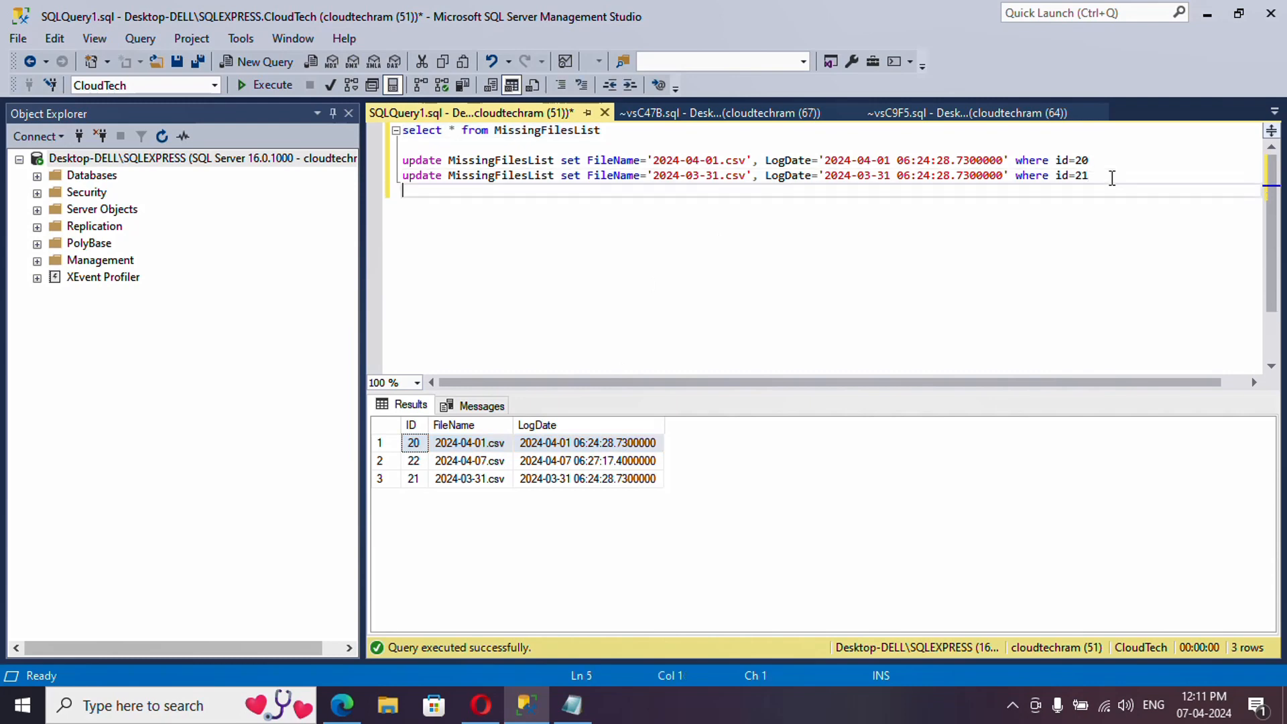
text(Select FileName from MissingFilesList where LogDate >= DATEADD(day,-7, GETDATE()))
drag(959, 209, 369, 202)
click(244, 86)
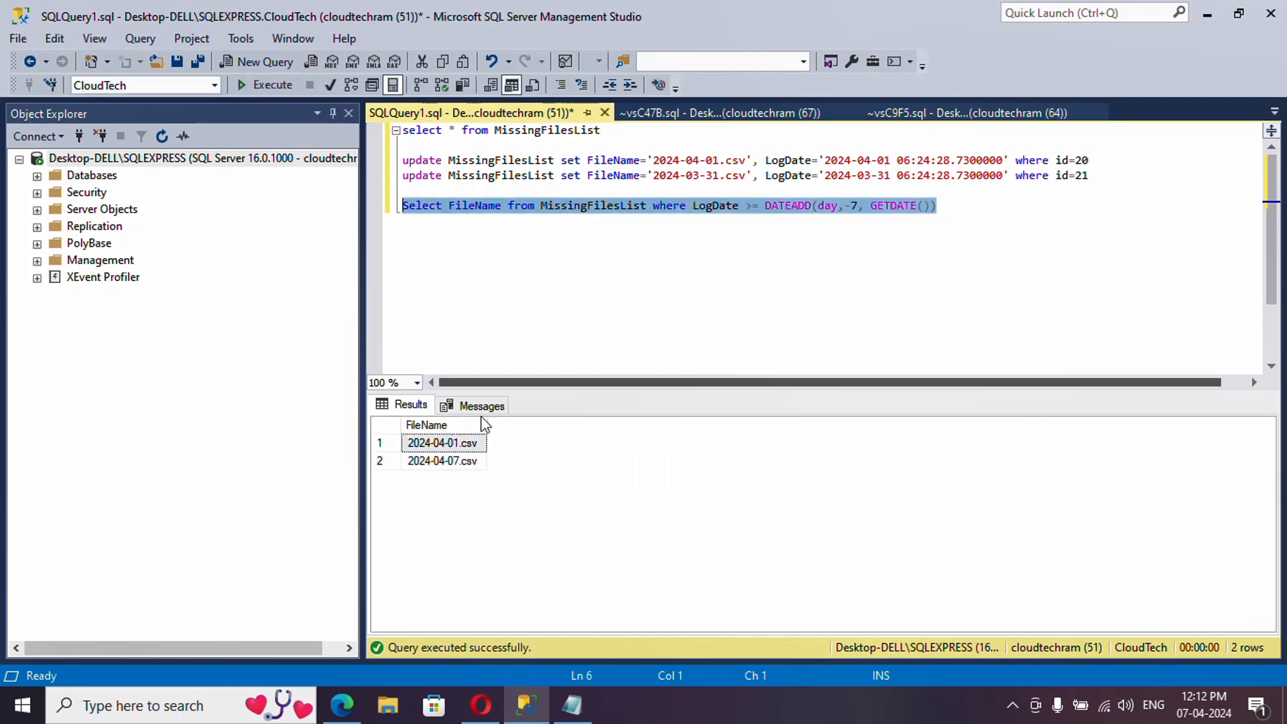
- Review the returned 2024-04-07.csv and 2024-04-01.csv against the DATEADD(day,-7,GETDATE()) filter
click(463, 463)
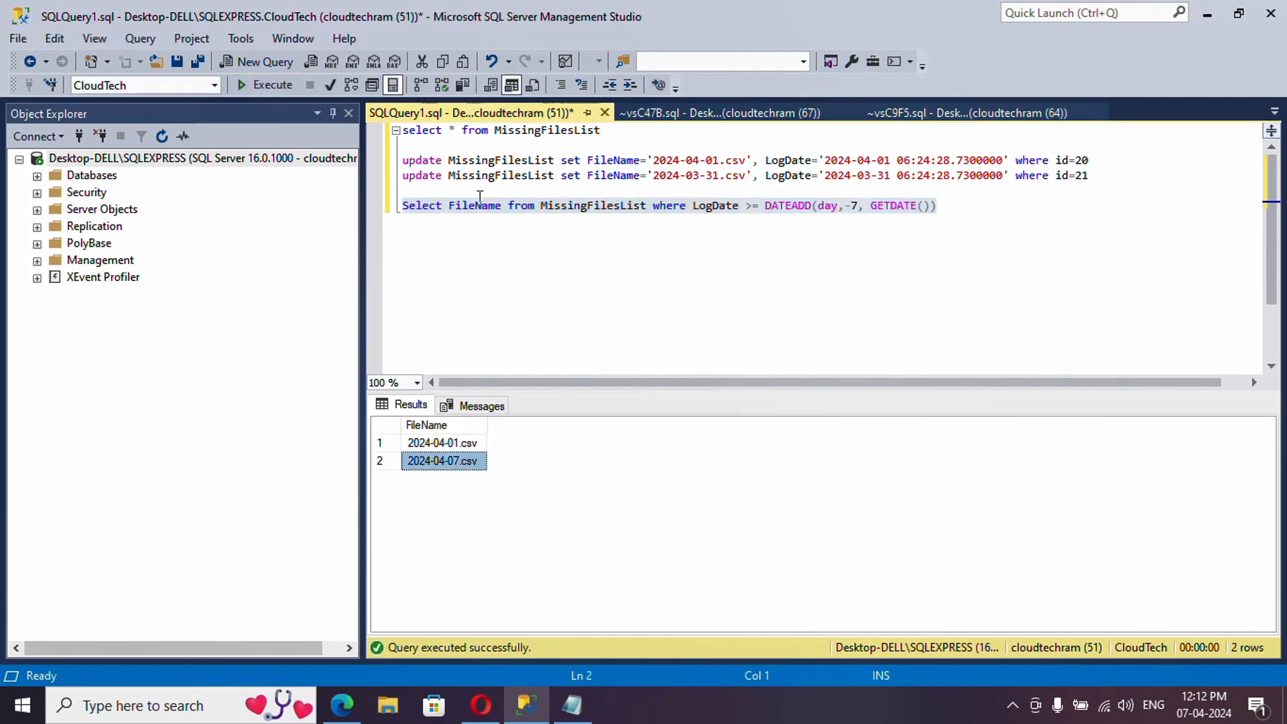
double_click(473, 207)
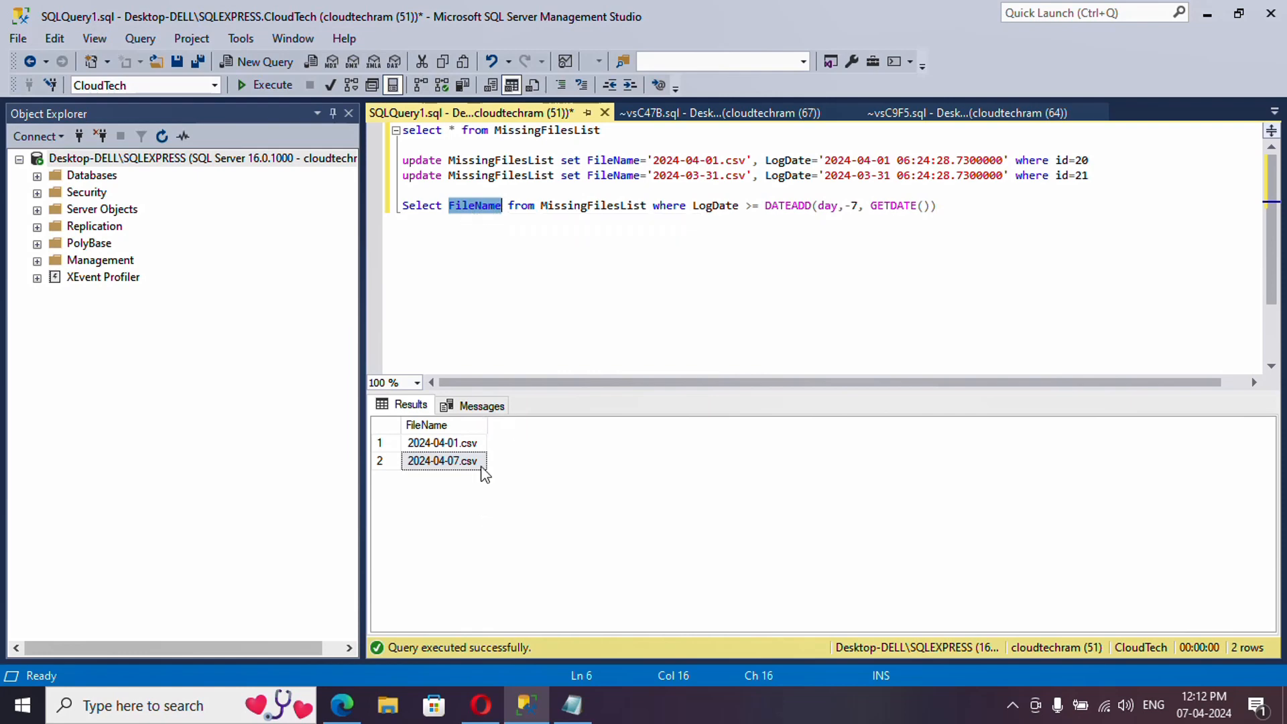
click(439, 442)
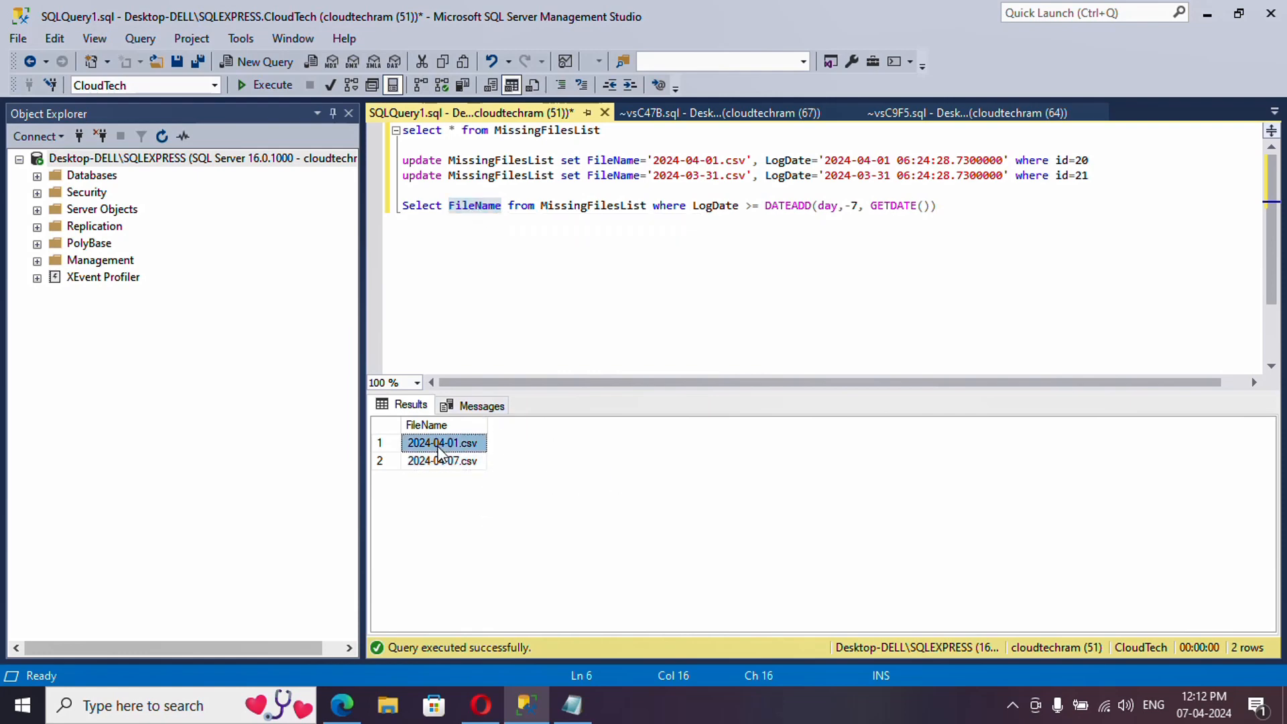
click(442, 463)
double_click(715, 207)
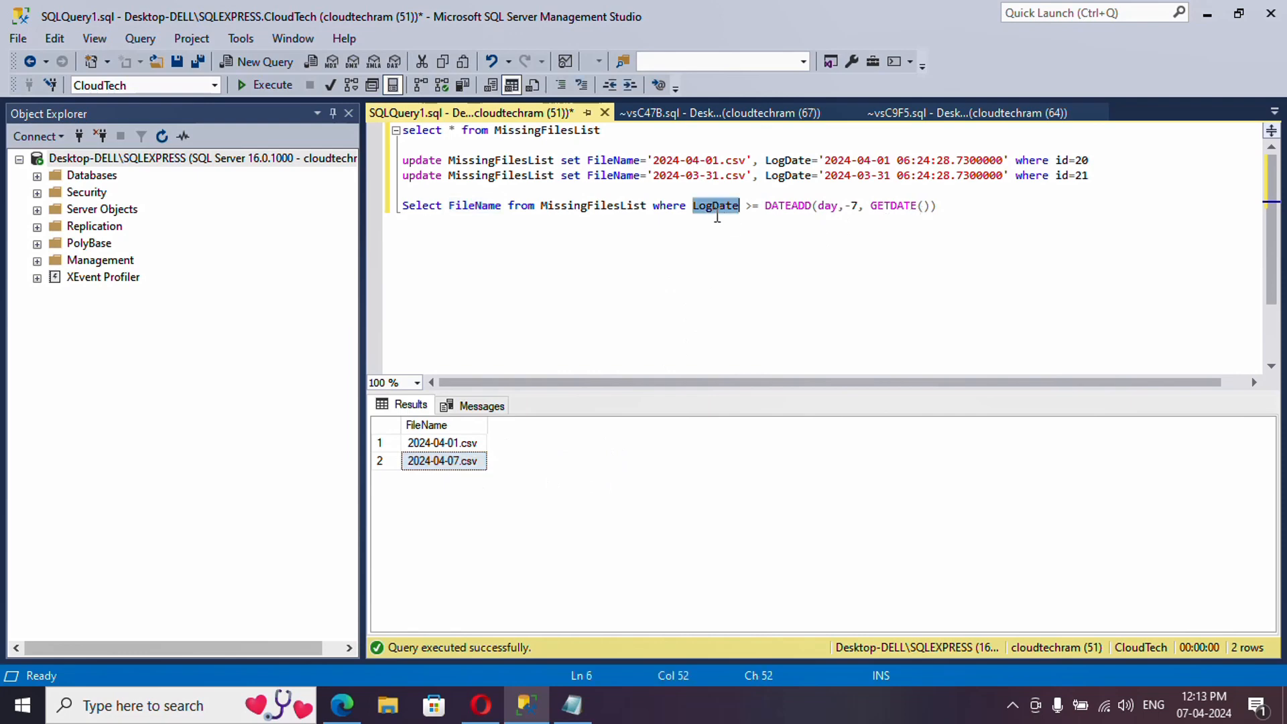
click(852, 207)
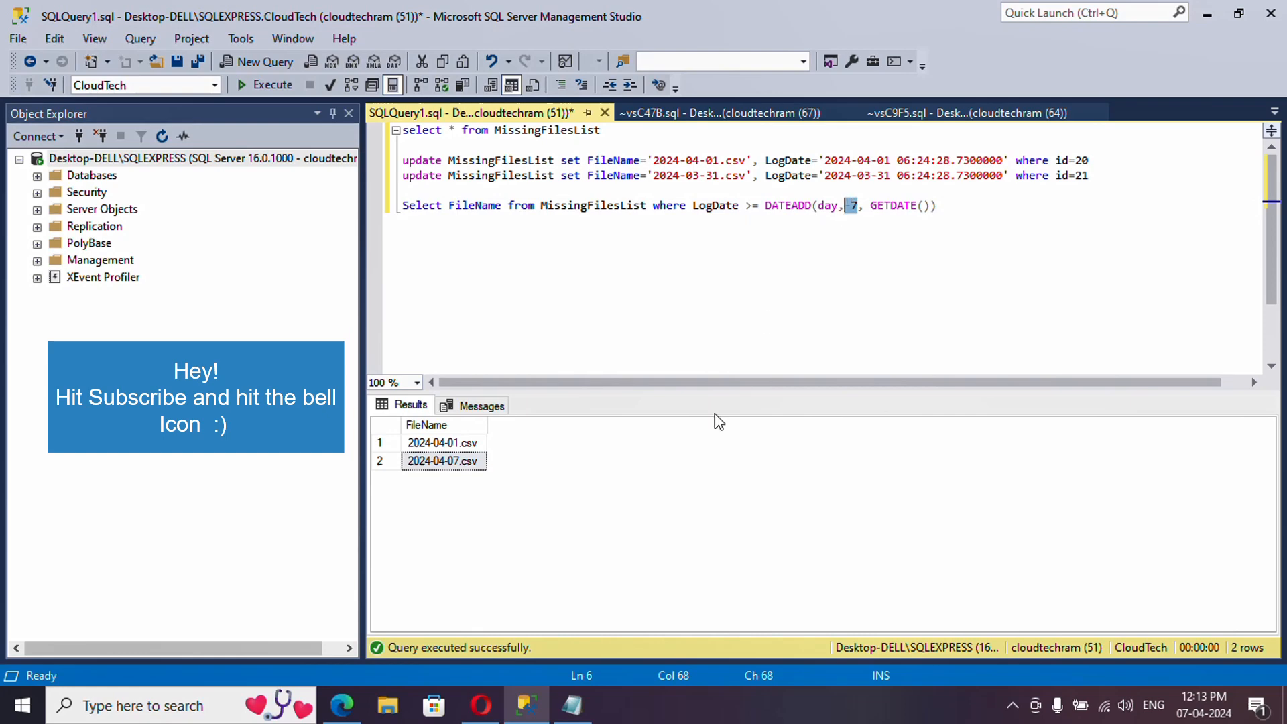
- Verify the seven-day window on the calendar and copy the last-week query
click(1204, 706)
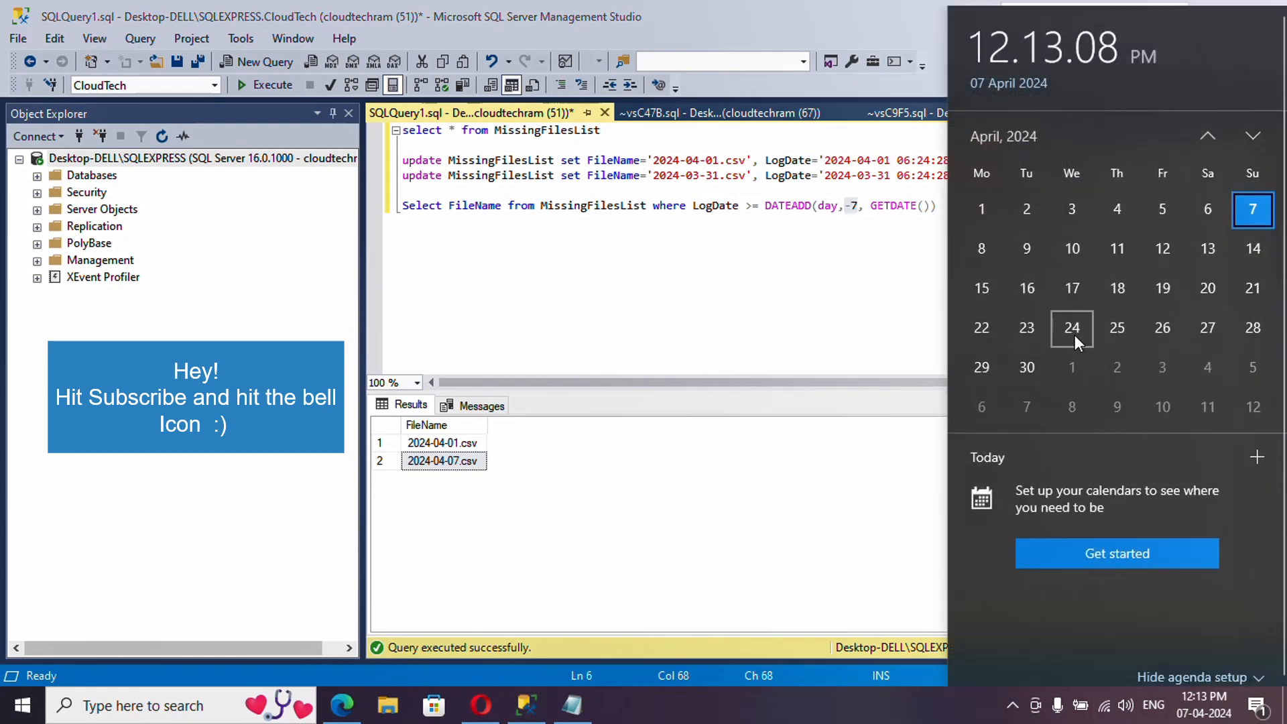
click(983, 206)
double_click(894, 207)
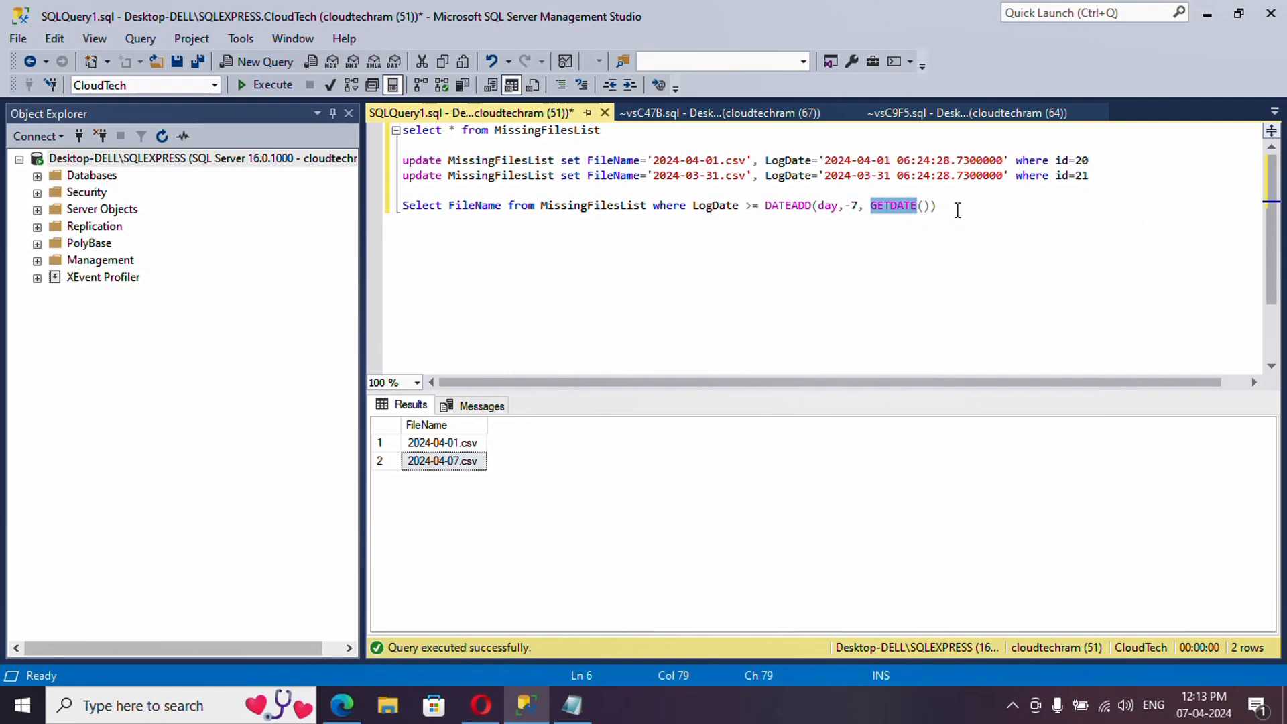
drag(966, 210, 402, 210)
key(ctrl+c)
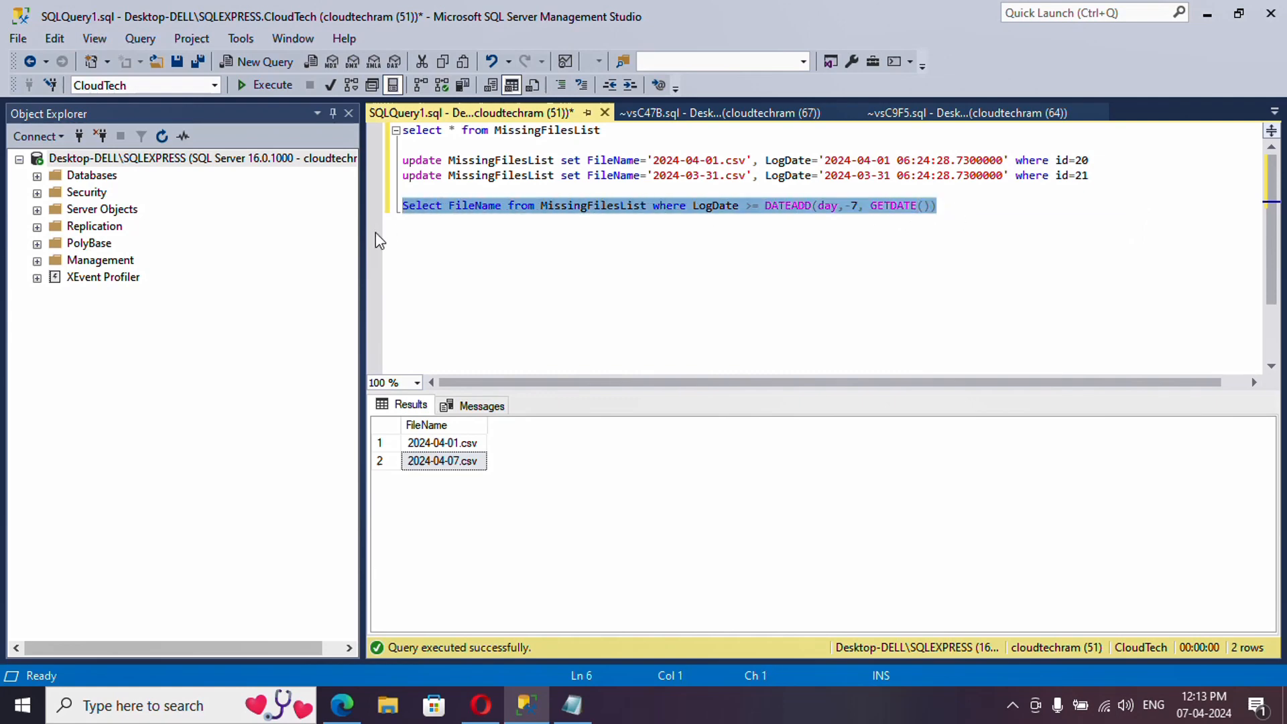
click(480, 705)
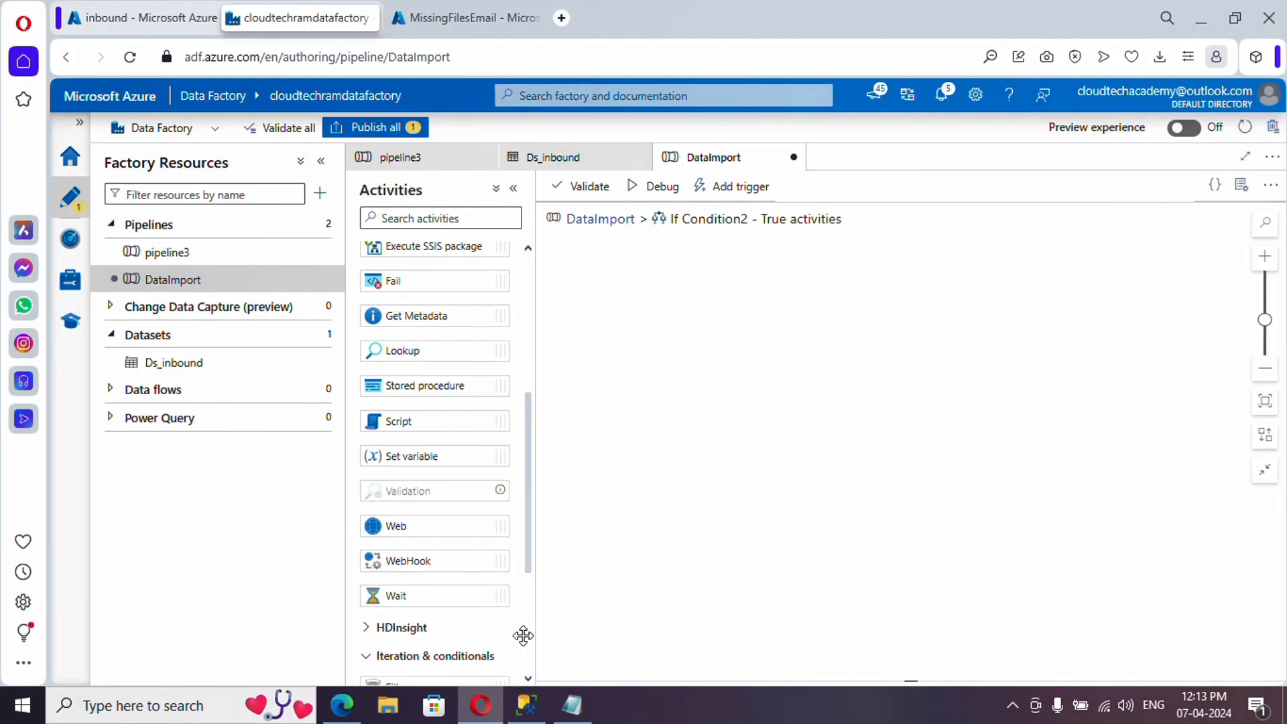
- Add a Script activity to the True branch using SqlServer1 with the pasted last-seven-days query
drag(433, 432, 707, 354)
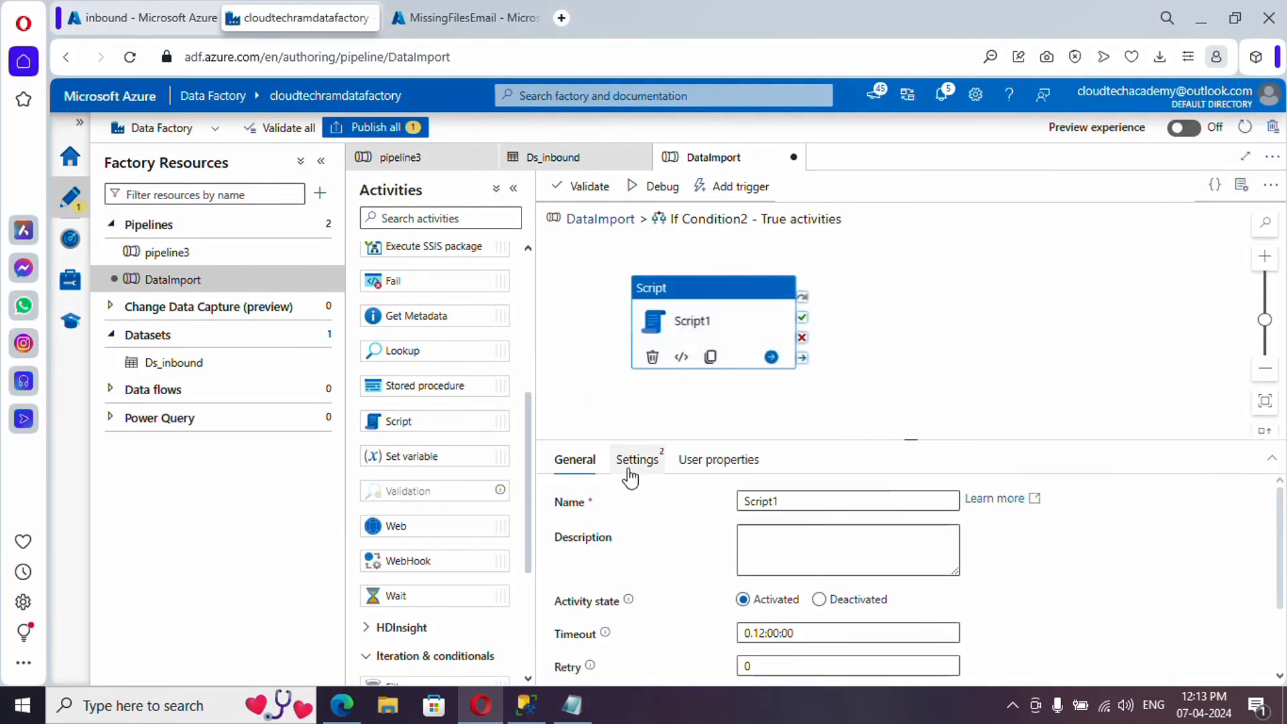
click(650, 461)
click(798, 504)
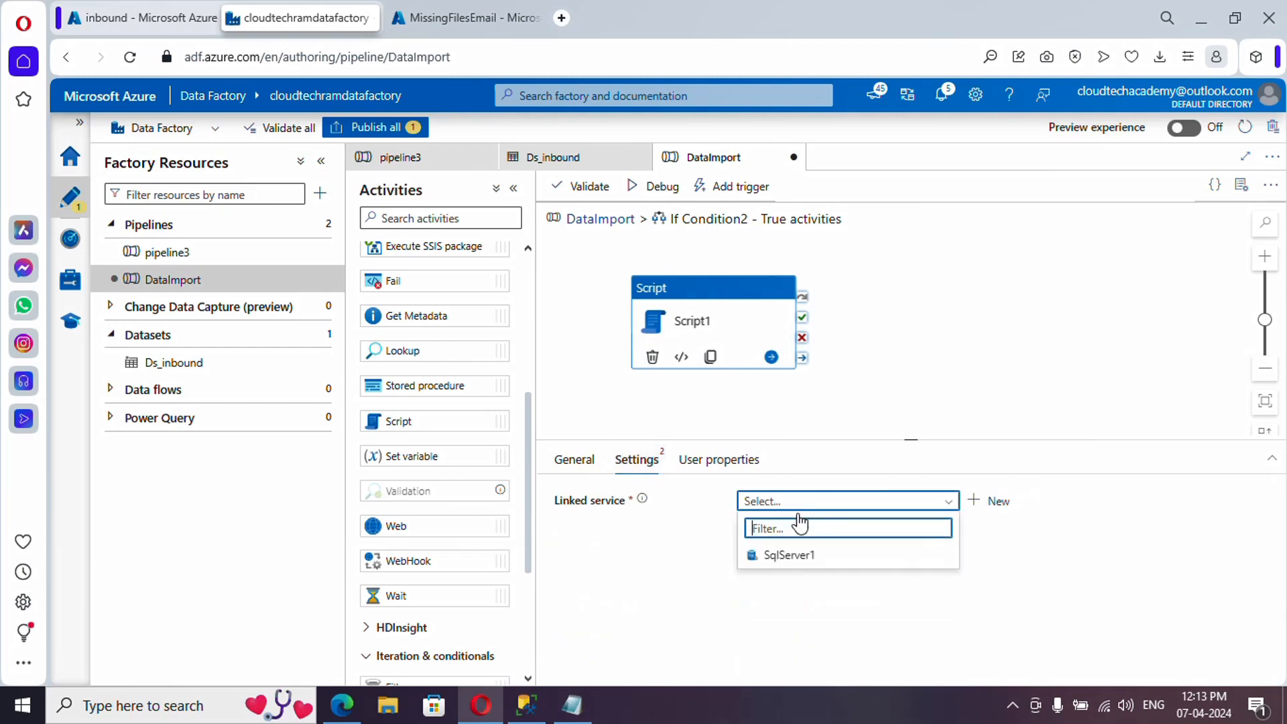
click(798, 561)
click(790, 622)
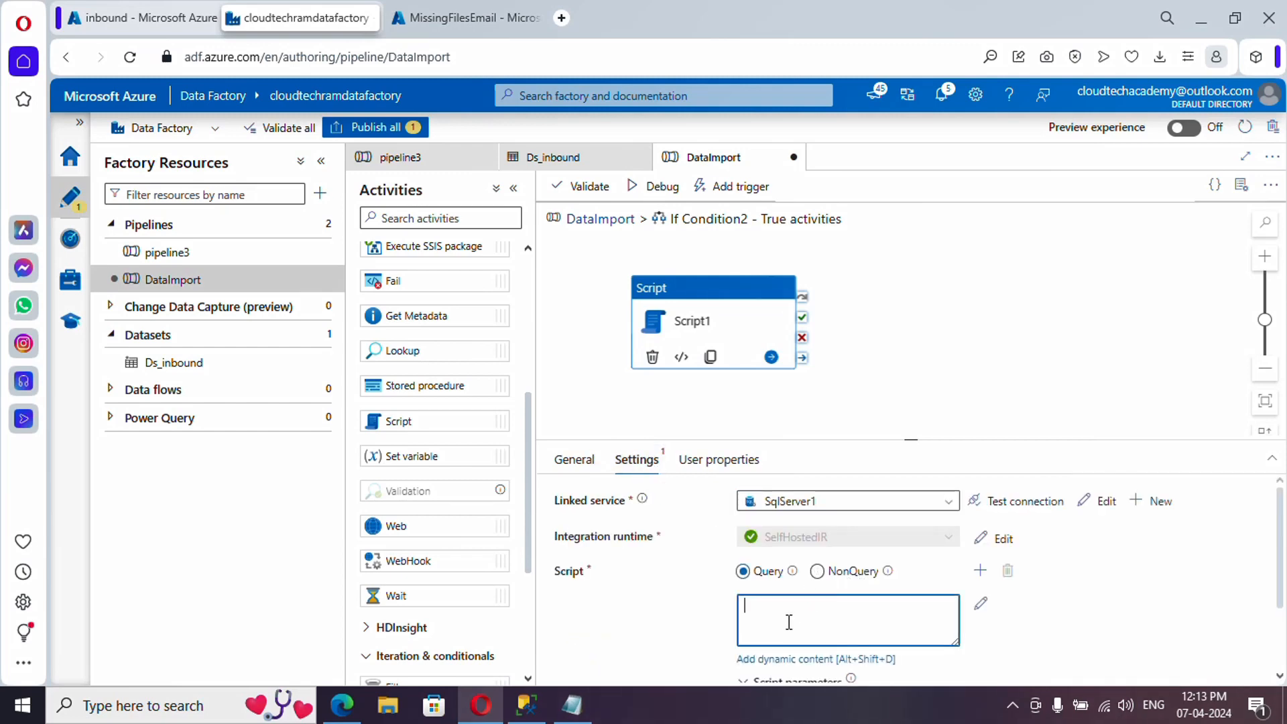
key(ctrl+v)
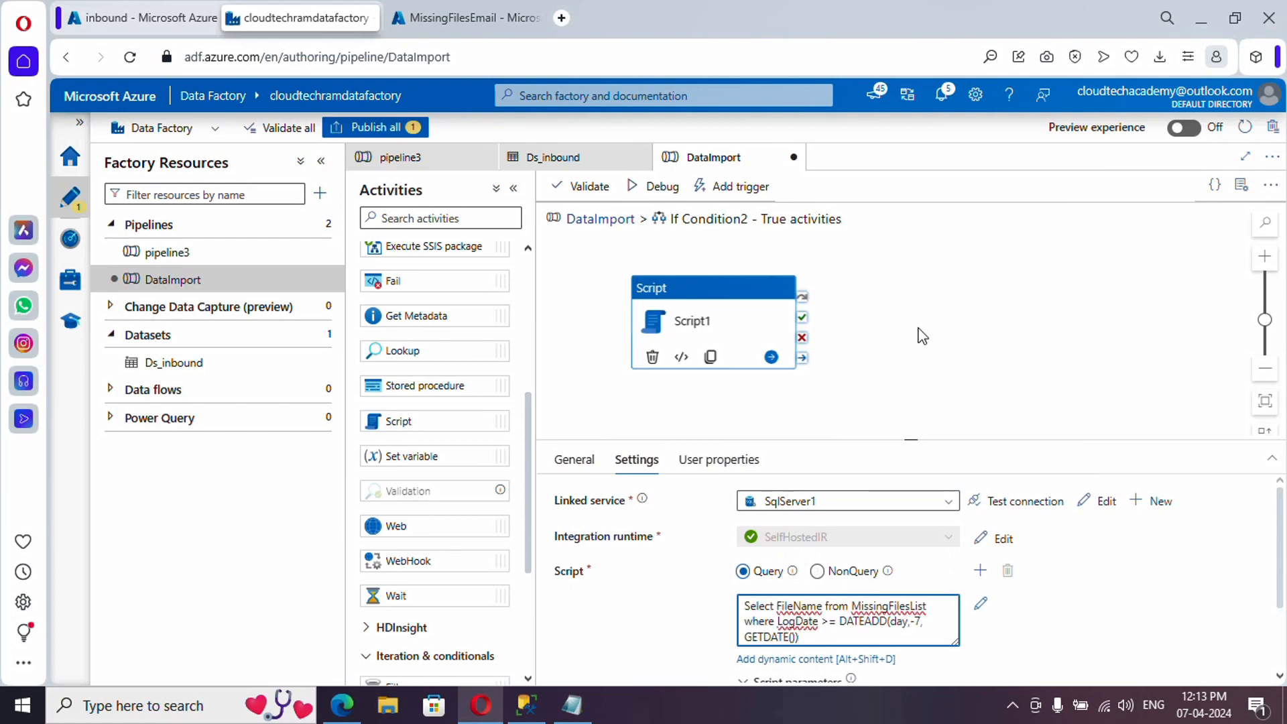
- Select the two returned file names in Management Studio for reference
click(530, 711)
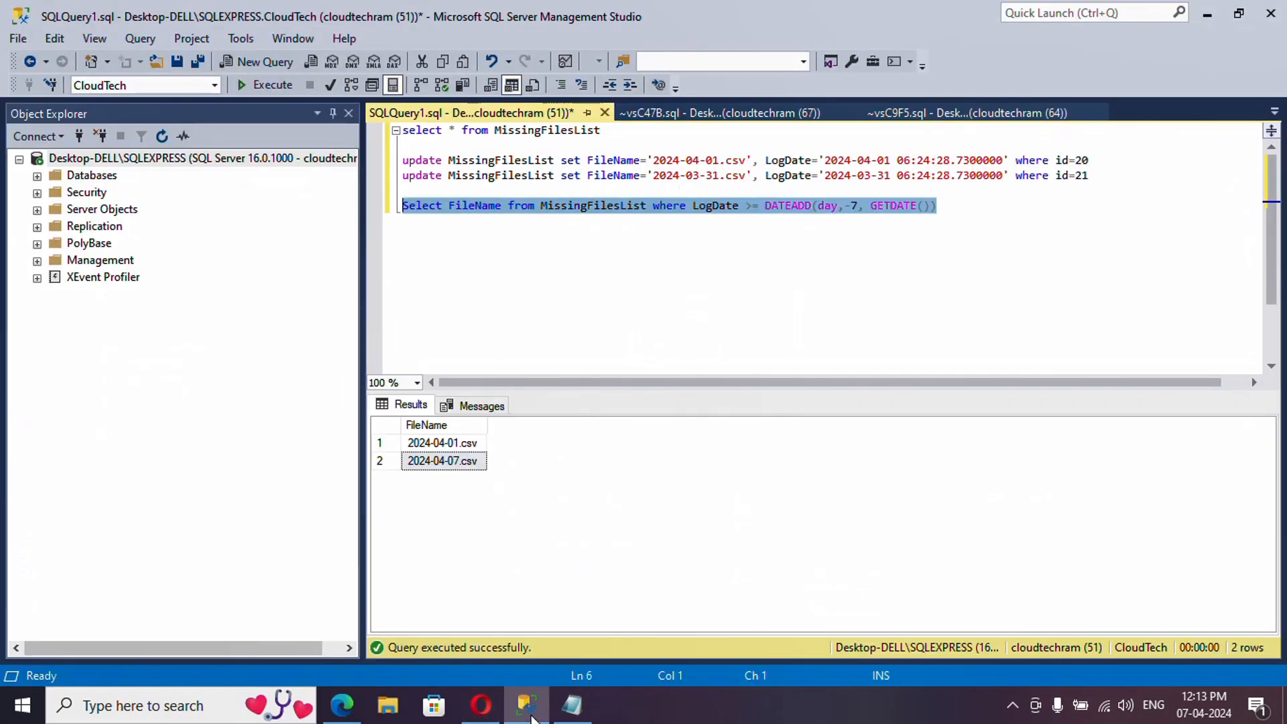
click(453, 445)
drag(460, 448, 460, 462)
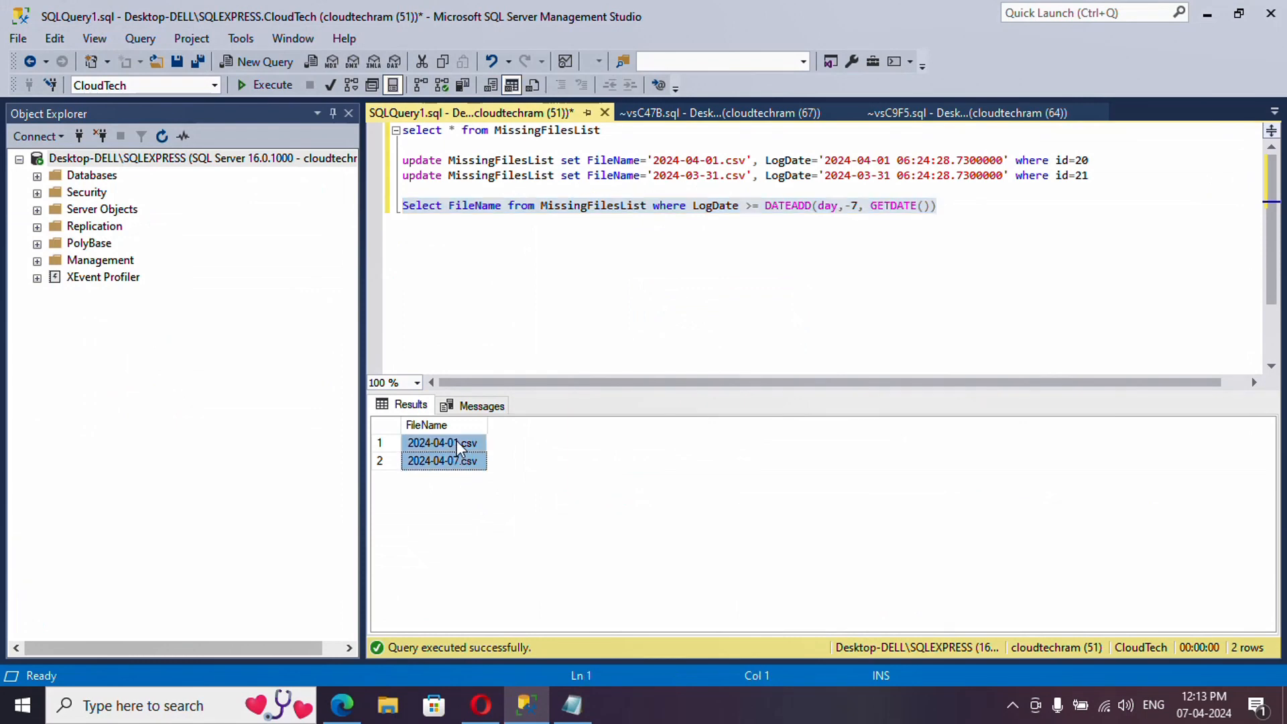
key(alt+Tab)
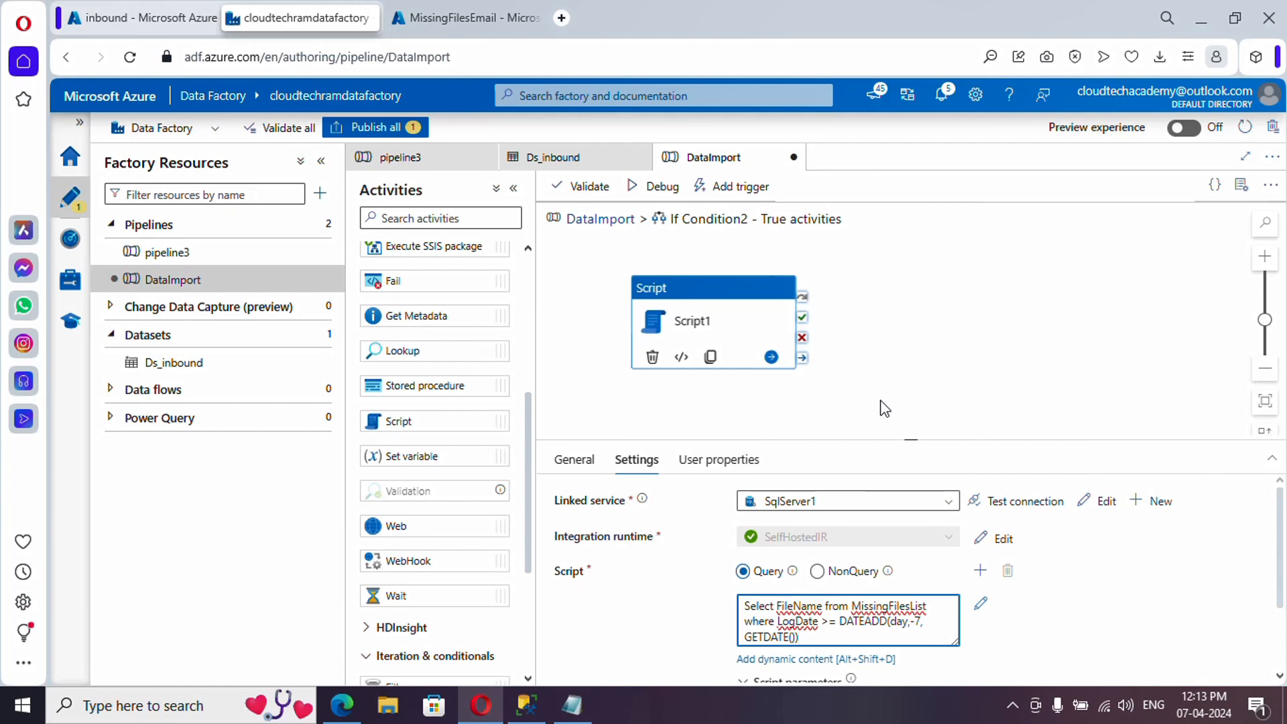
click(466, 17)
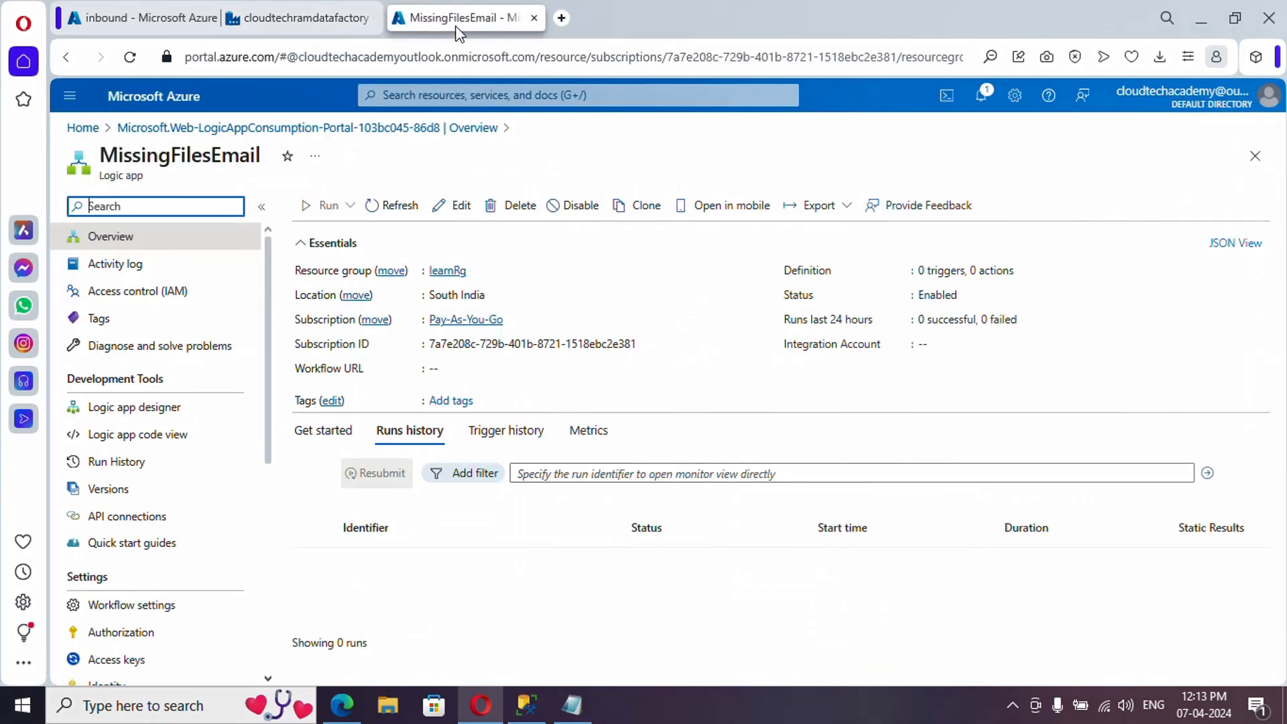
- Open the MissingFilesEmail designer's trigger list, then finish editing the Script query in Data Factory
click(157, 414)
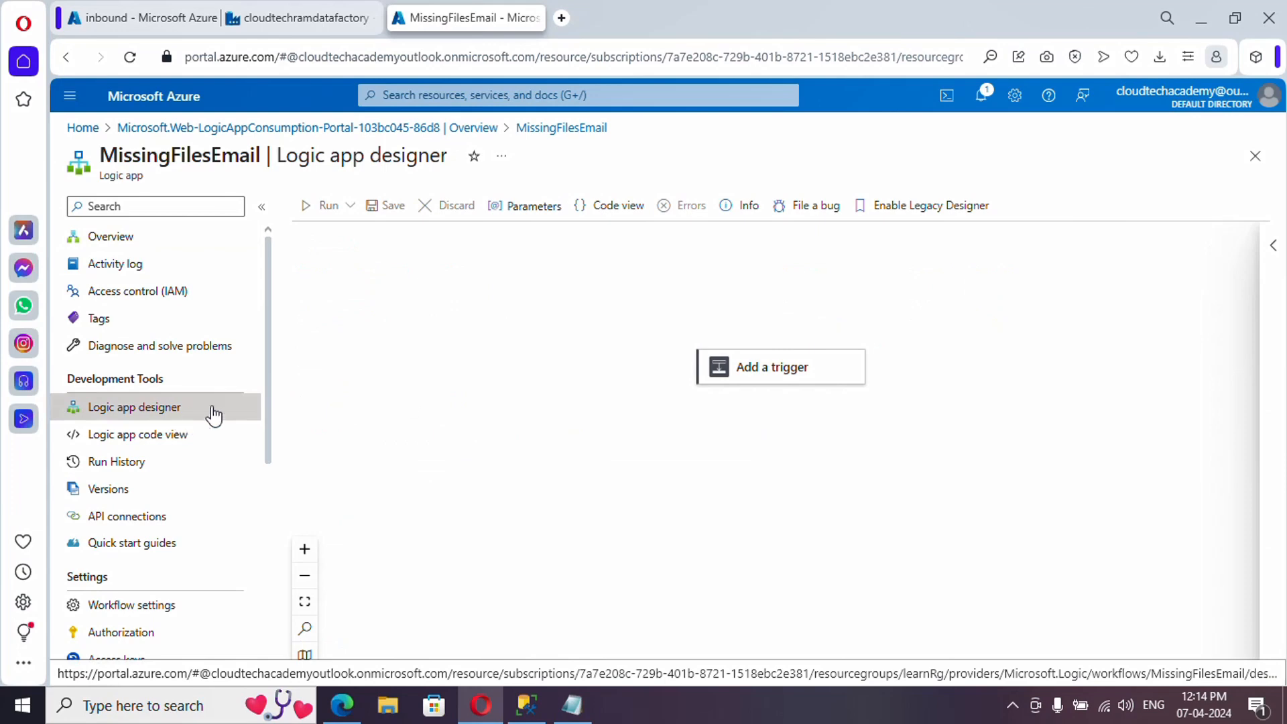
click(783, 379)
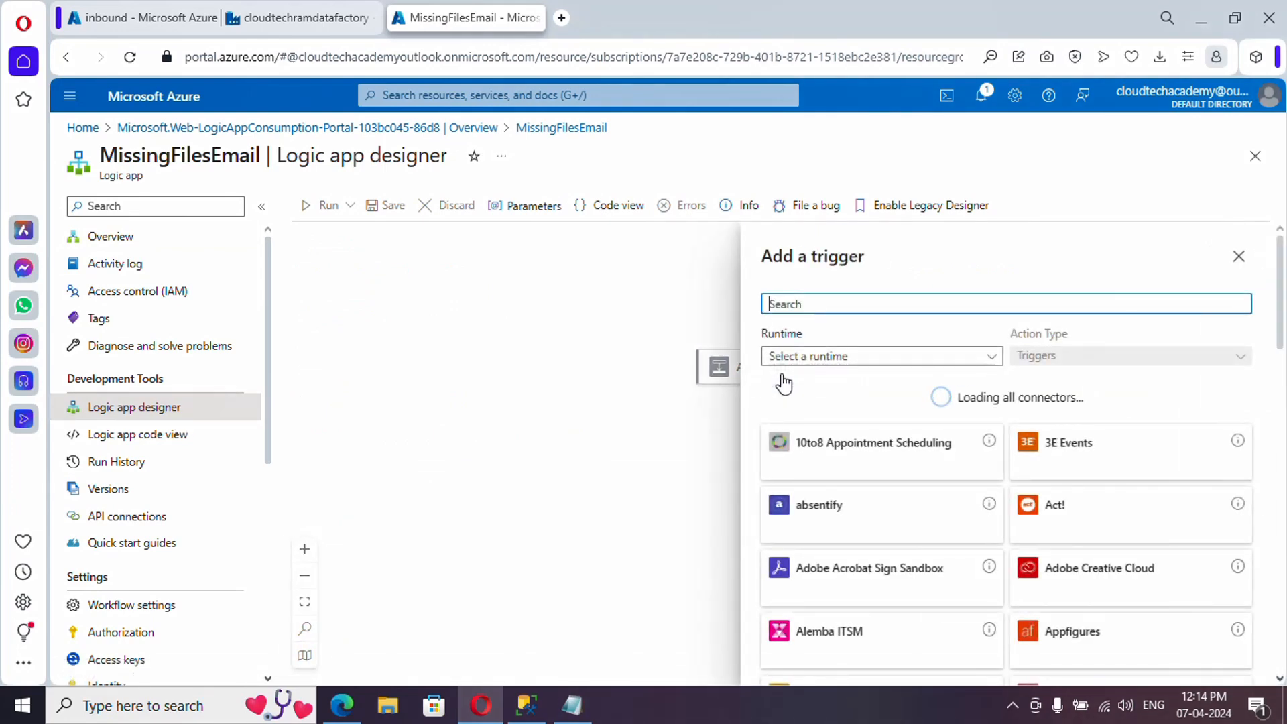
click(293, 21)
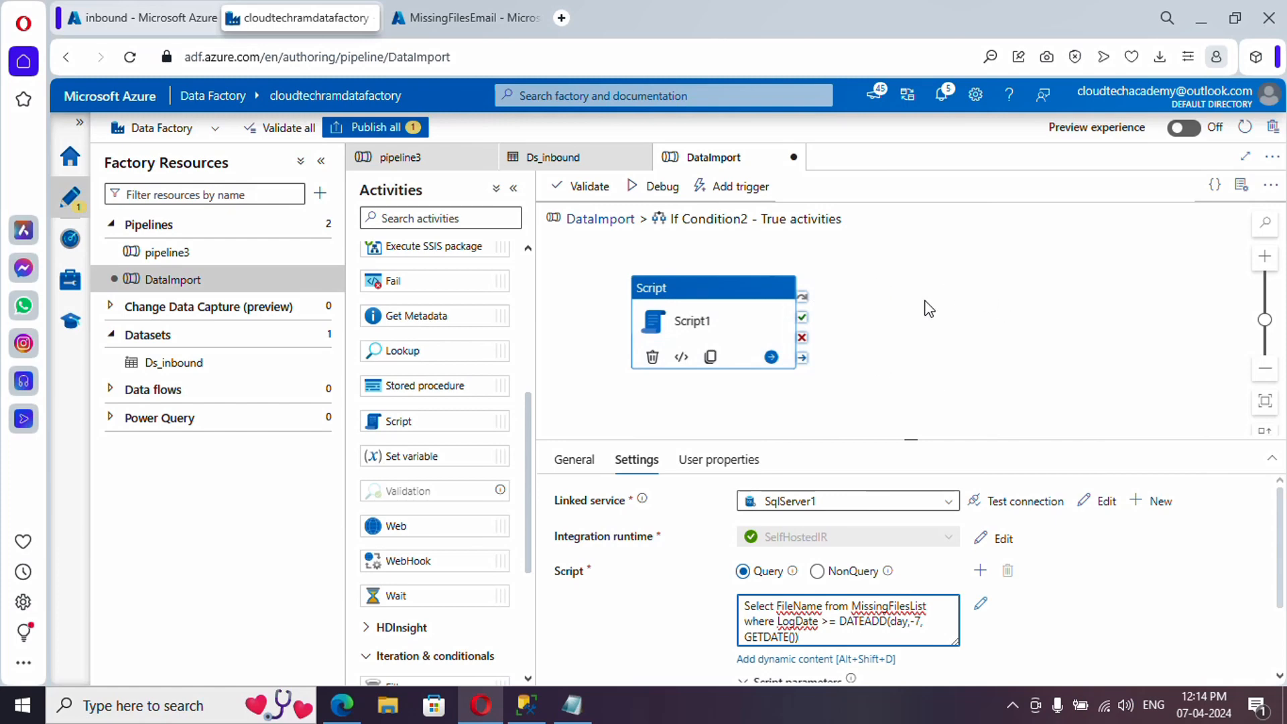
click(806, 636)
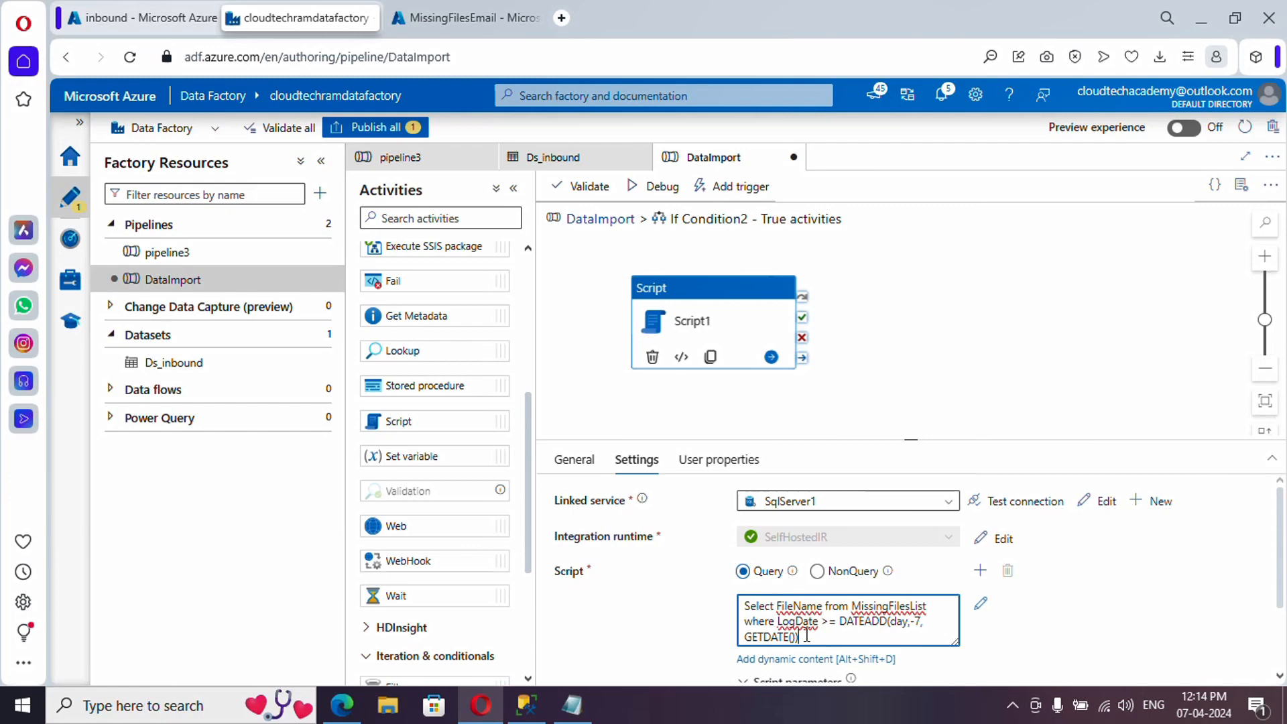
click(904, 535)
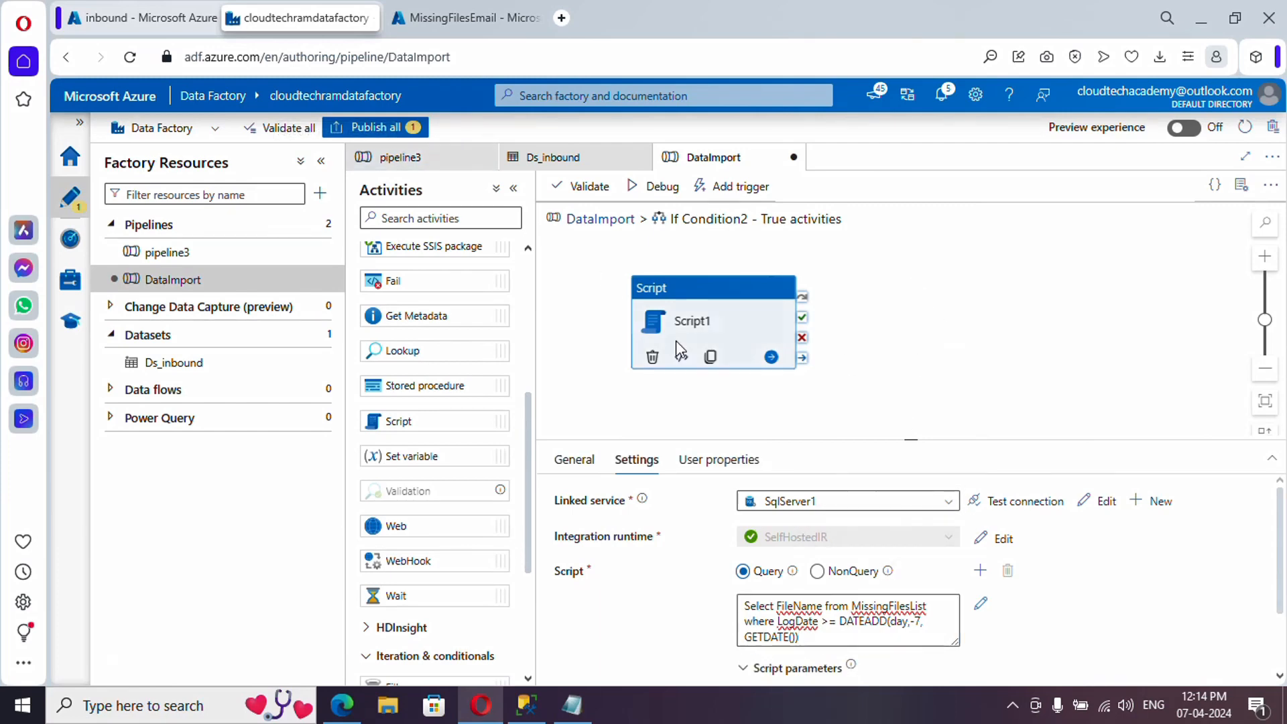
- Search triggers for 'r' and add 'When a HTTP request is received' from the Request connector
click(447, 20)
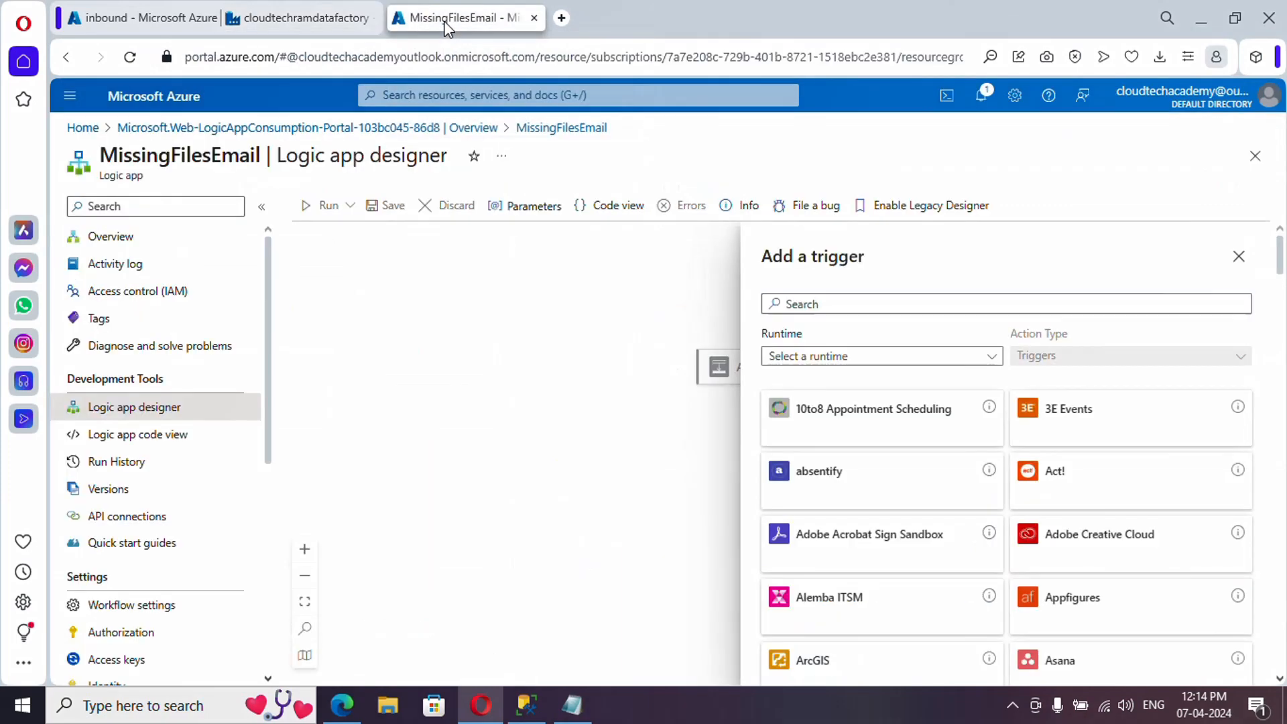
click(809, 305)
text(requ)
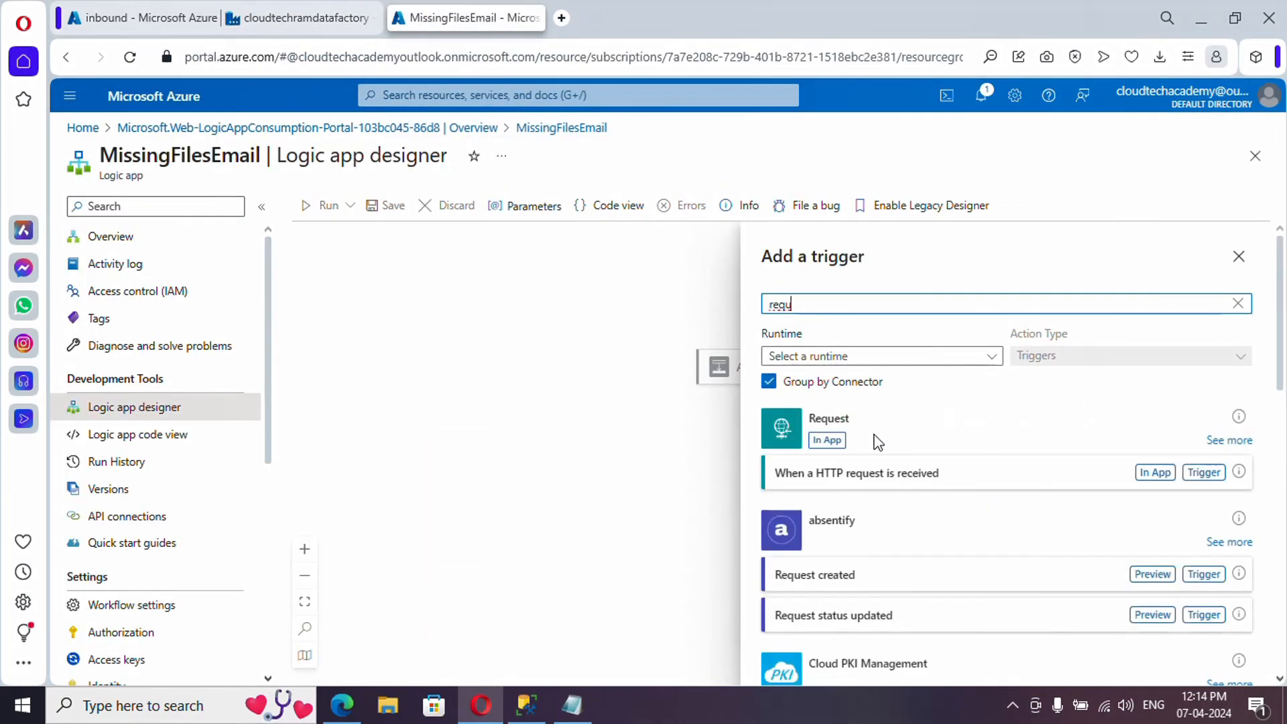
click(1245, 443)
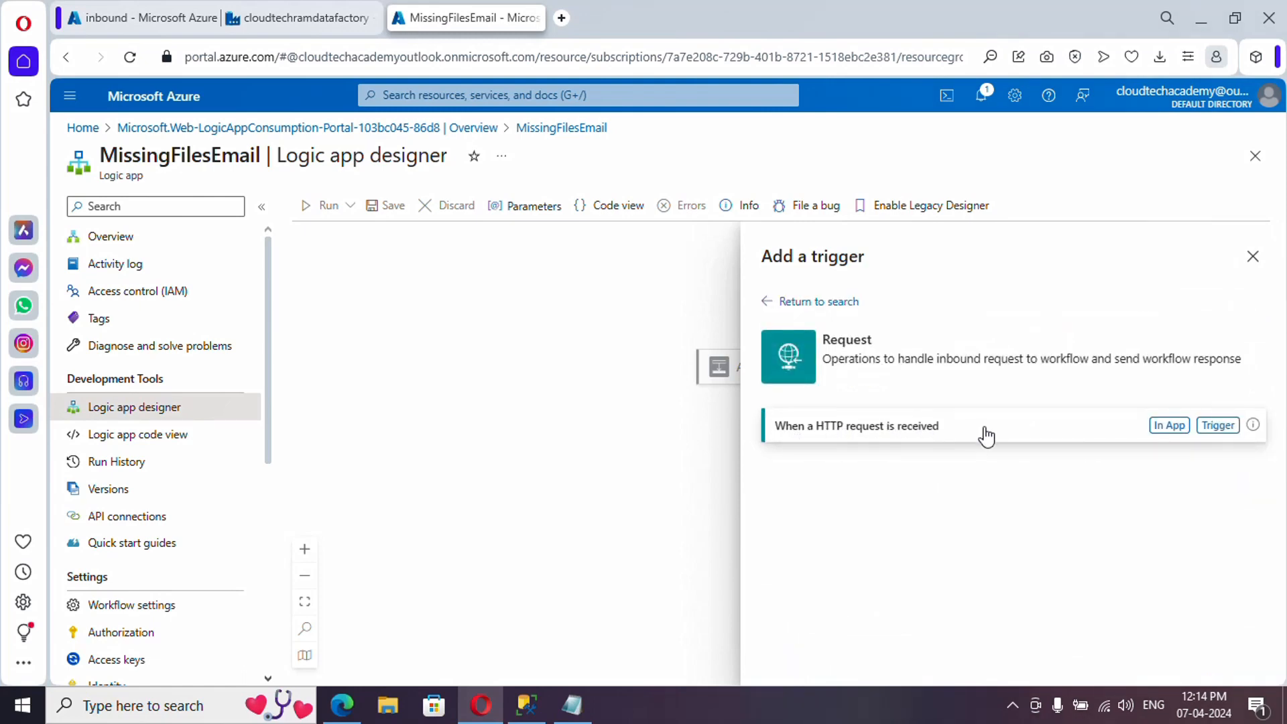
click(1218, 432)
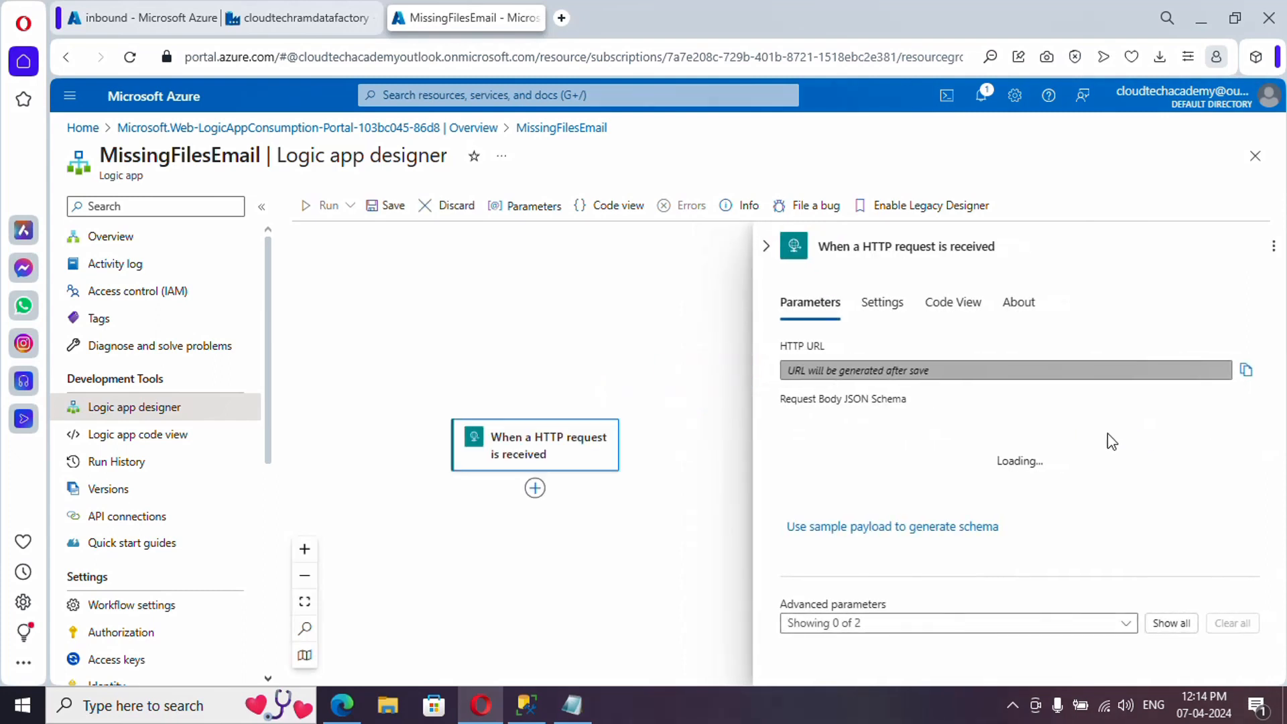
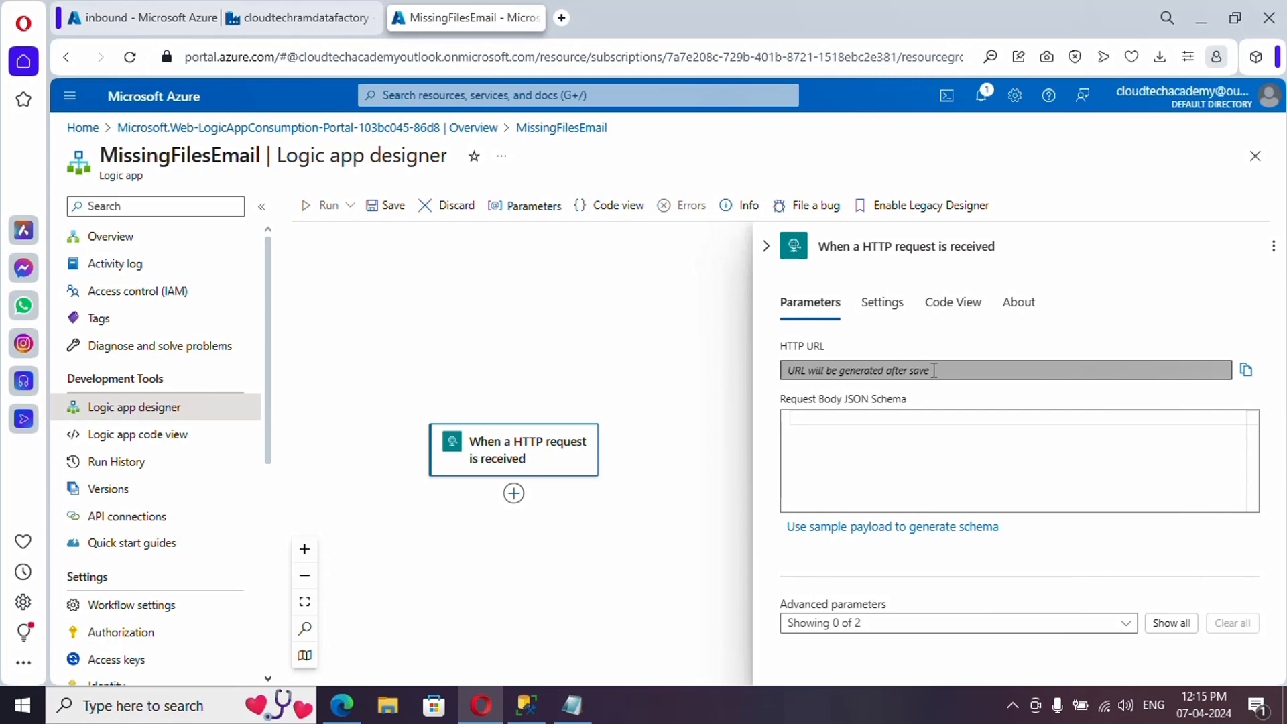
- Save the workflow, copy its generated HTTP POST URL, and switch to the cloudtechramdatafactory tab
click(388, 216)
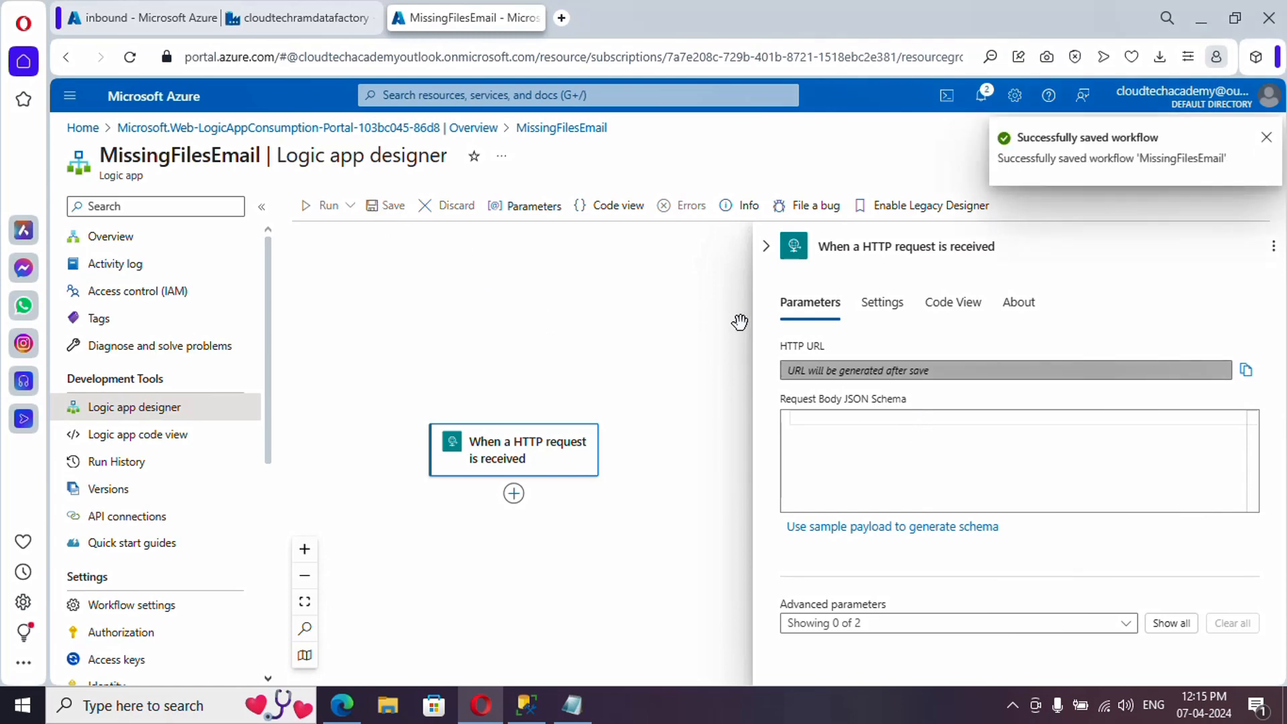
click(1245, 370)
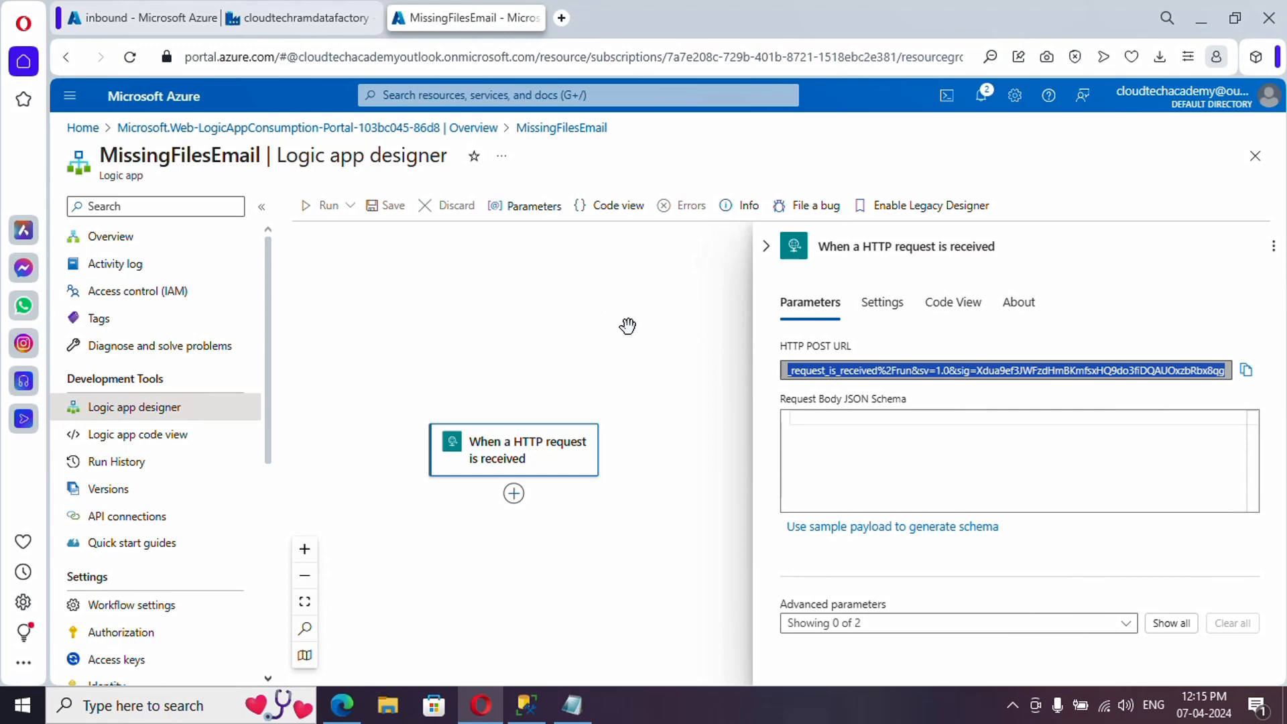
click(288, 18)
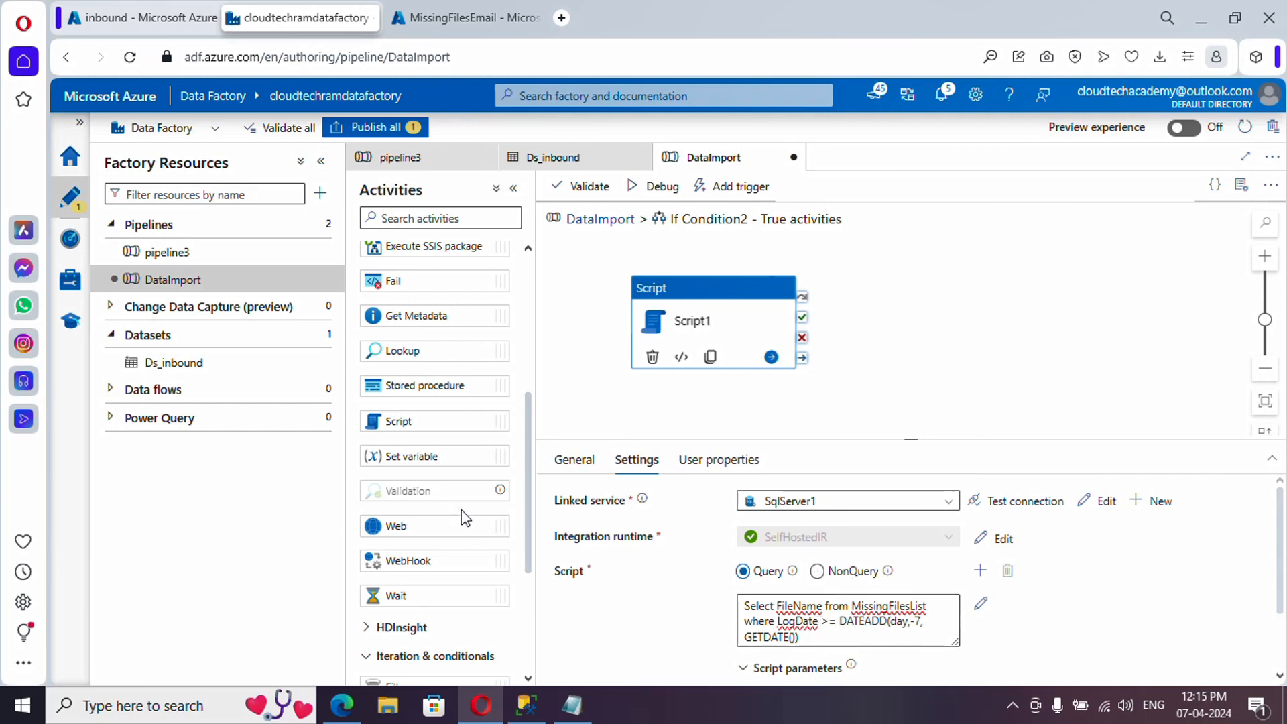
- Add a Web1 activity on Script1's success and paste the Logic App HTTP URL
drag(417, 530, 979, 335)
click(753, 356)
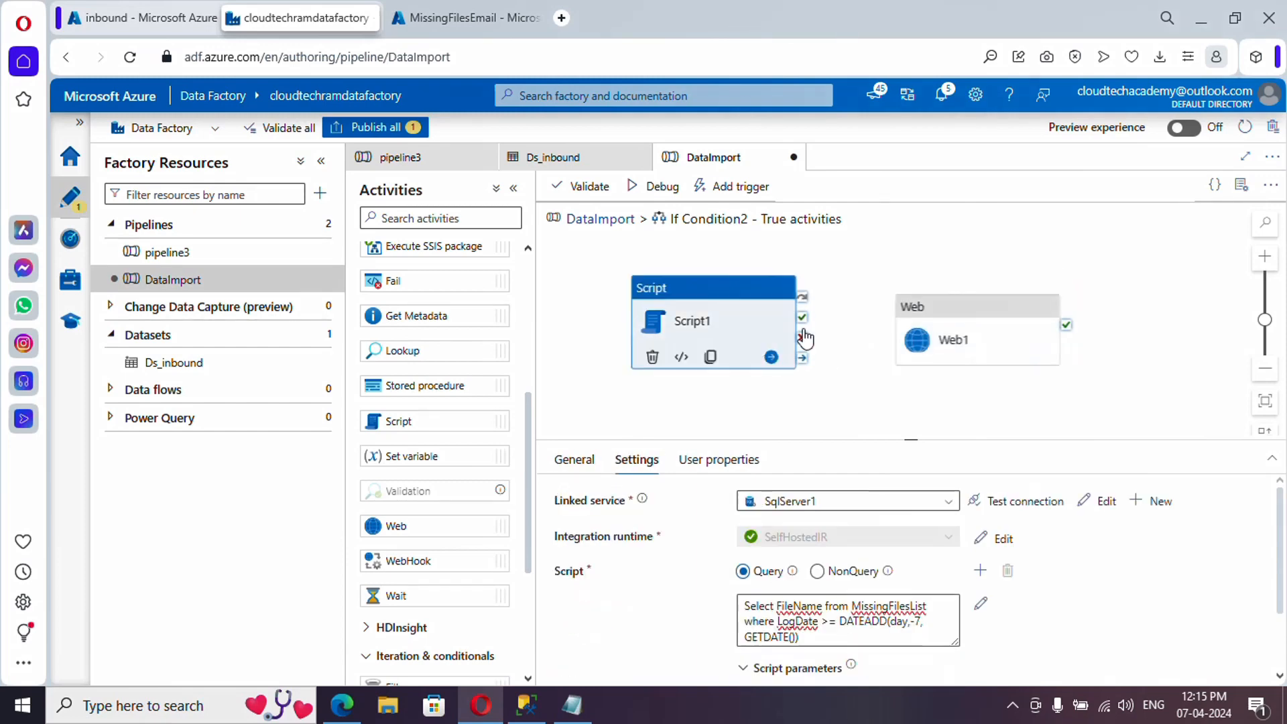
drag(899, 333, 901, 332)
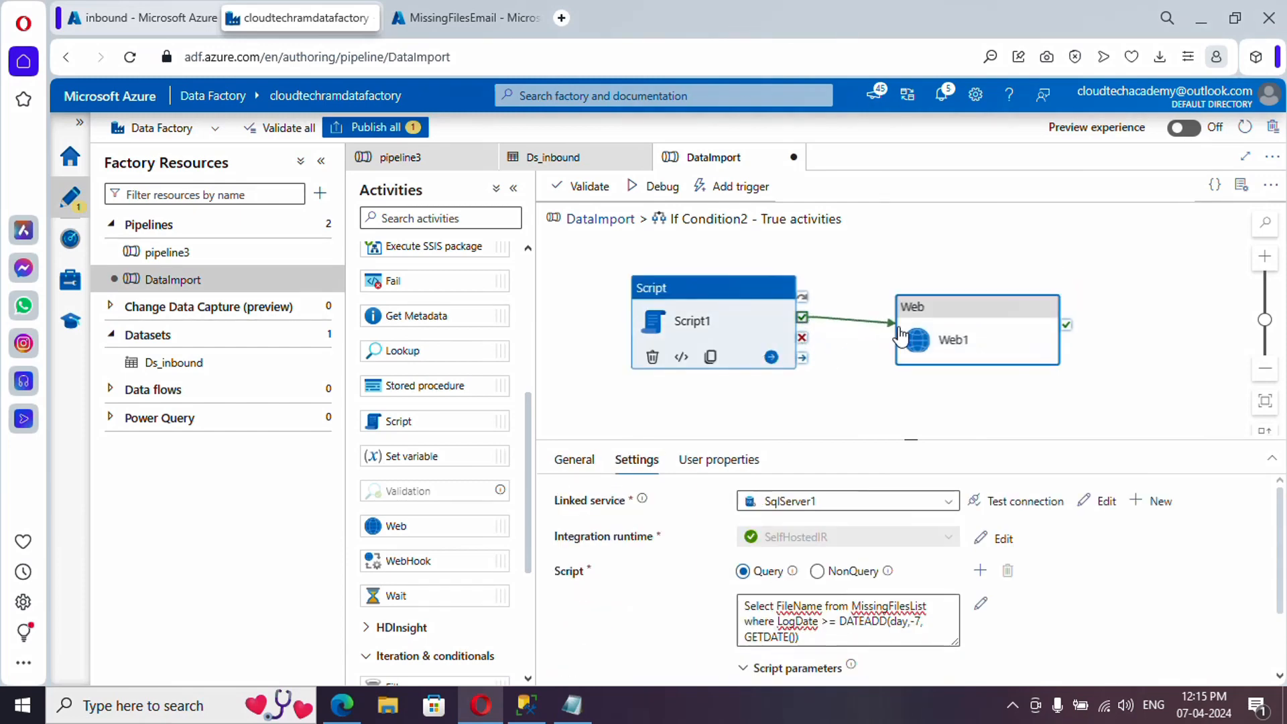
click(945, 324)
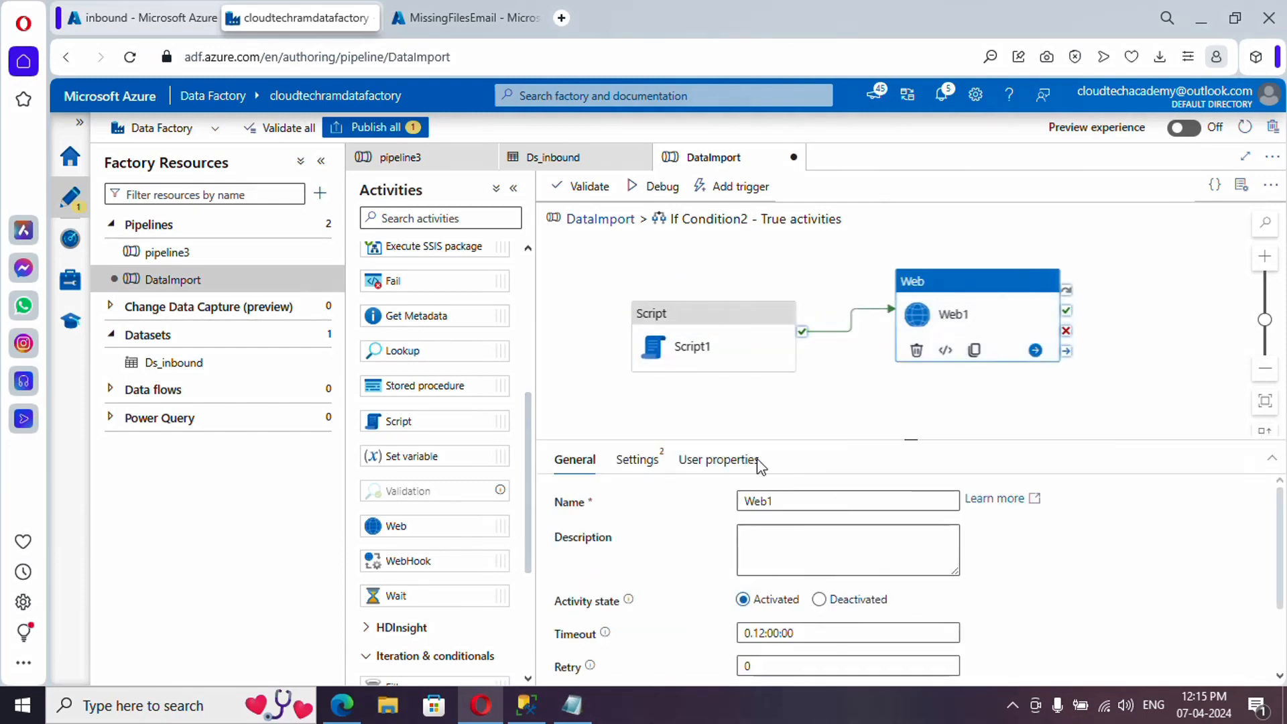
click(640, 462)
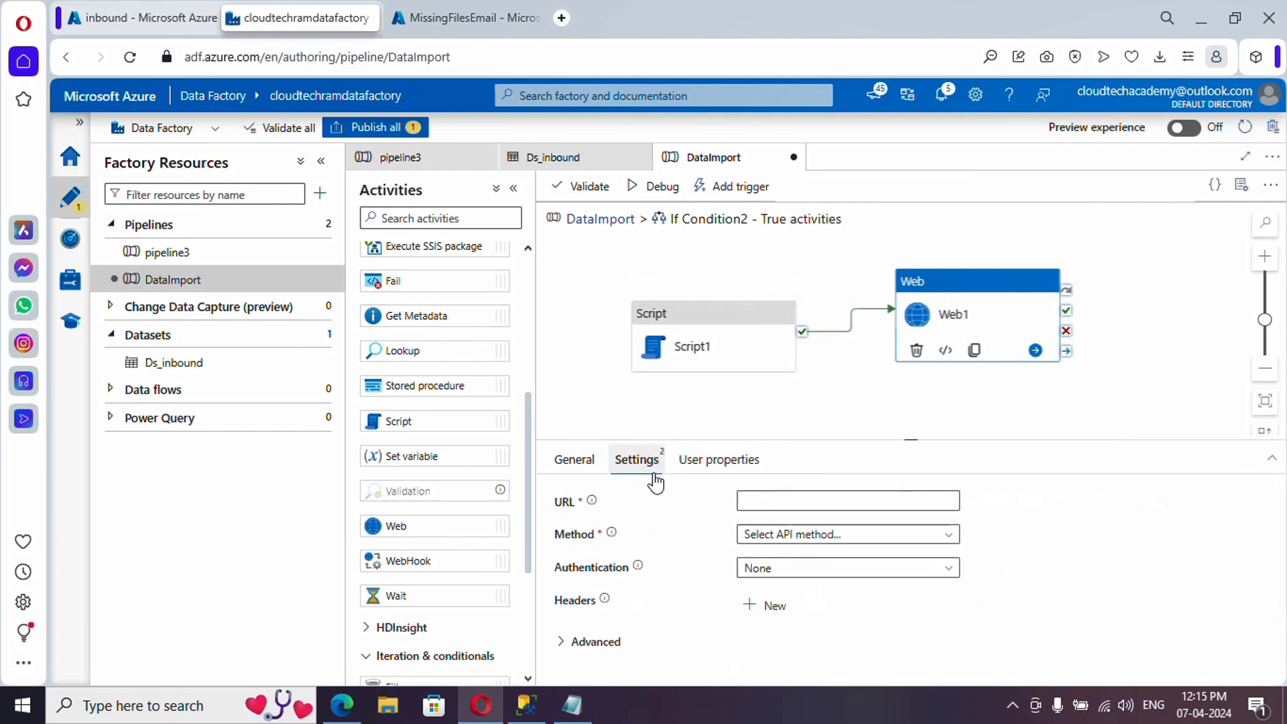
click(771, 501)
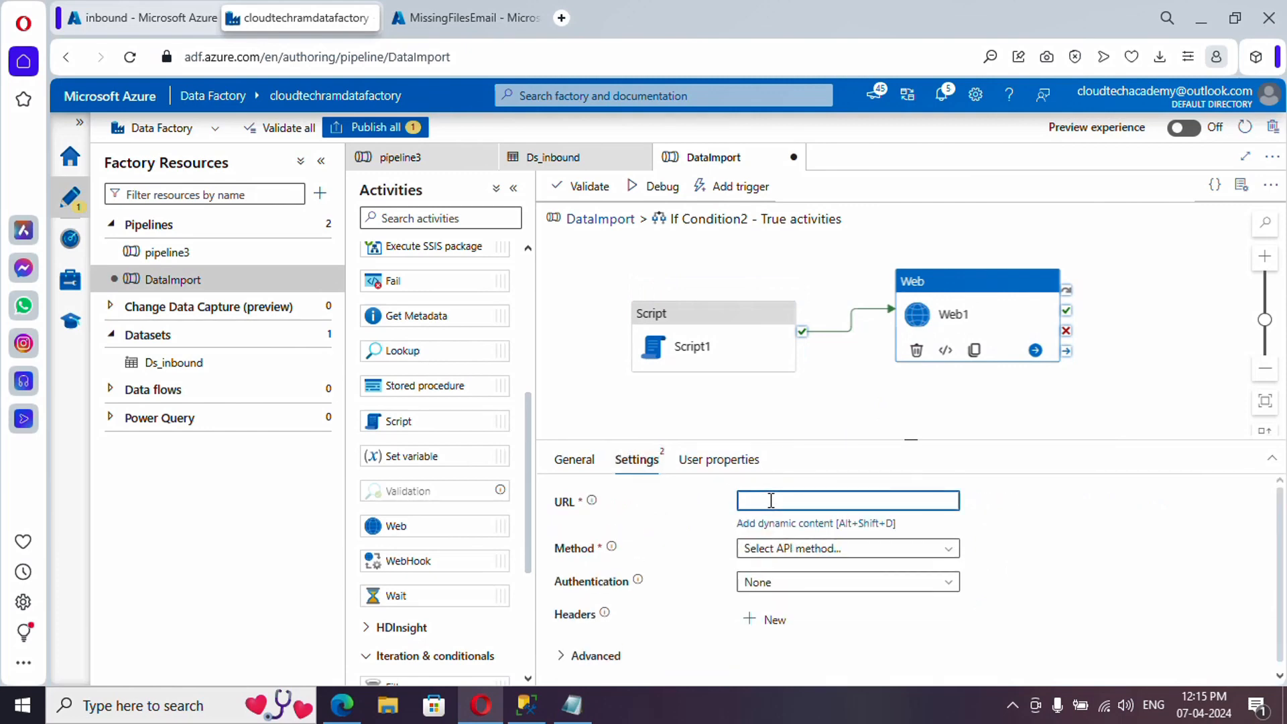
key(ctrl+v)
click(1041, 506)
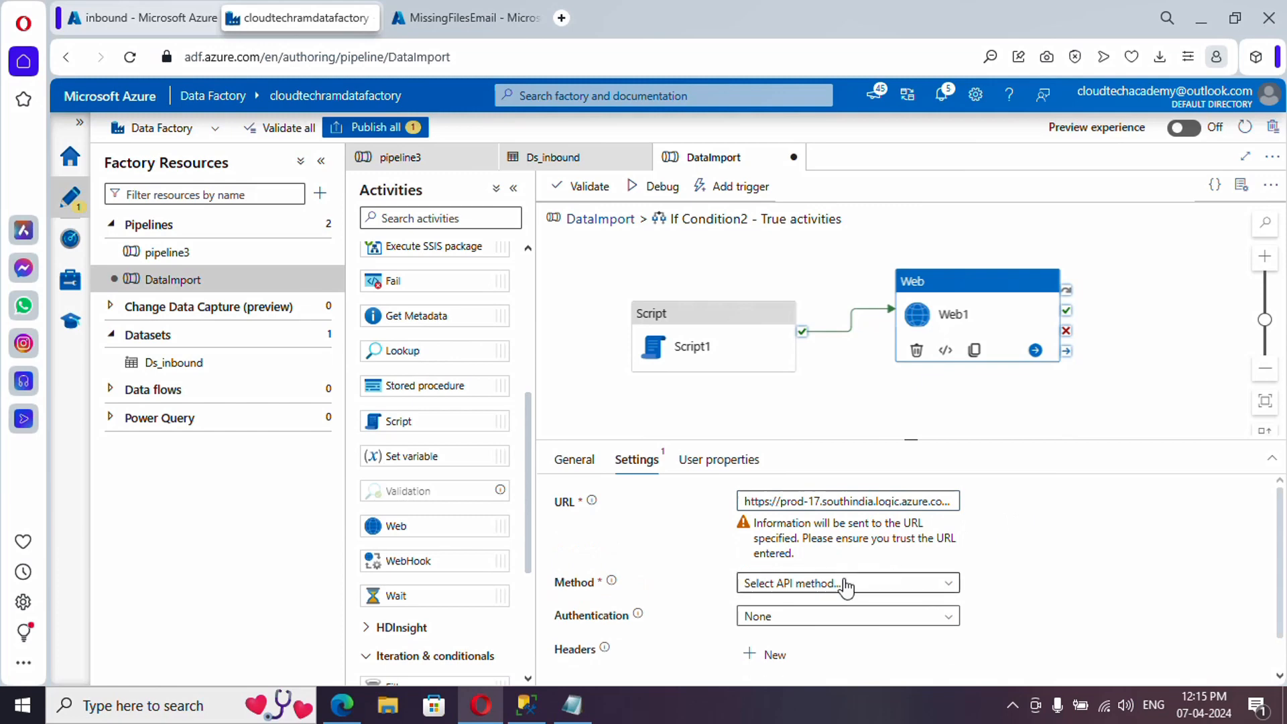
click(822, 594)
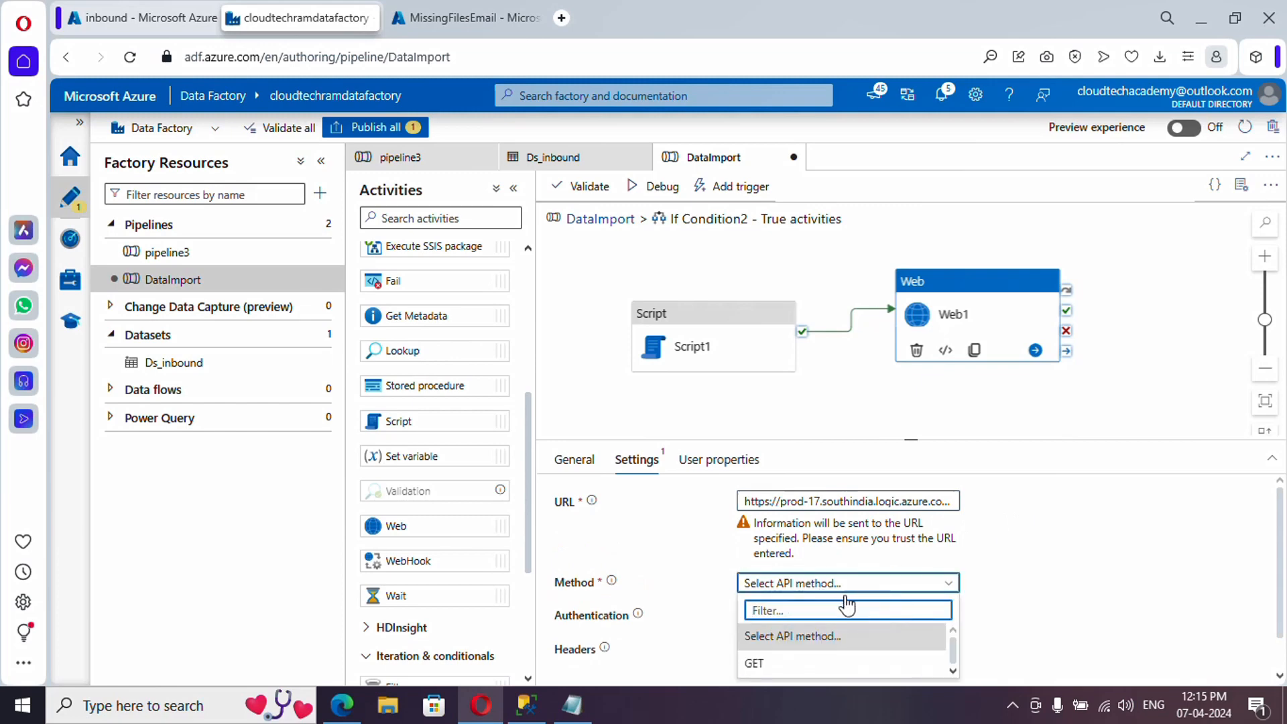
scroll(842, 612, down, 3)
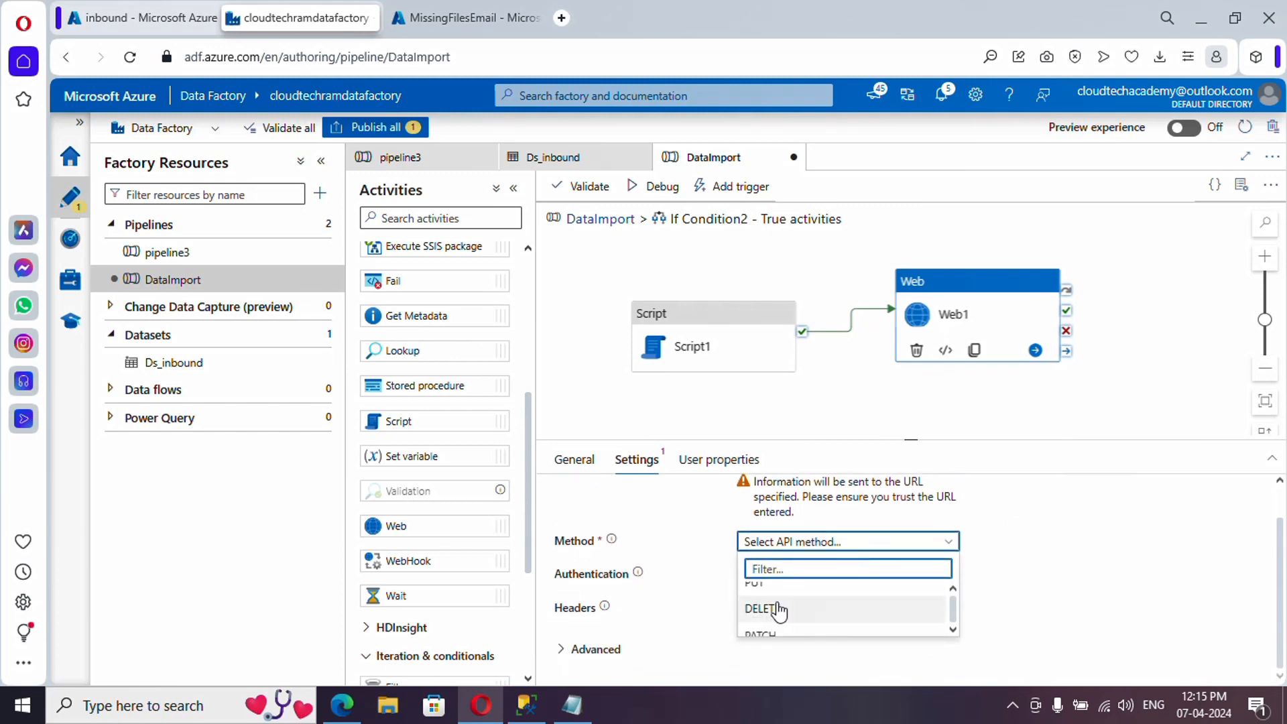
scroll(787, 621, up, 3)
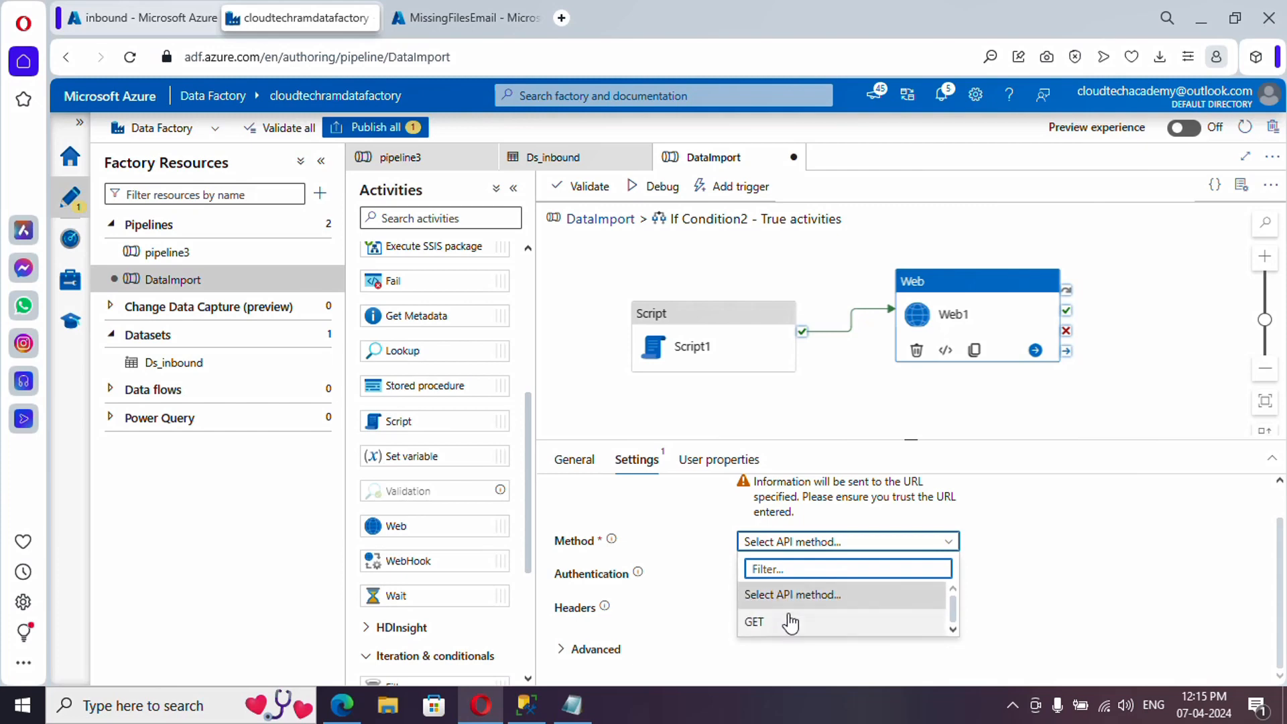
scroll(789, 615, down, 3)
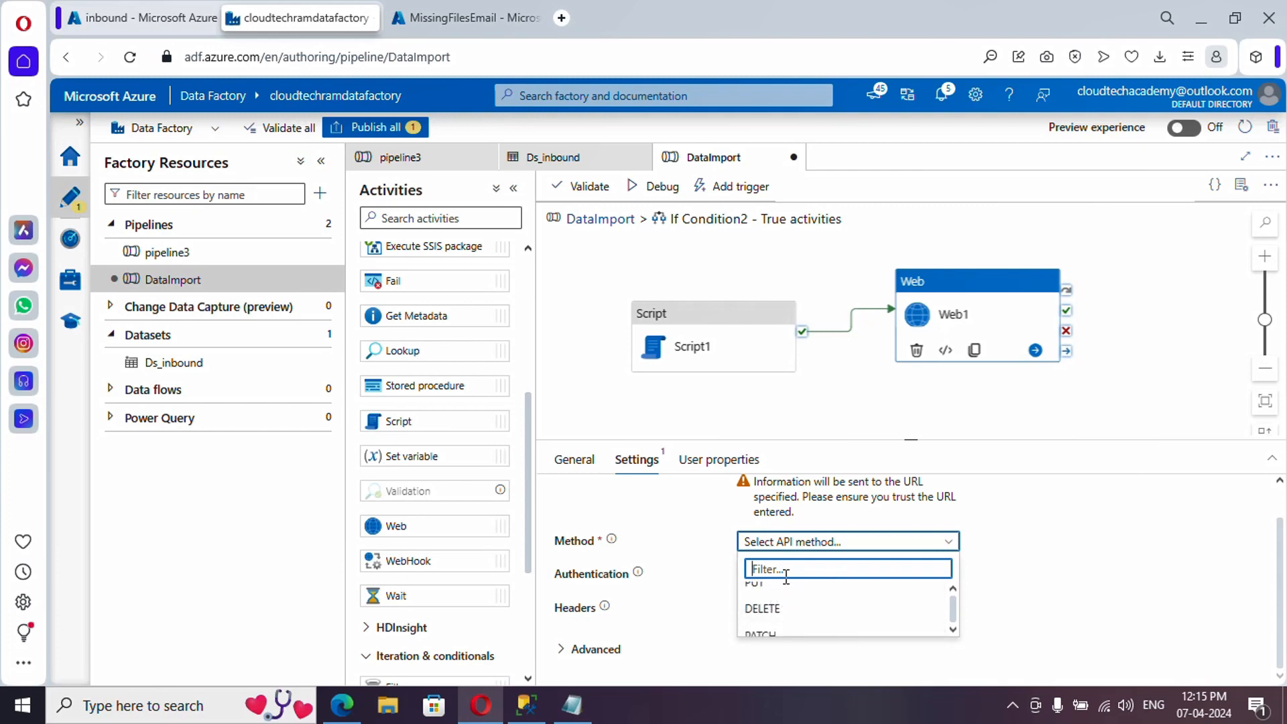
text(po)
click(784, 595)
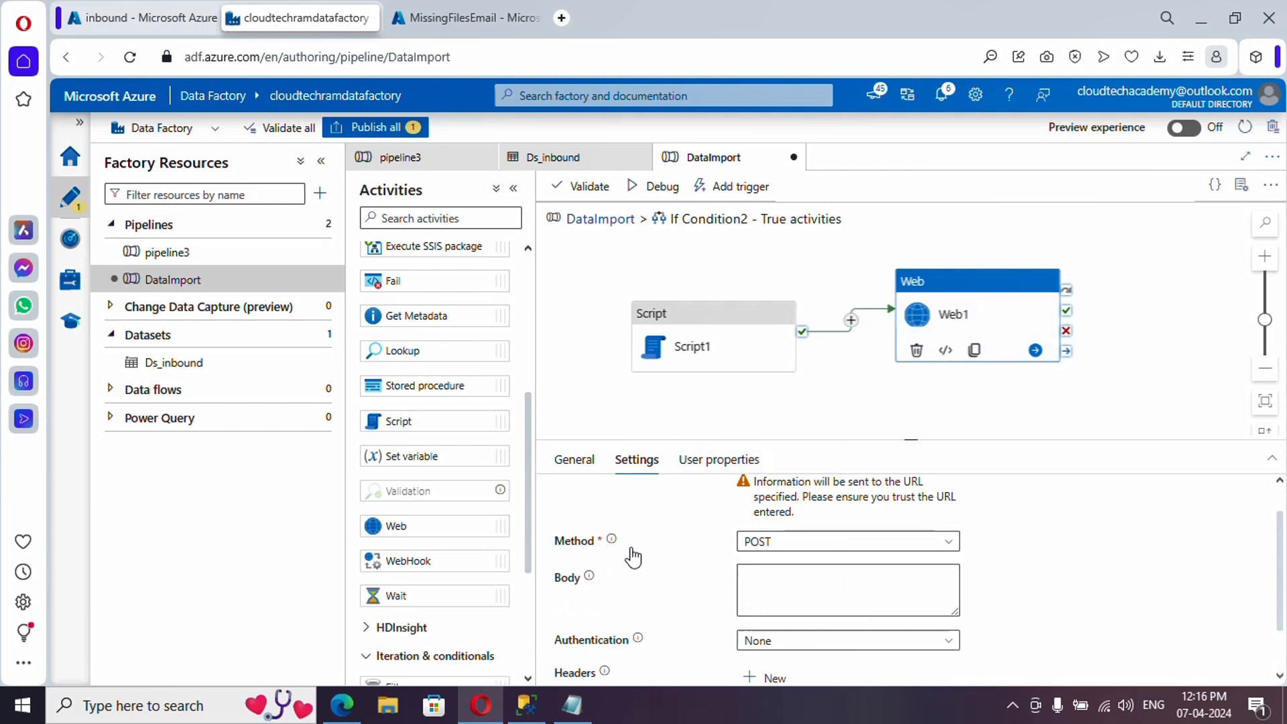
click(769, 592)
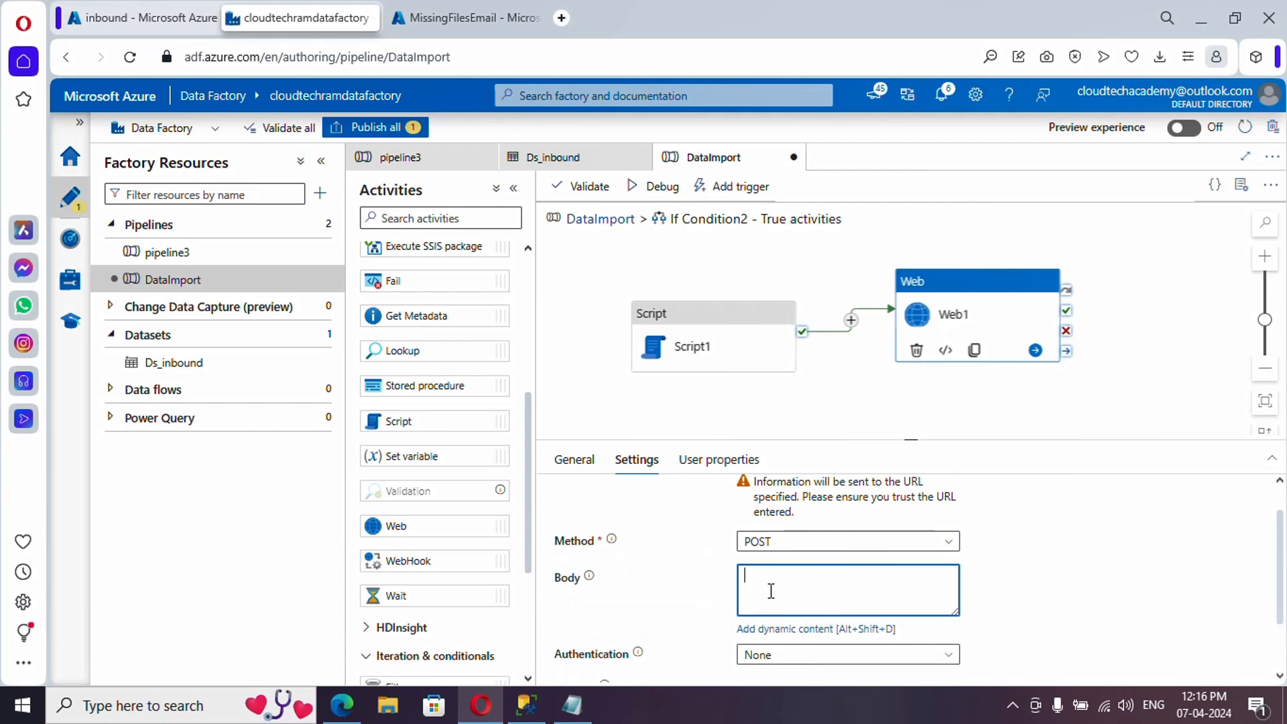
click(776, 630)
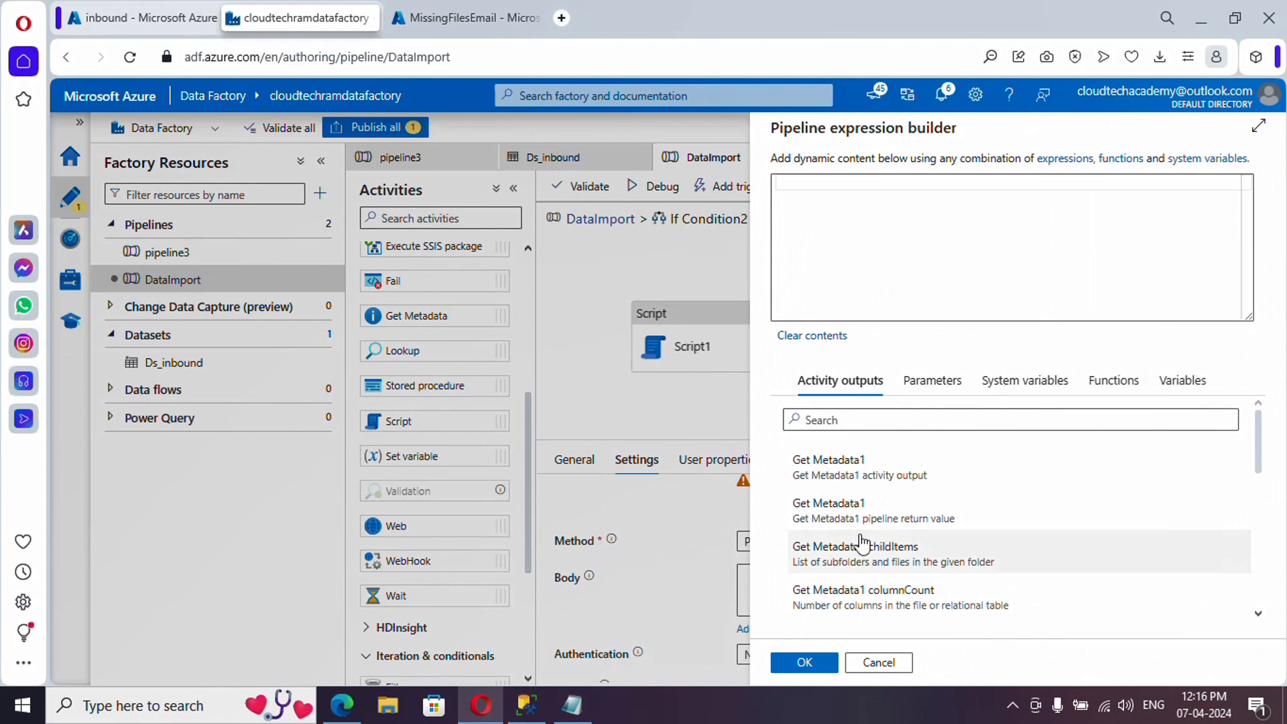
scroll(863, 546, down, 8)
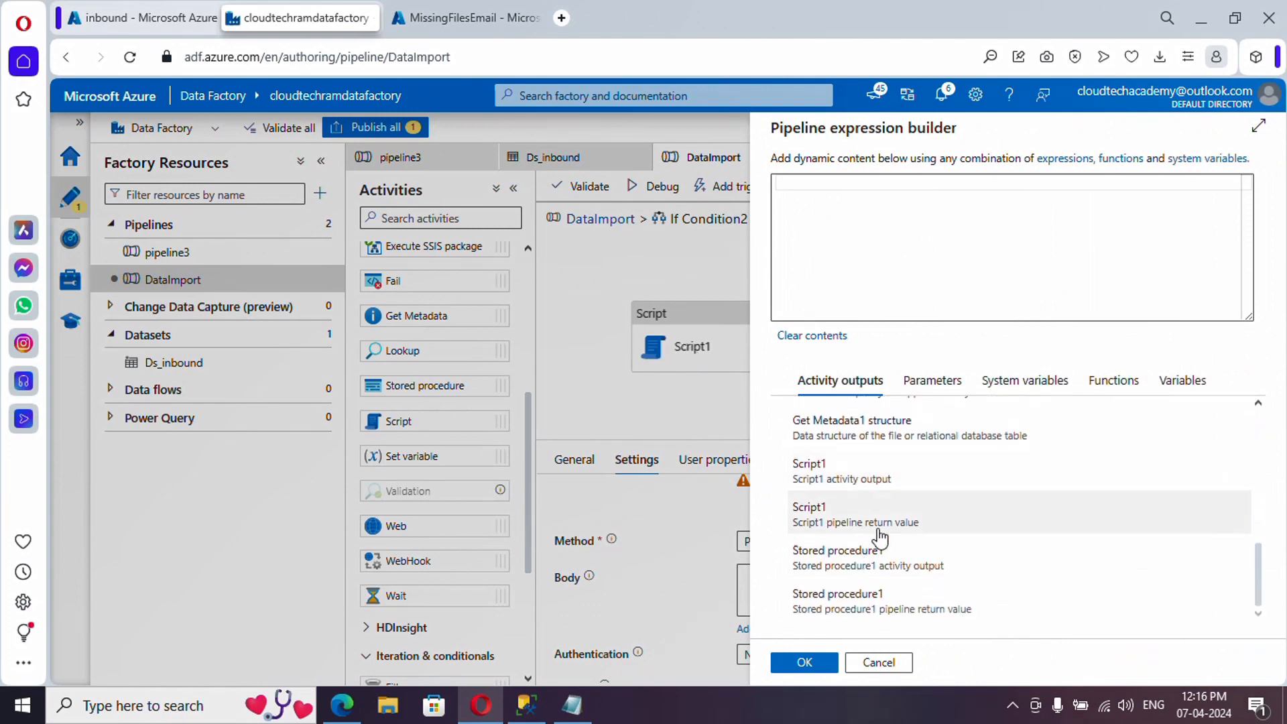
click(854, 478)
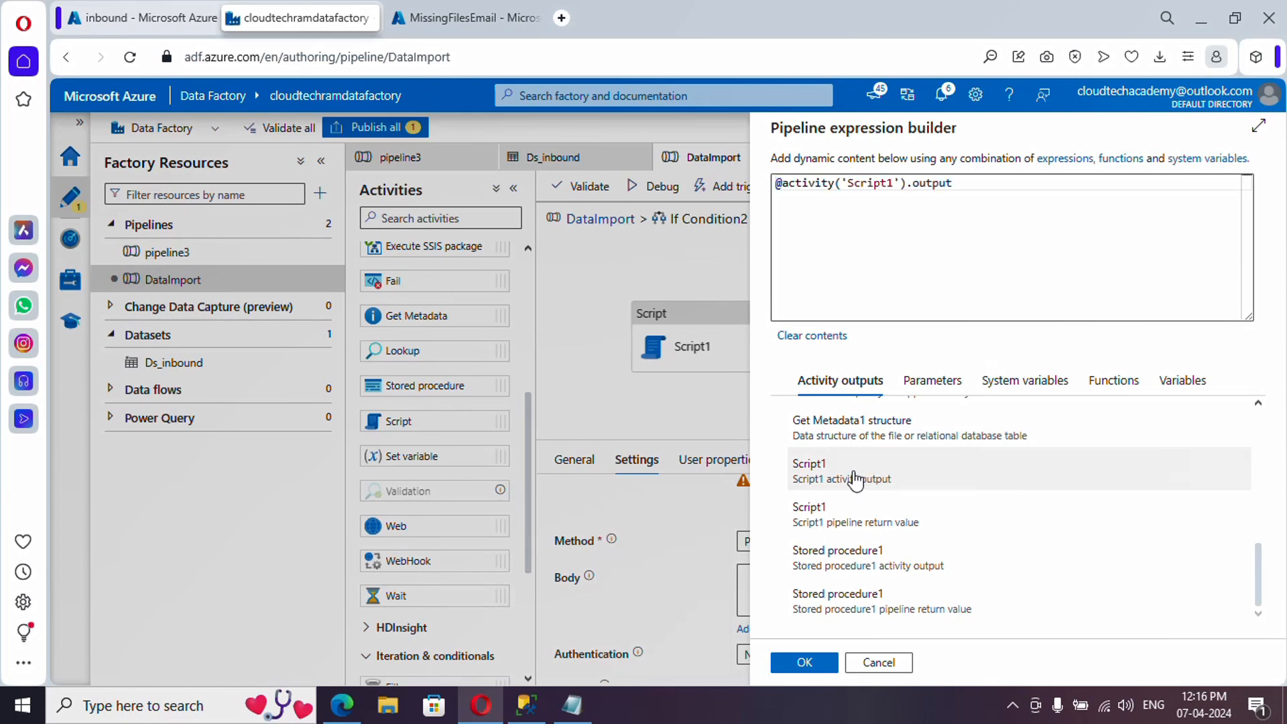
click(804, 662)
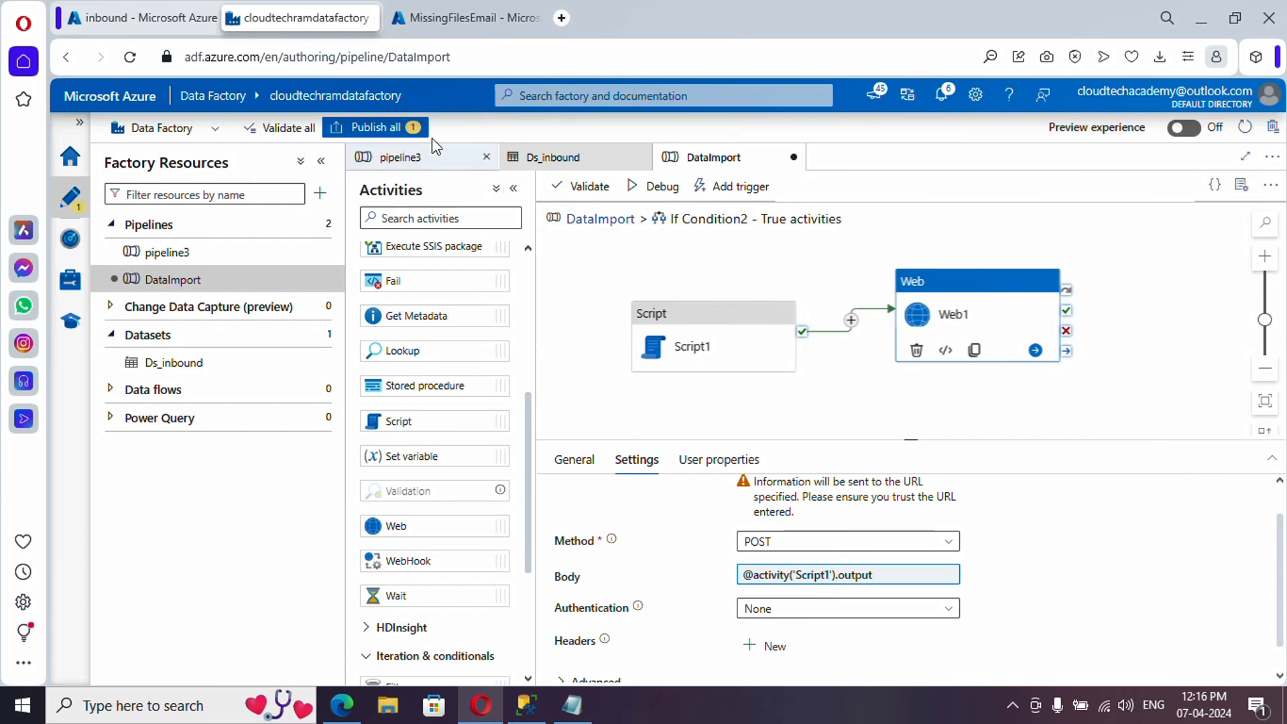
- Publish all DataImport changes and check that Script1, Web1 and If Condition2 succeeded
click(398, 131)
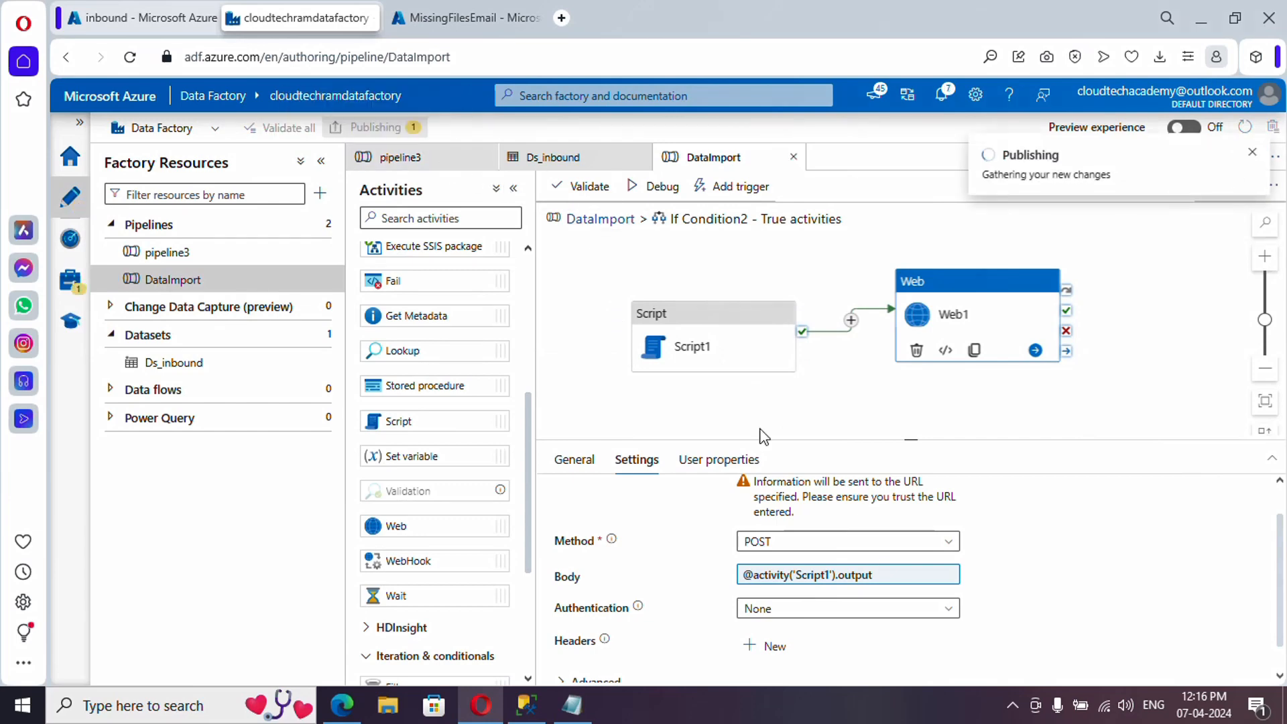
click(804, 662)
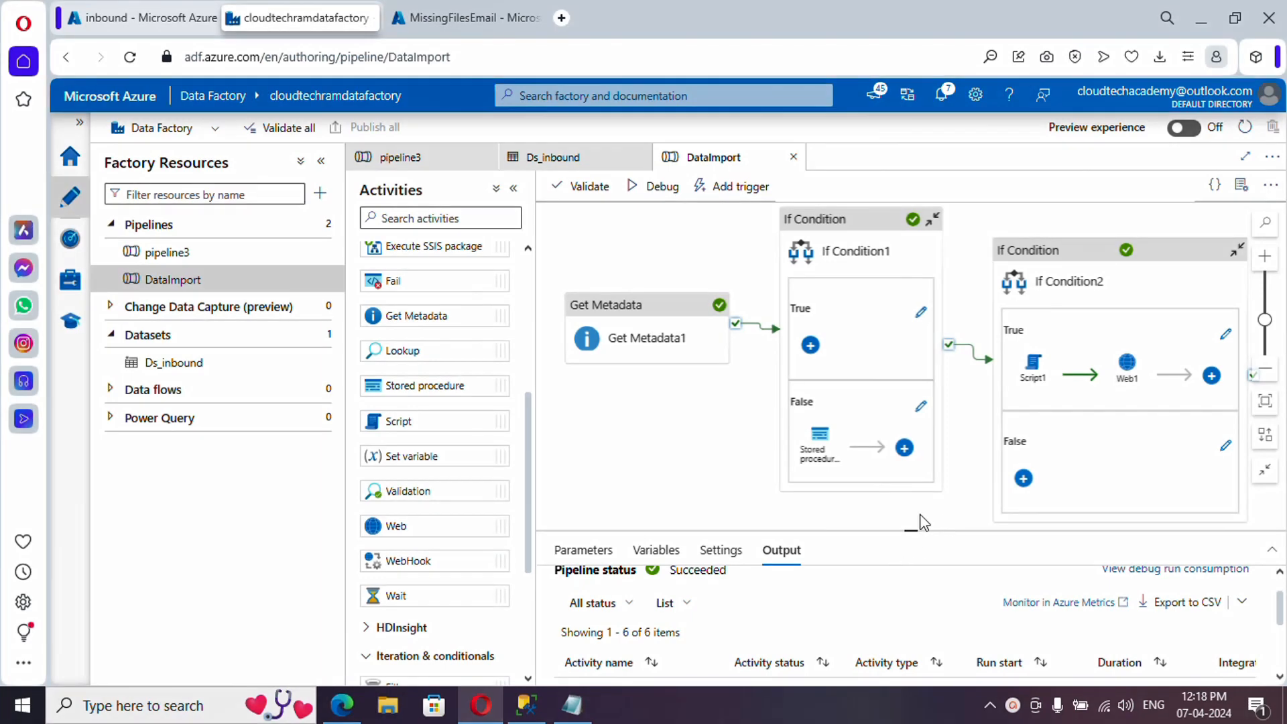
scroll(731, 642, down, 5)
scroll(712, 658, up, 3)
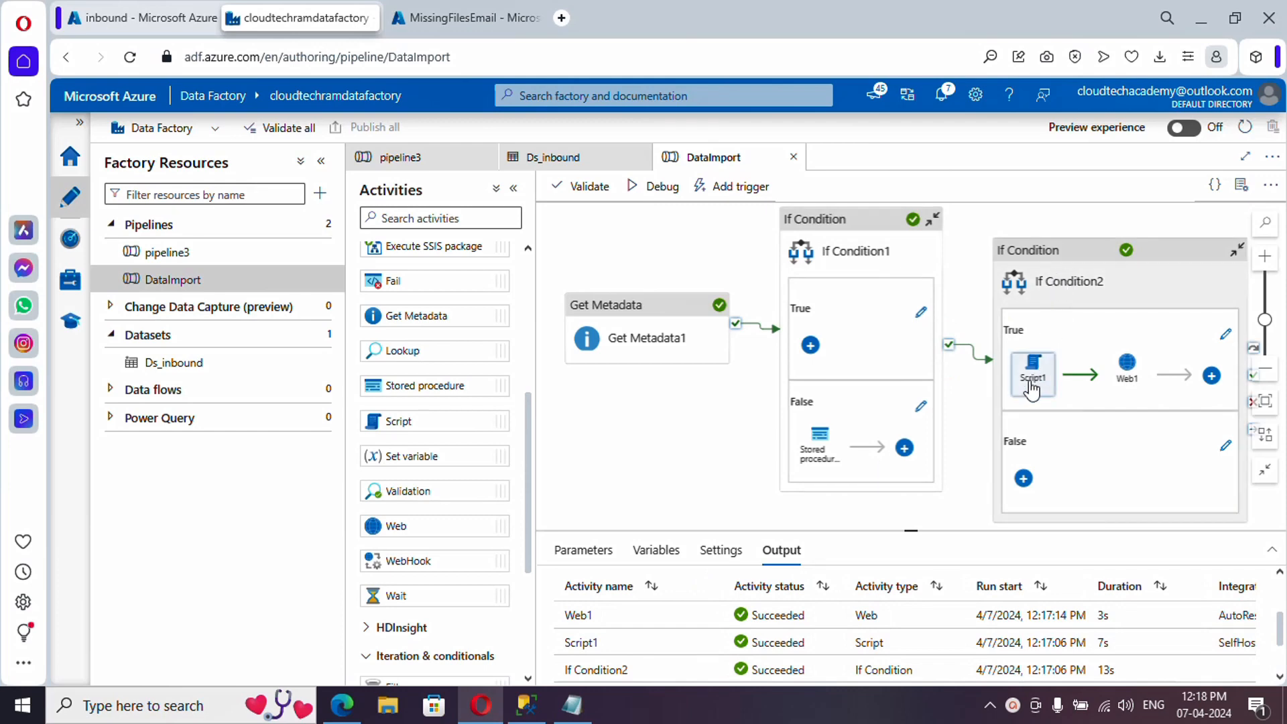
mouse_move(1033, 384)
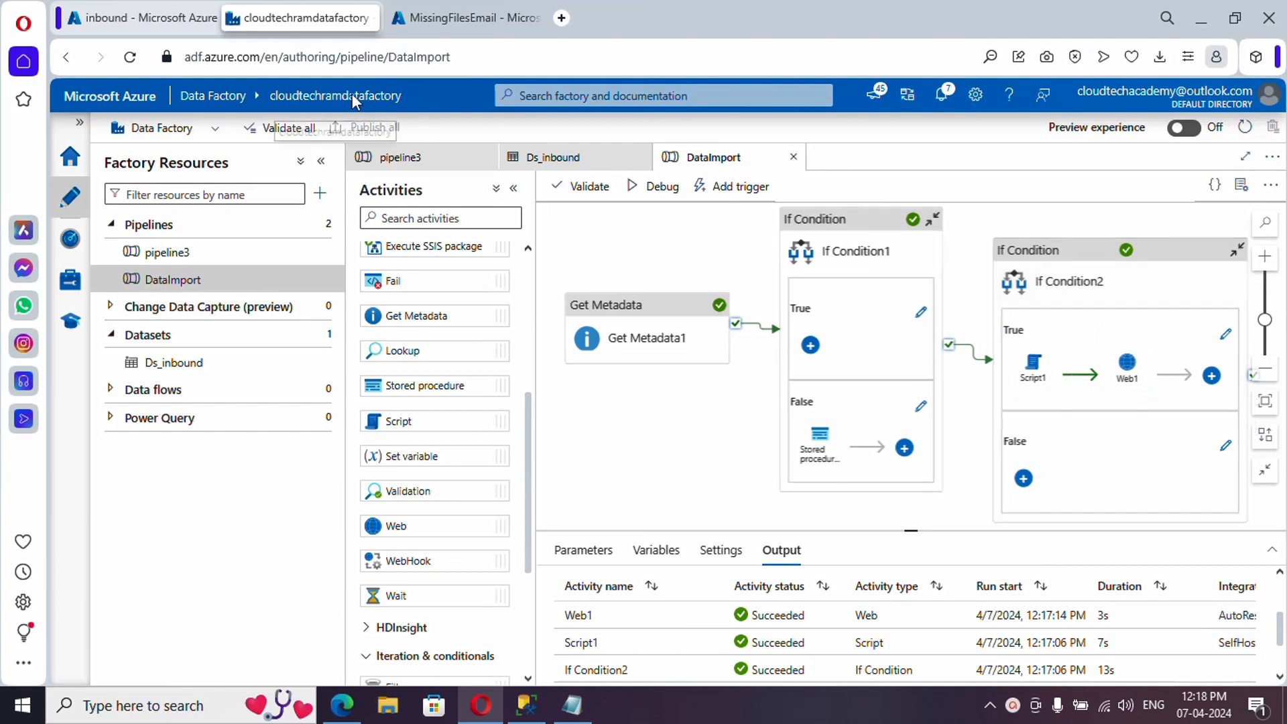
- Open the latest MissingFilesEmail run and inspect the body the trigger received
click(452, 17)
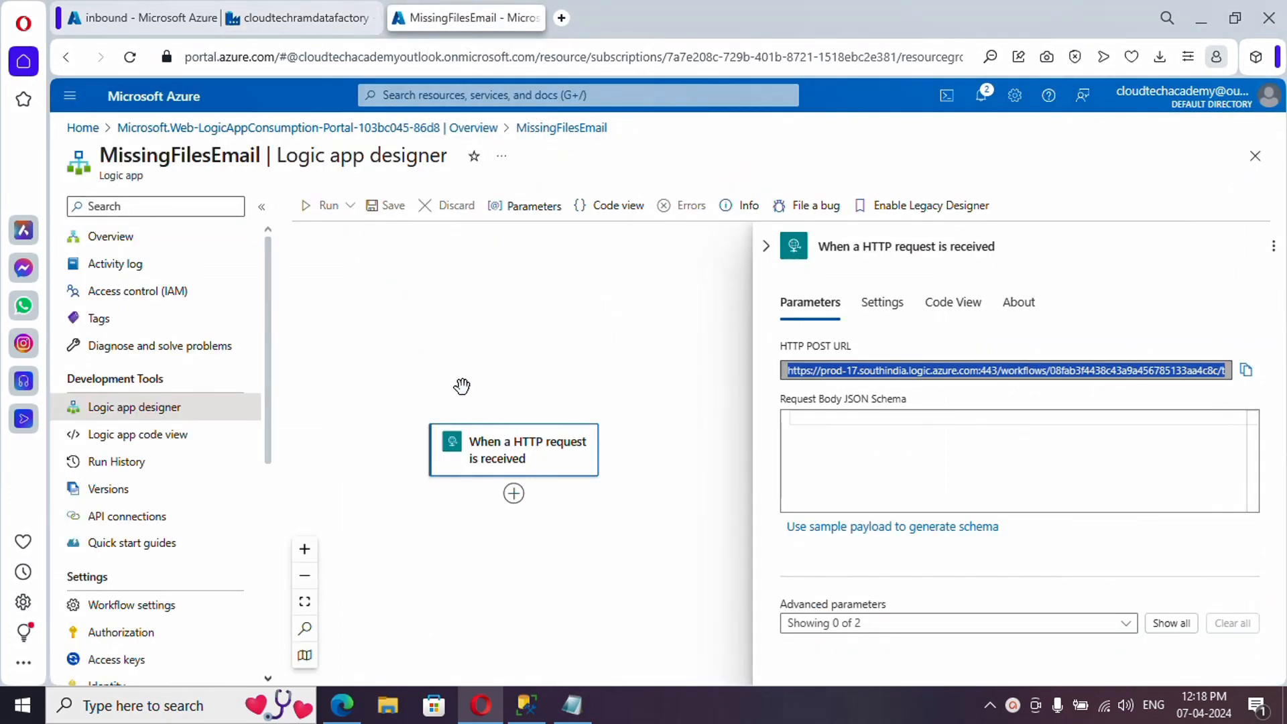
click(134, 241)
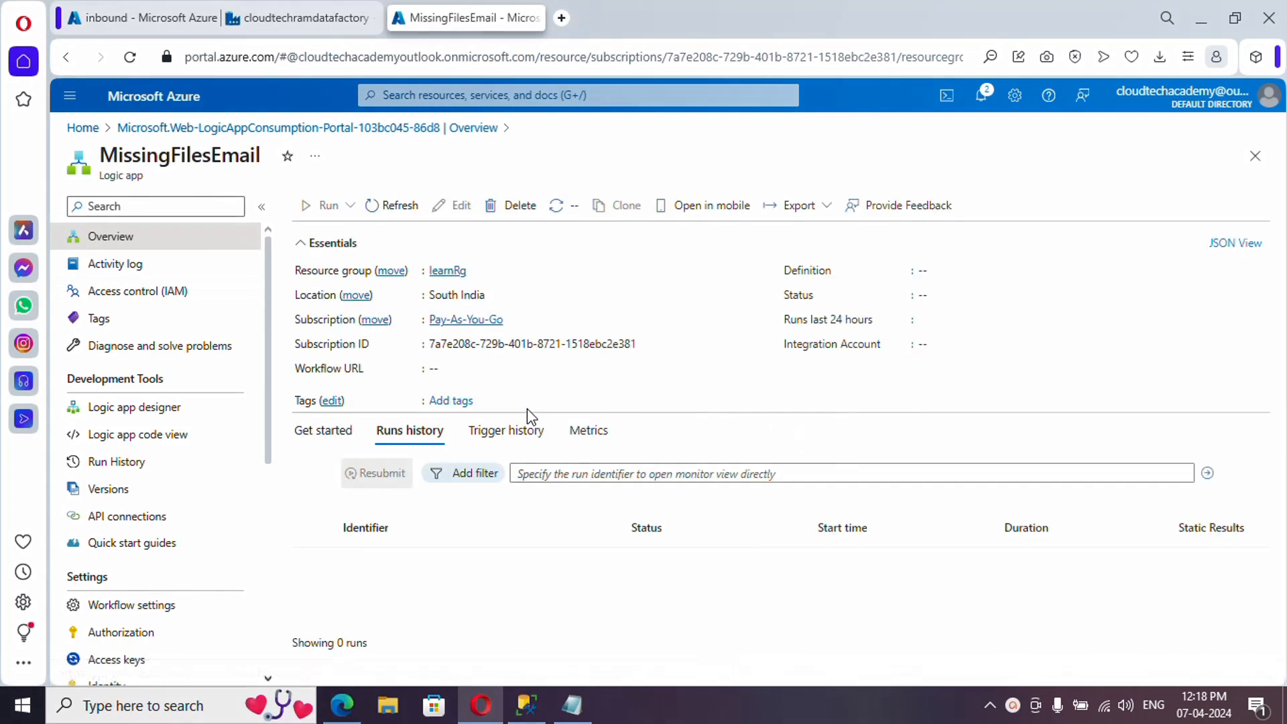
click(463, 567)
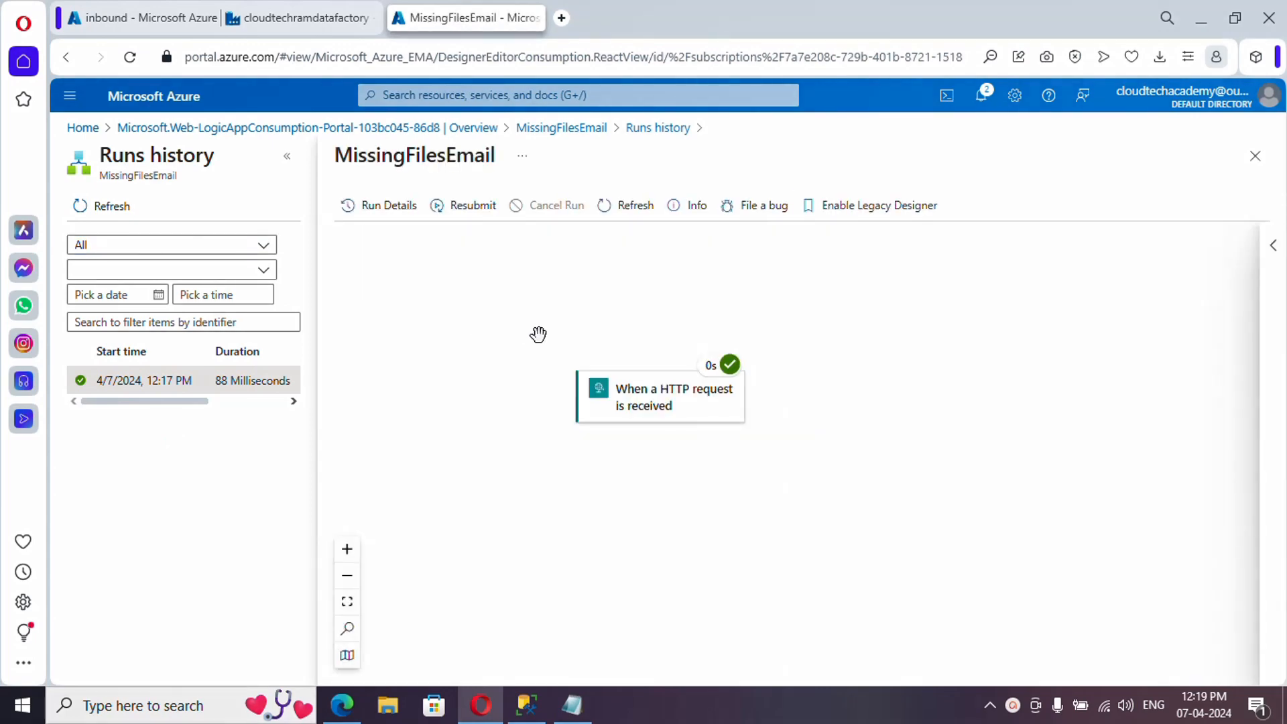
click(657, 409)
scroll(956, 513, down, 5)
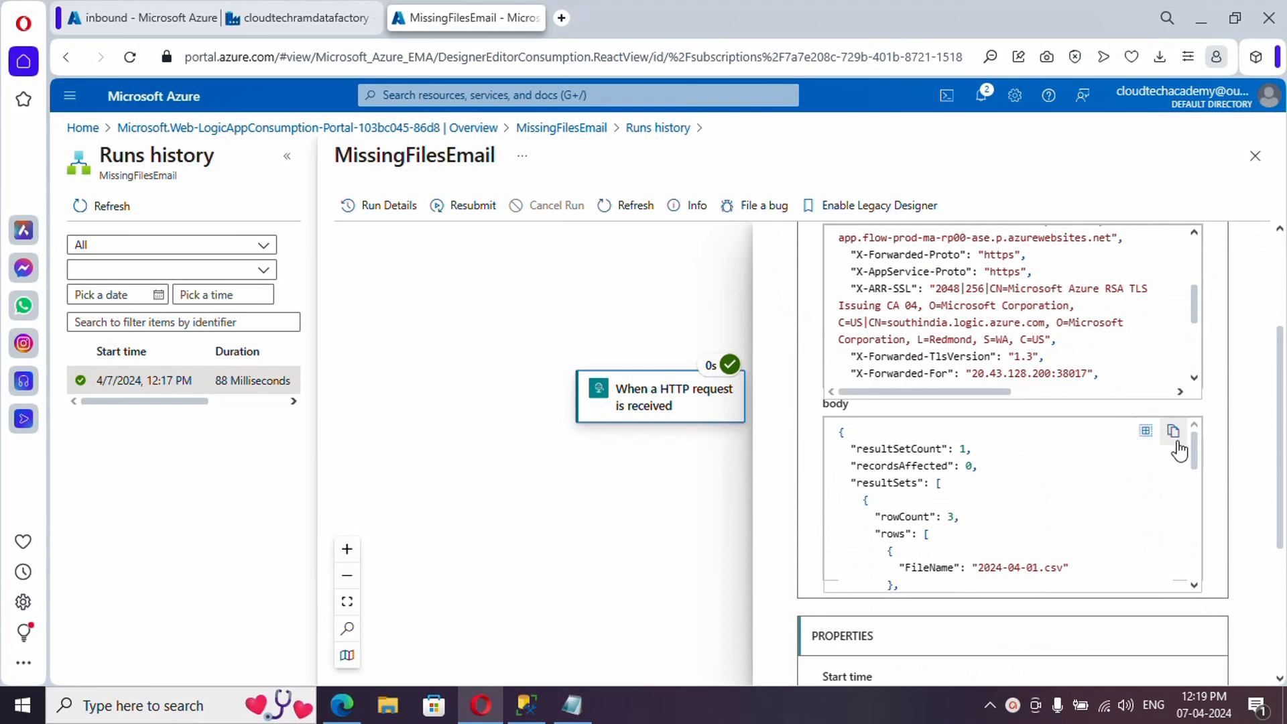
- Paste the received JSON body into Notepad and select its rows of file names
click(580, 714)
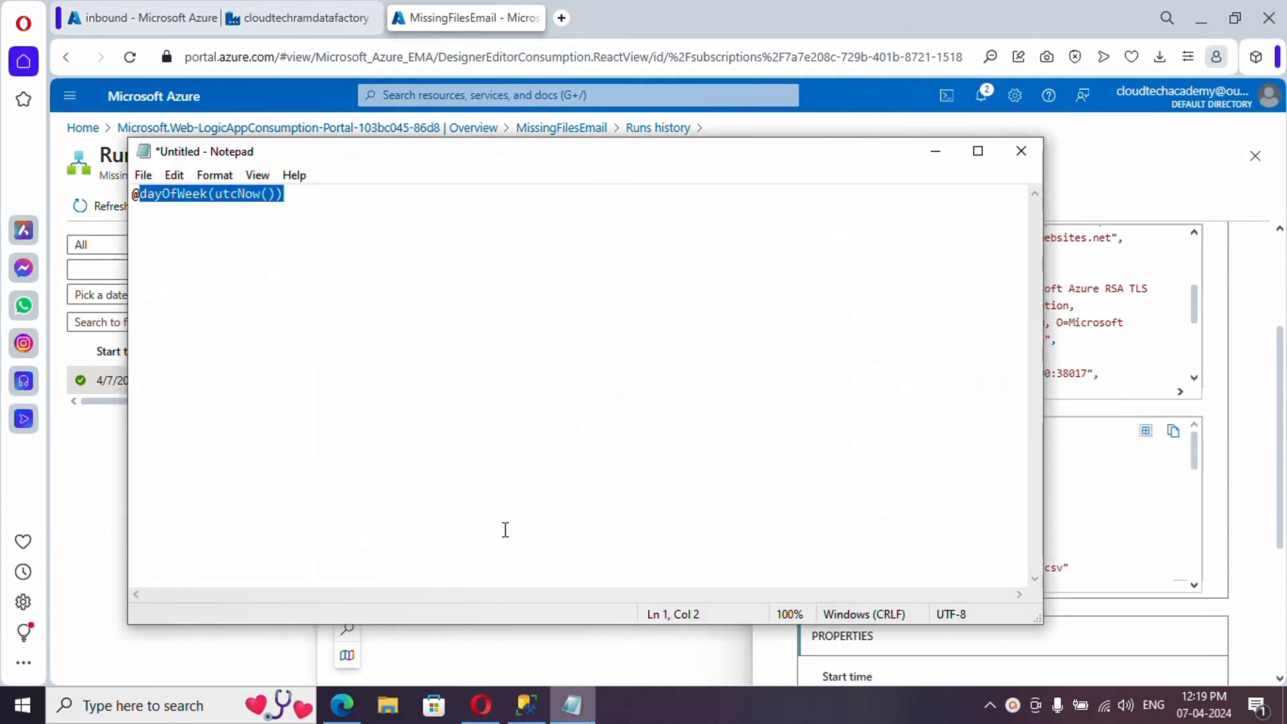
click(424, 391)
key(ctrl+a)
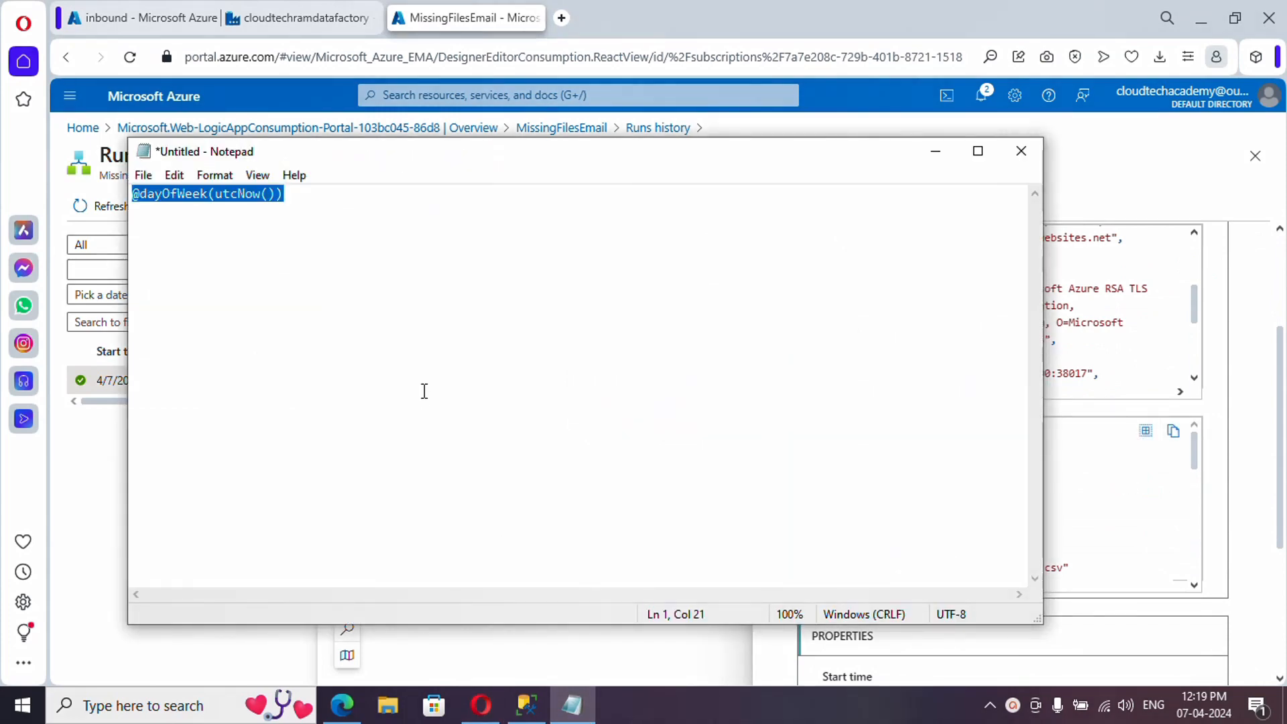
key(ctrl+v)
drag(178, 296, 204, 451)
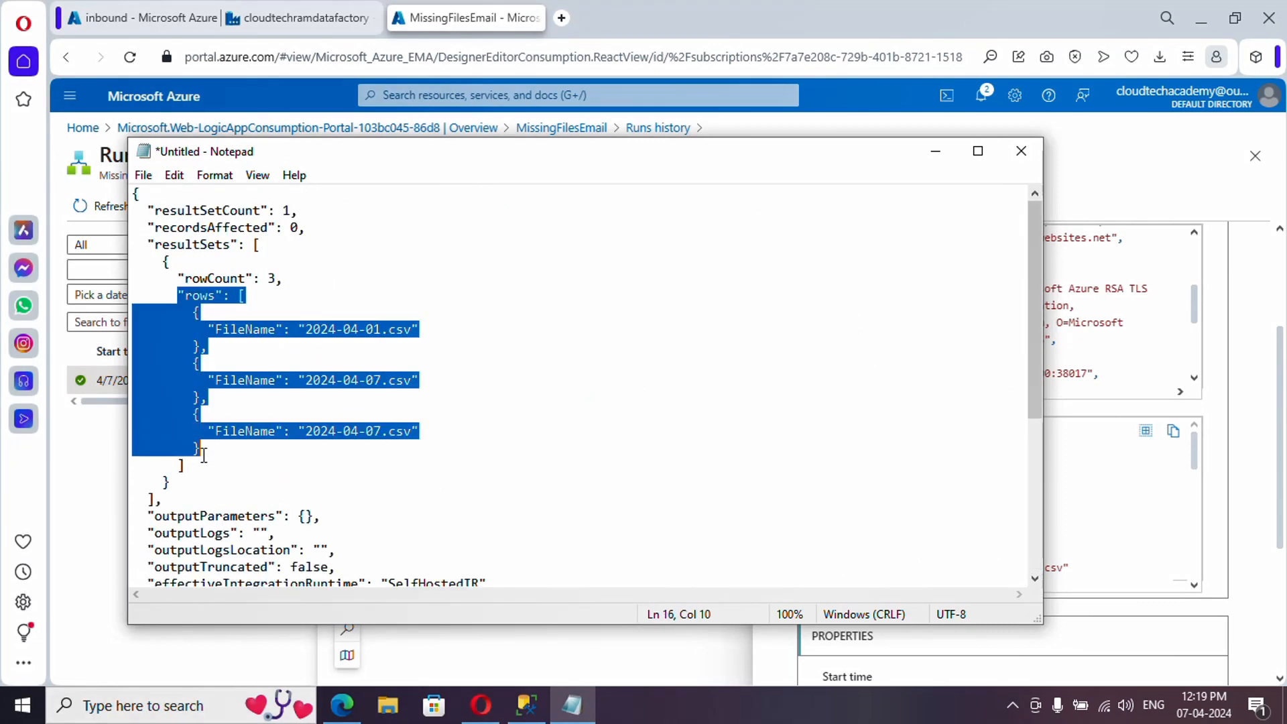
- Return to the MissingFilesEmail overview and open the Logic app designer
click(308, 18)
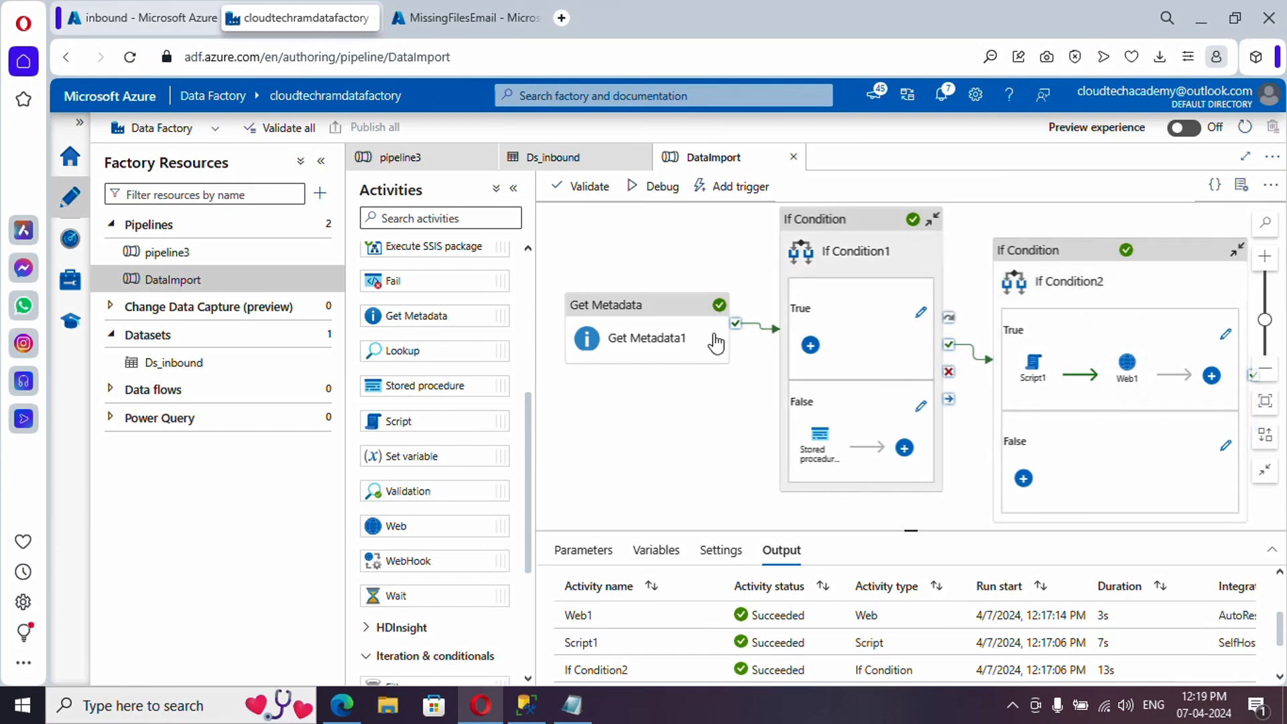
click(467, 20)
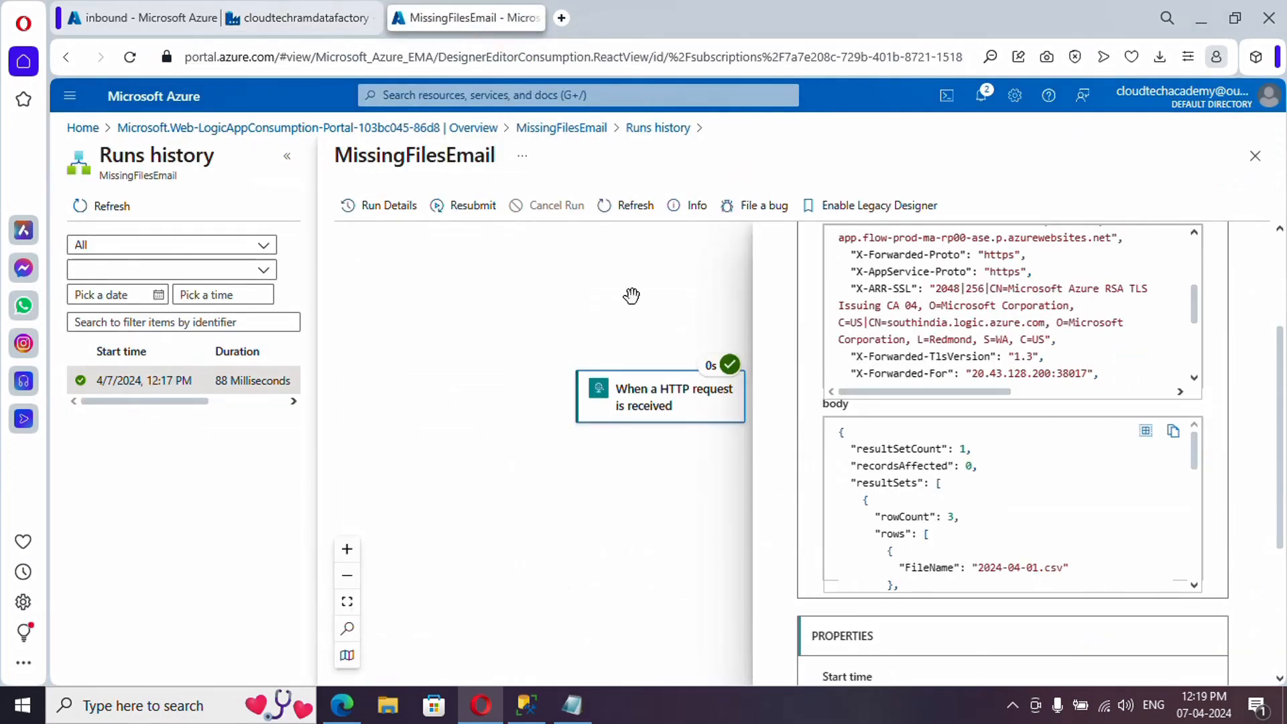
click(569, 129)
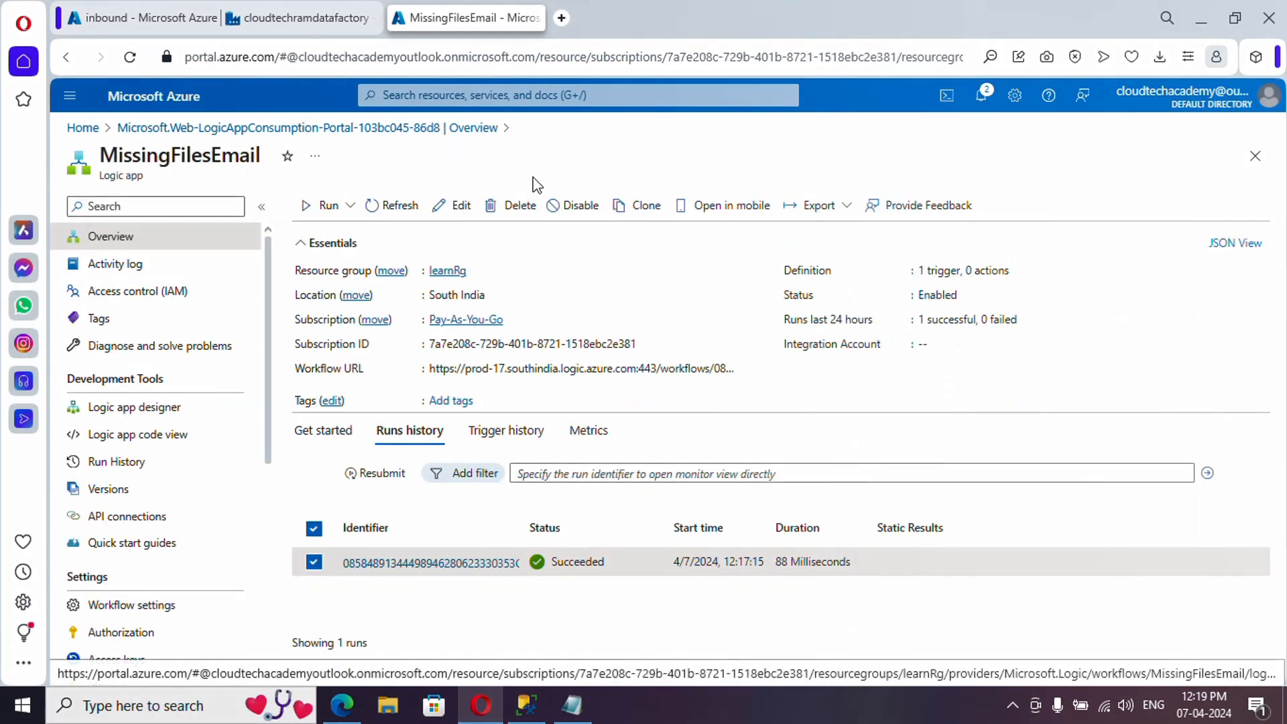
click(176, 409)
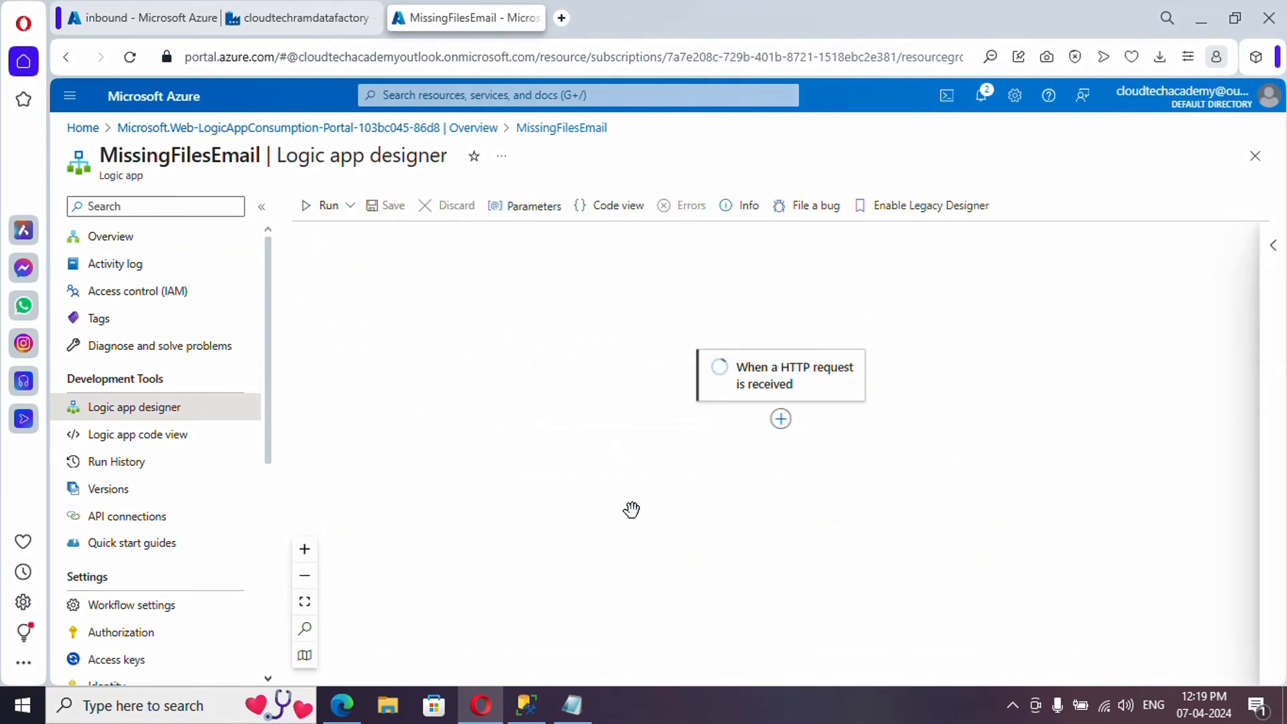
- Open the HTTP trigger's details and select all the saved run output JSON in Notepad
click(786, 397)
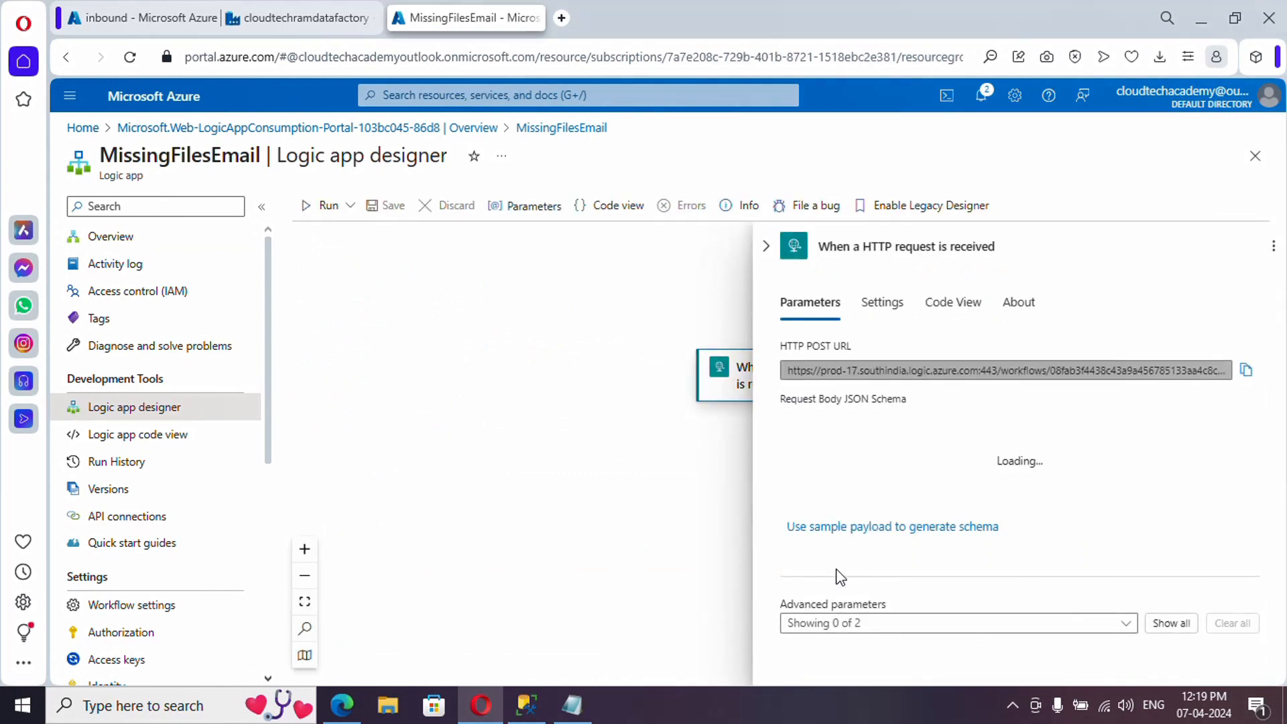
click(571, 705)
key(ctrl+a)
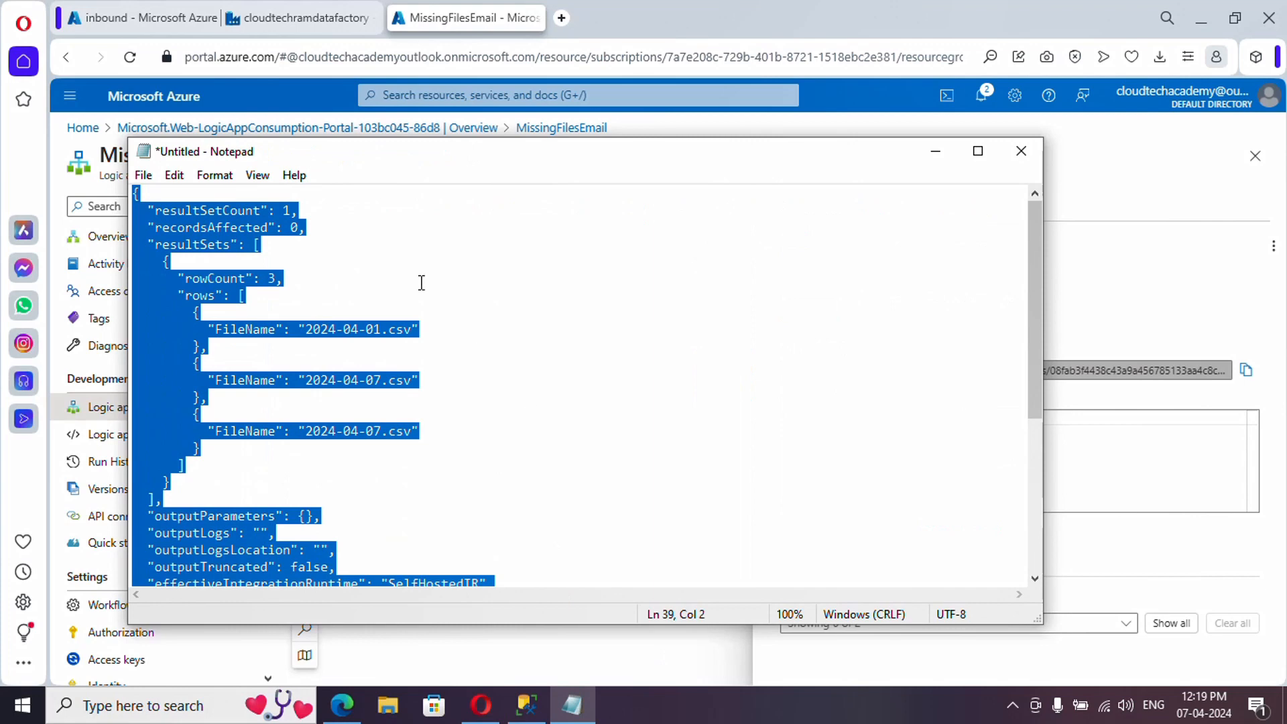
click(936, 151)
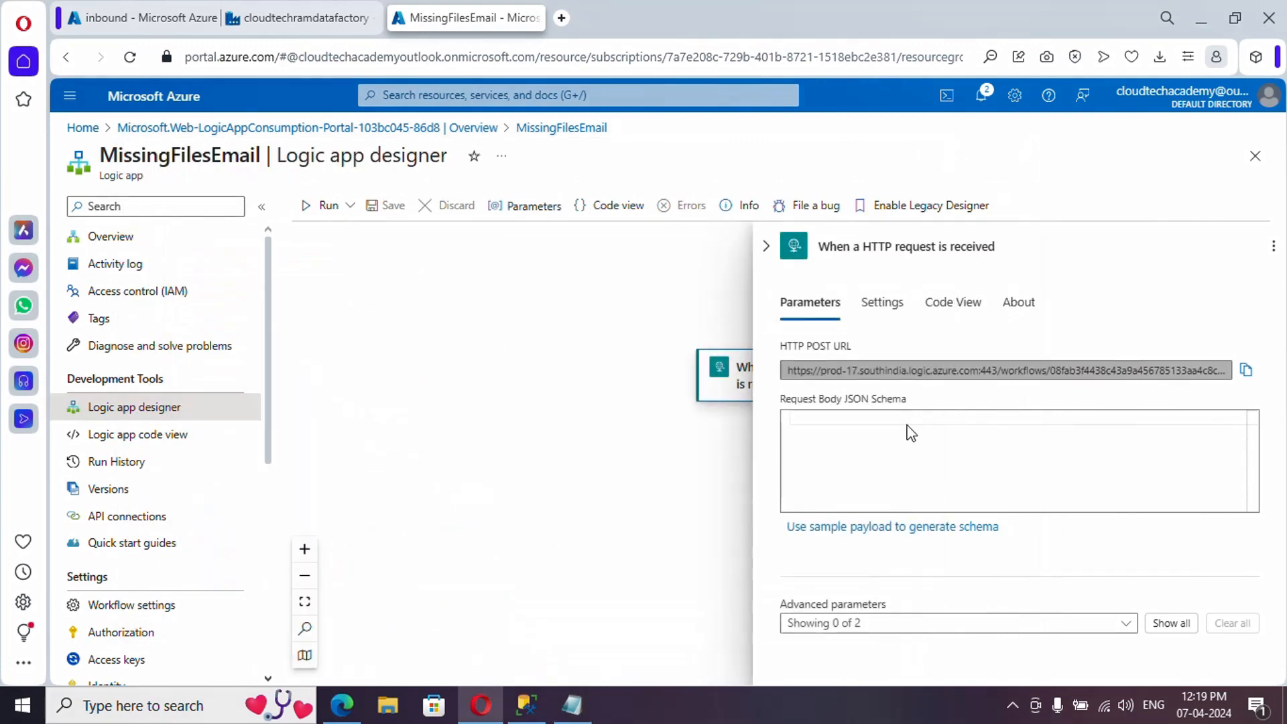
- Generate the request body schema from the pasted sample JSON with FileName rows
click(788, 411)
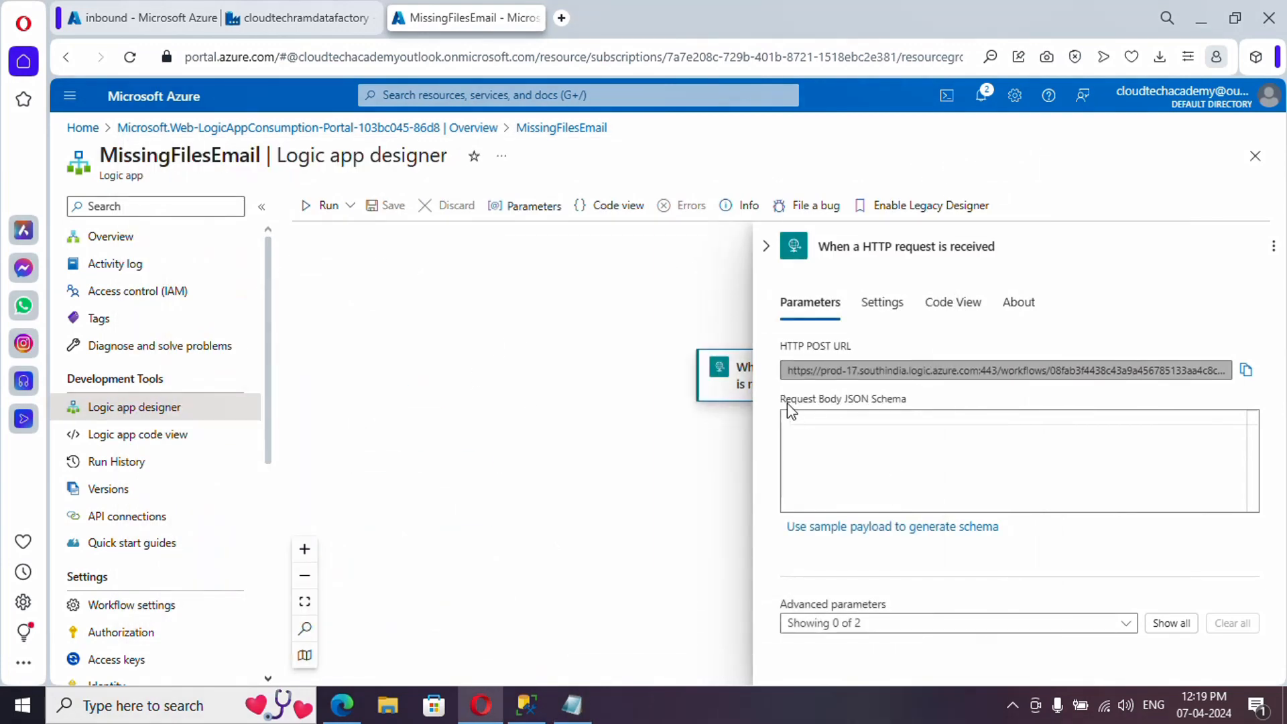
click(933, 530)
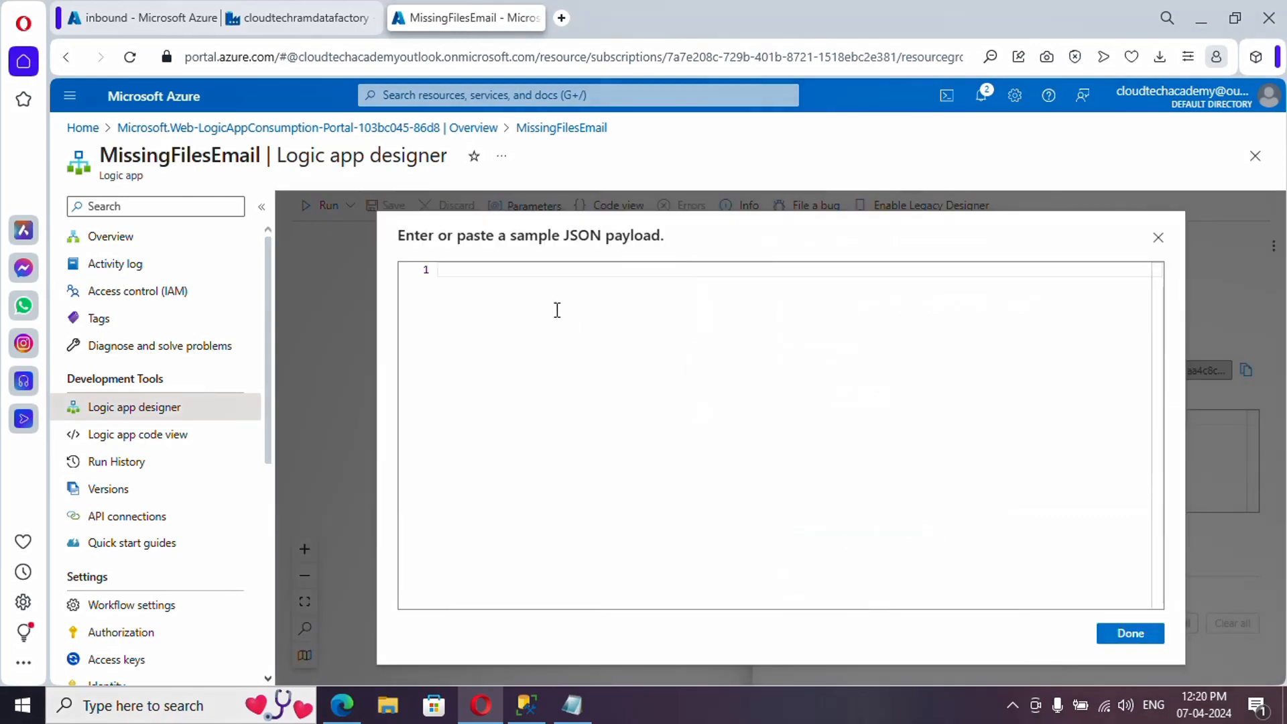
key(ctrl+v)
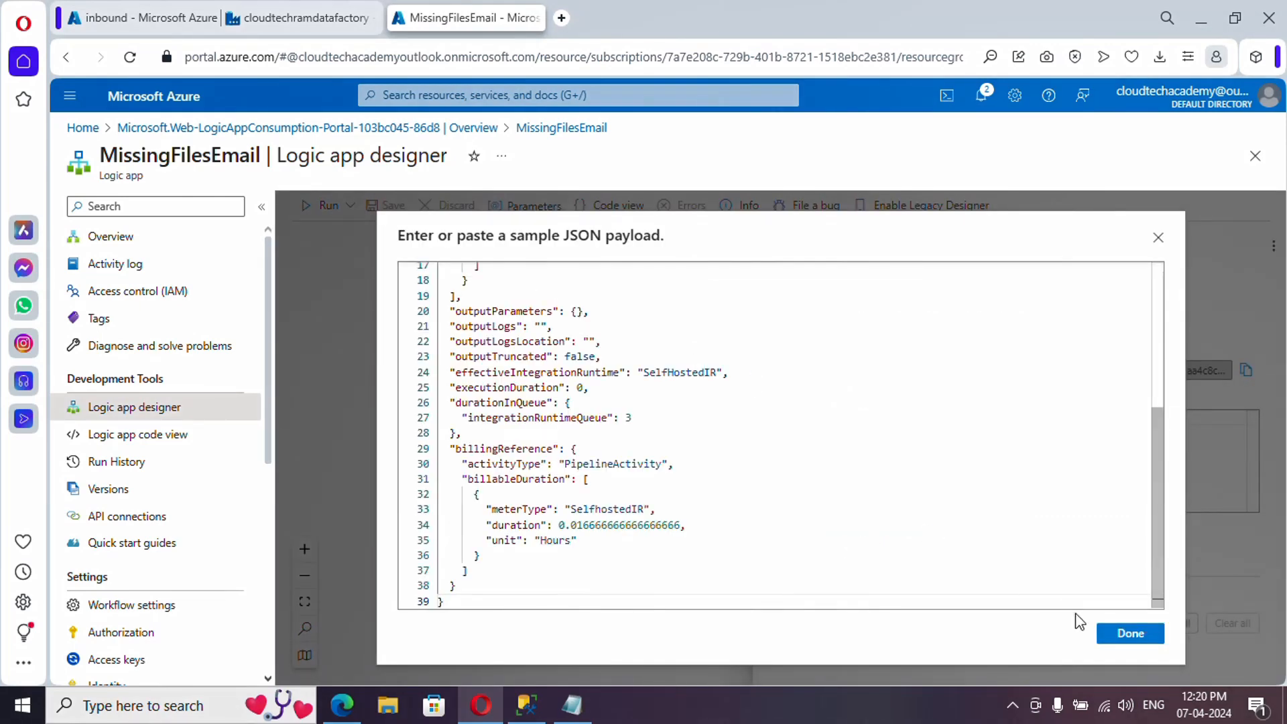
click(1123, 633)
scroll(1011, 491, down, 5)
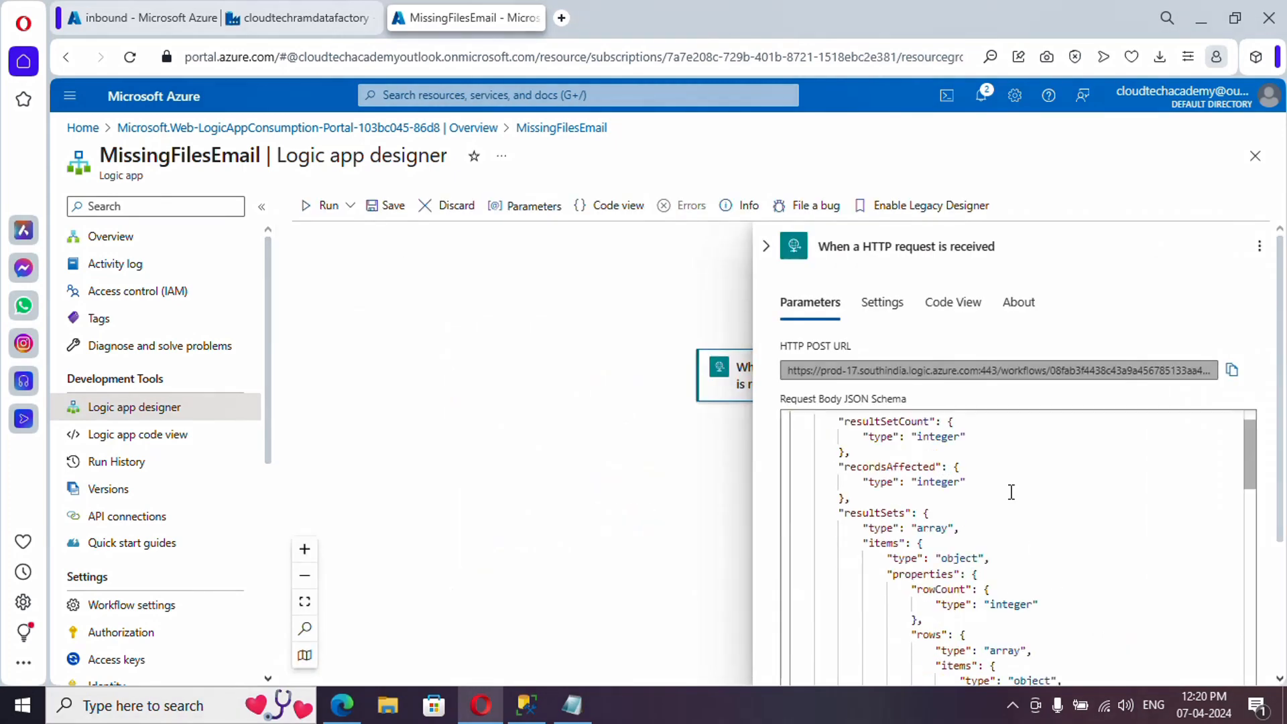
scroll(1011, 491, down, 4)
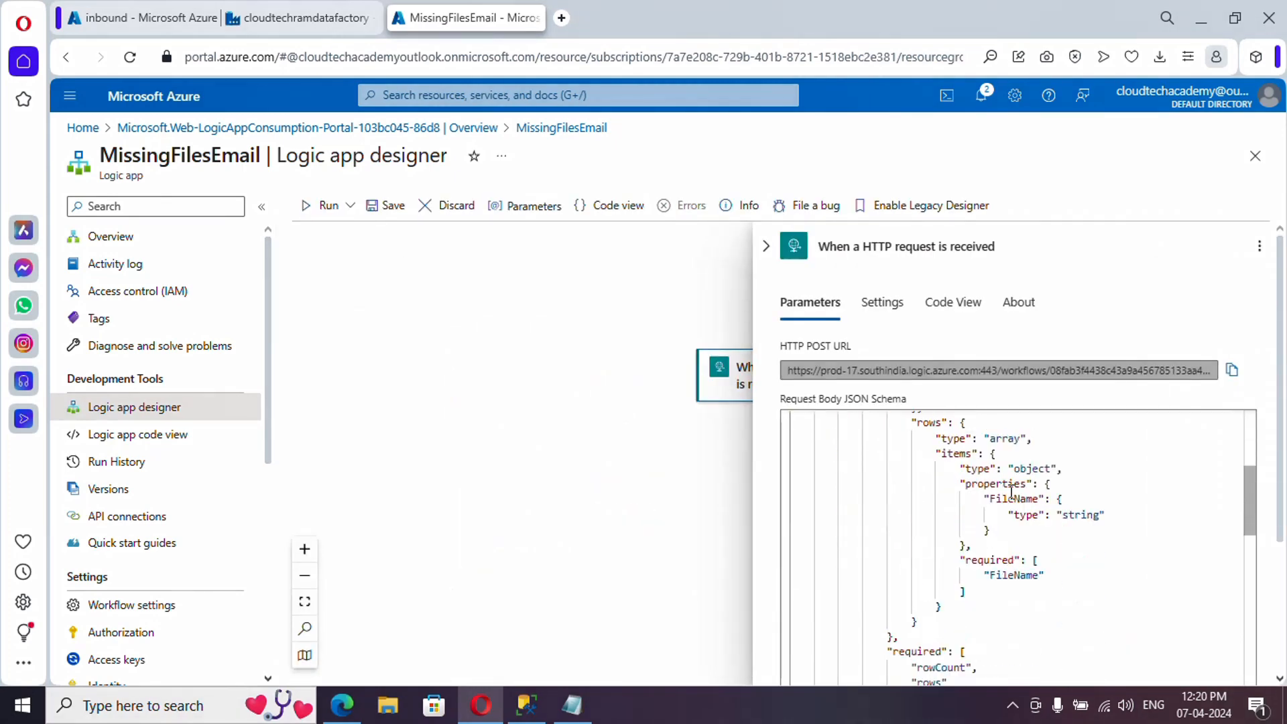
scroll(1011, 492, up, 2)
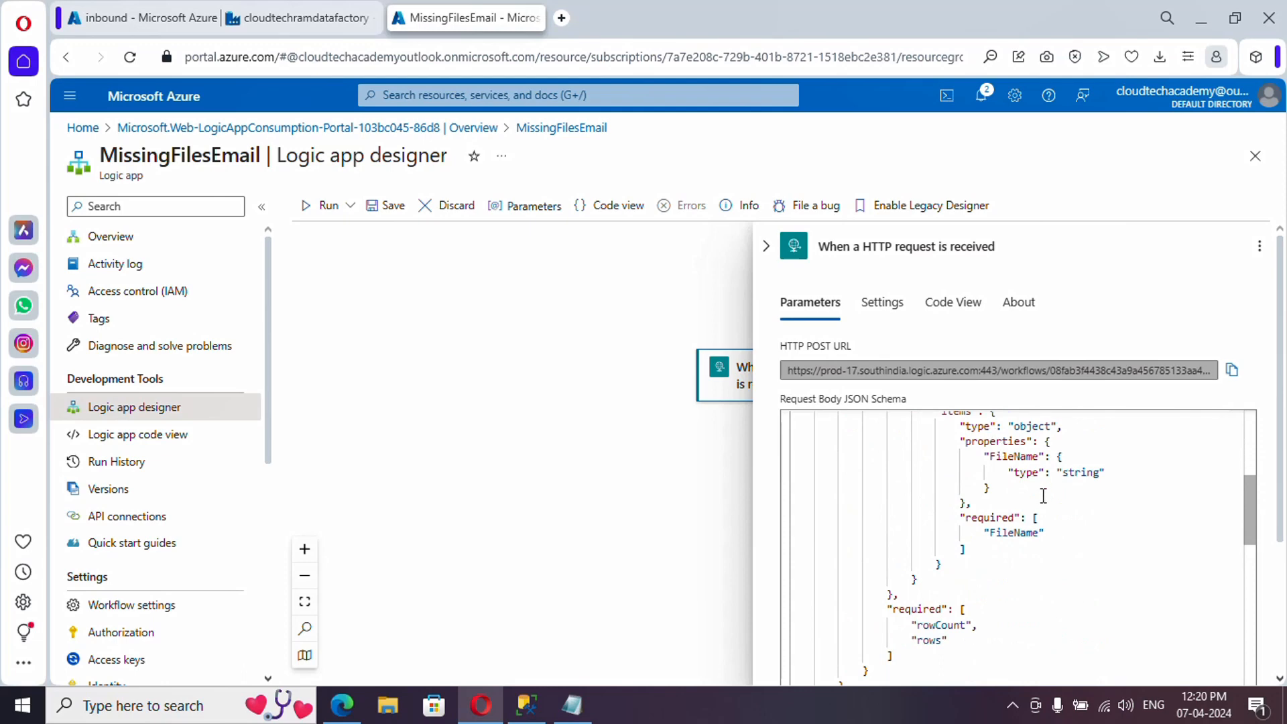
scroll(1043, 496, down, 8)
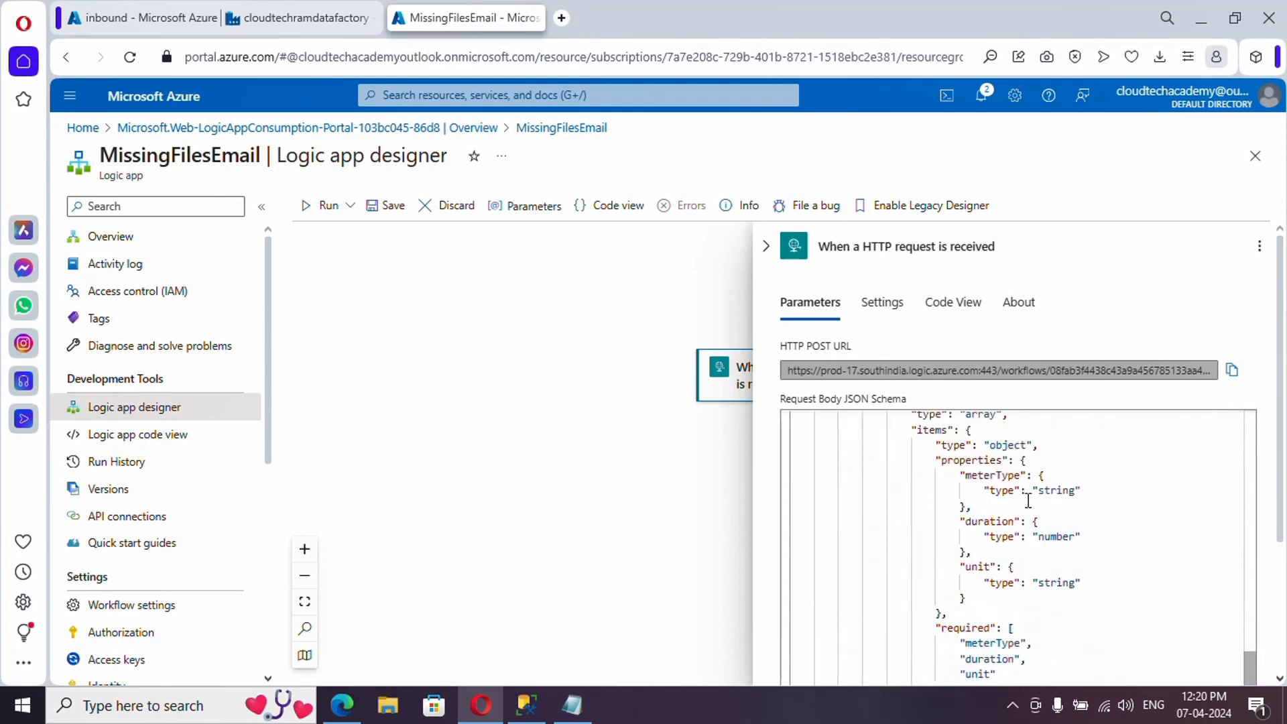
click(574, 304)
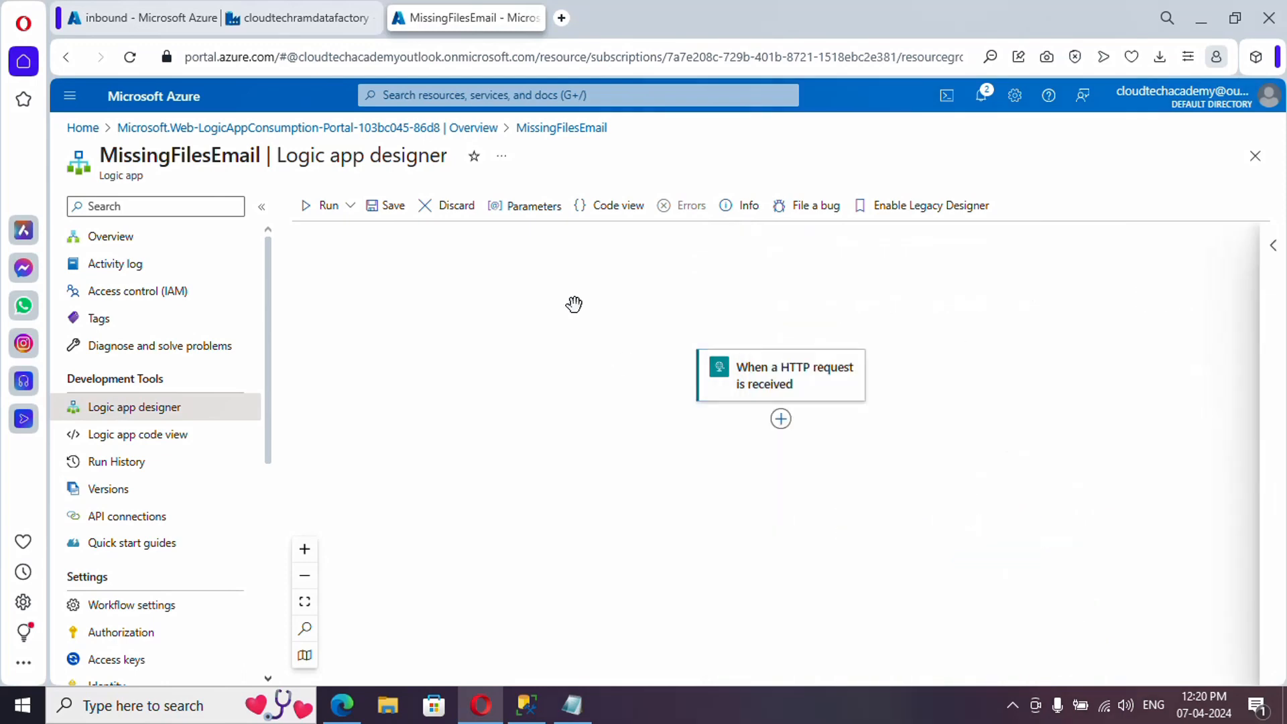
click(781, 421)
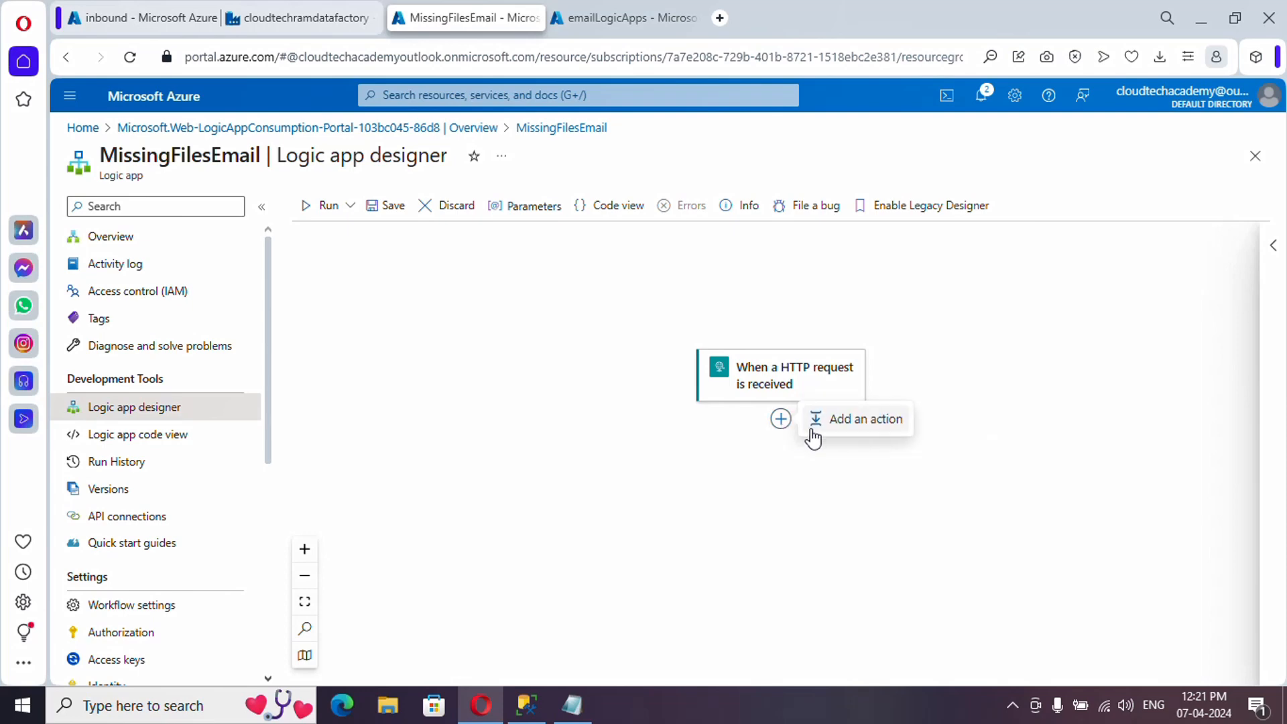
- Add an Initialize variable step named EmailContent of type String after the trigger
click(867, 435)
text(var)
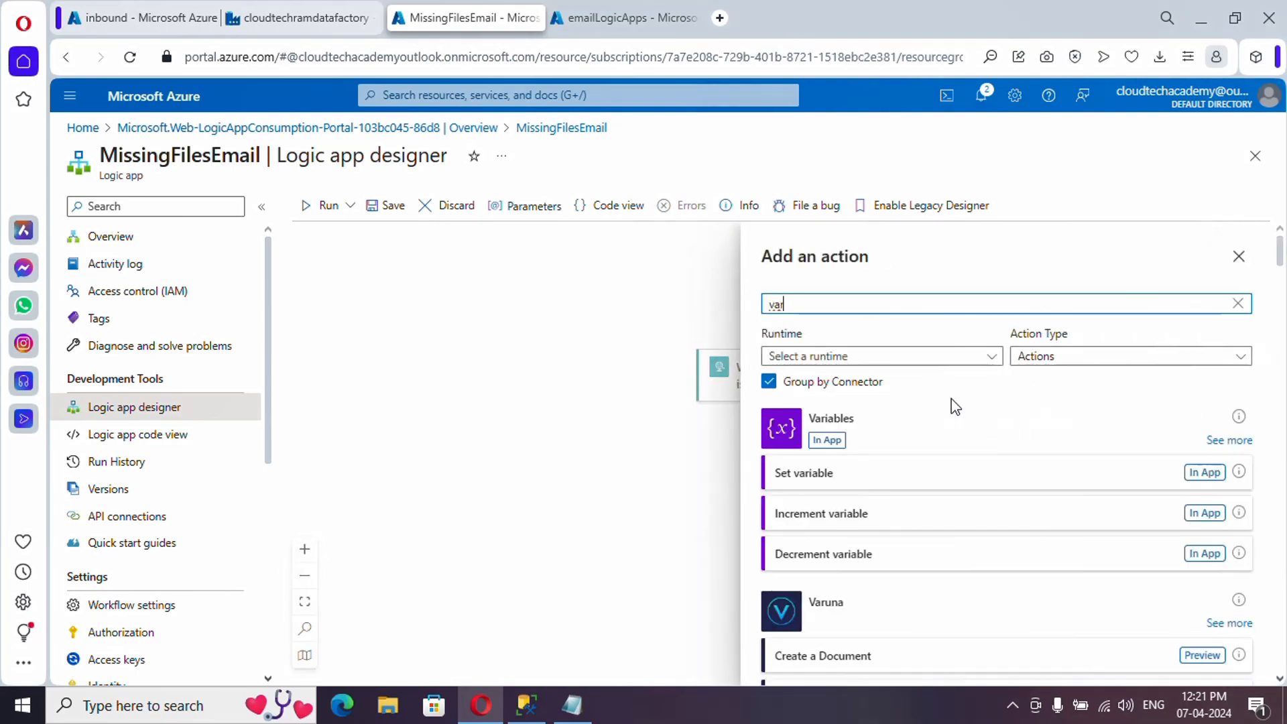
click(1219, 443)
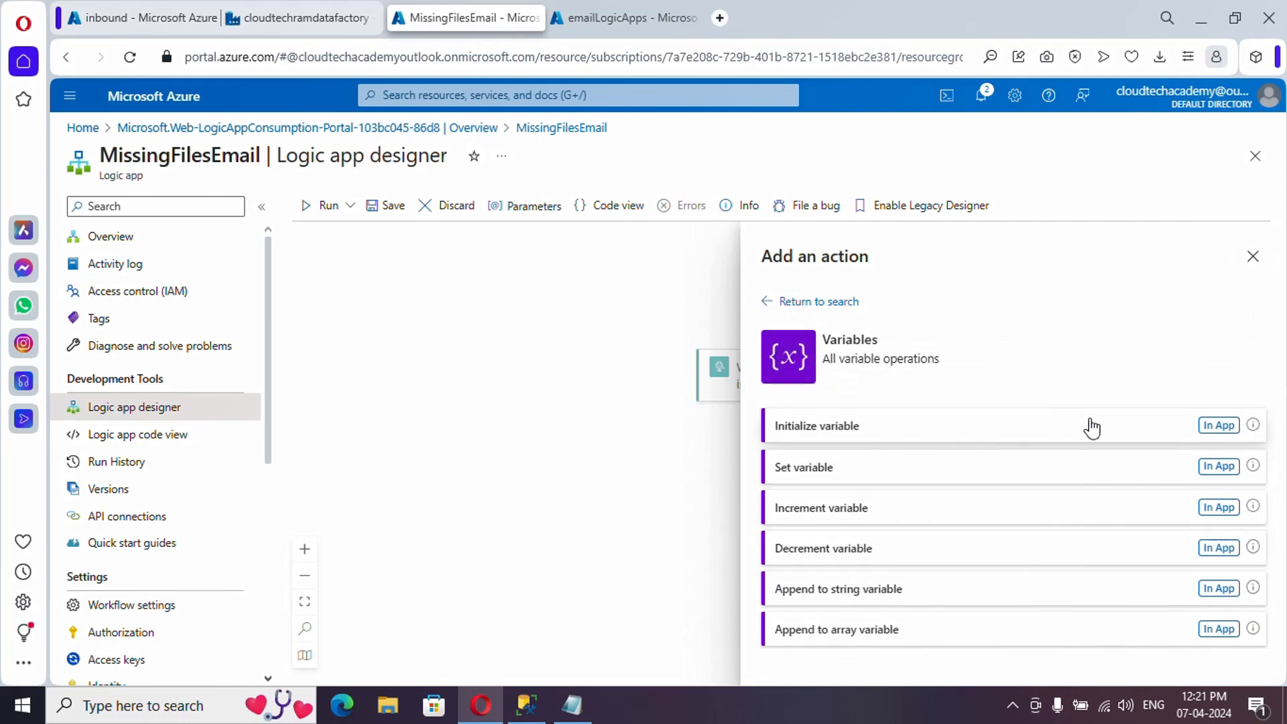
click(1224, 434)
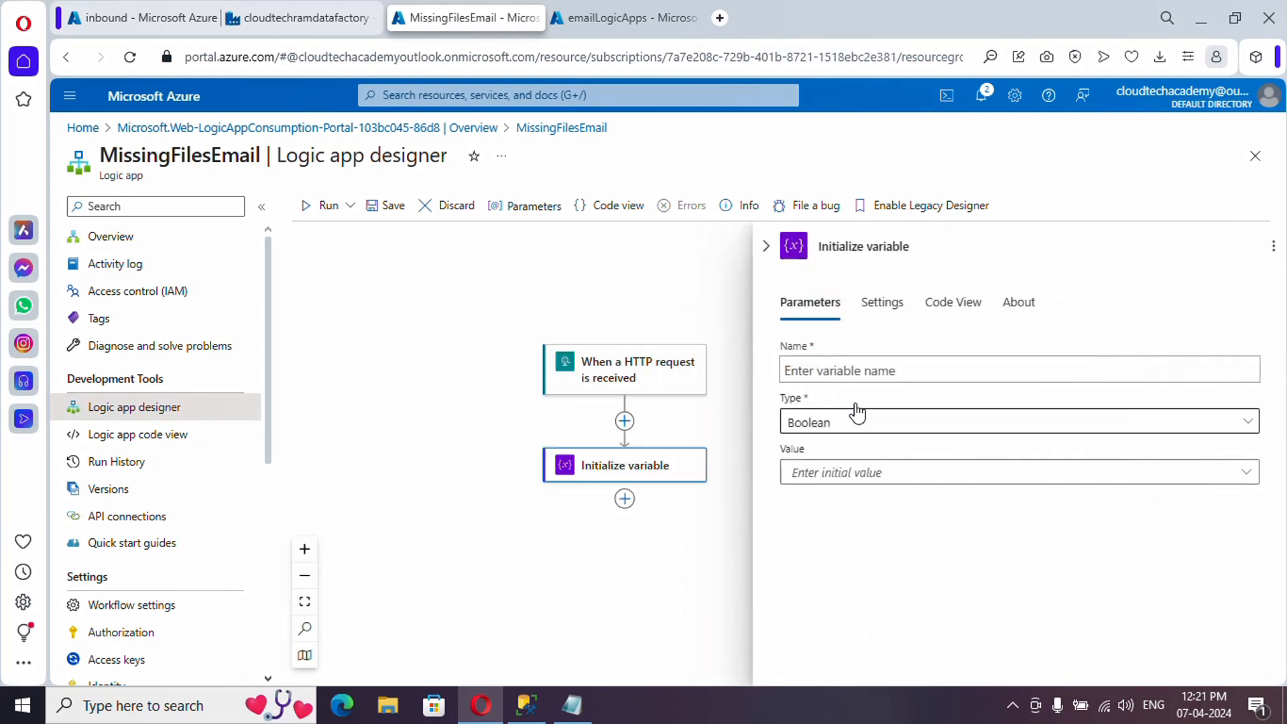
click(856, 371)
text(E)
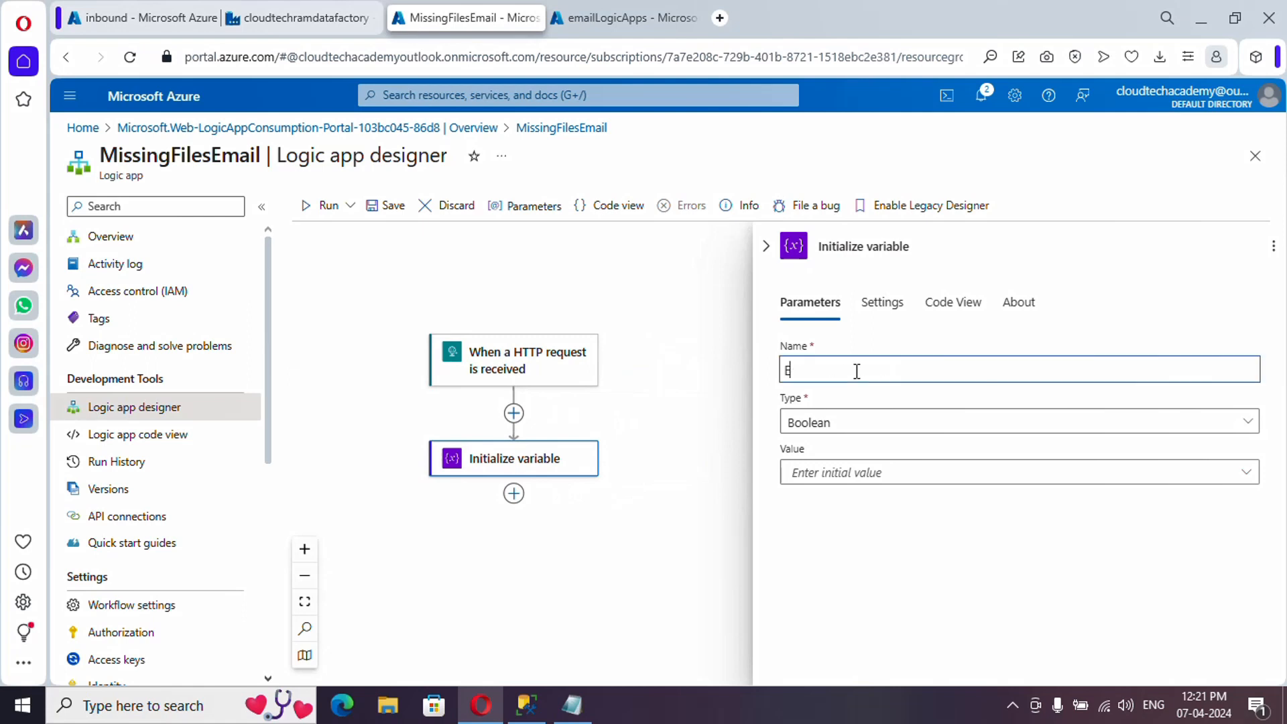
text(mailContent)
click(867, 432)
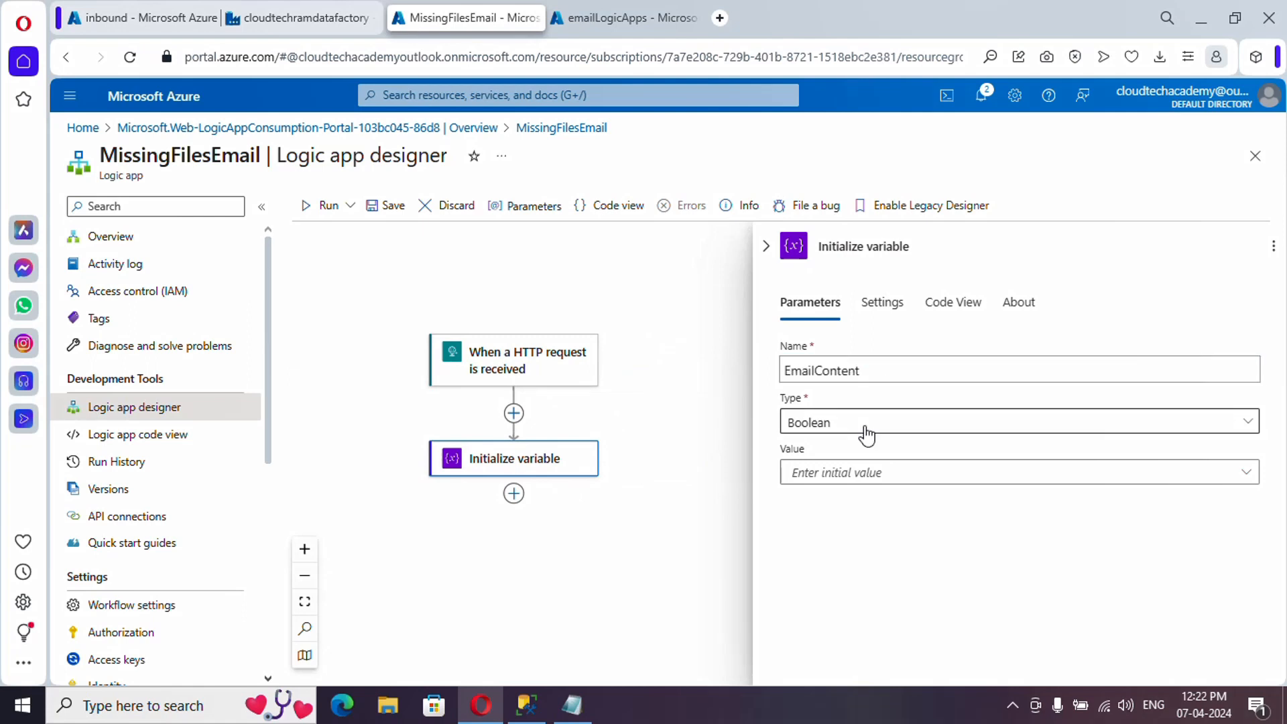
click(867, 432)
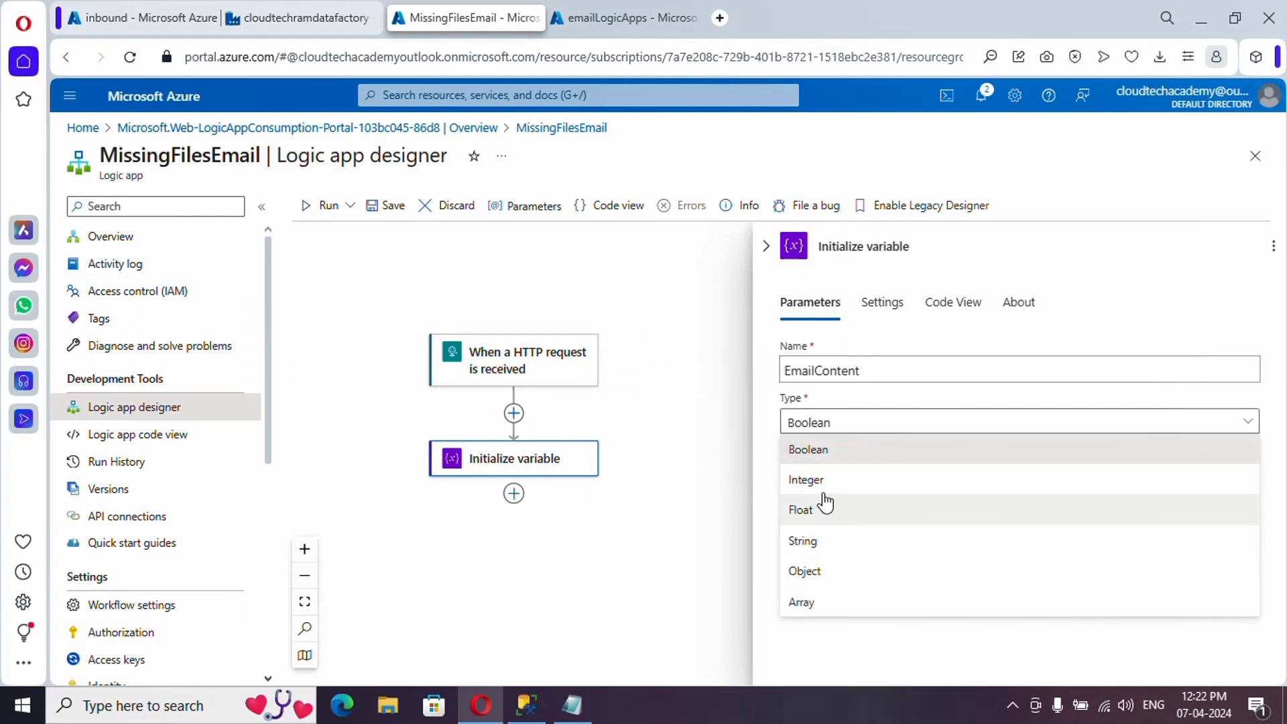
click(822, 545)
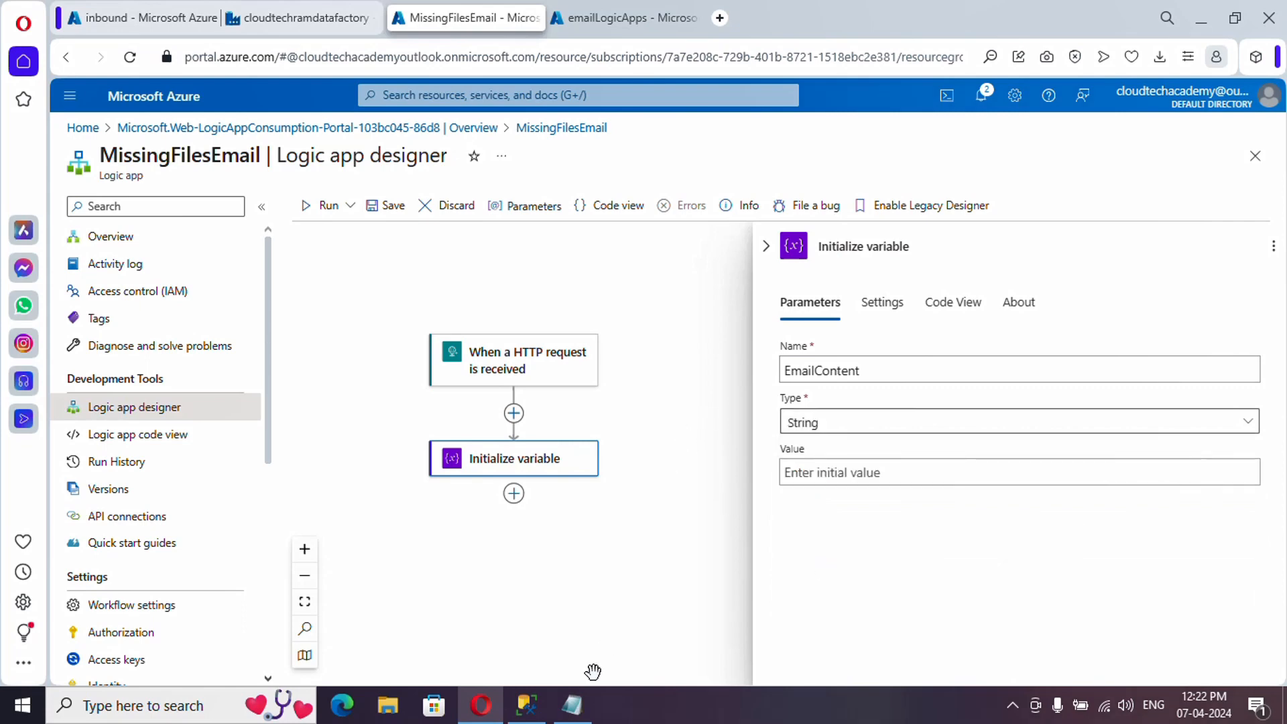
click(574, 721)
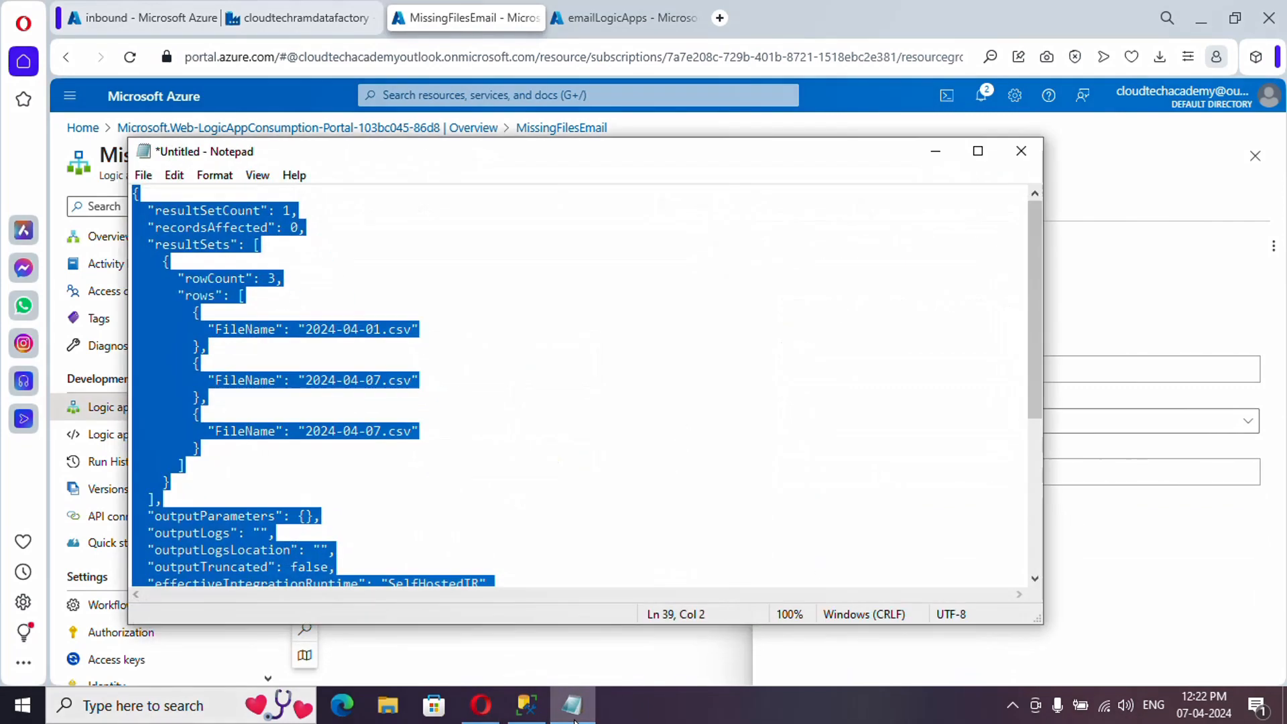
click(334, 348)
drag(262, 247, 256, 247)
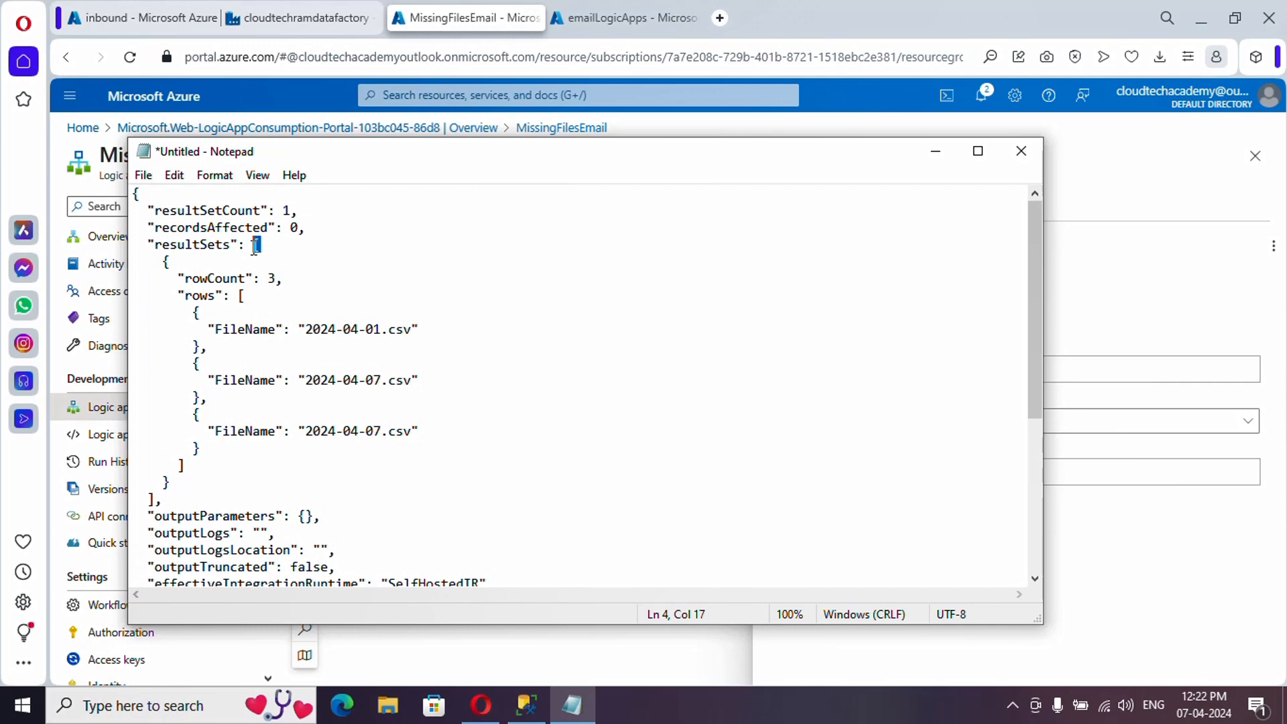
click(252, 330)
double_click(193, 297)
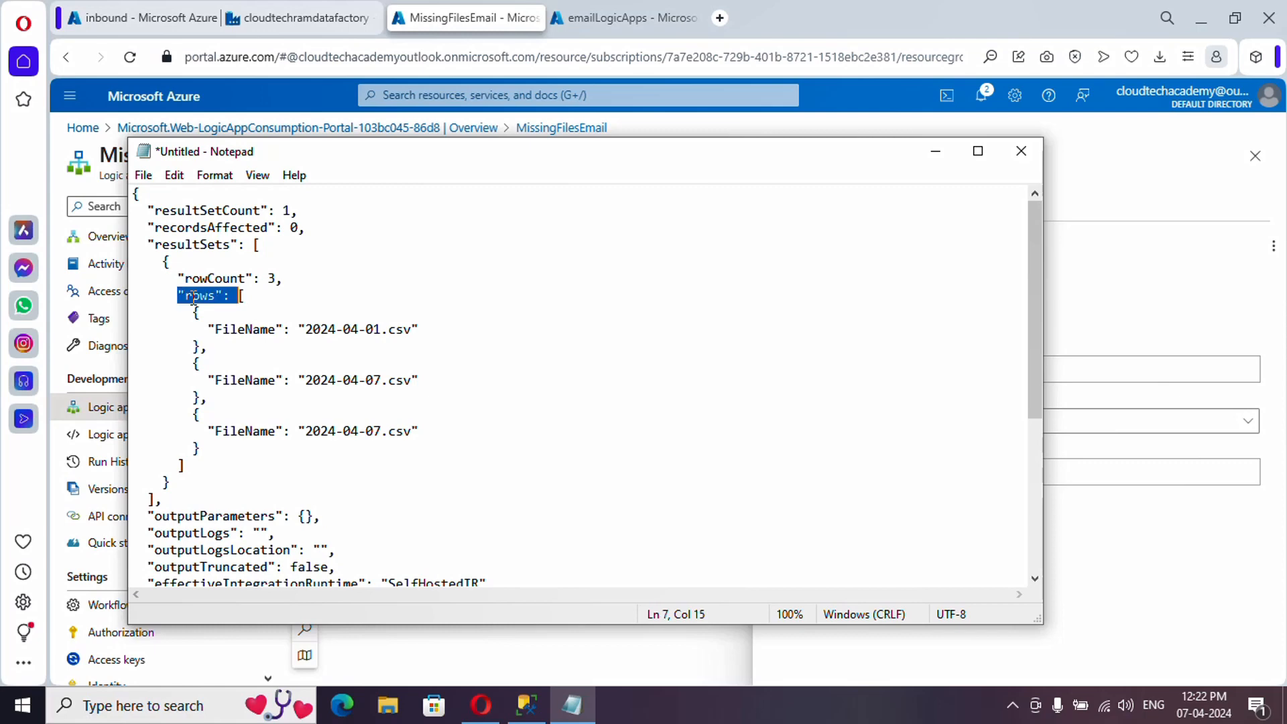
click(243, 297)
click(187, 466)
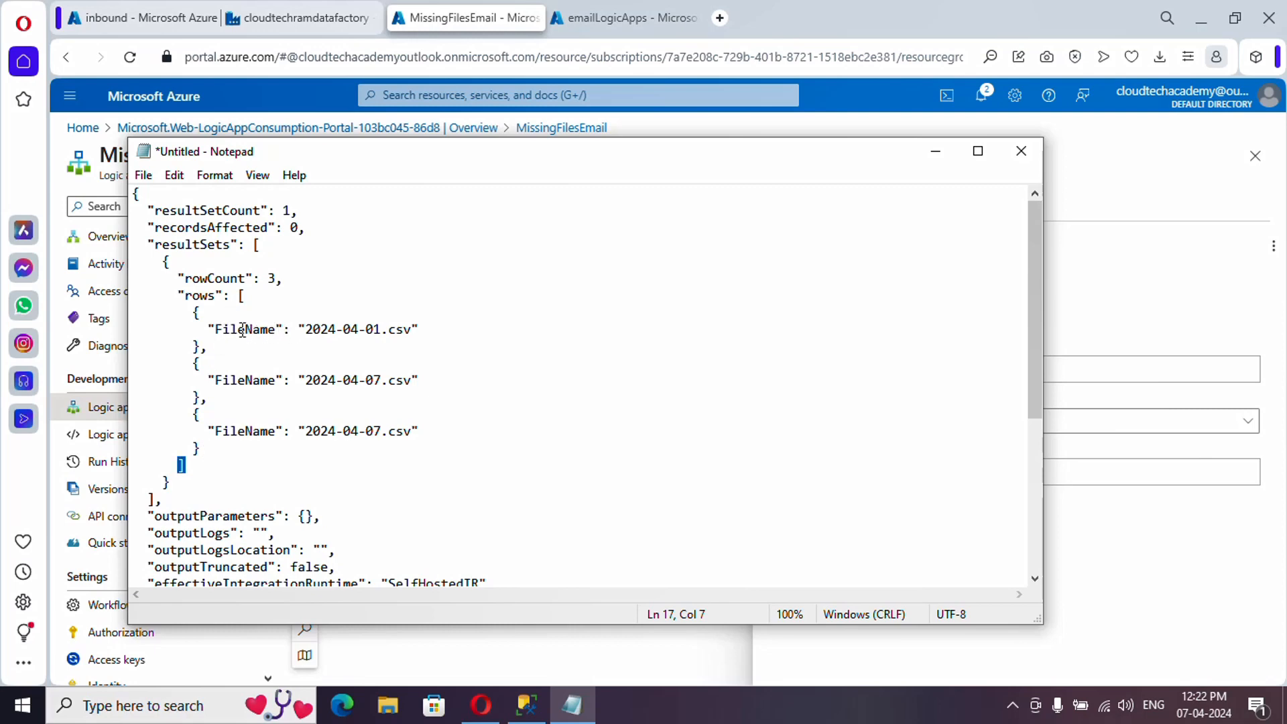
click(239, 330)
drag(216, 330, 412, 328)
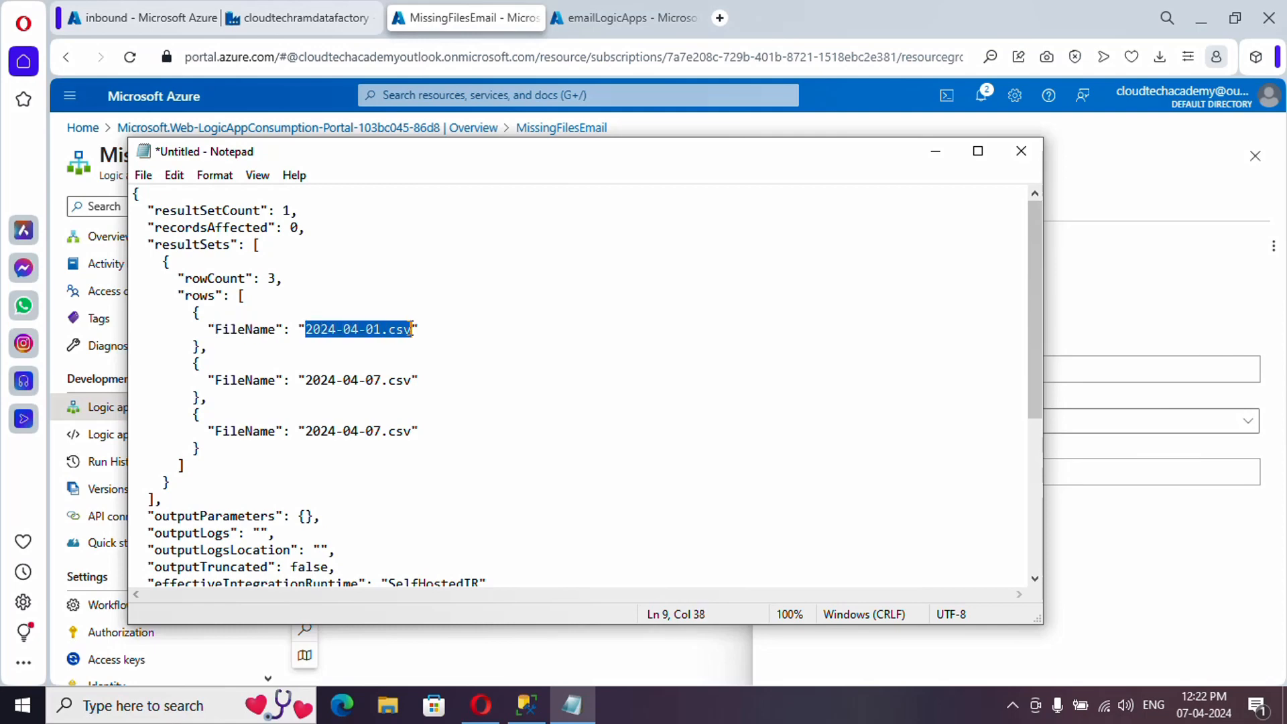
drag(308, 381, 407, 383)
drag(413, 433, 318, 431)
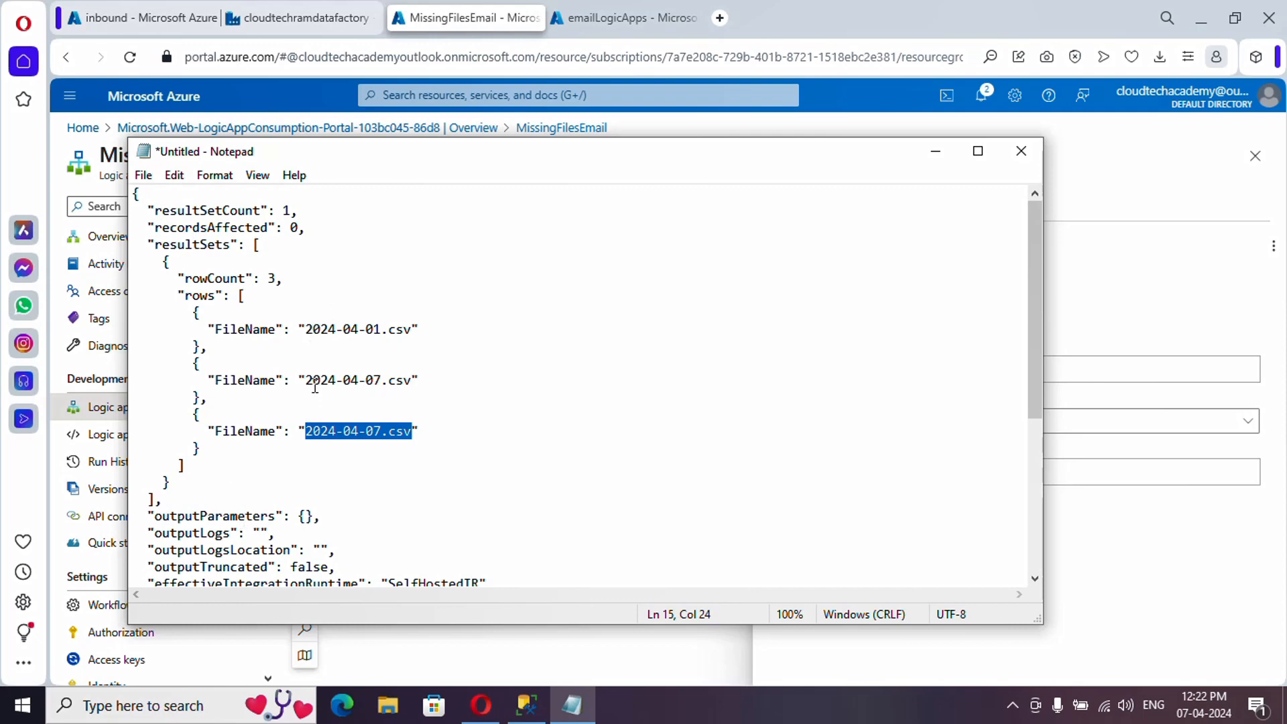
scroll(339, 445, down, 2)
scroll(342, 450, up, 2)
drag(303, 330, 405, 332)
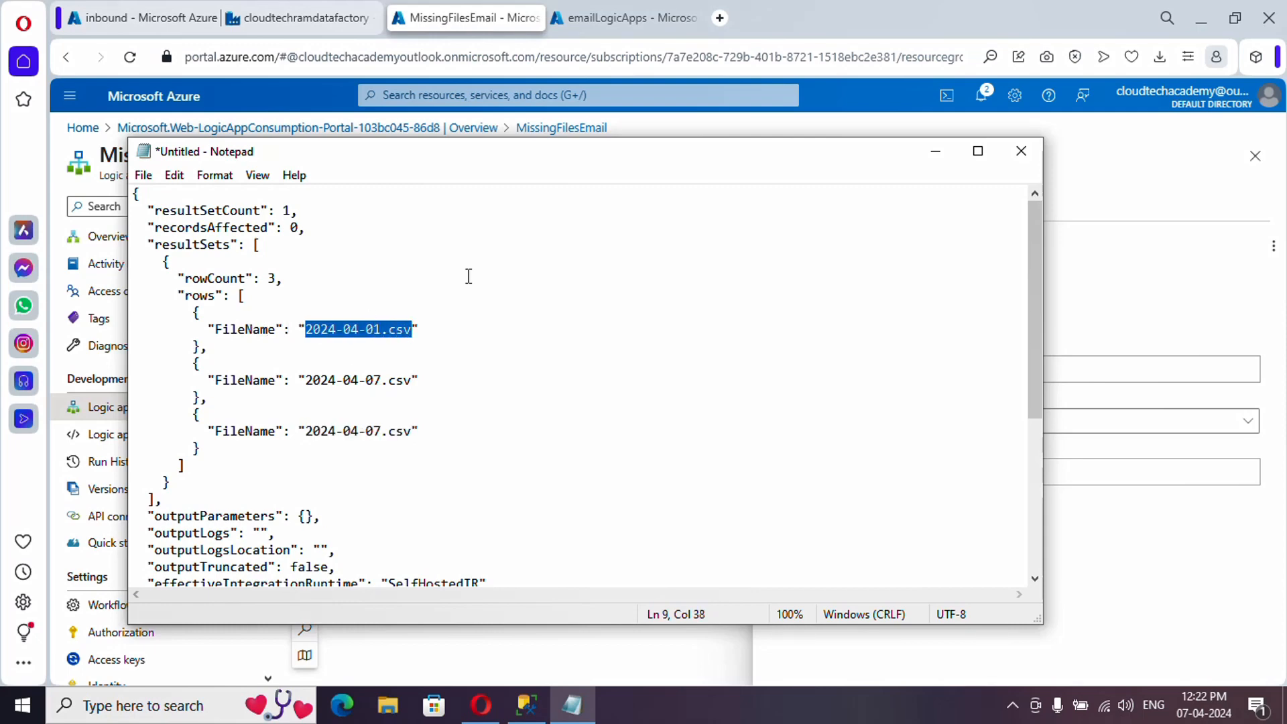
- Add an Append to string variable action below Initialize variable, referencing the JSON's FileName rows
click(936, 152)
click(513, 493)
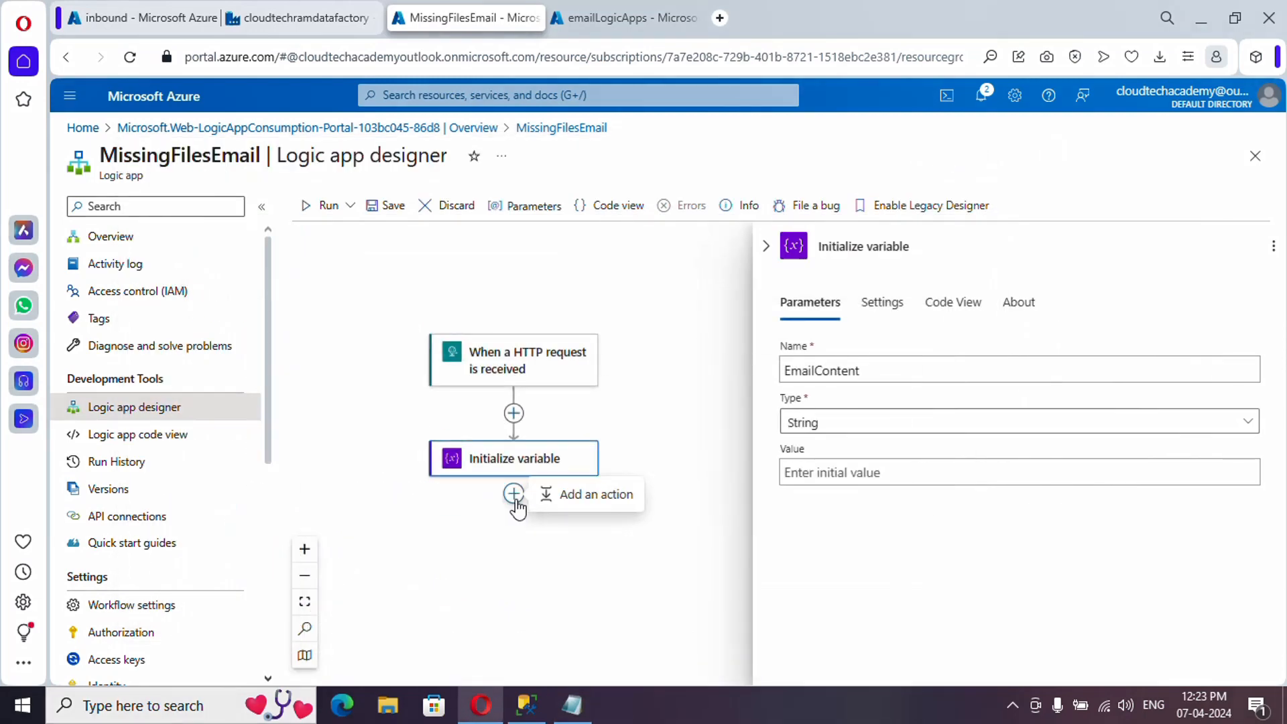
click(595, 501)
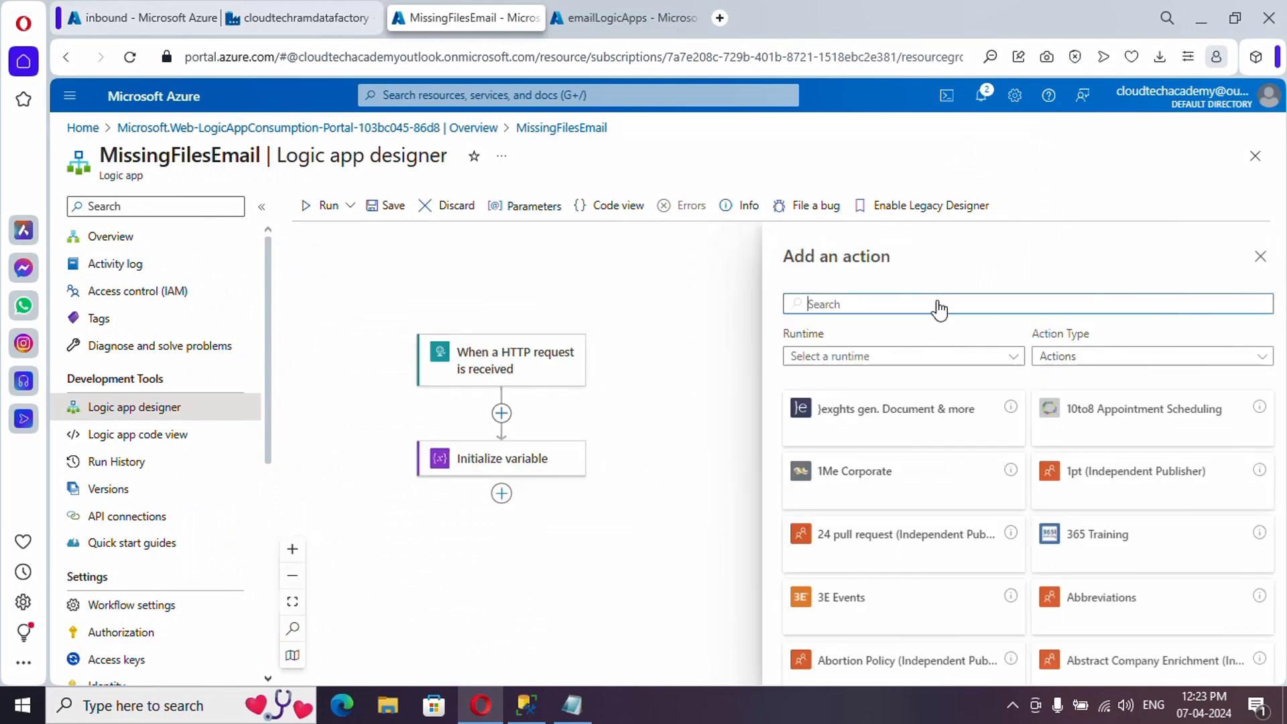
text(va)
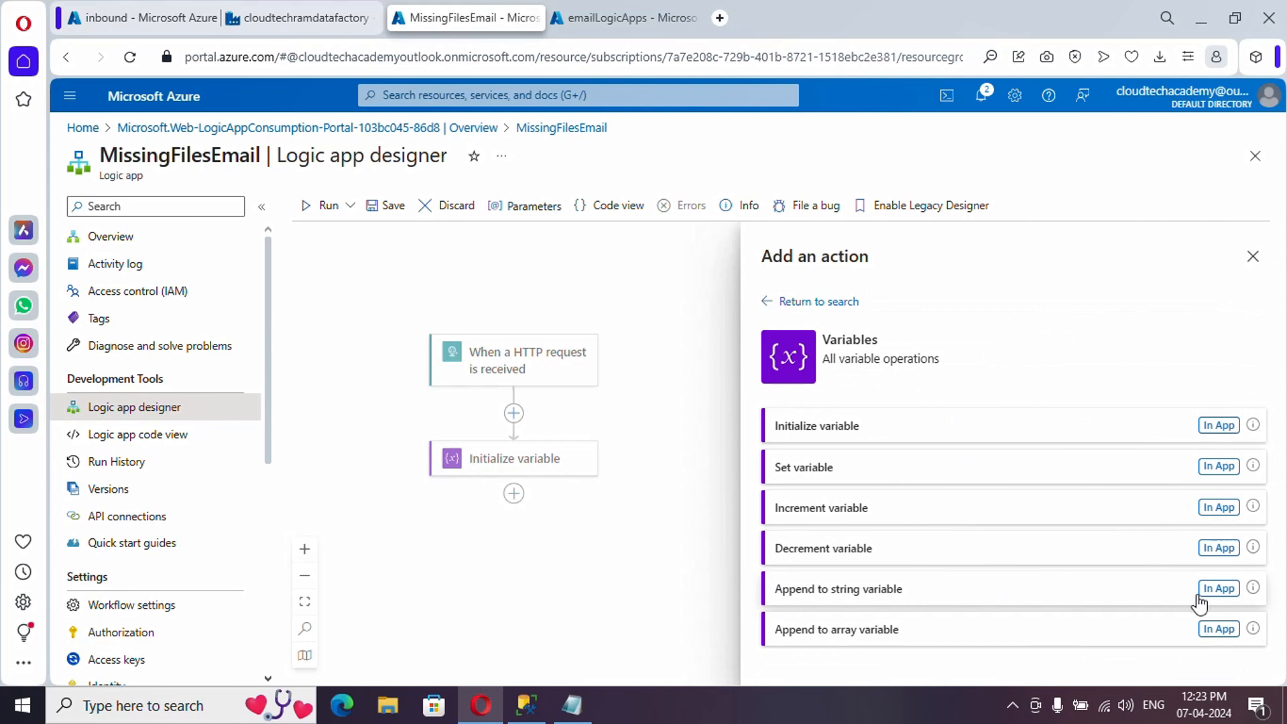
click(574, 710)
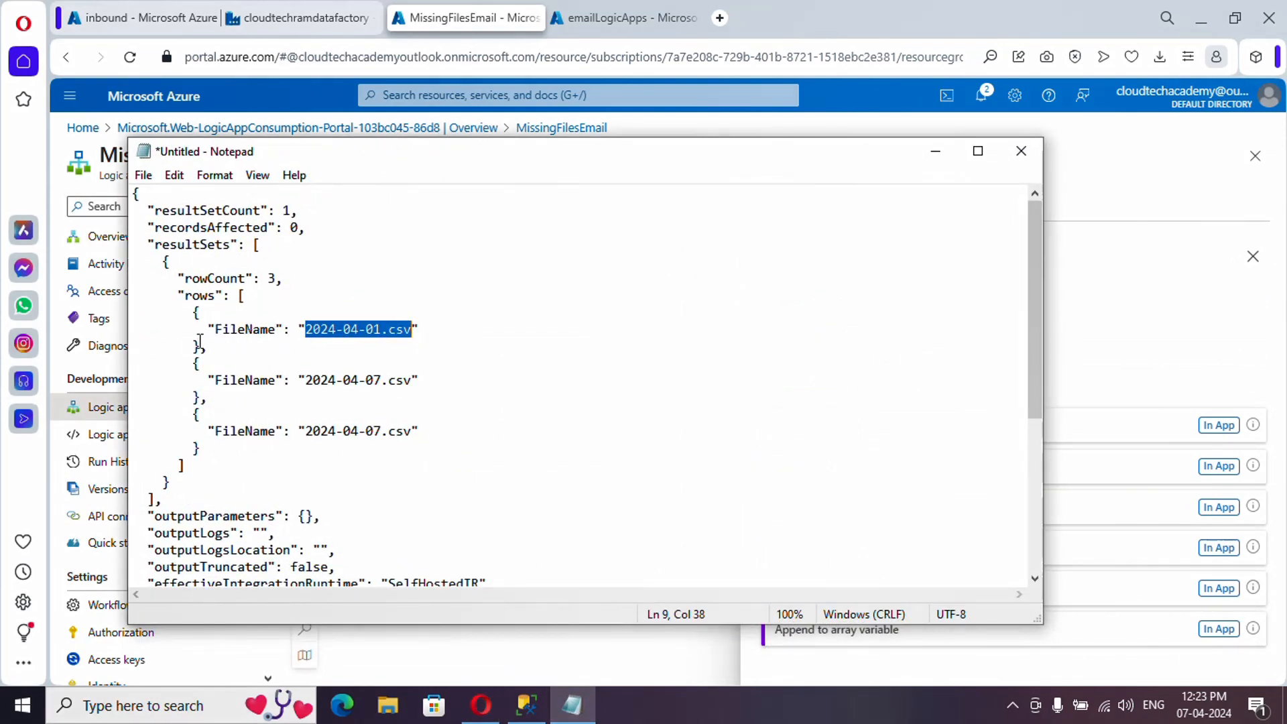
drag(200, 342, 192, 313)
click(242, 296)
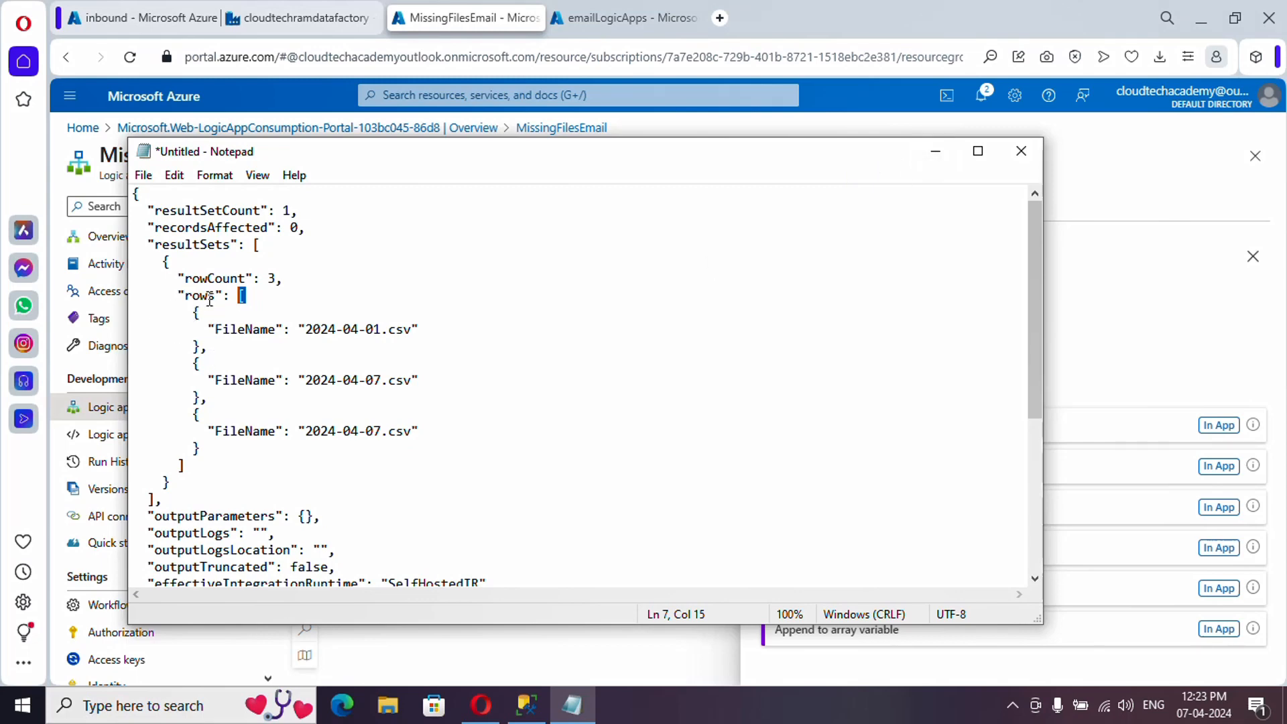
drag(199, 346, 195, 312)
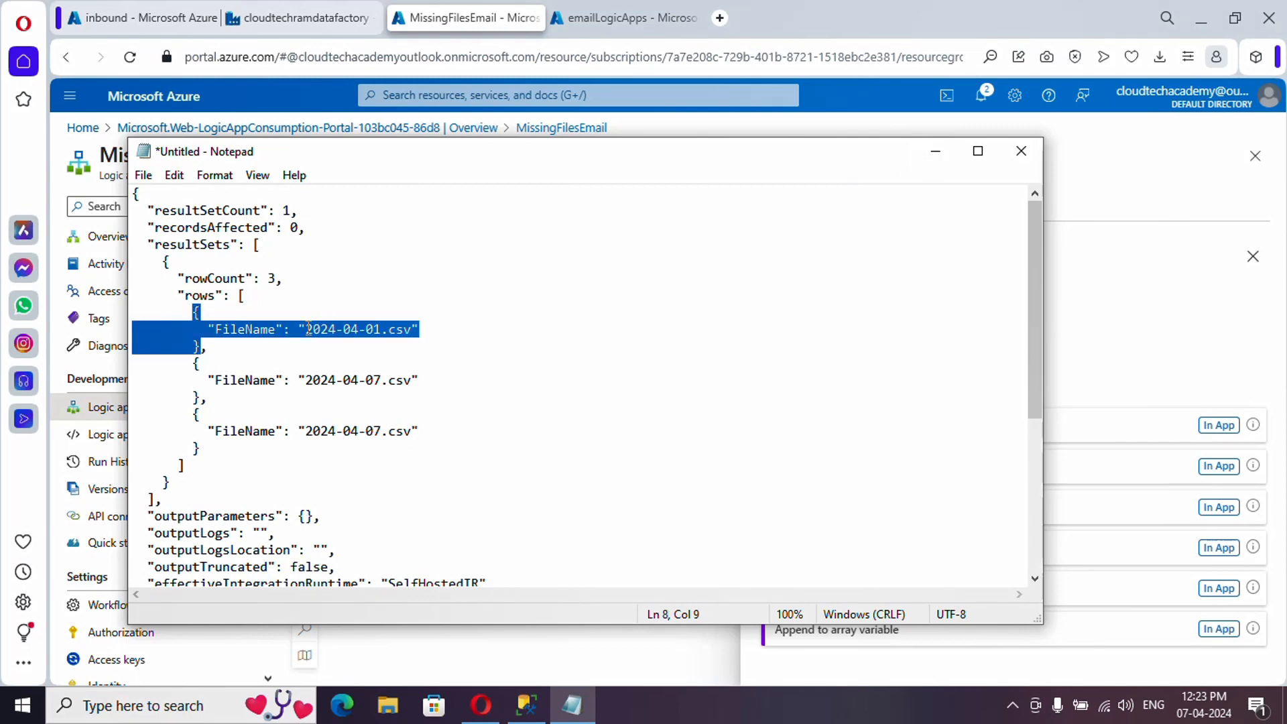
click(934, 155)
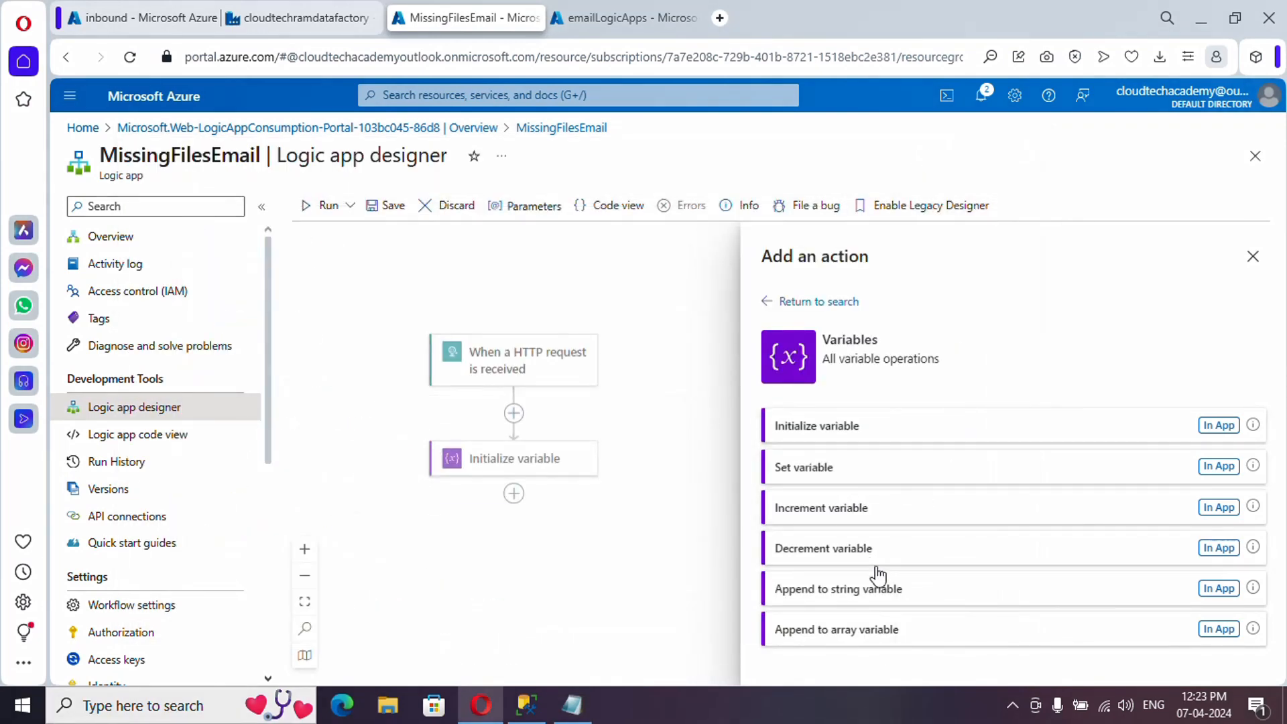
click(1221, 593)
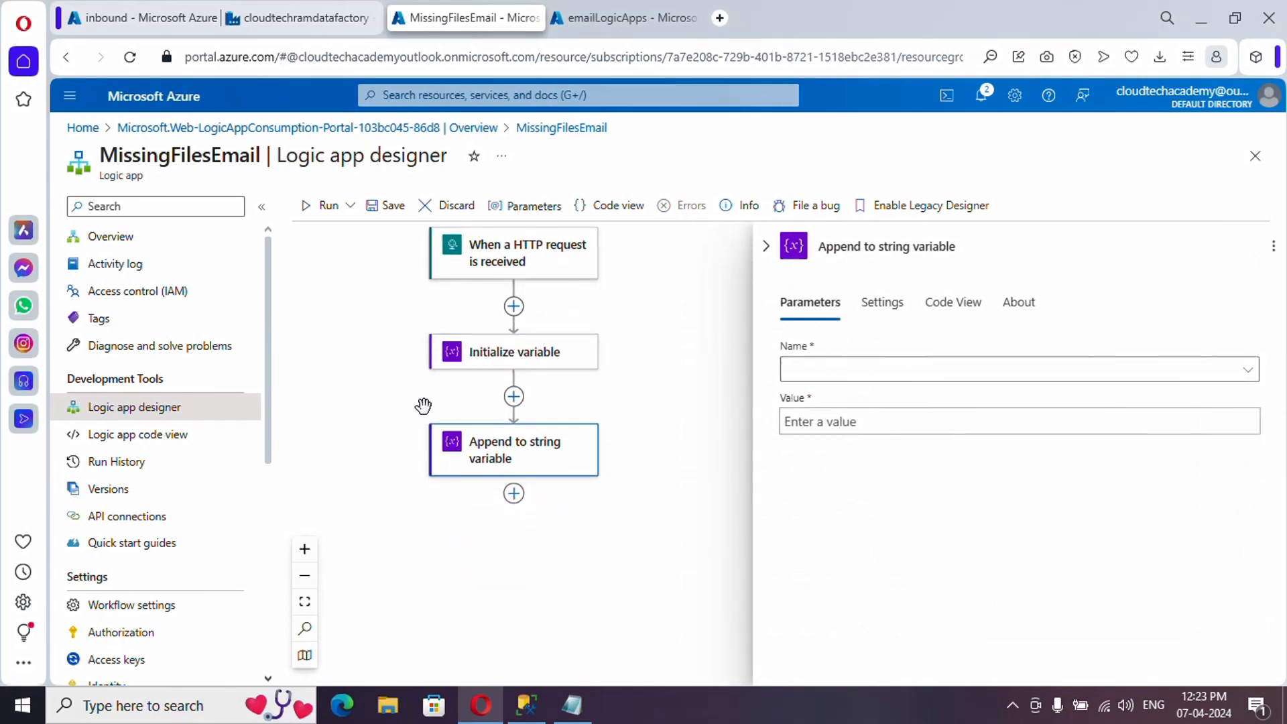
- Append the FileName dynamic value to EmailContent, producing two nested For each loops
click(839, 379)
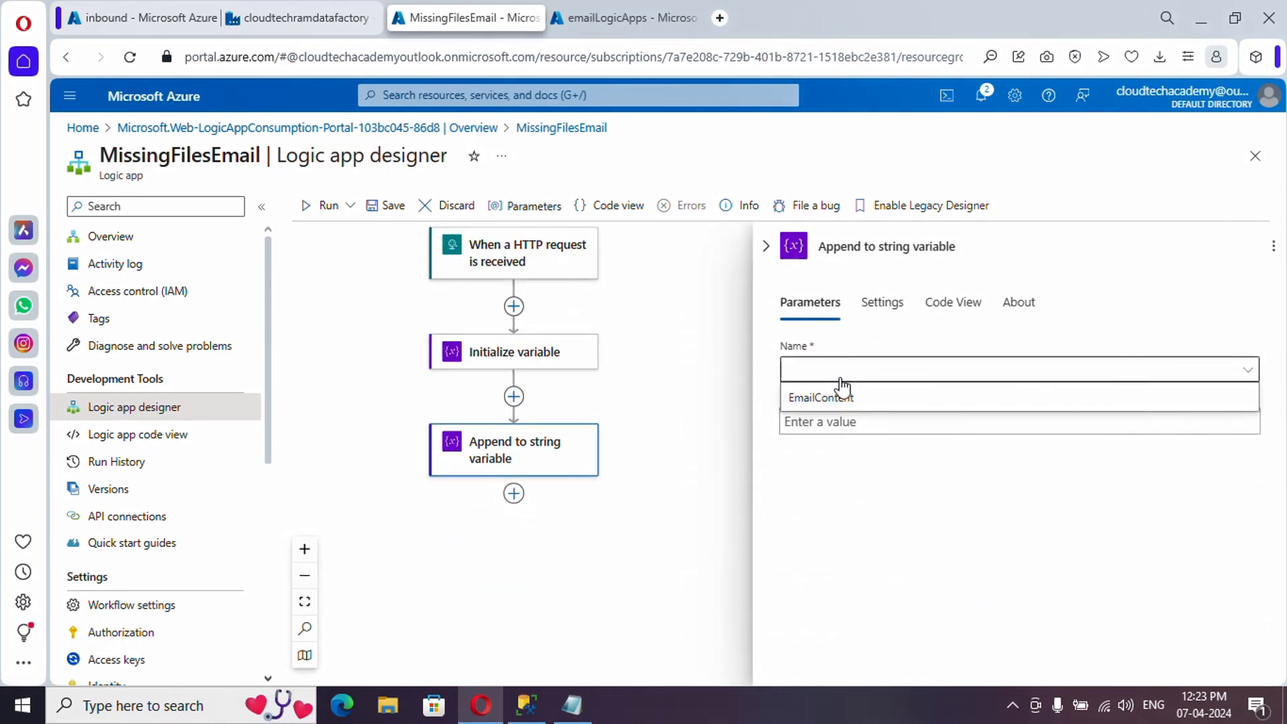
click(841, 401)
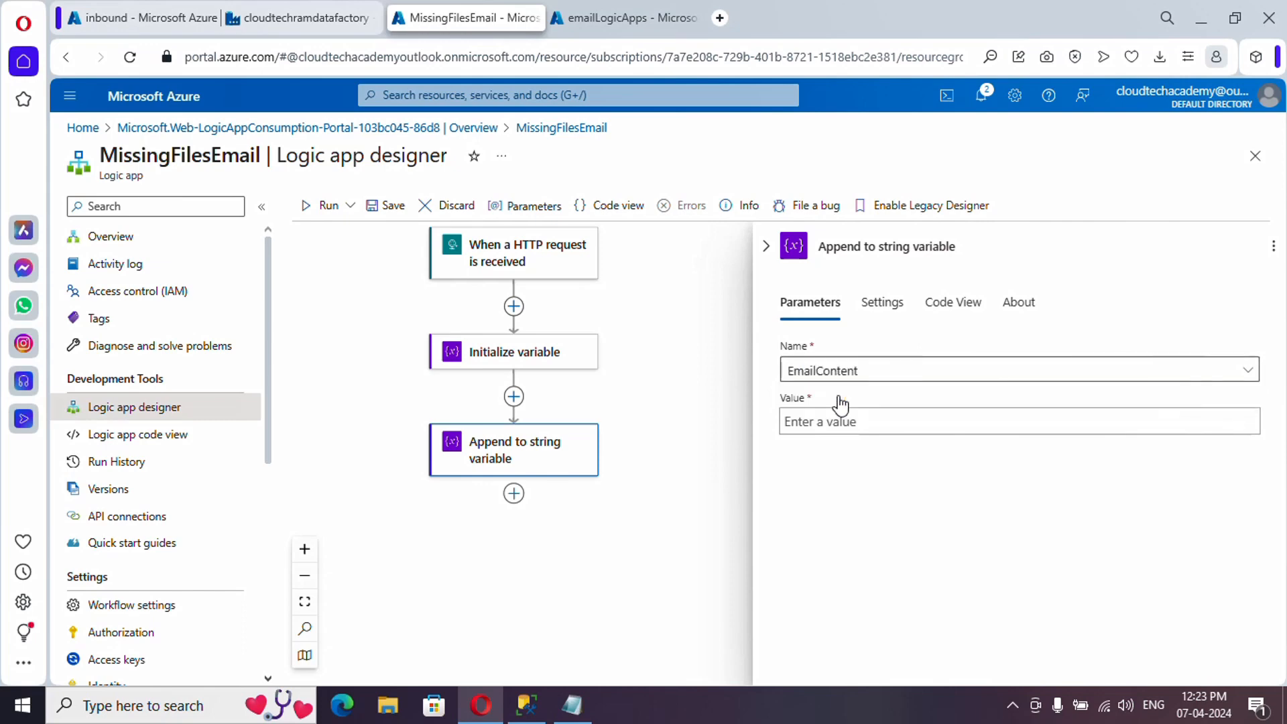
click(835, 413)
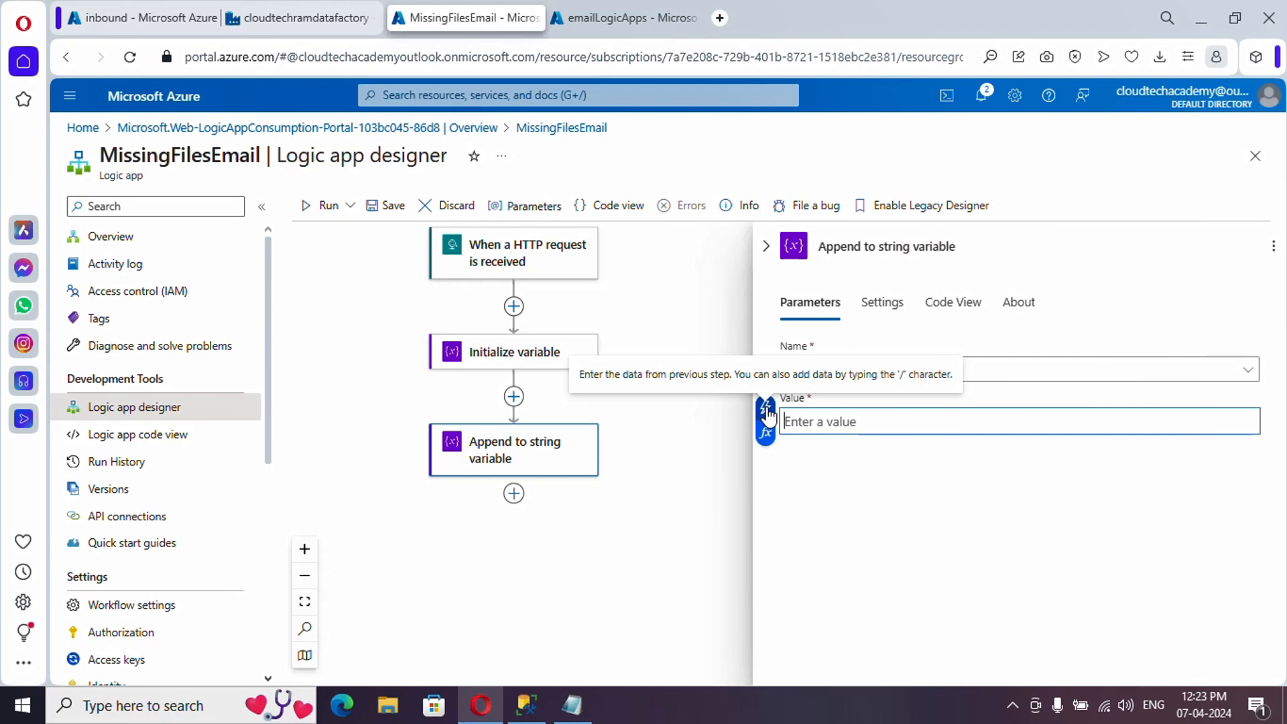
click(768, 410)
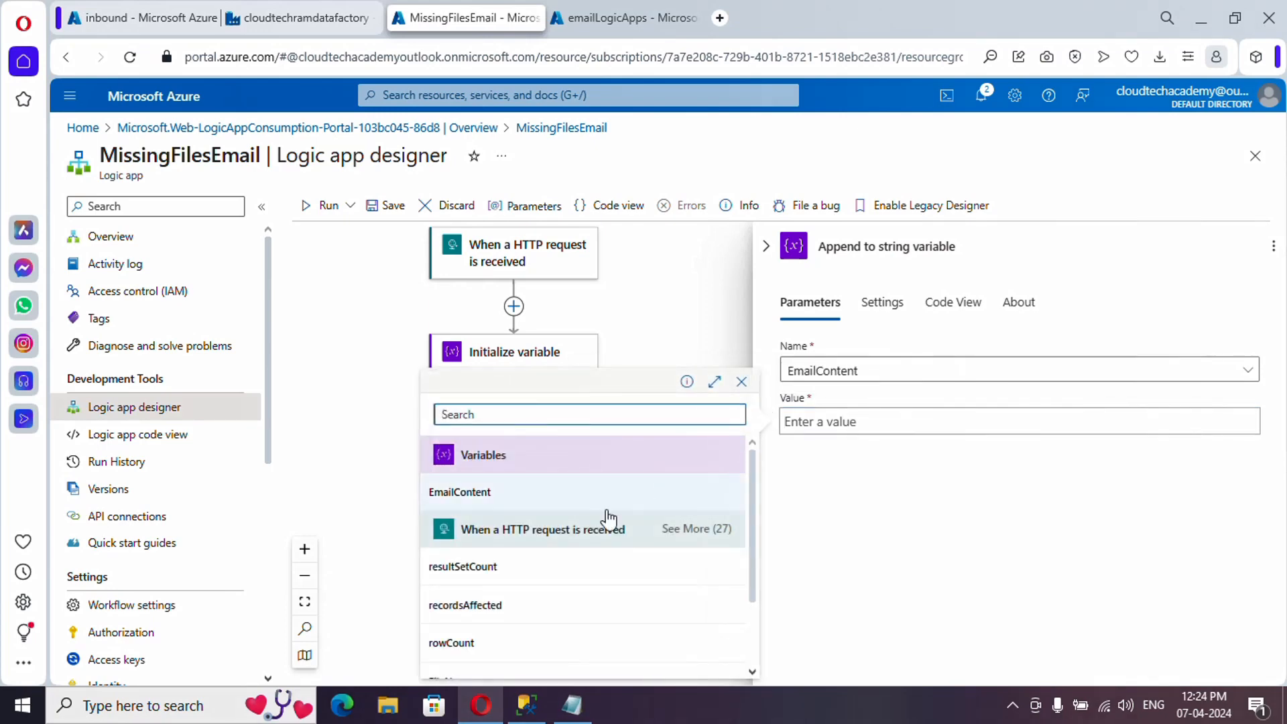
scroll(593, 575, down, 2)
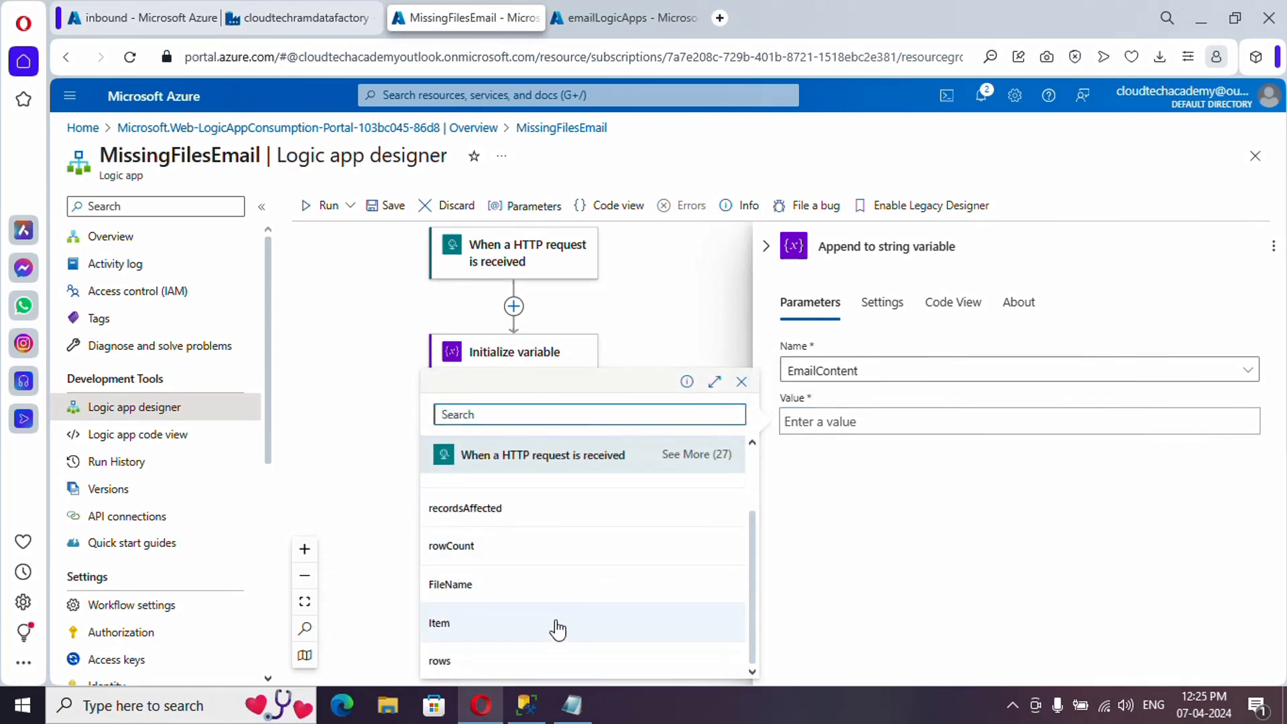
click(573, 707)
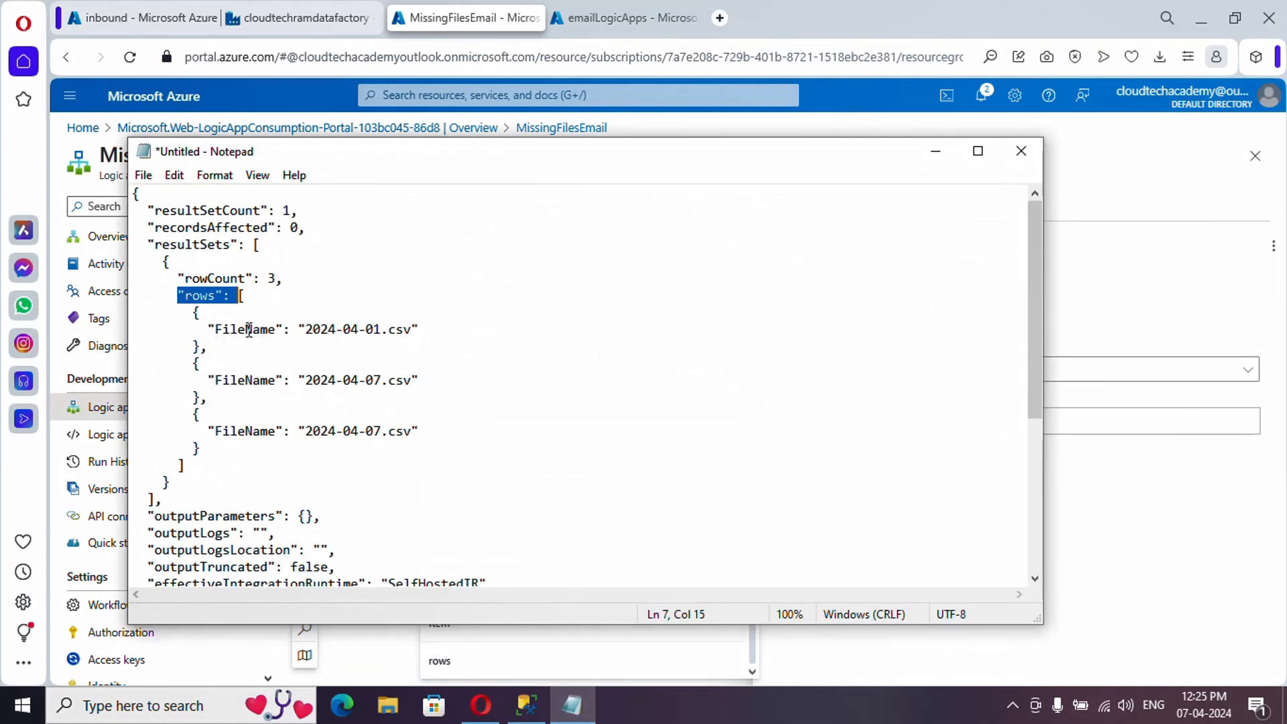
click(936, 155)
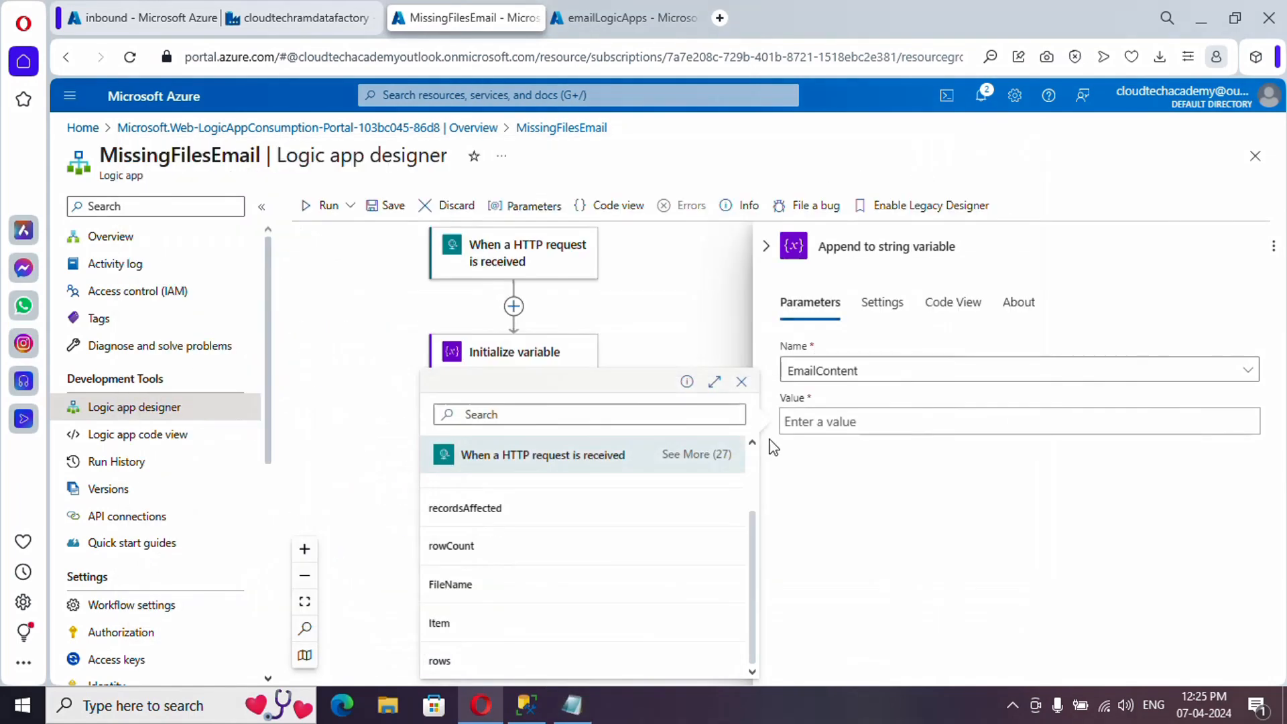
click(479, 589)
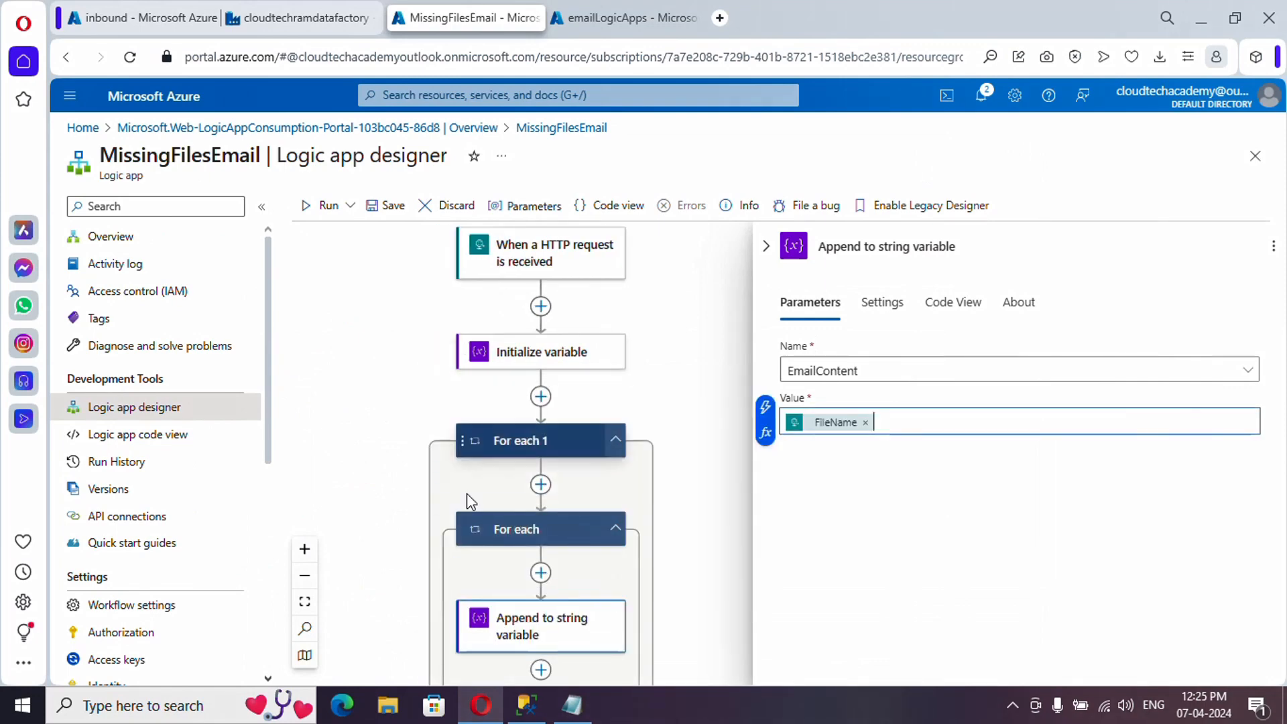
scroll(582, 429, down, 1)
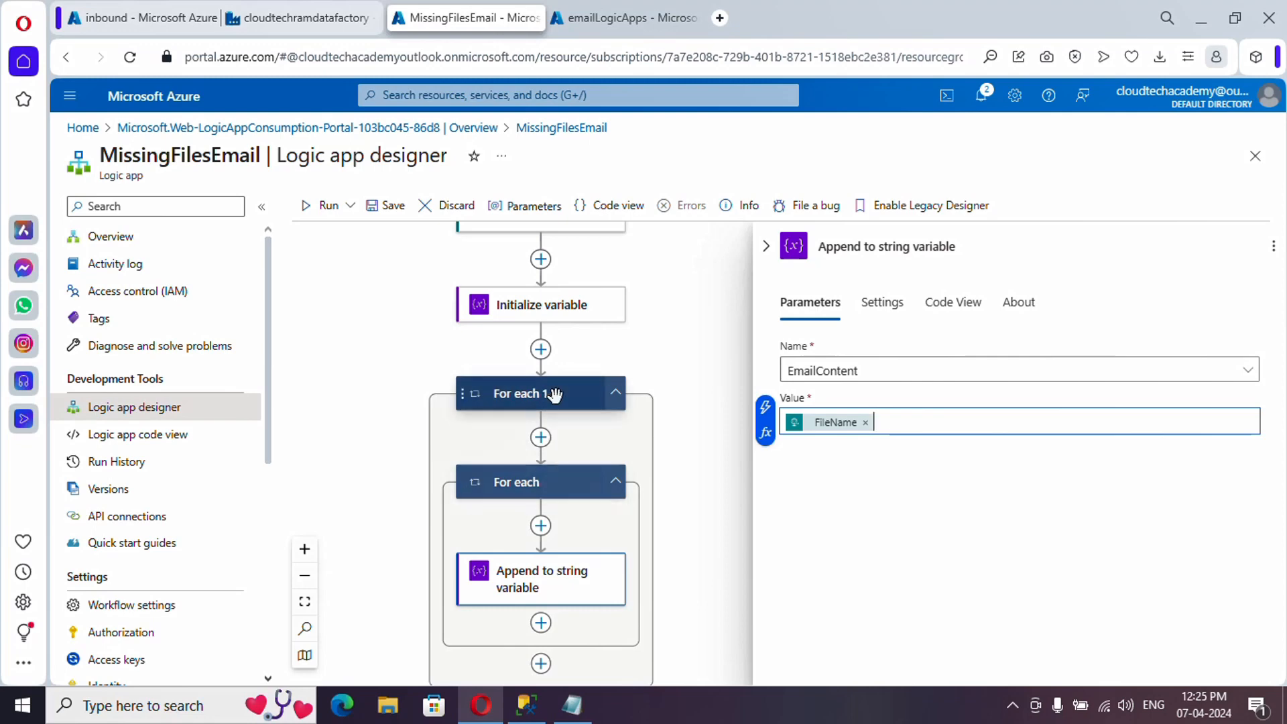
click(571, 705)
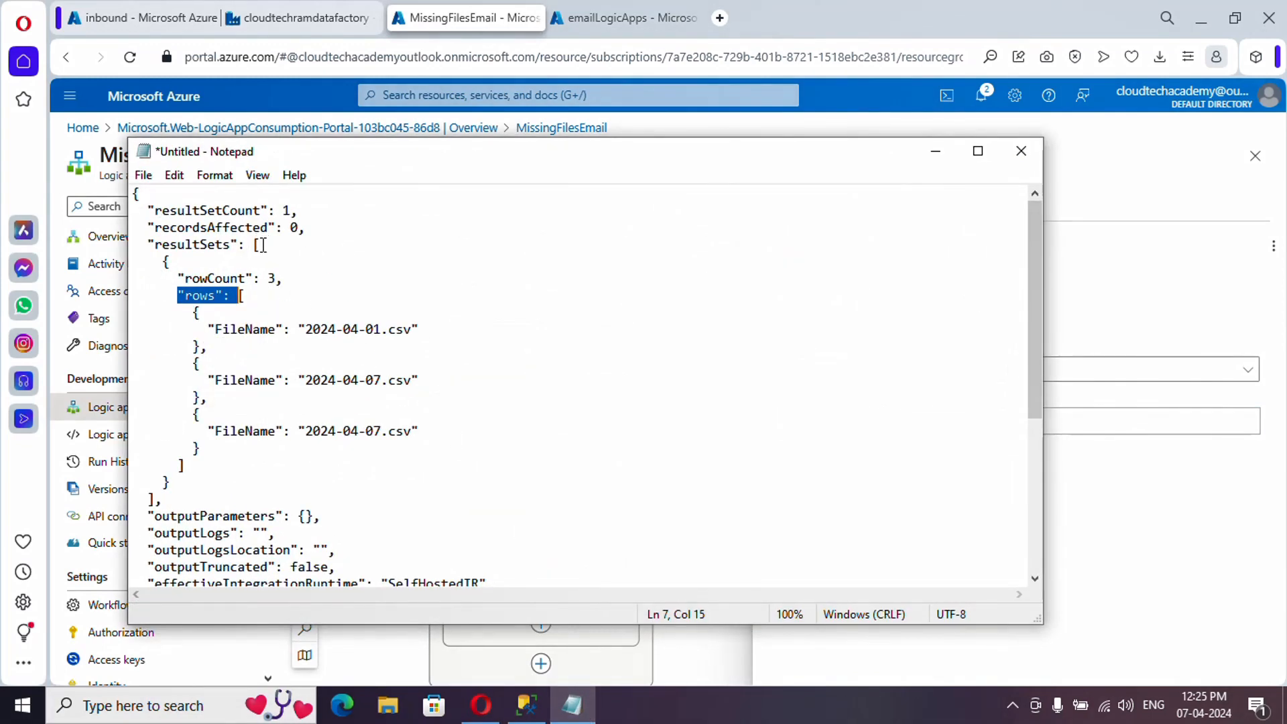
drag(263, 246, 257, 245)
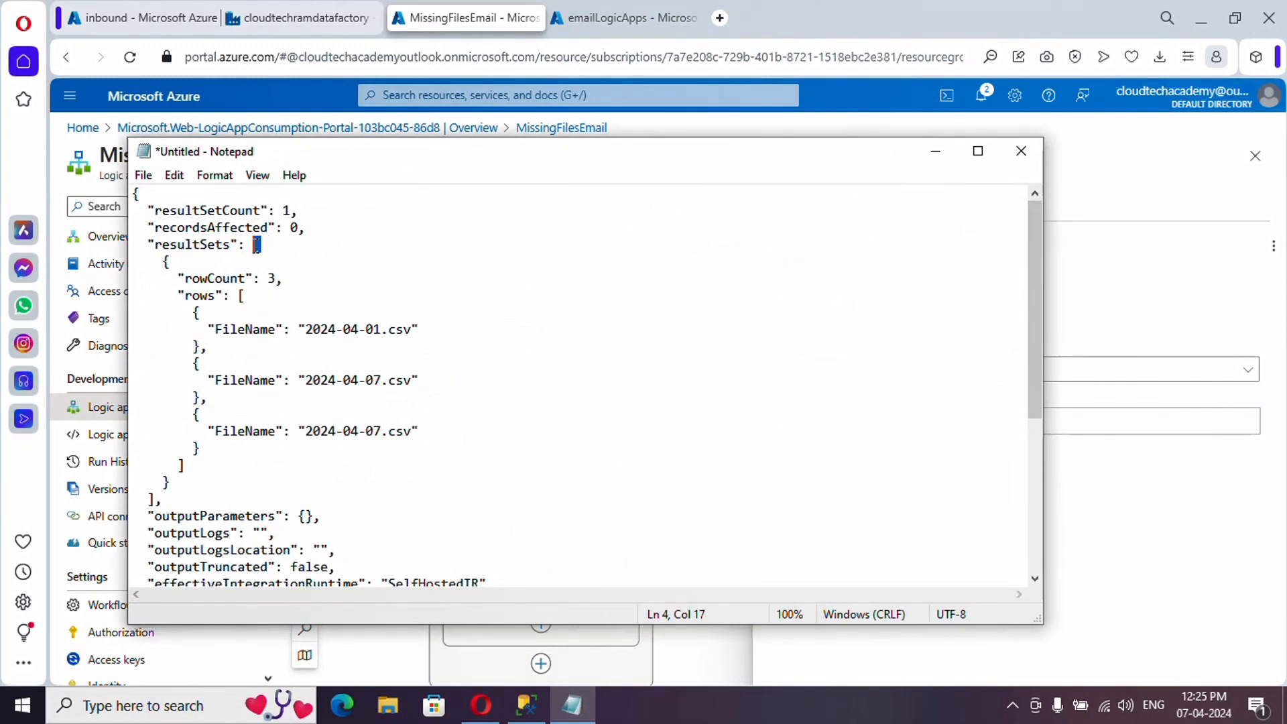
click(164, 262)
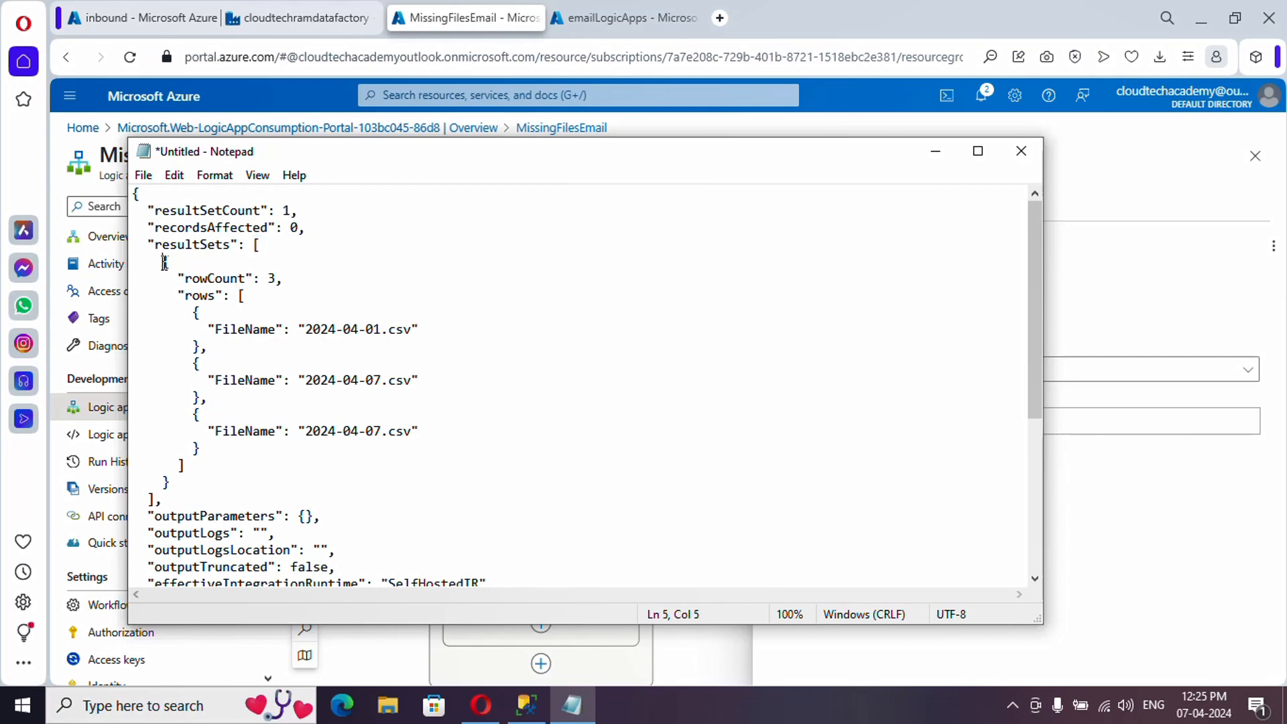
click(240, 297)
drag(242, 297, 247, 296)
double_click(243, 331)
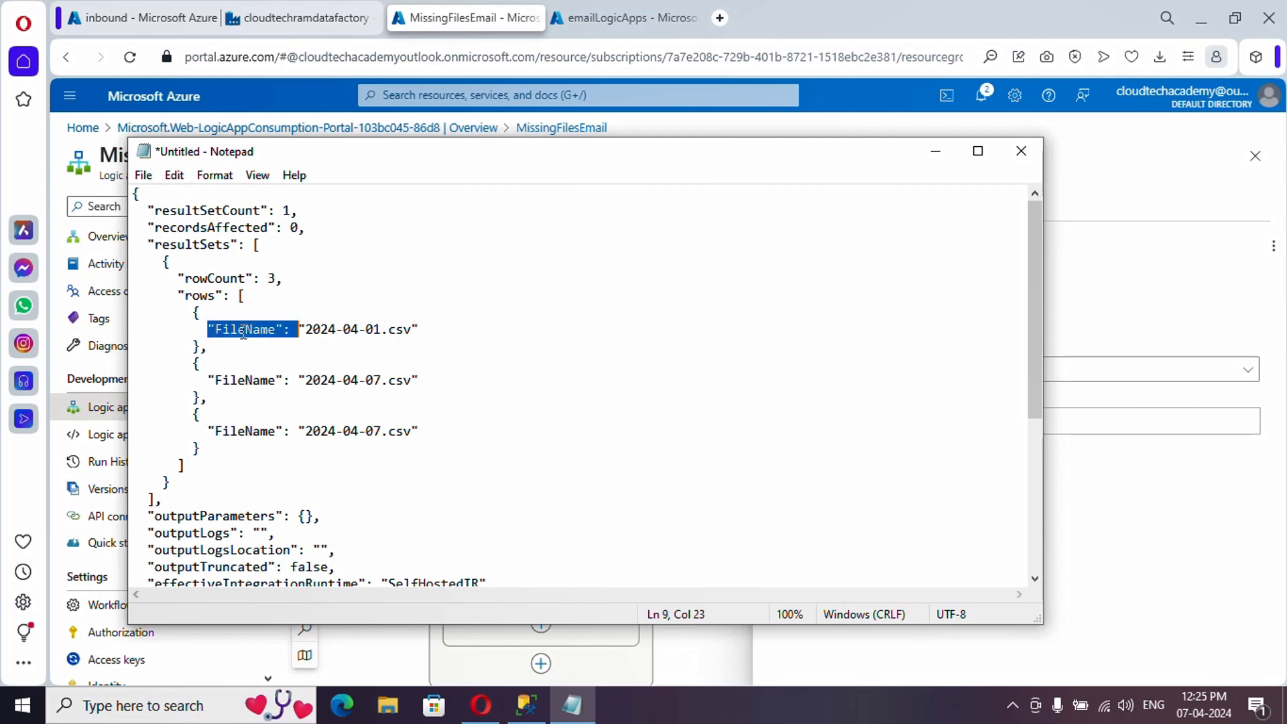
click(936, 153)
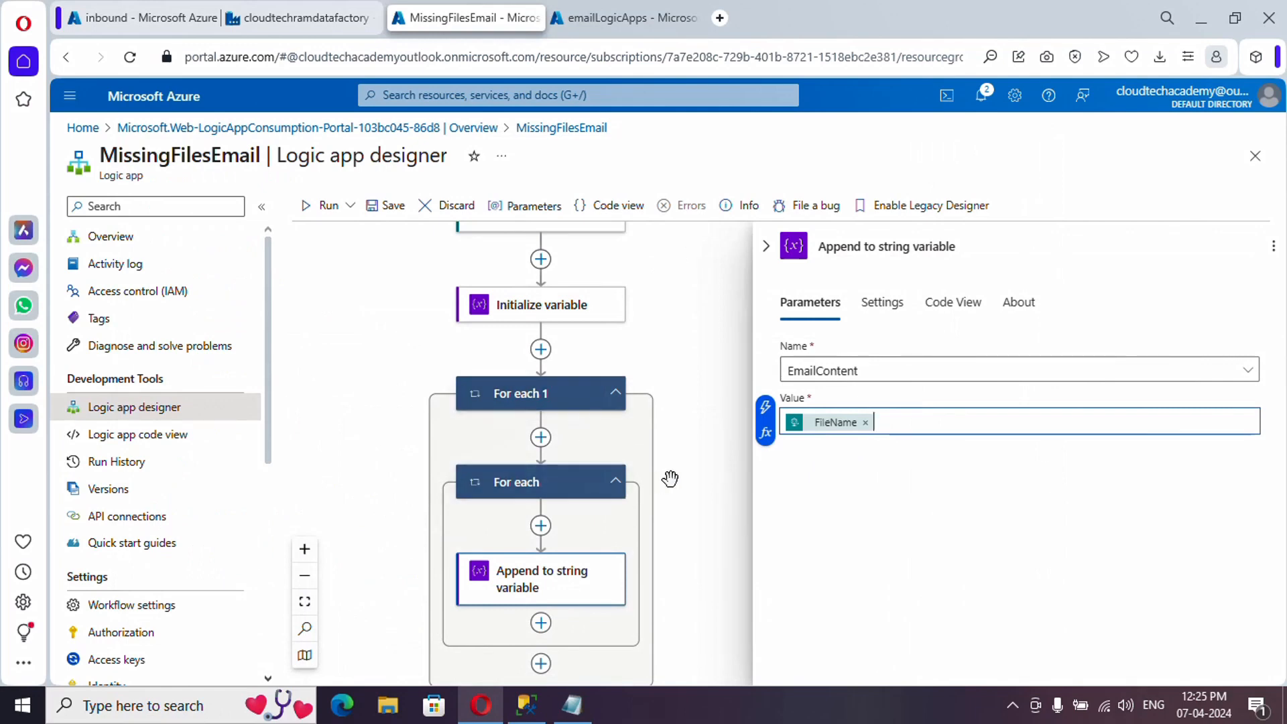
scroll(679, 474, down, 1)
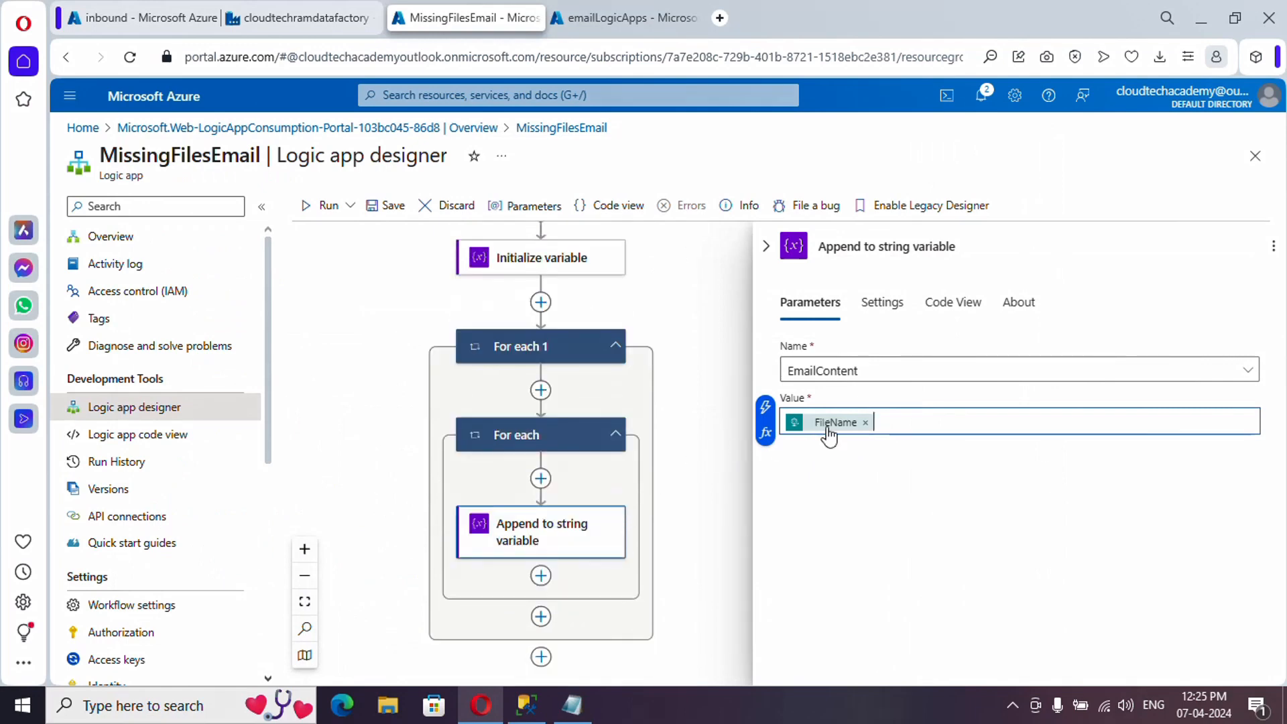
mouse_move(829, 434)
scroll(692, 481, down, 1)
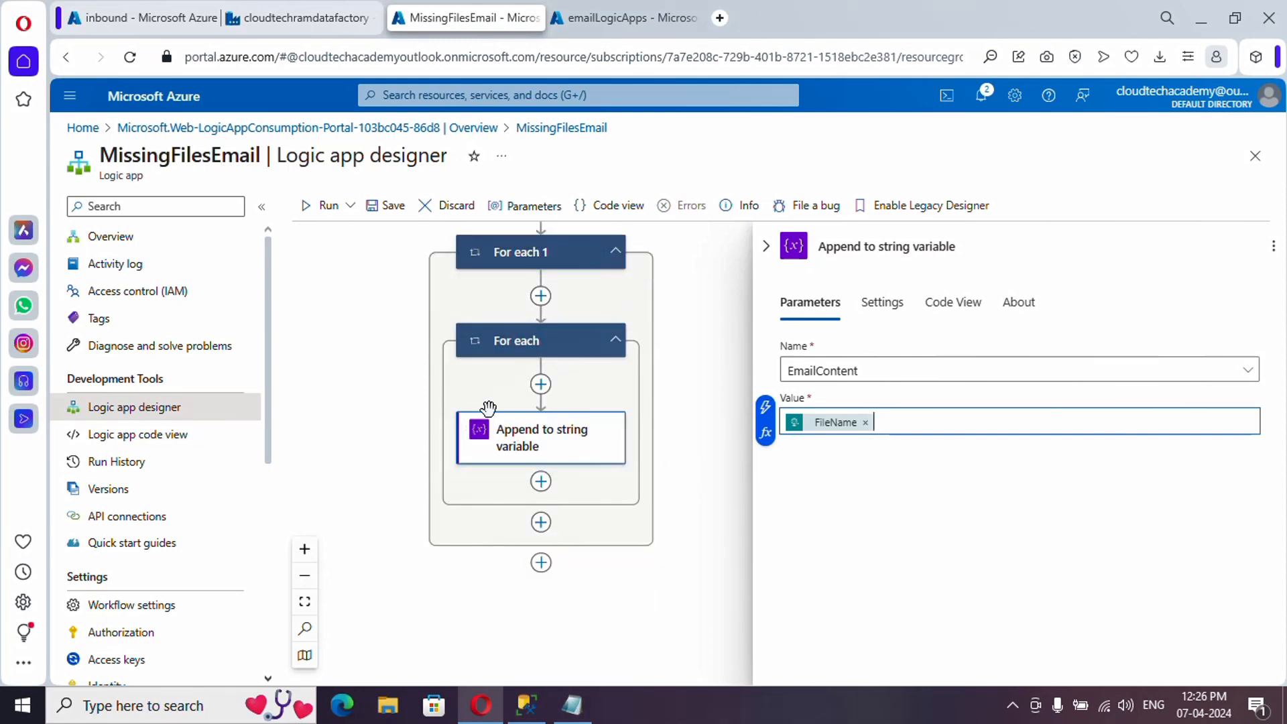
scroll(661, 476, up, 1)
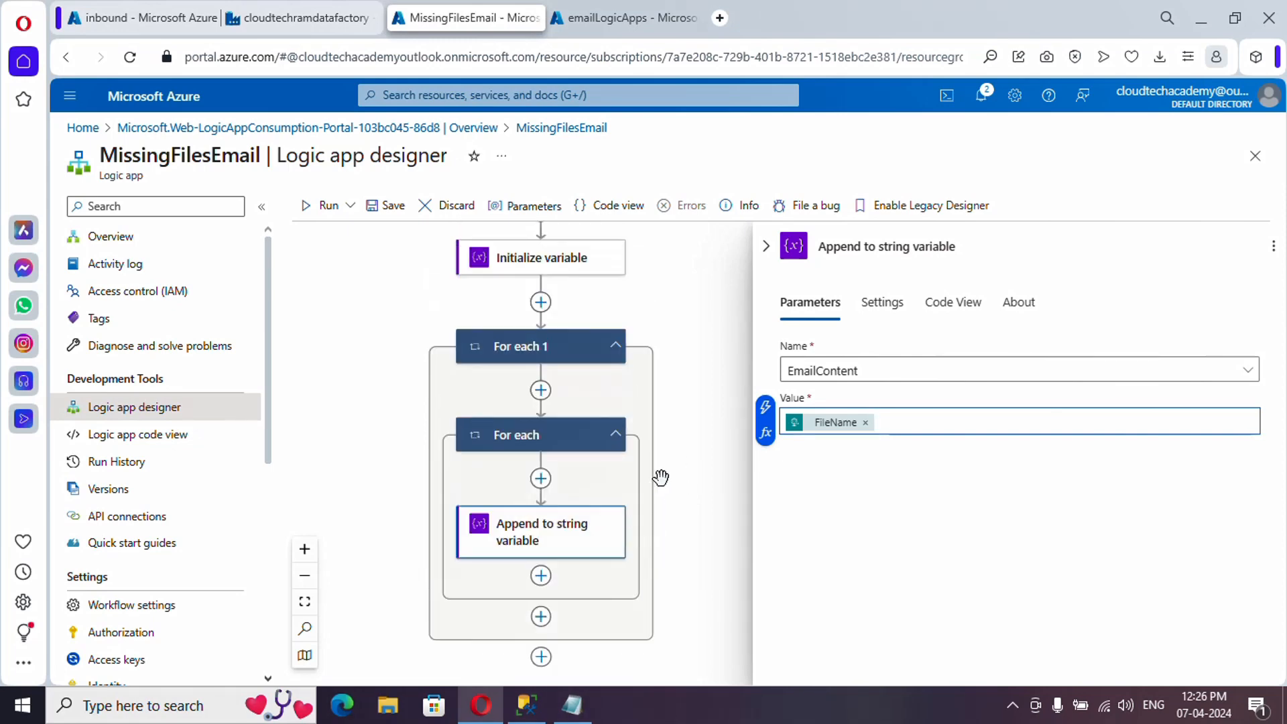
scroll(624, 510, down, 2)
- Add an Outlook.com Send an email (V2) action after the For each 1 loop
click(541, 518)
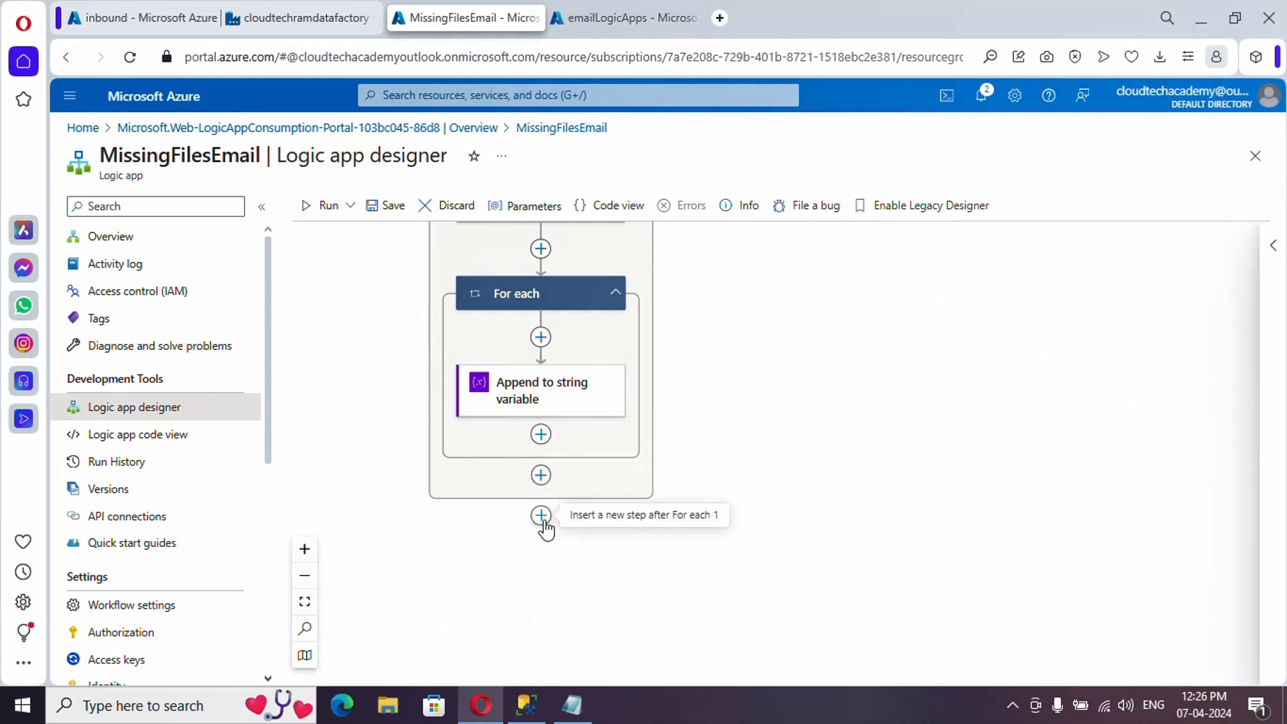
click(541, 518)
click(607, 520)
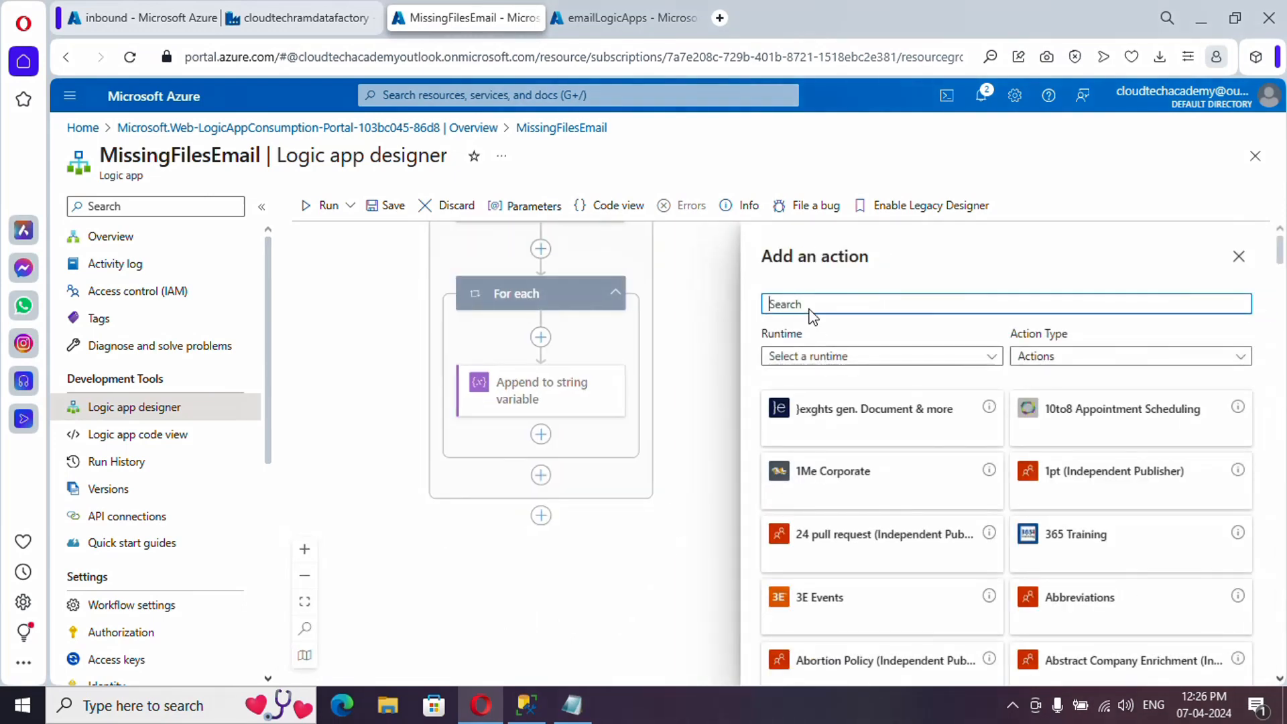
text(c)
text(u)
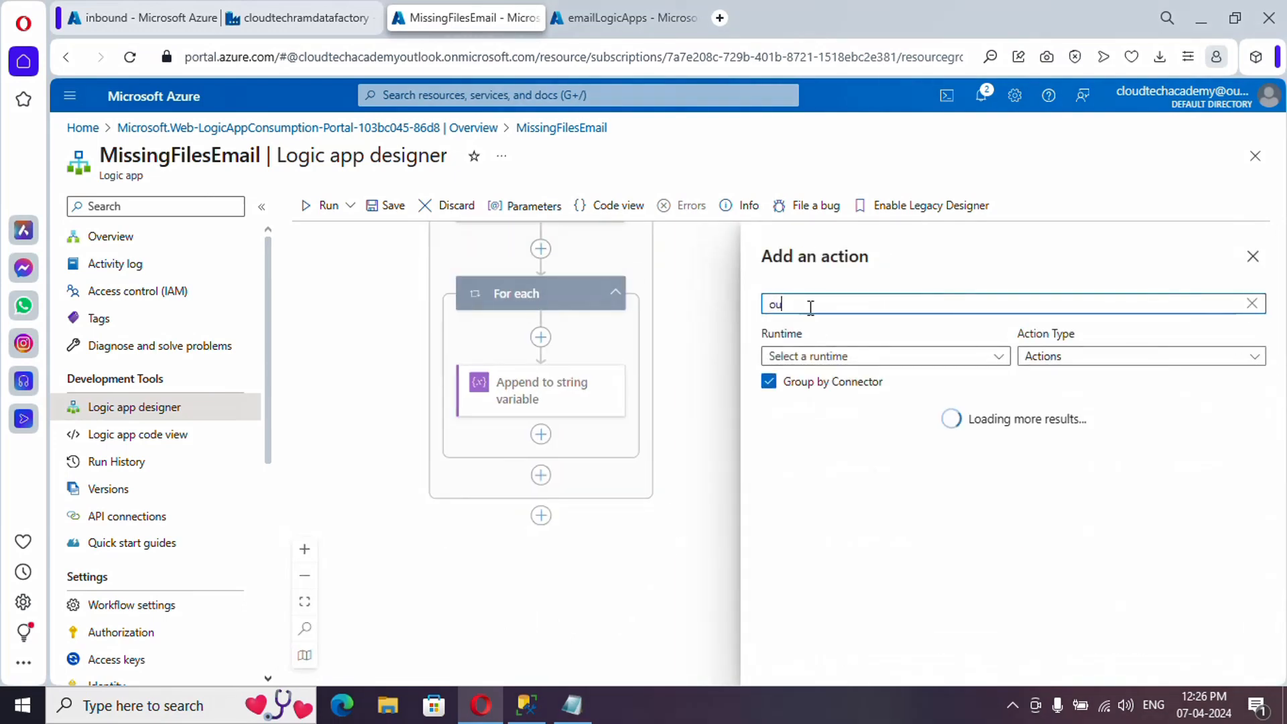
text(tlook)
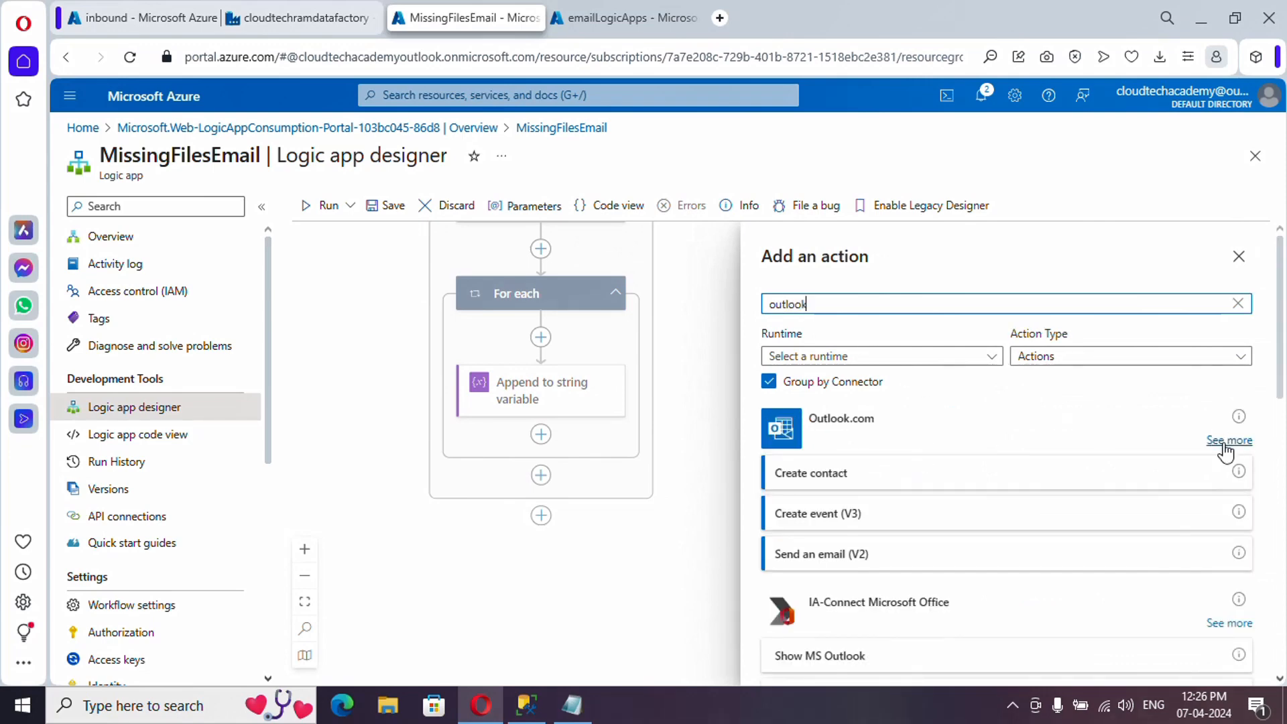
click(1226, 443)
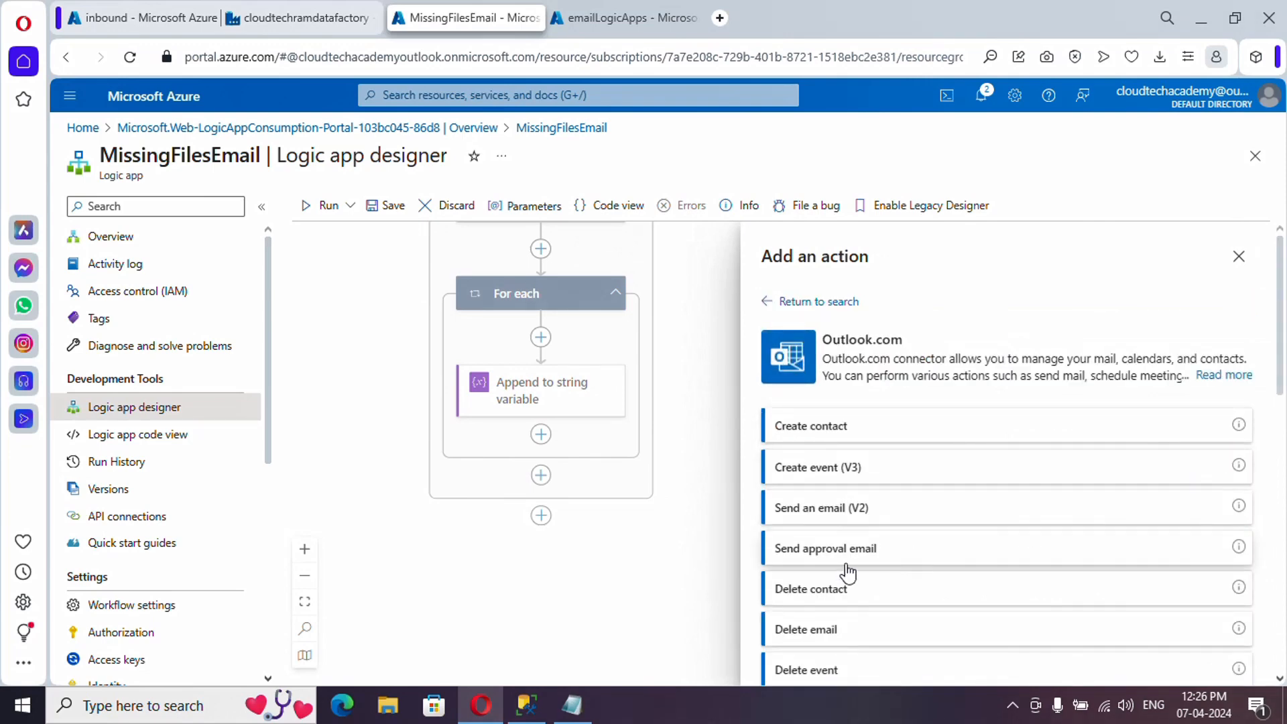
click(850, 514)
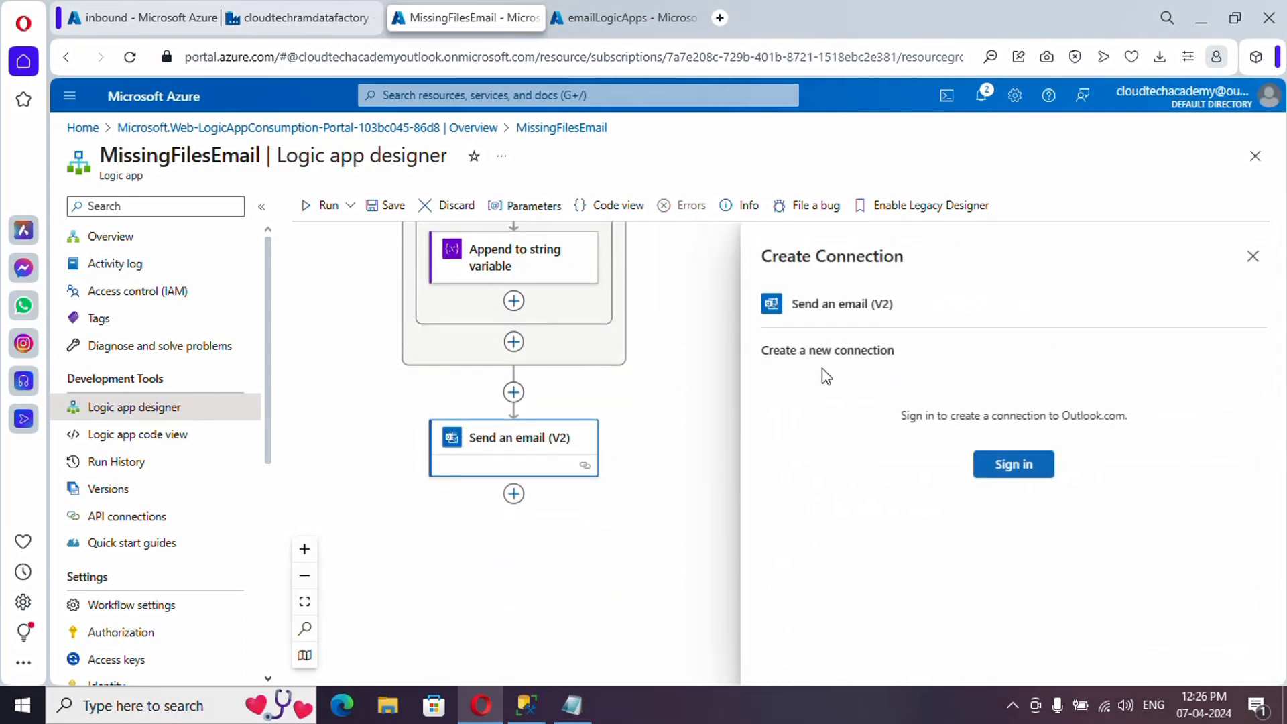
- Sign in to Outlook.com and accept the consent to create the mailbox connection
click(1009, 469)
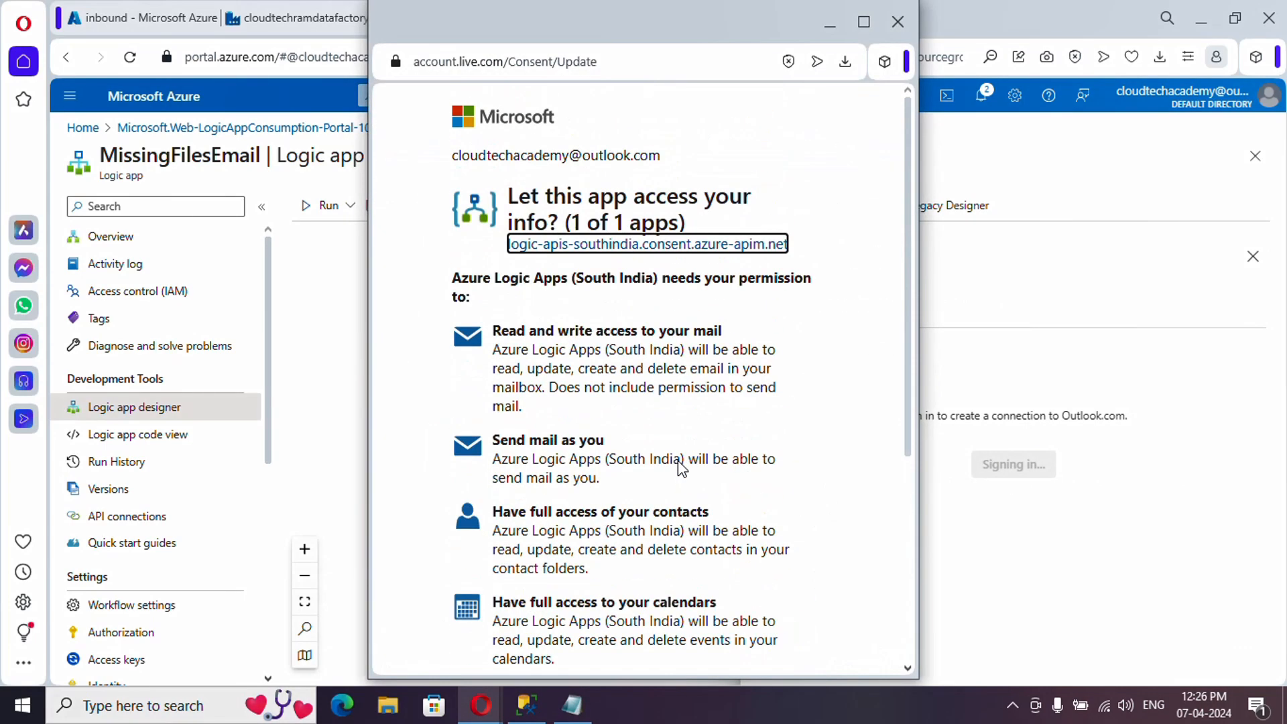
scroll(679, 461, down, 3)
scroll(680, 461, down, 3)
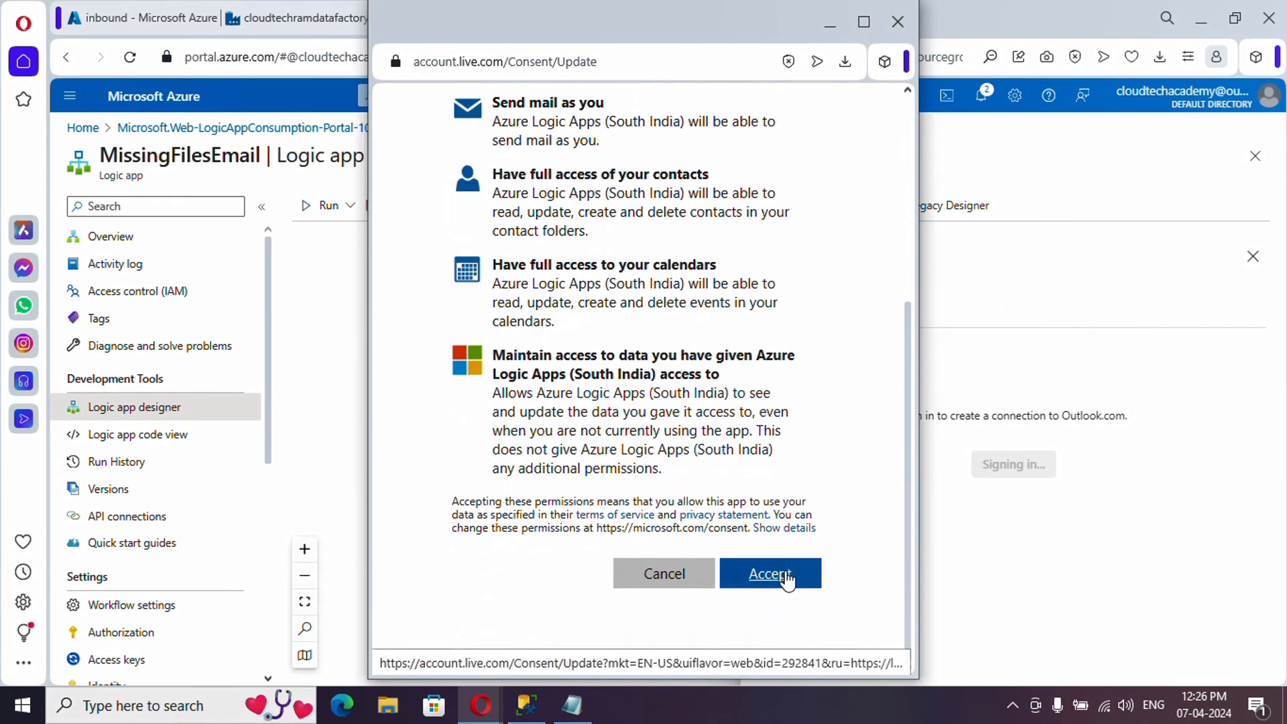
click(771, 573)
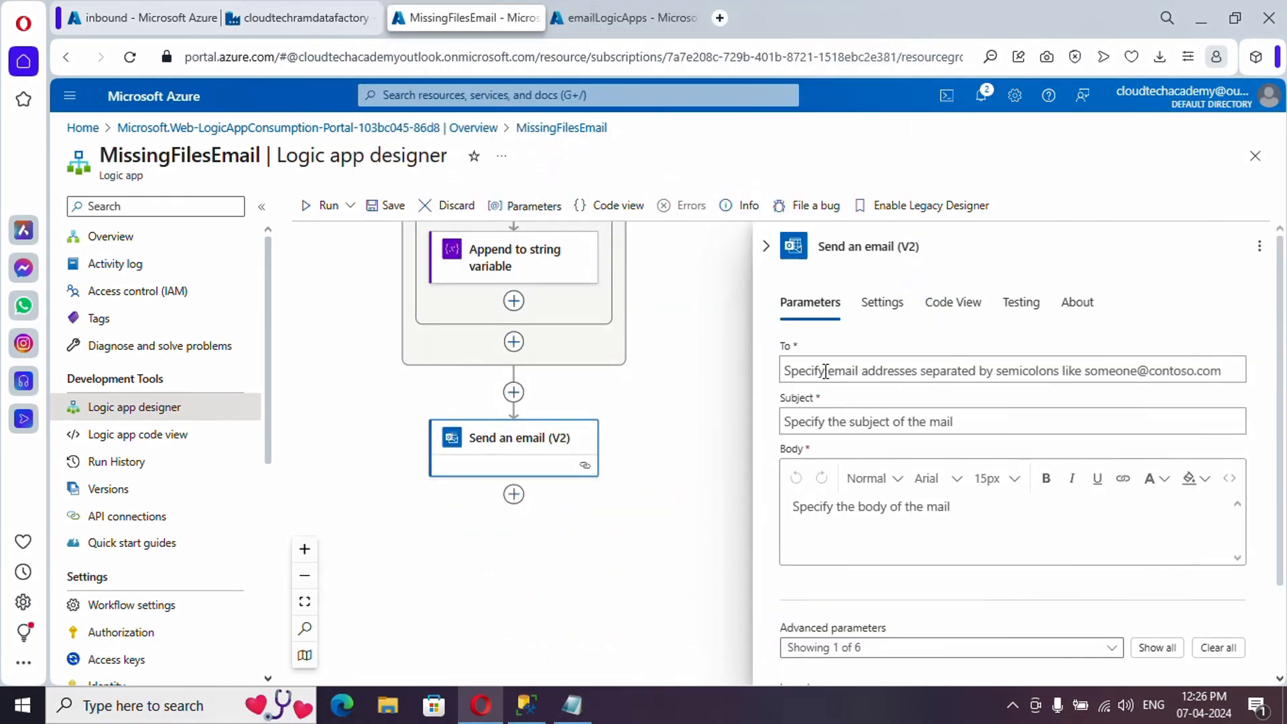
- Fill in the recipient's email, subject 'Files missing data for past one week', and EmailContent as body
click(826, 372)
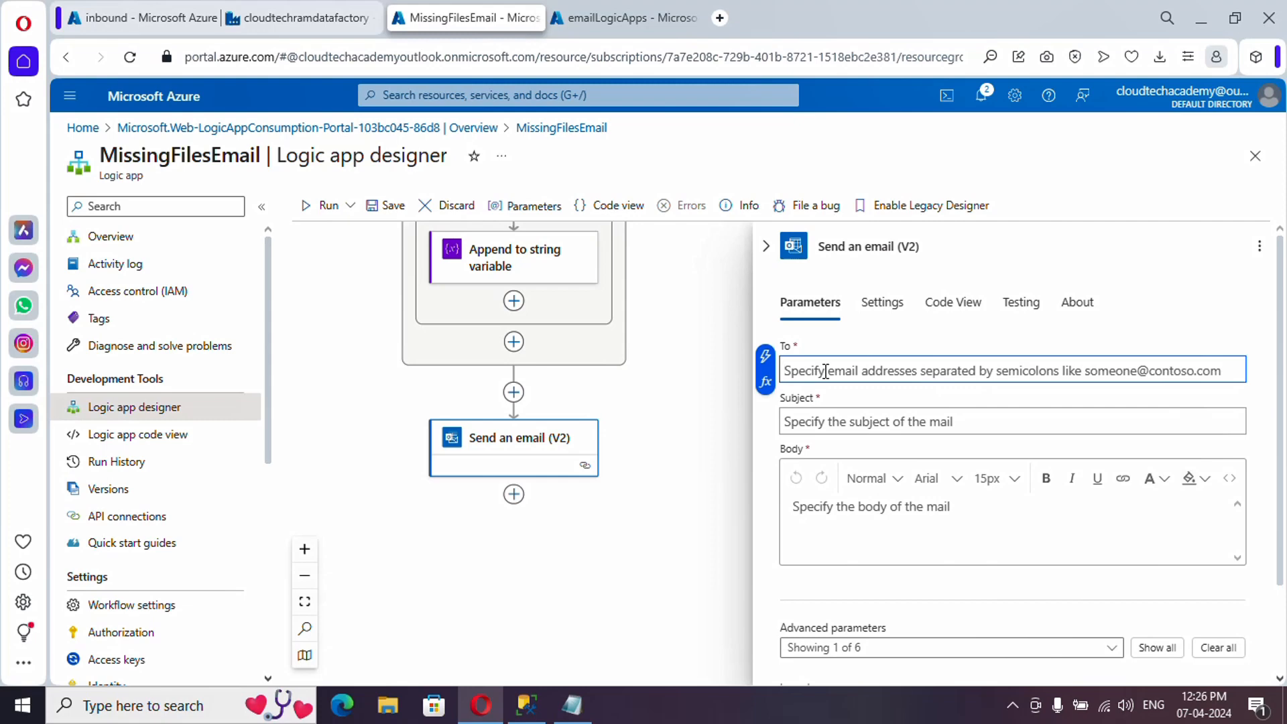
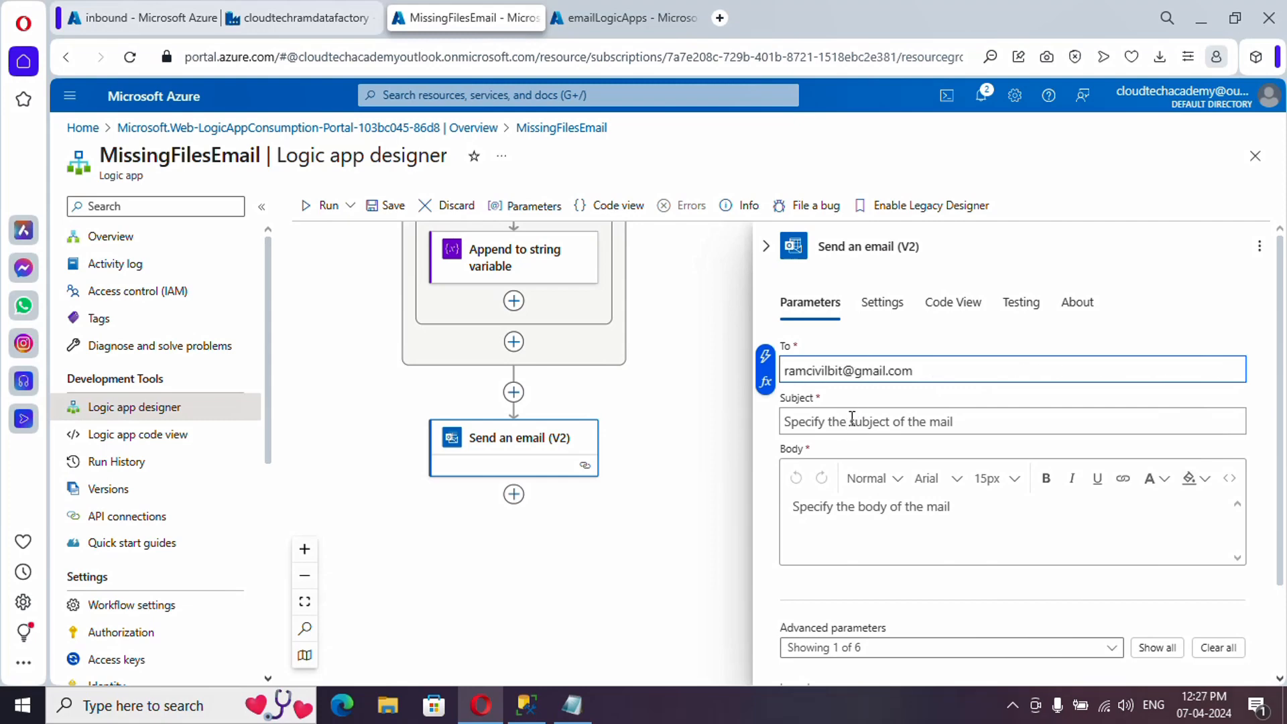
click(852, 418)
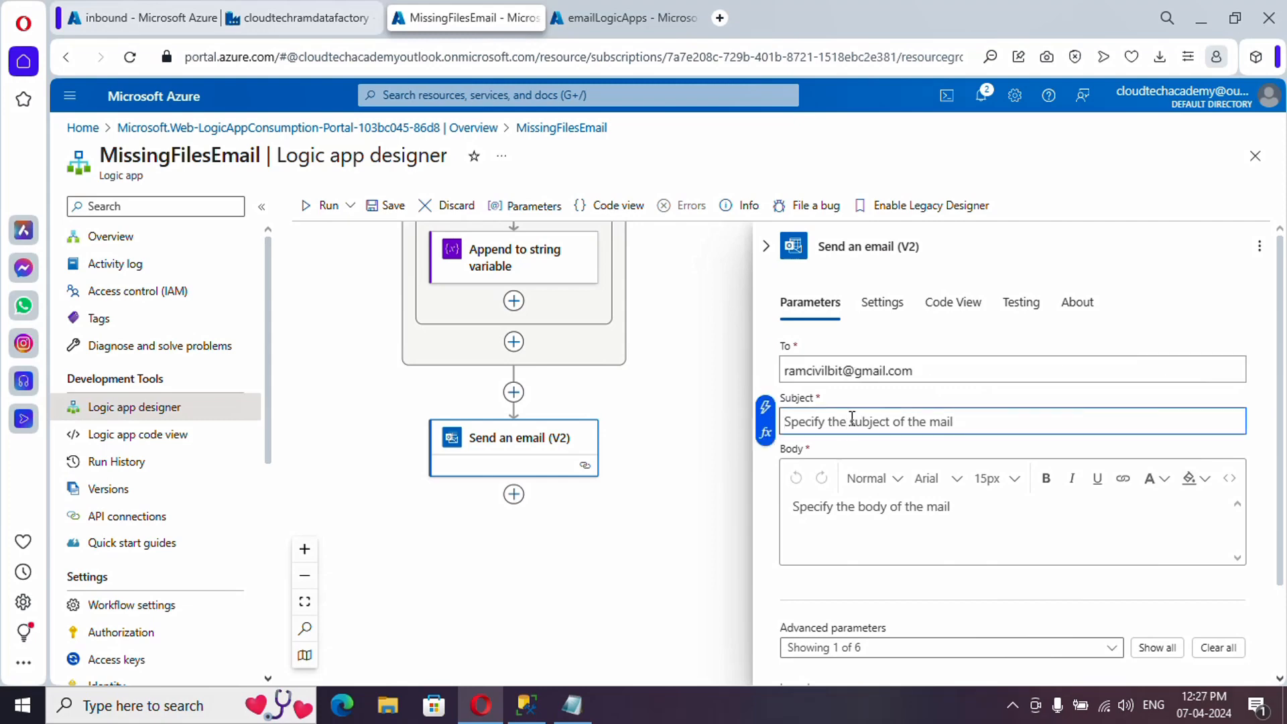
text(Files missing data for past one week)
click(828, 509)
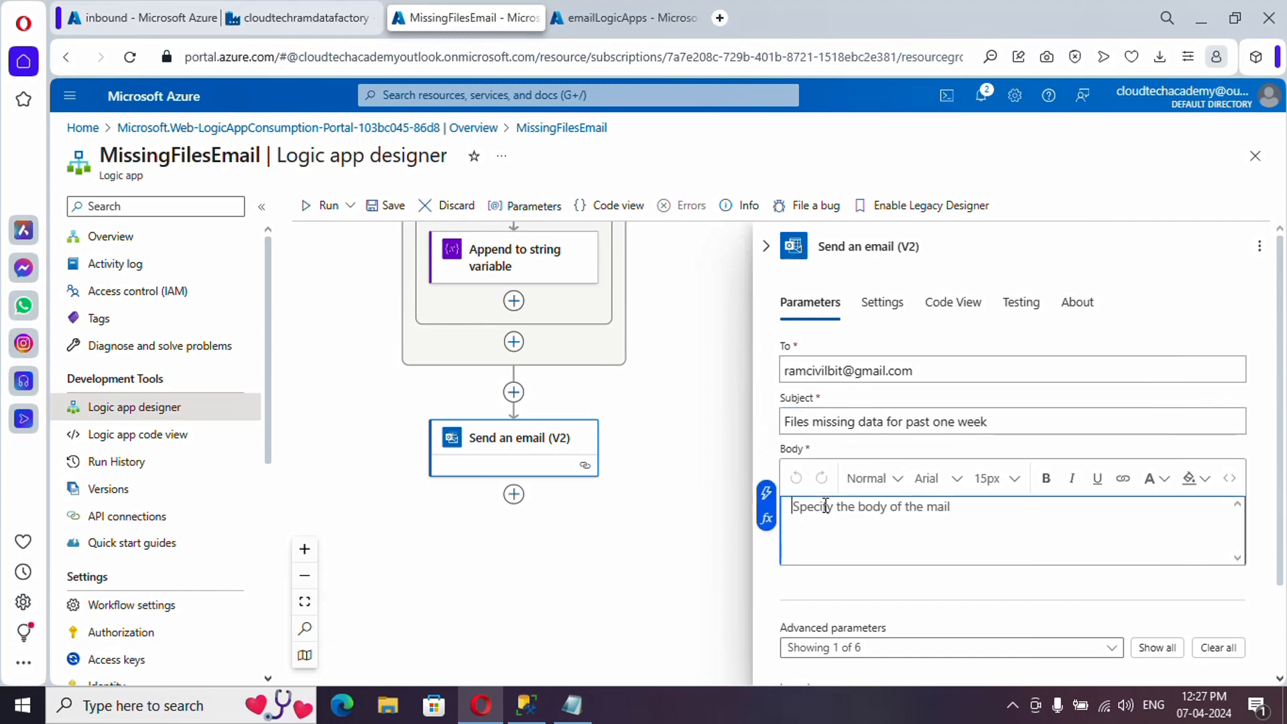
click(767, 496)
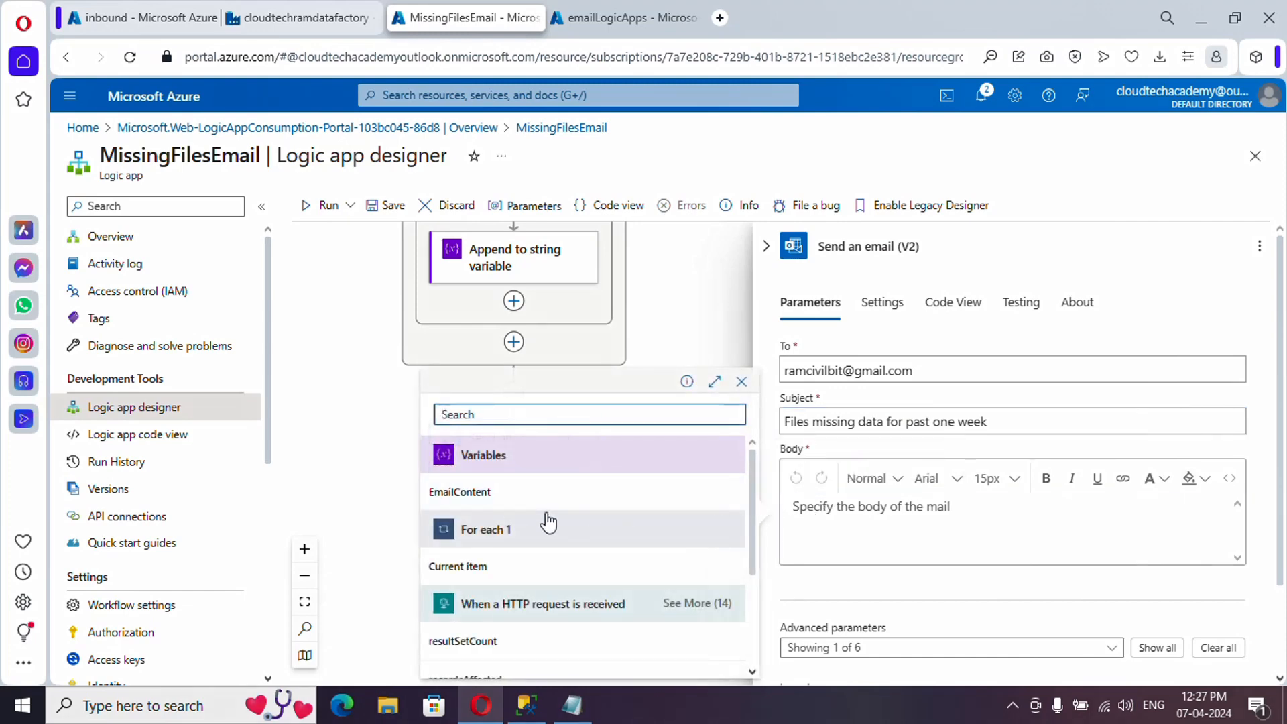
click(482, 496)
scroll(899, 563, down, 2)
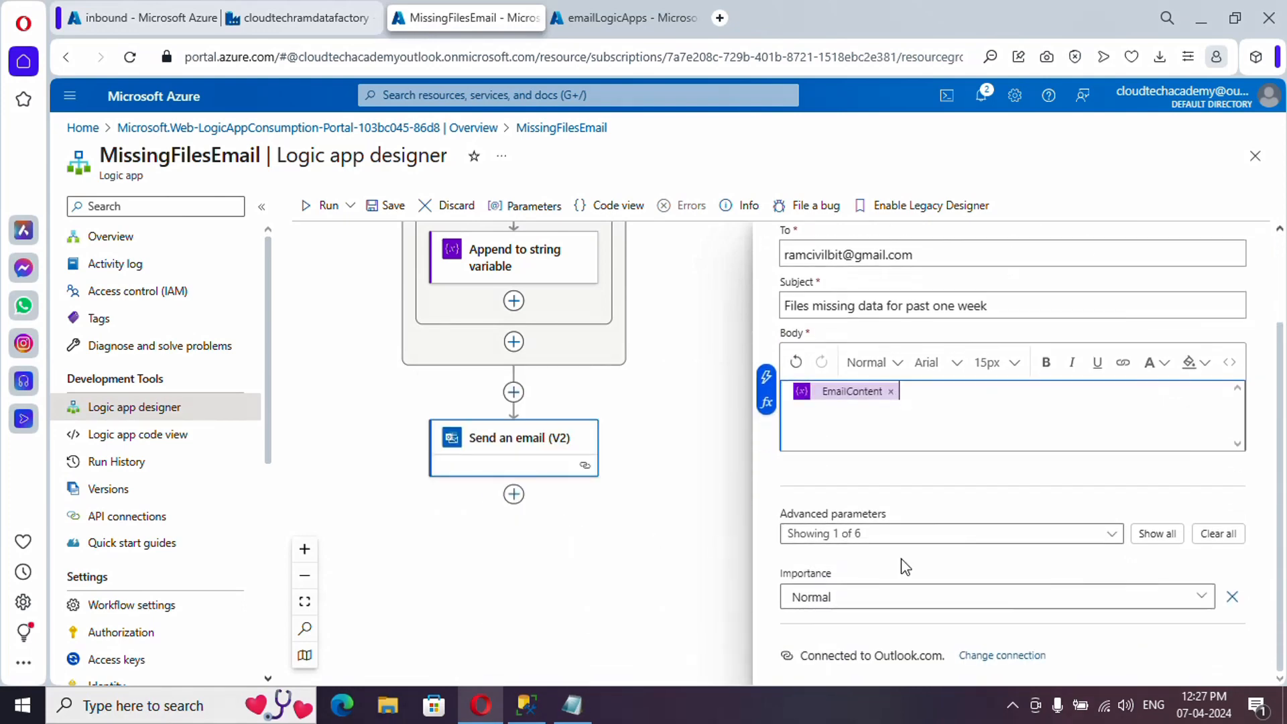
scroll(899, 563, up, 1)
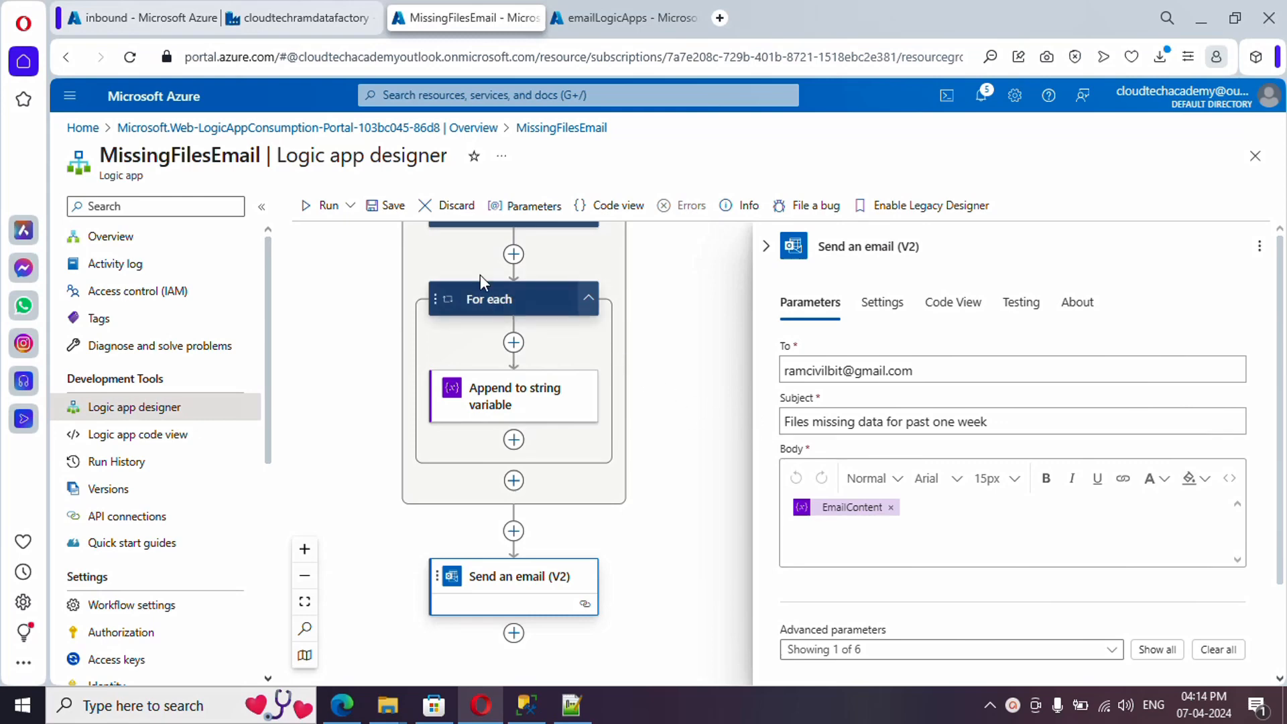
- Start a new debug run of DataImport on the cloudtechramdatafactory tab, then move to Gmail
click(293, 16)
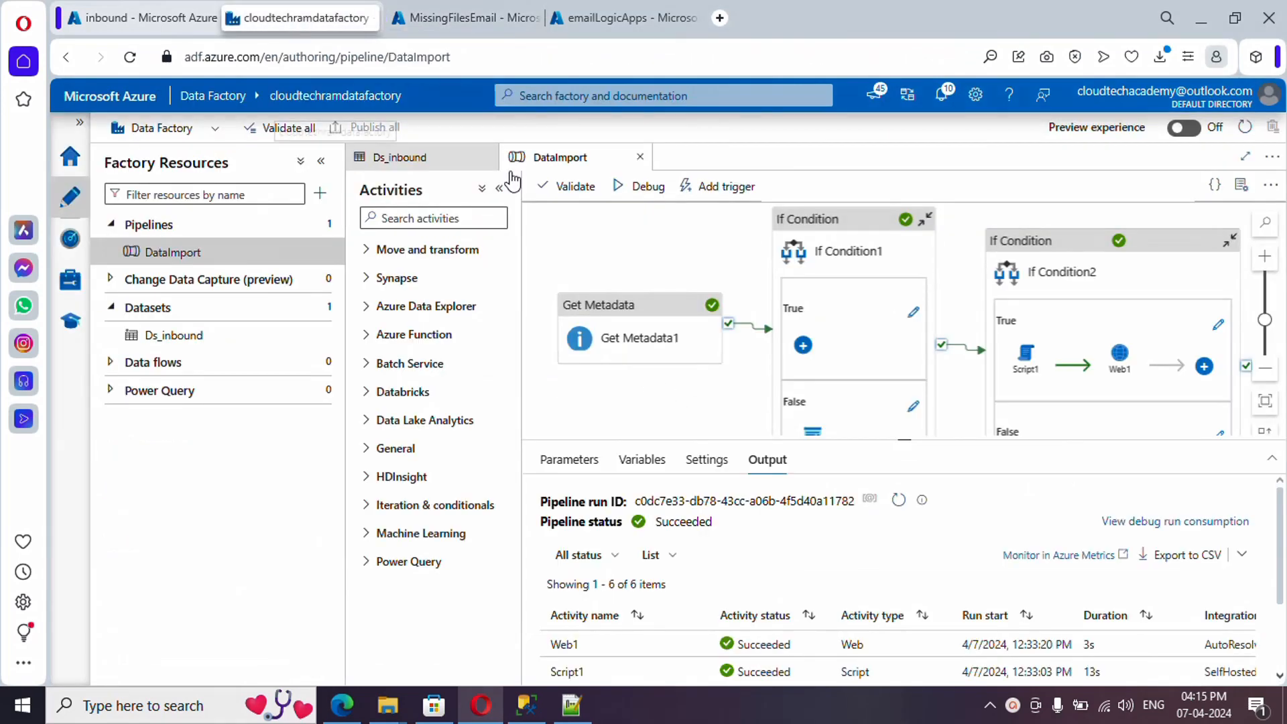
click(612, 197)
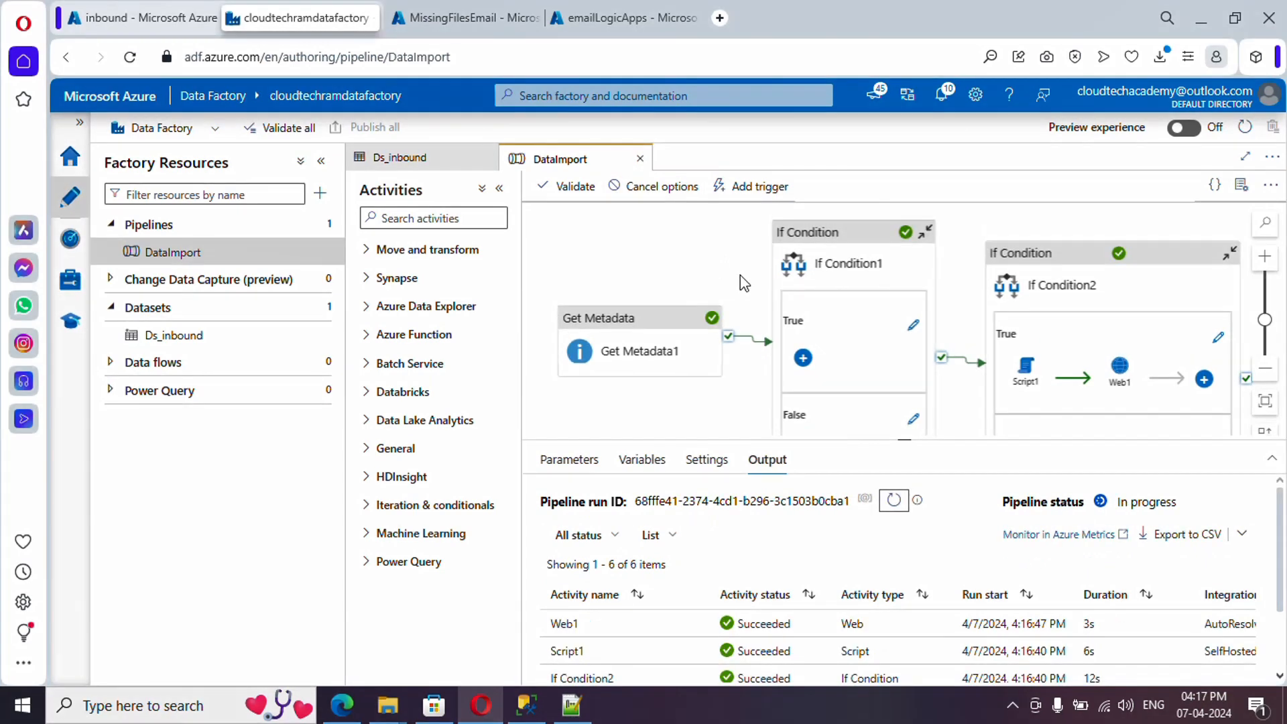
click(342, 705)
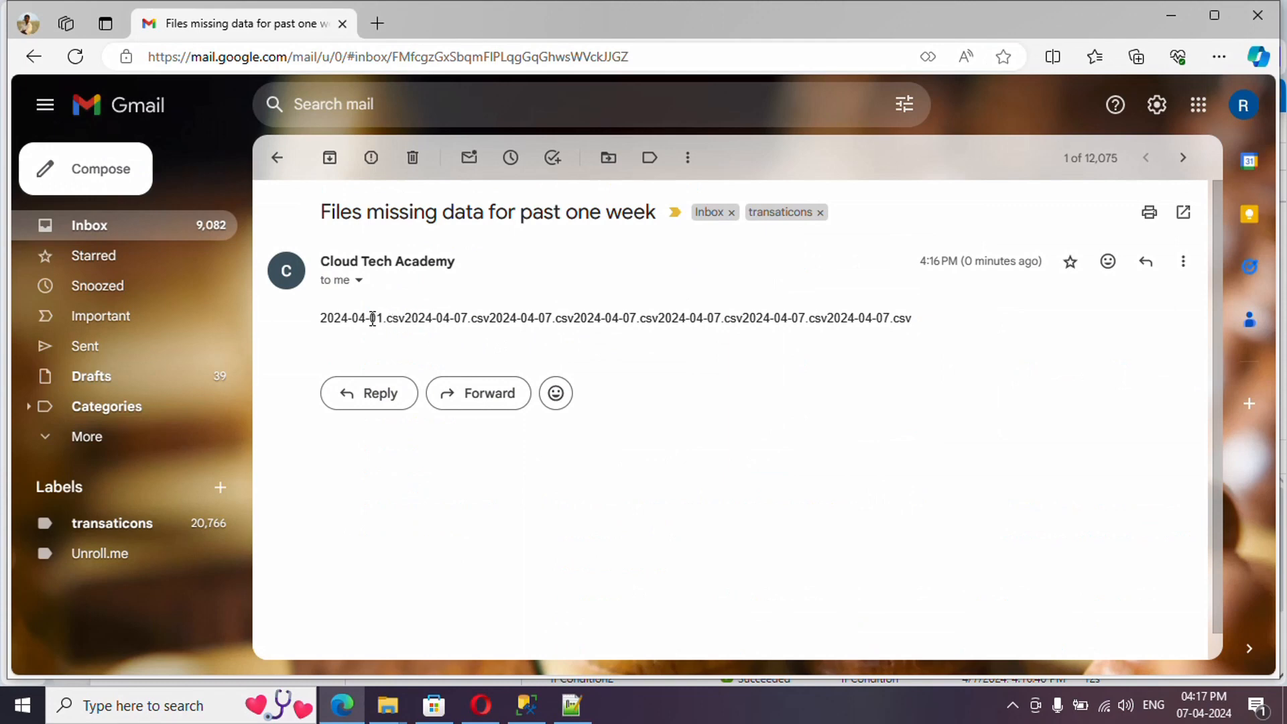
- Check the email body, where 2024-04-01.csv and the other file names run together on one line
drag(324, 317, 405, 319)
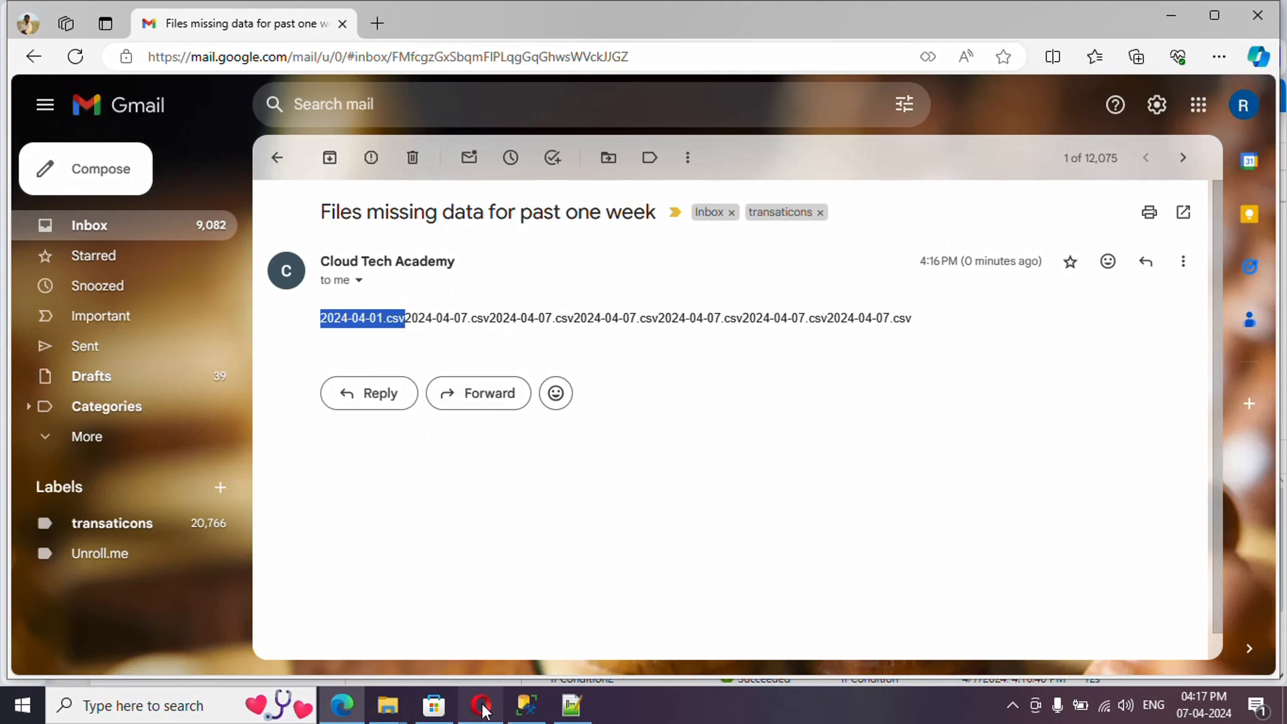
click(481, 613)
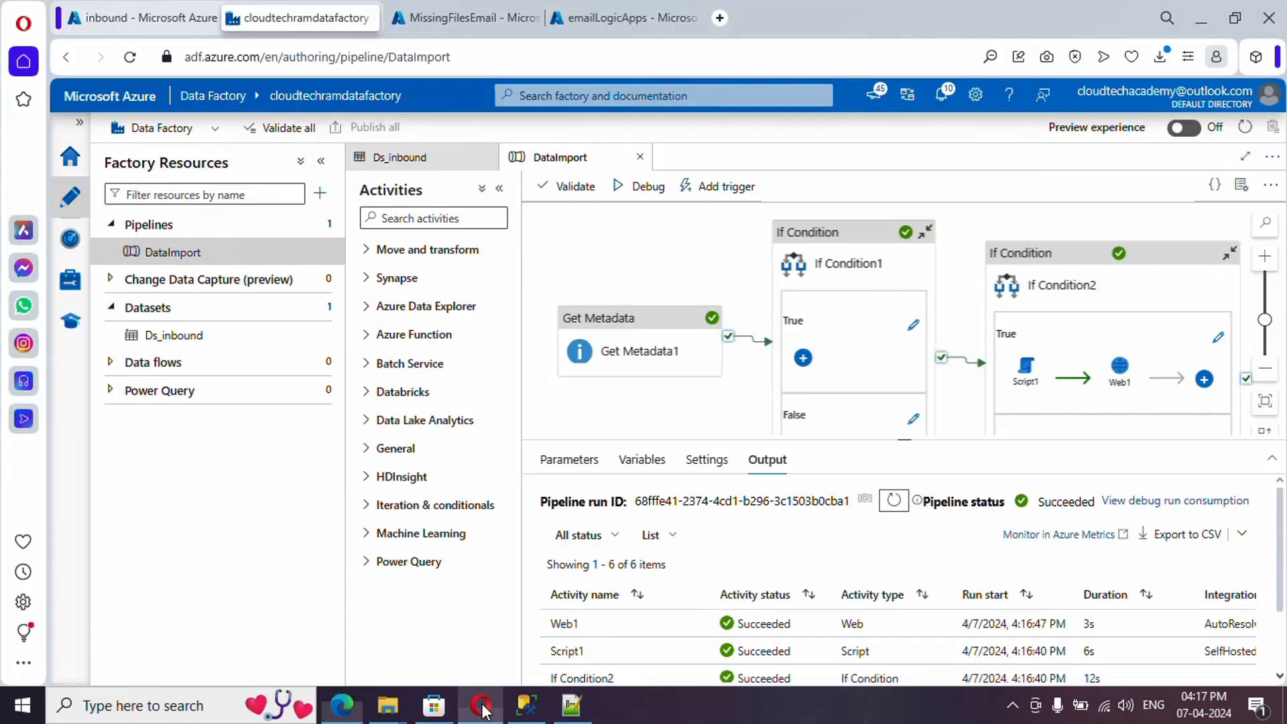
- Copy the FileName token from Append to string variable's Value into Notepad for reuse
click(466, 24)
click(541, 411)
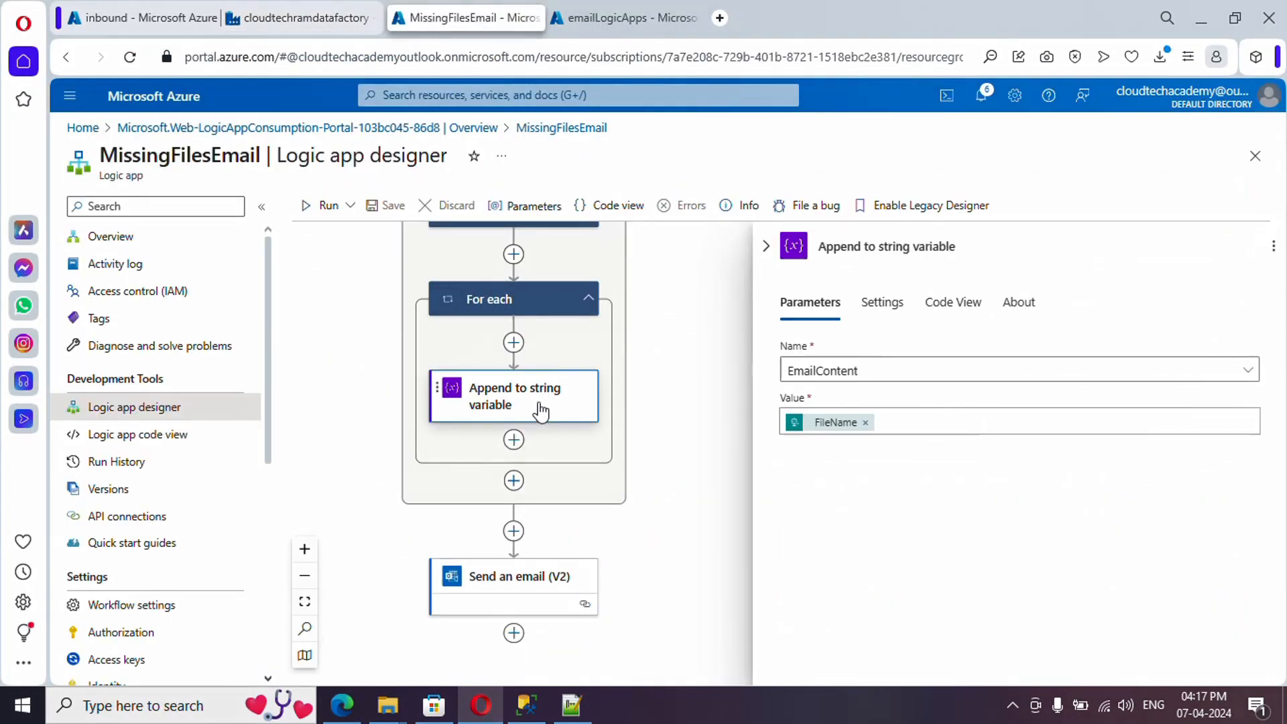
click(905, 427)
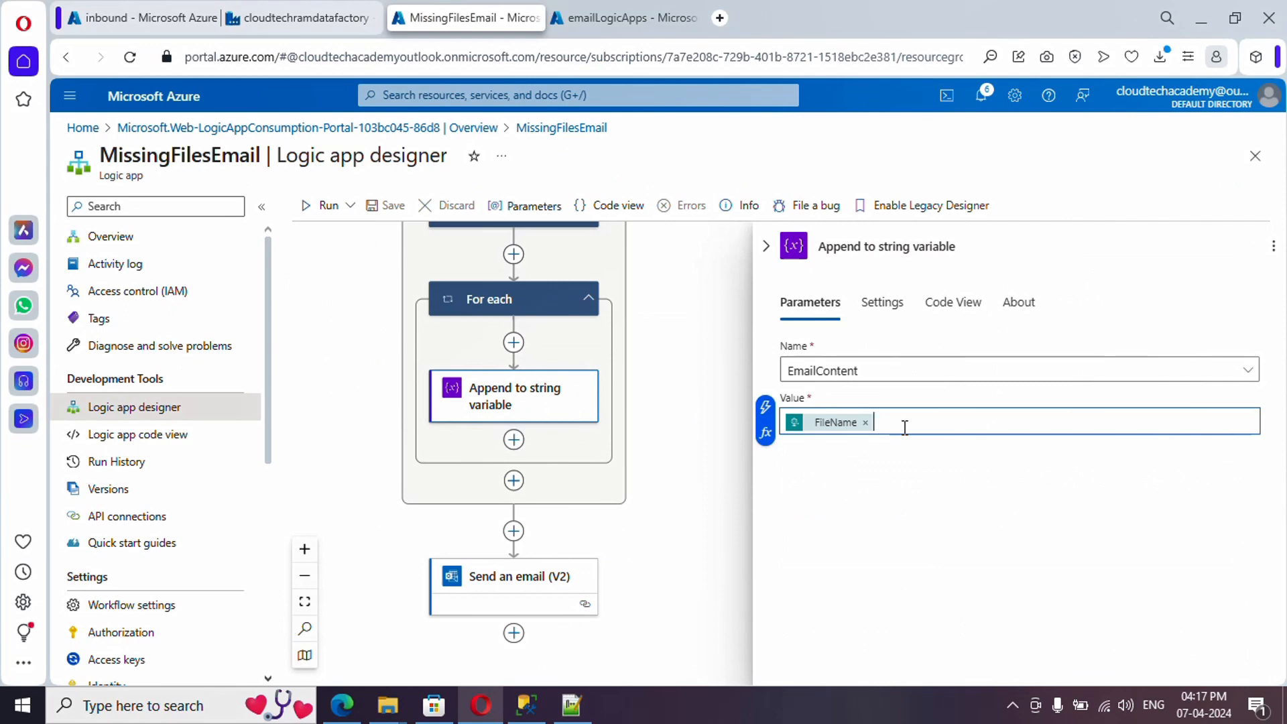
key(Left)
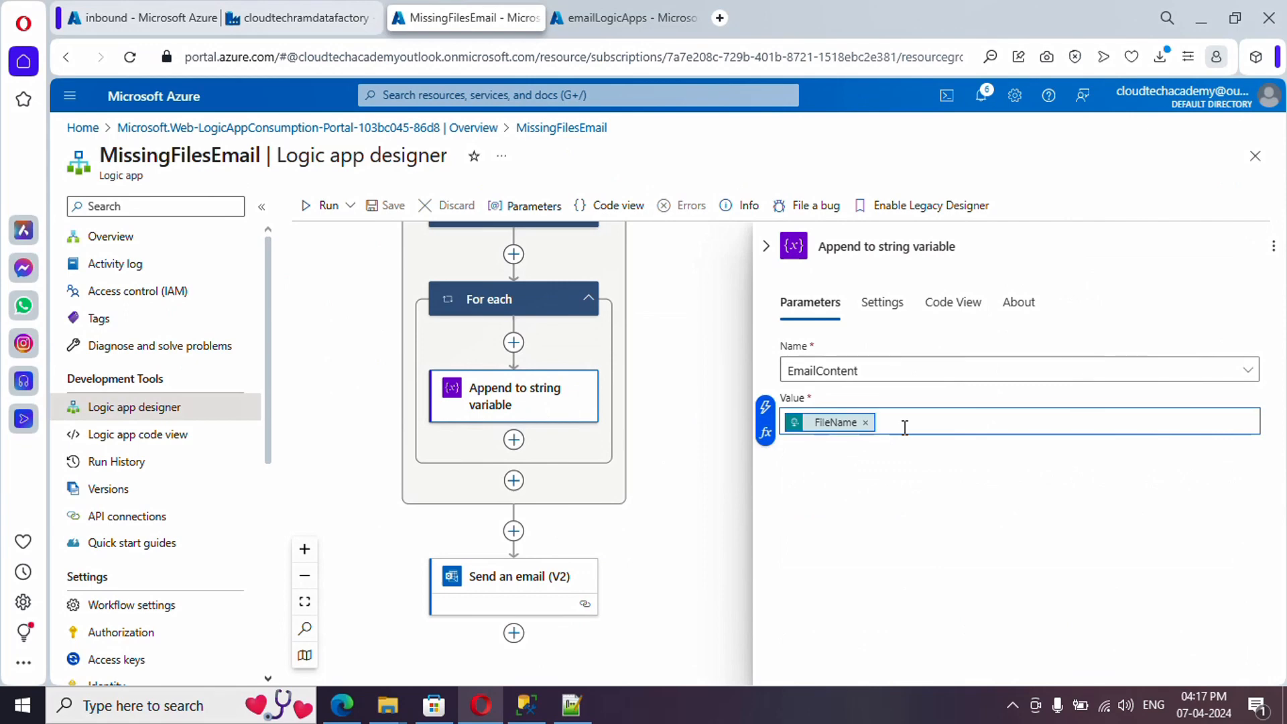
click(201, 705)
text(note)
click(236, 188)
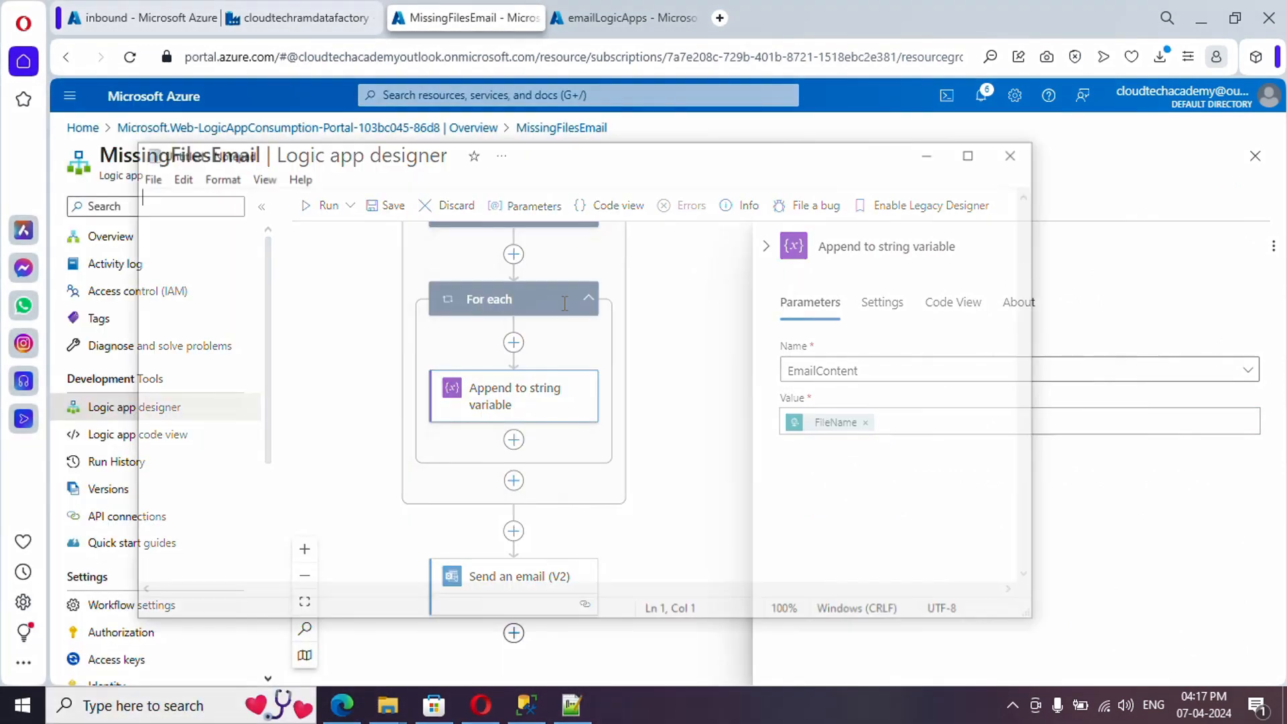
text(@{item()?['FileName']})
click(1078, 412)
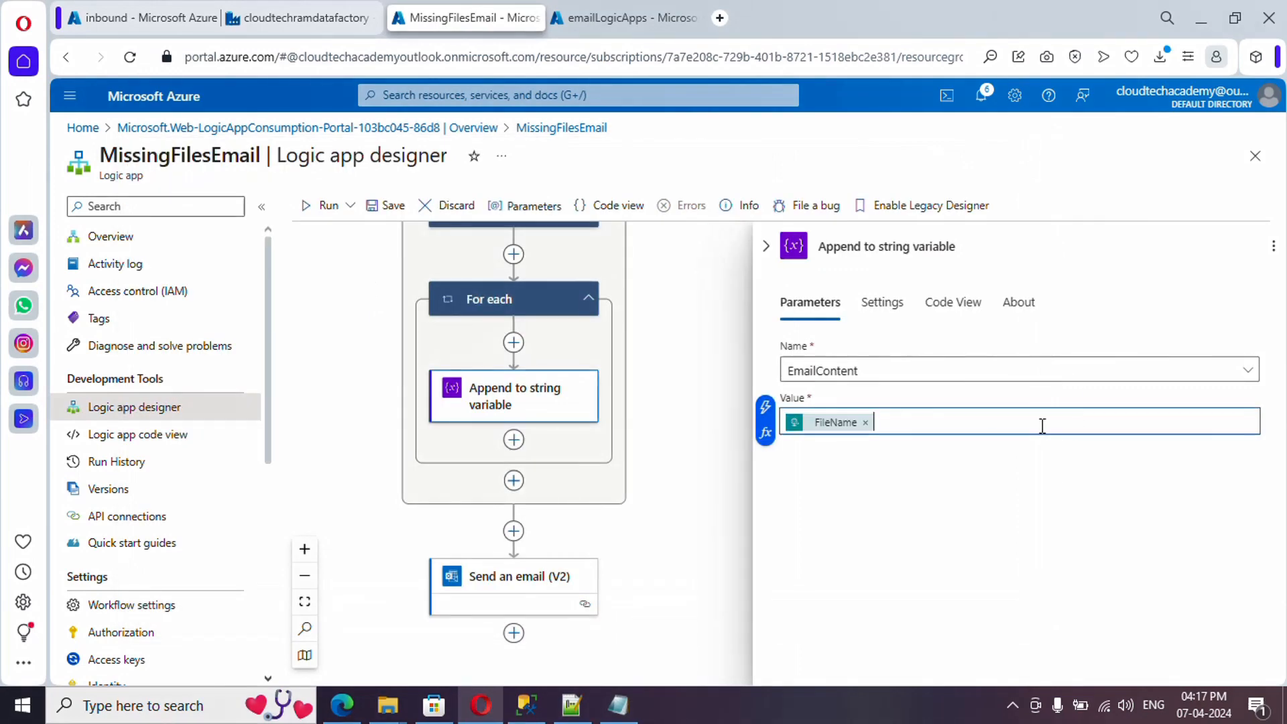
click(867, 422)
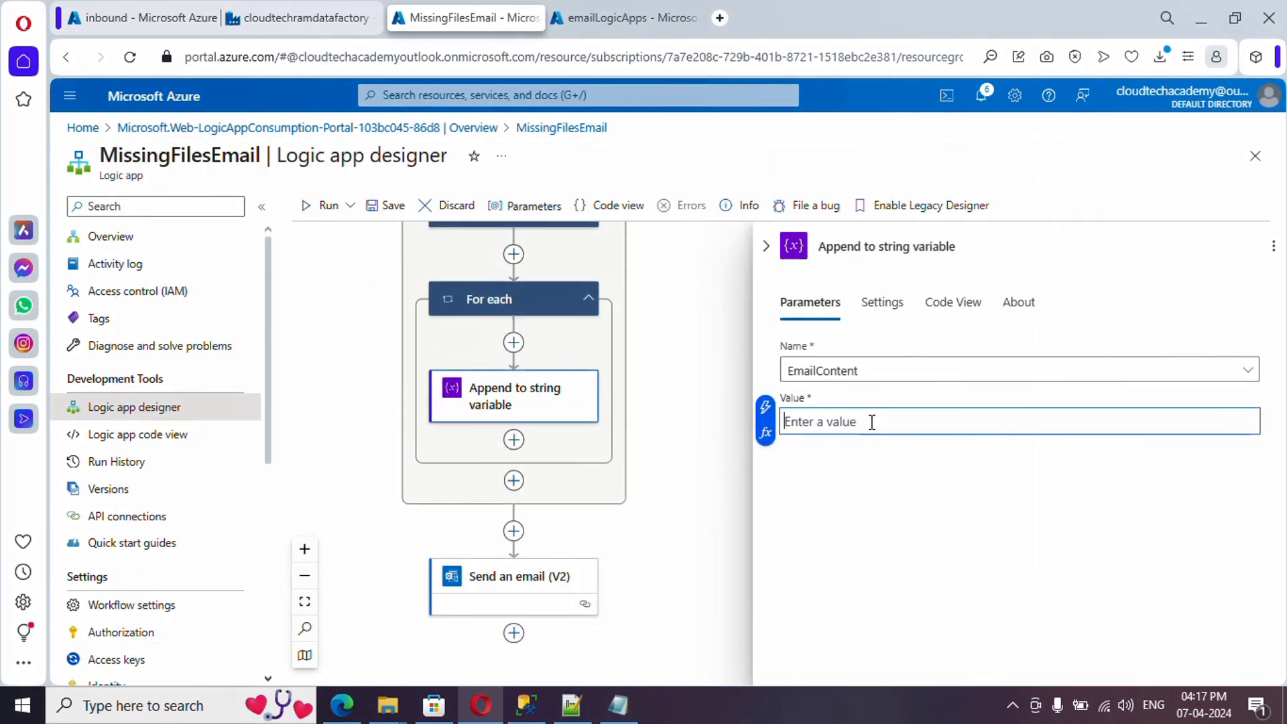
click(766, 434)
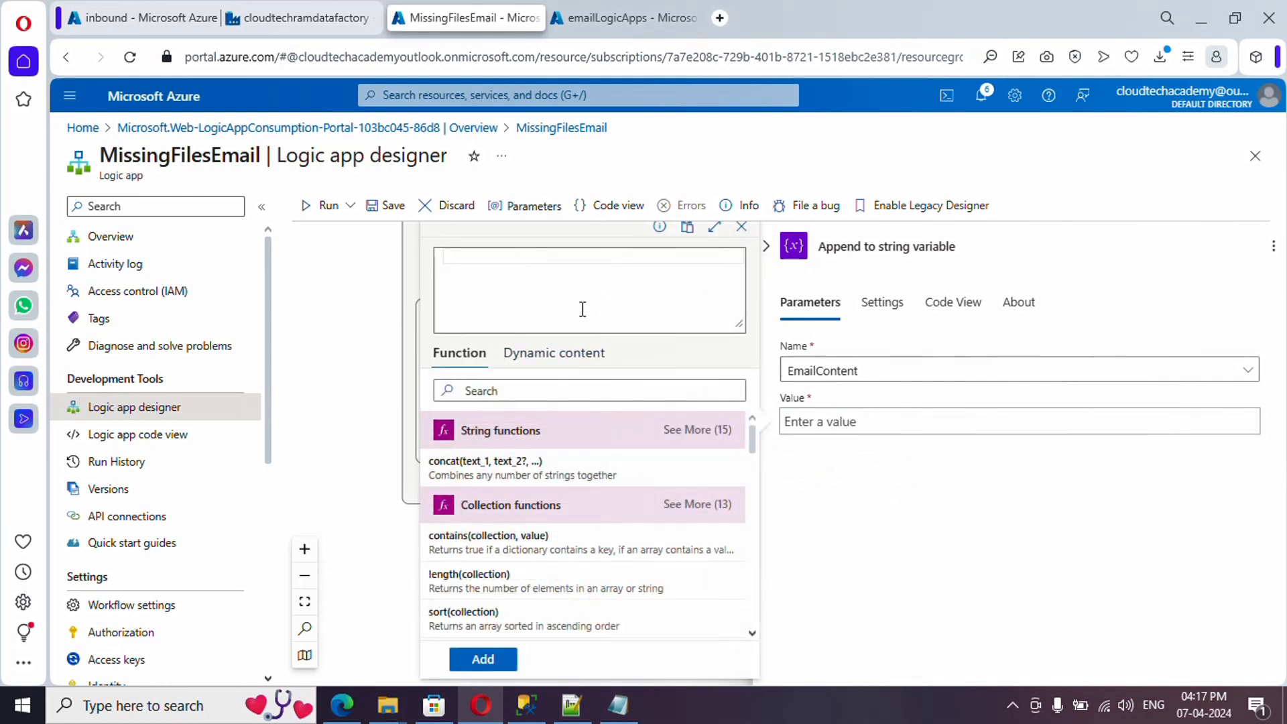
text(@concat)
text(()
text(')
text(<>)
text(/br>',)
click(618, 704)
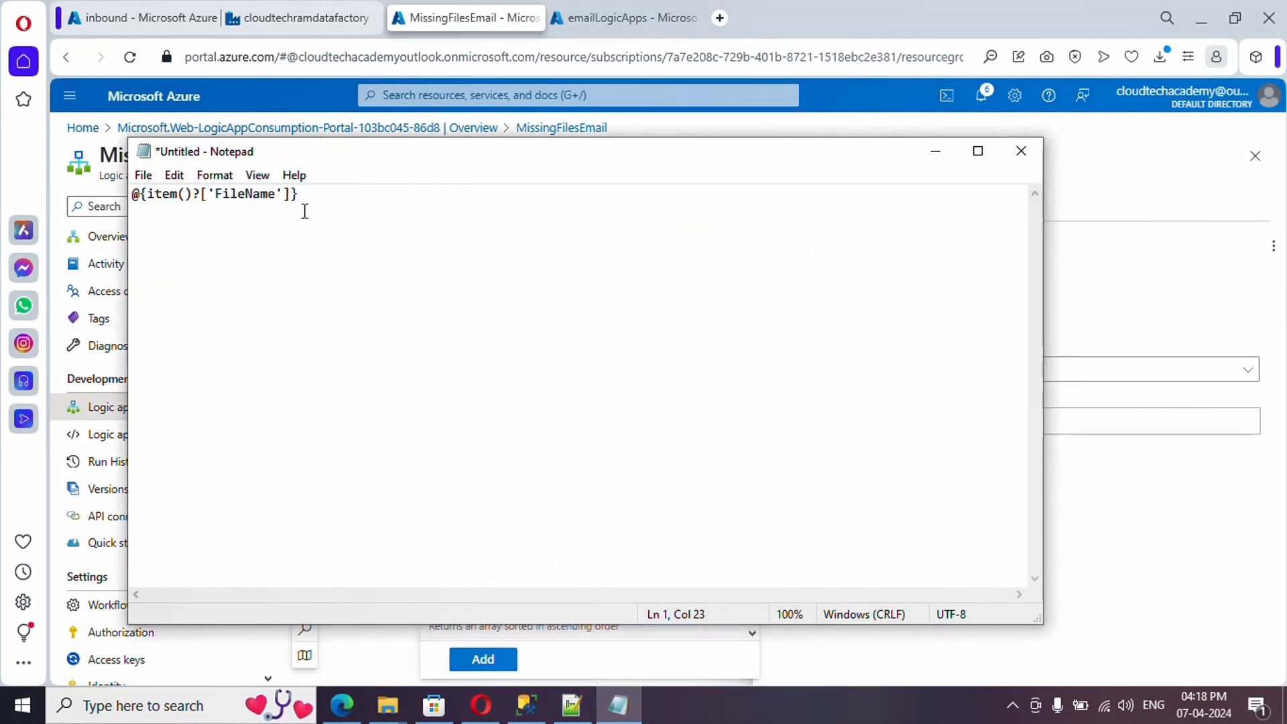
drag(291, 196, 149, 194)
key(ctrl+c)
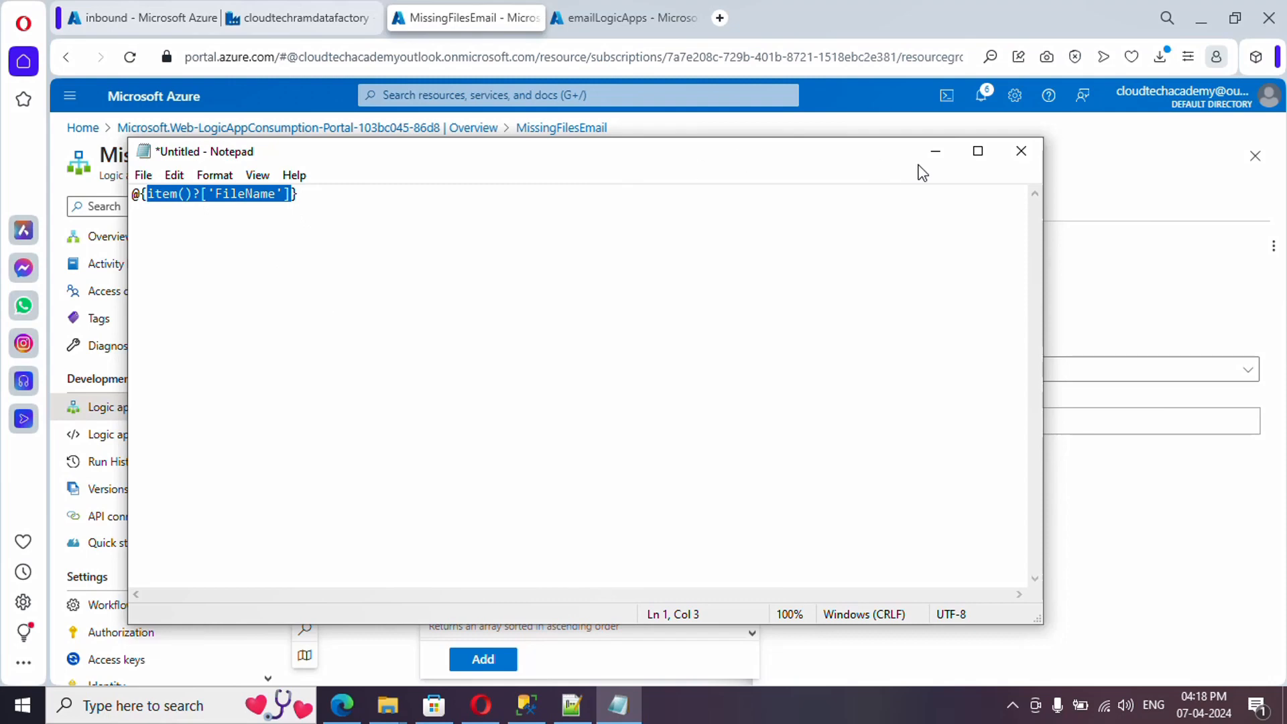
click(936, 151)
click(547, 257)
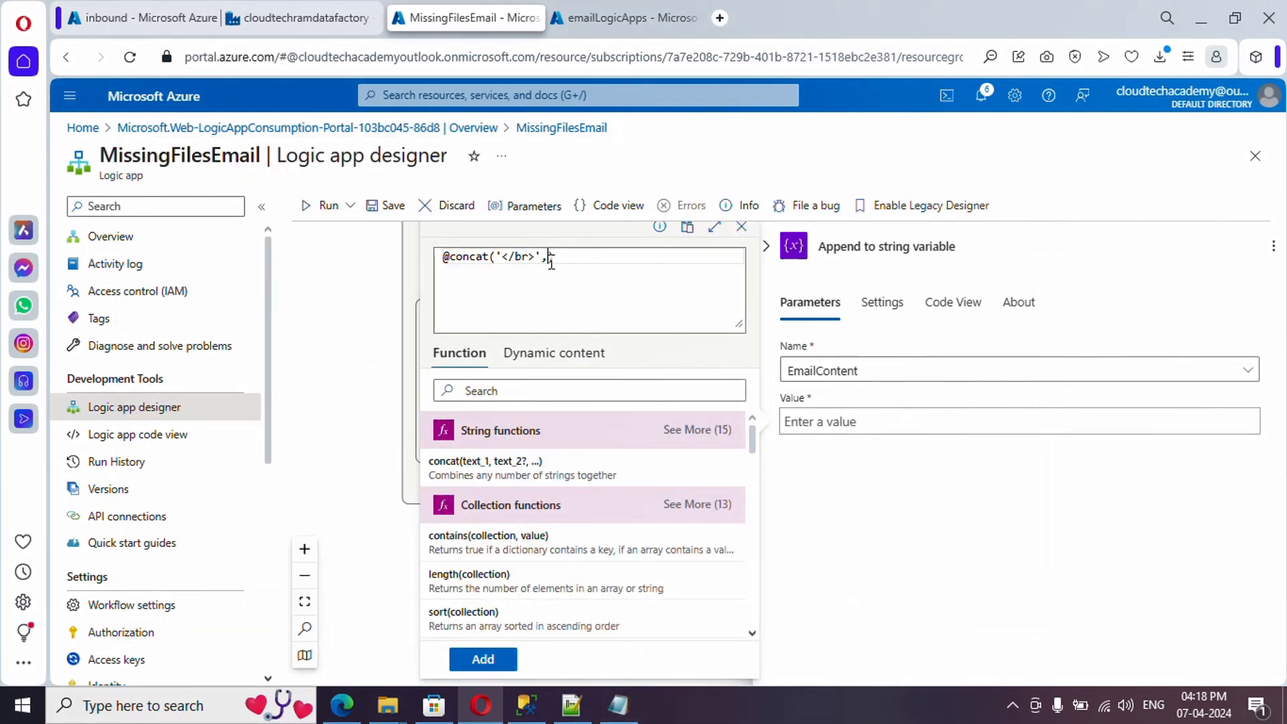
key(ctrl+v)
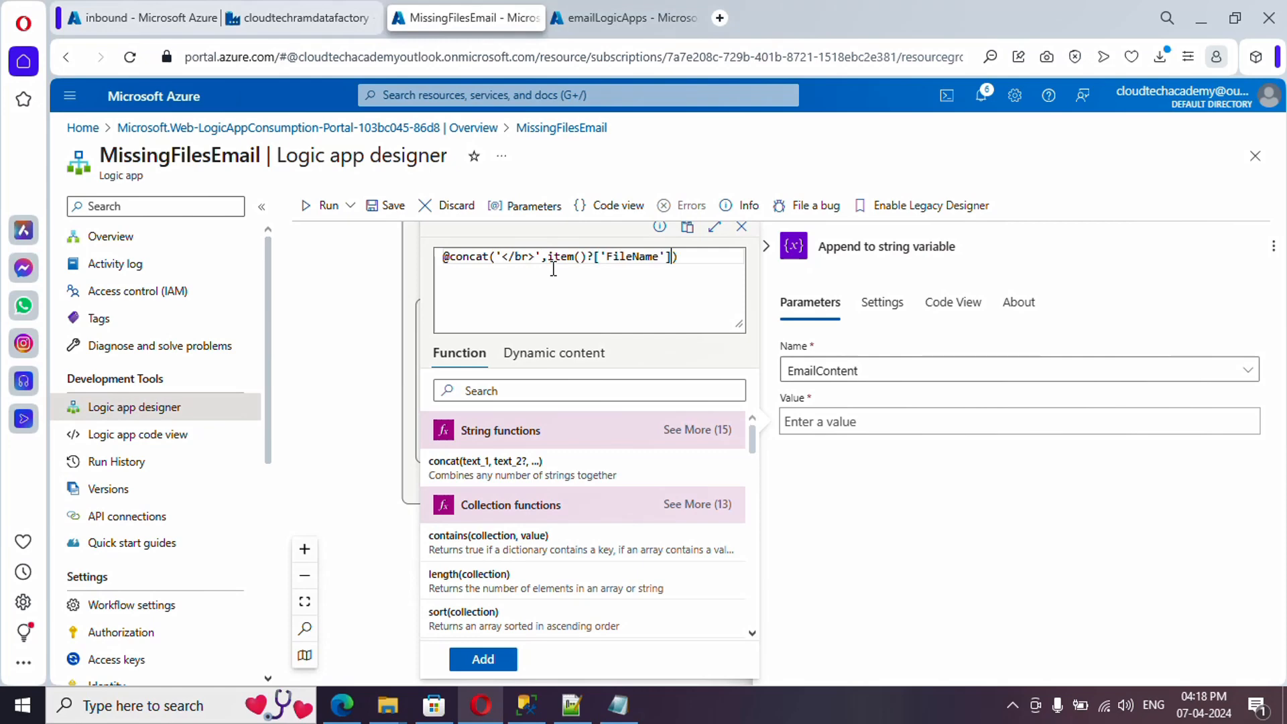
- Put the concat expression into the Value field, save the workflow, and return to the Gmail inbox
key(ctrl+a)
key(ctrl+x)
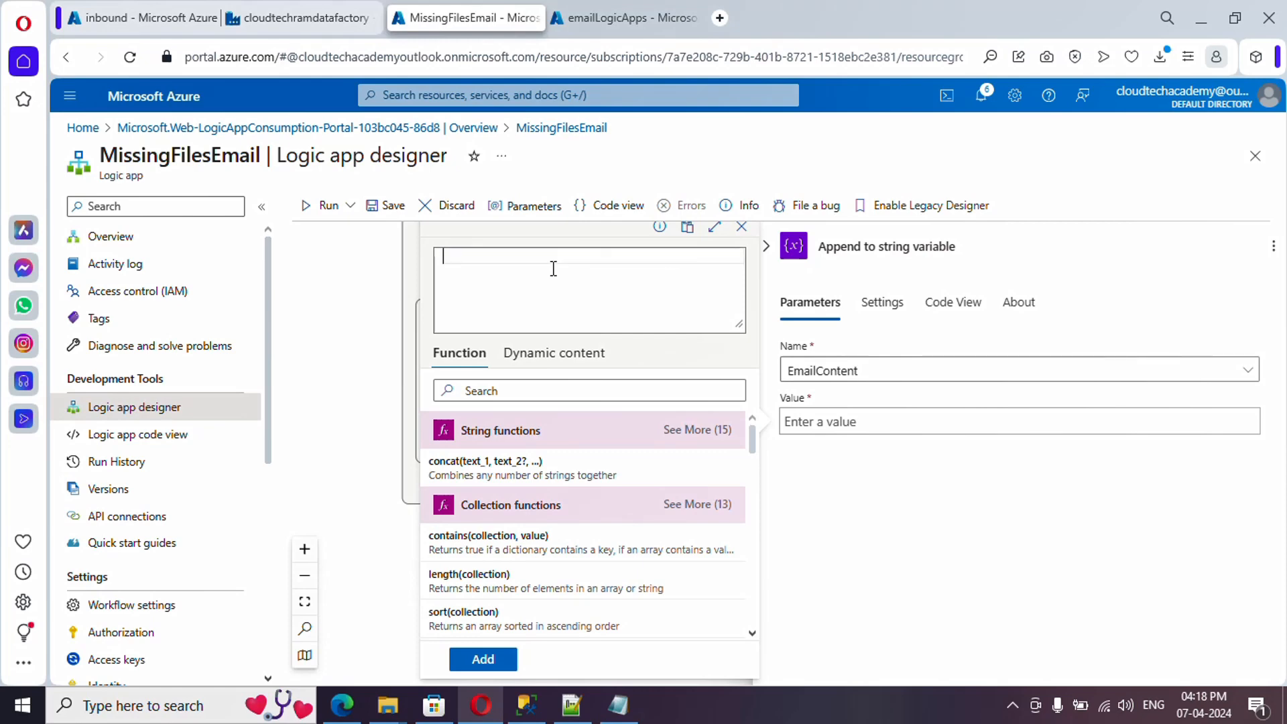
click(811, 422)
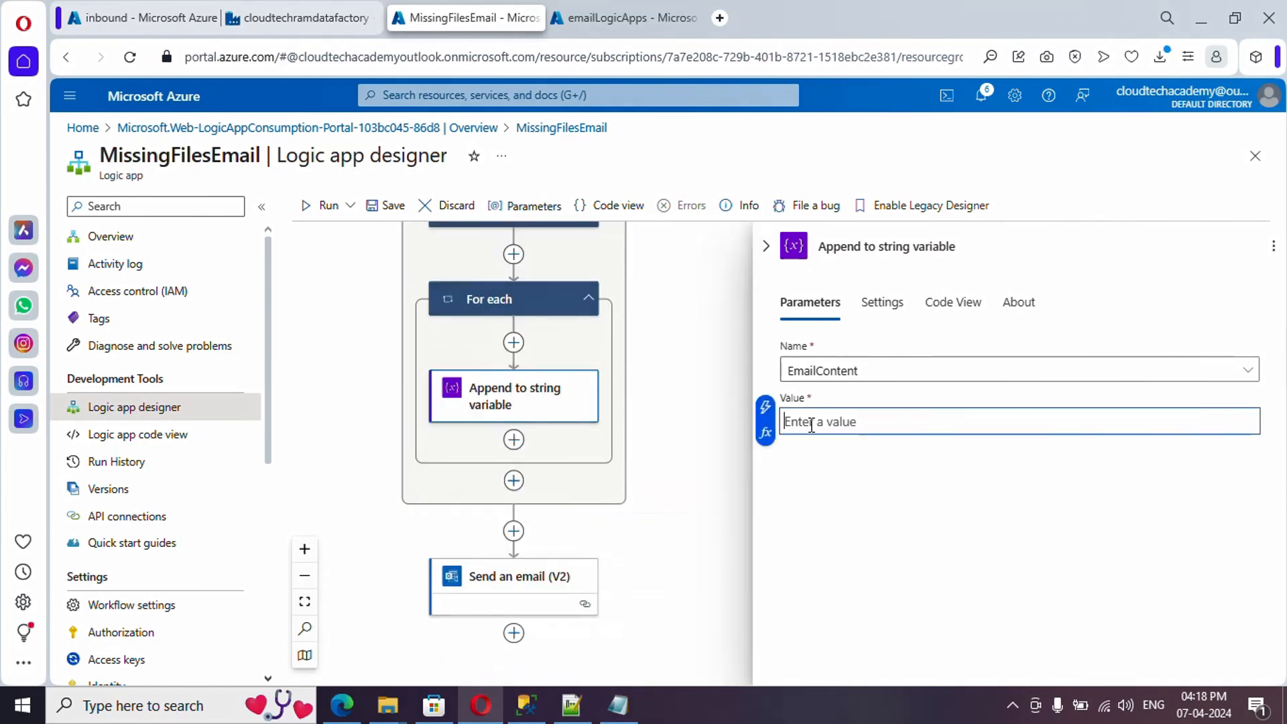
key(ctrl+v)
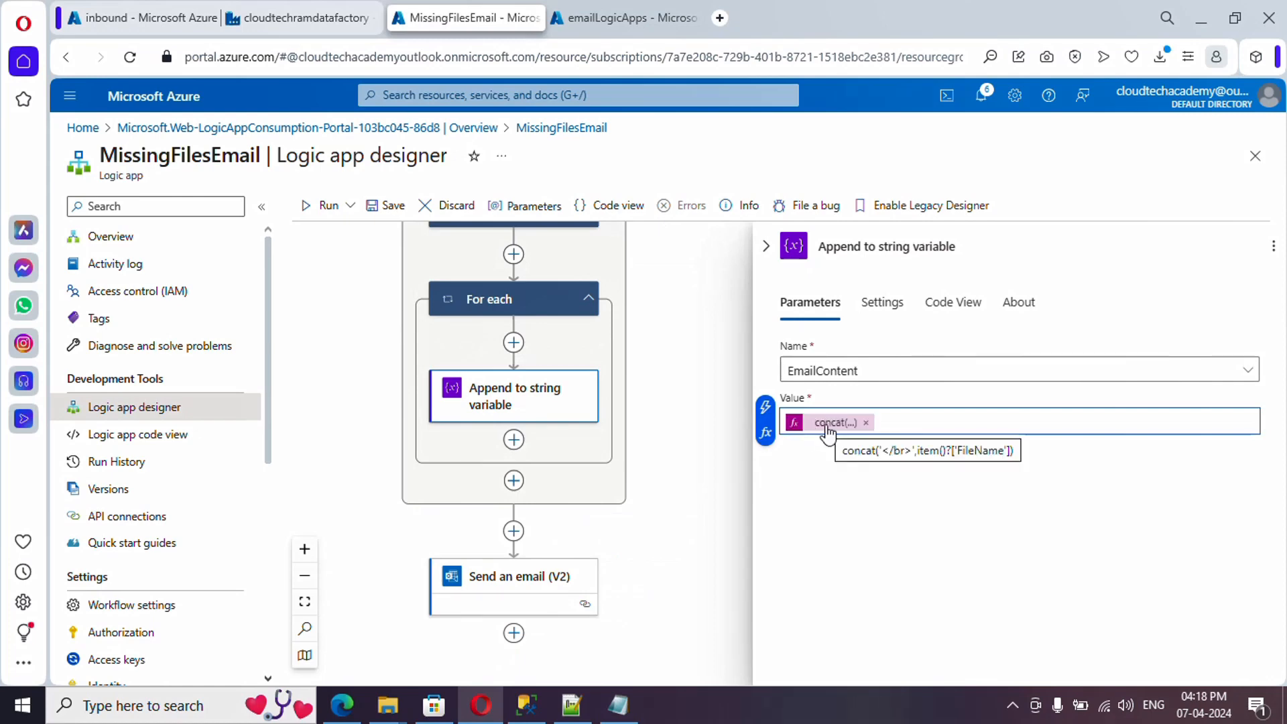
click(386, 206)
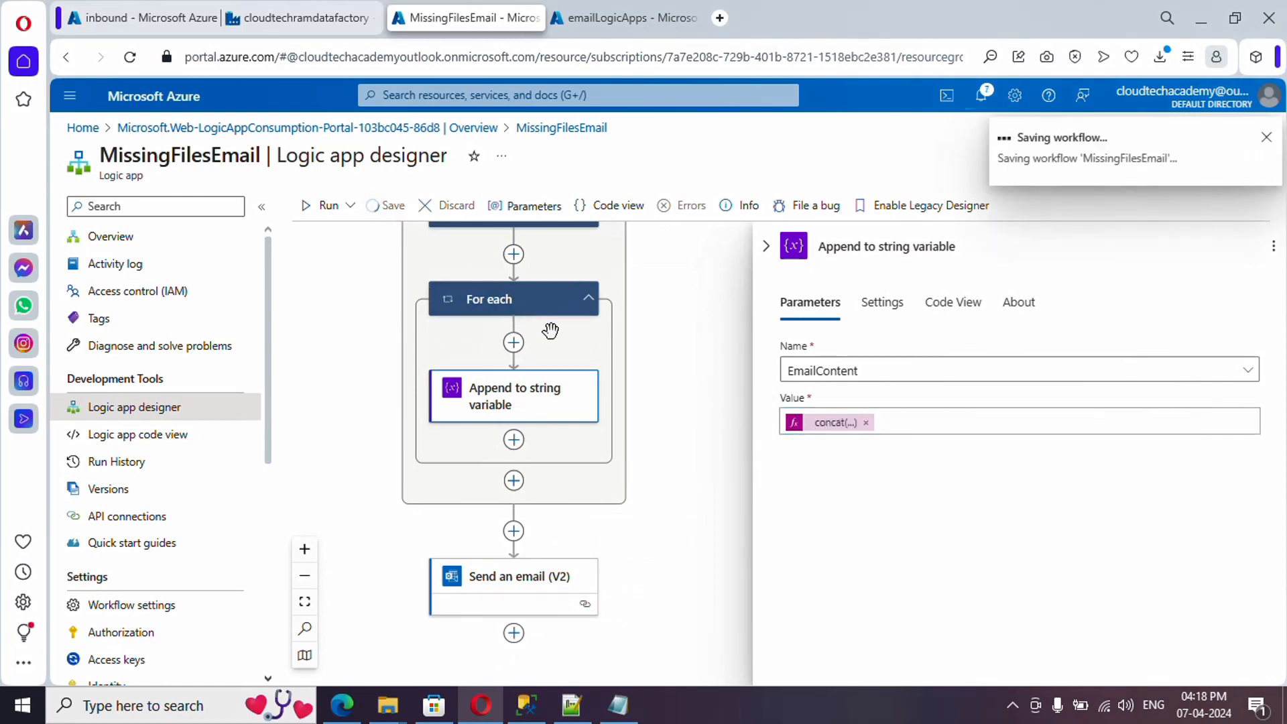
click(295, 19)
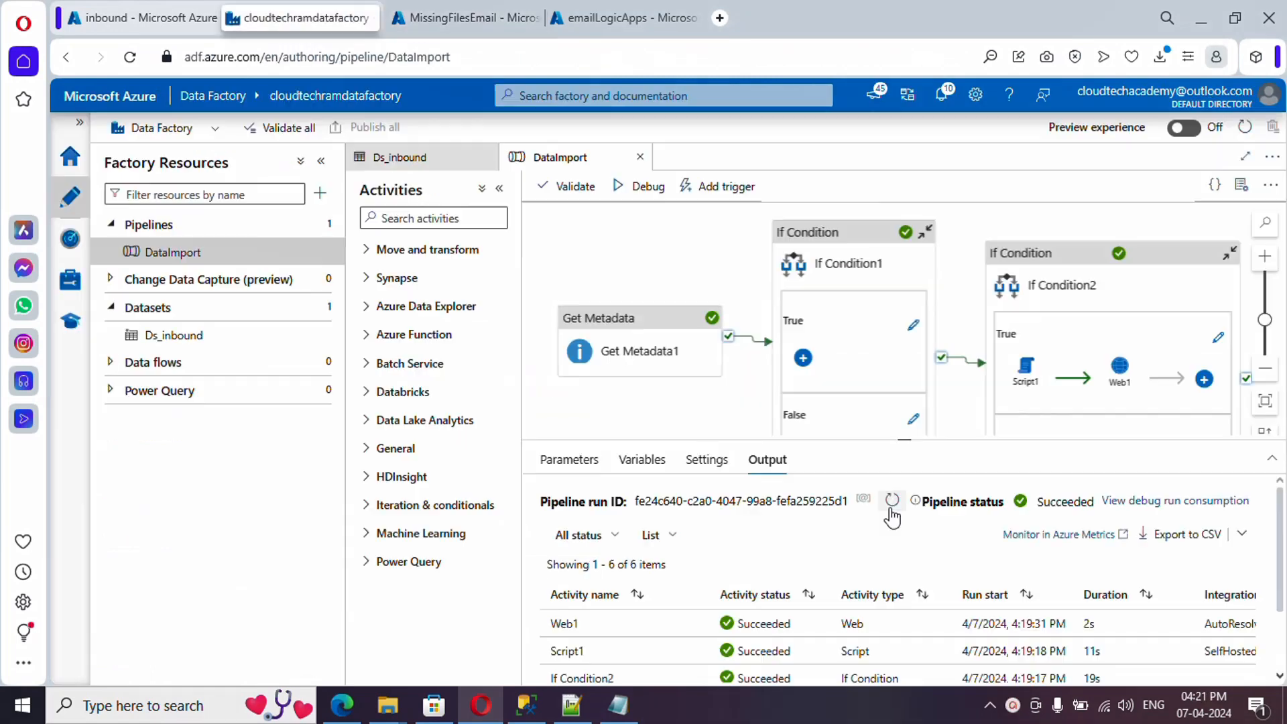
click(343, 705)
click(280, 161)
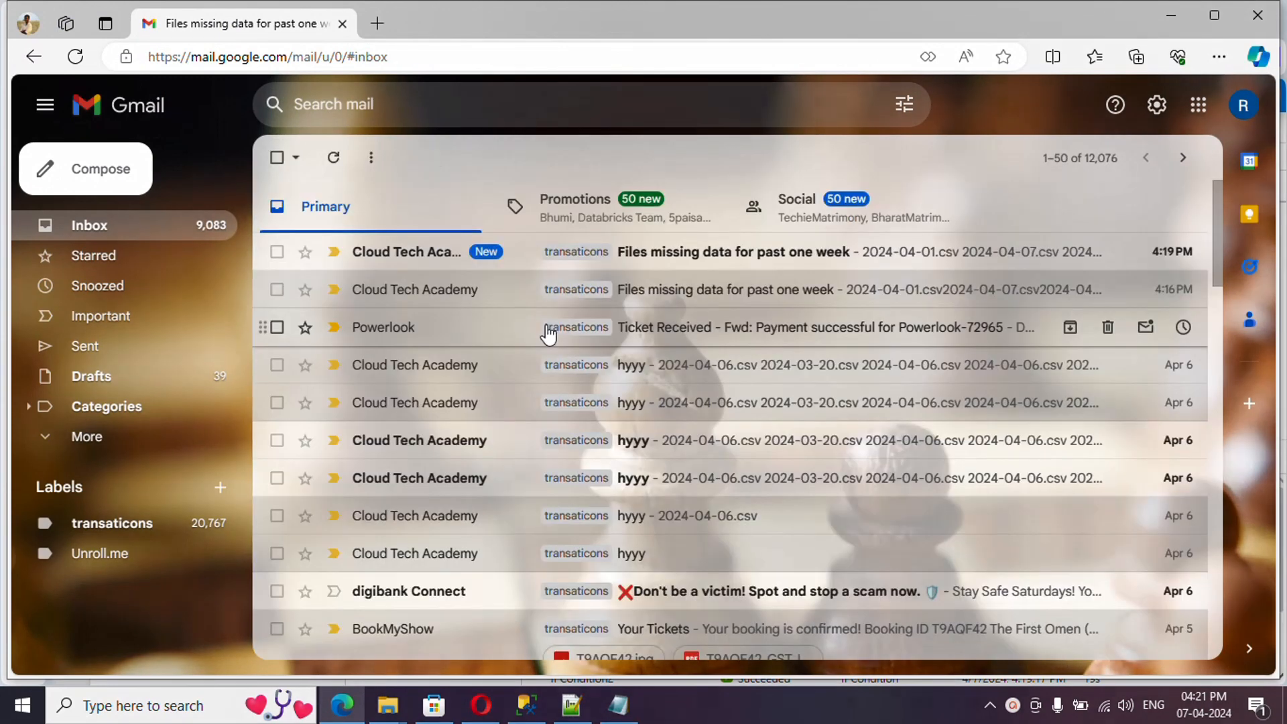
- Open the newest missing-files email and confirm its eight csv file names appear one per line
click(681, 255)
triple_click(429, 379)
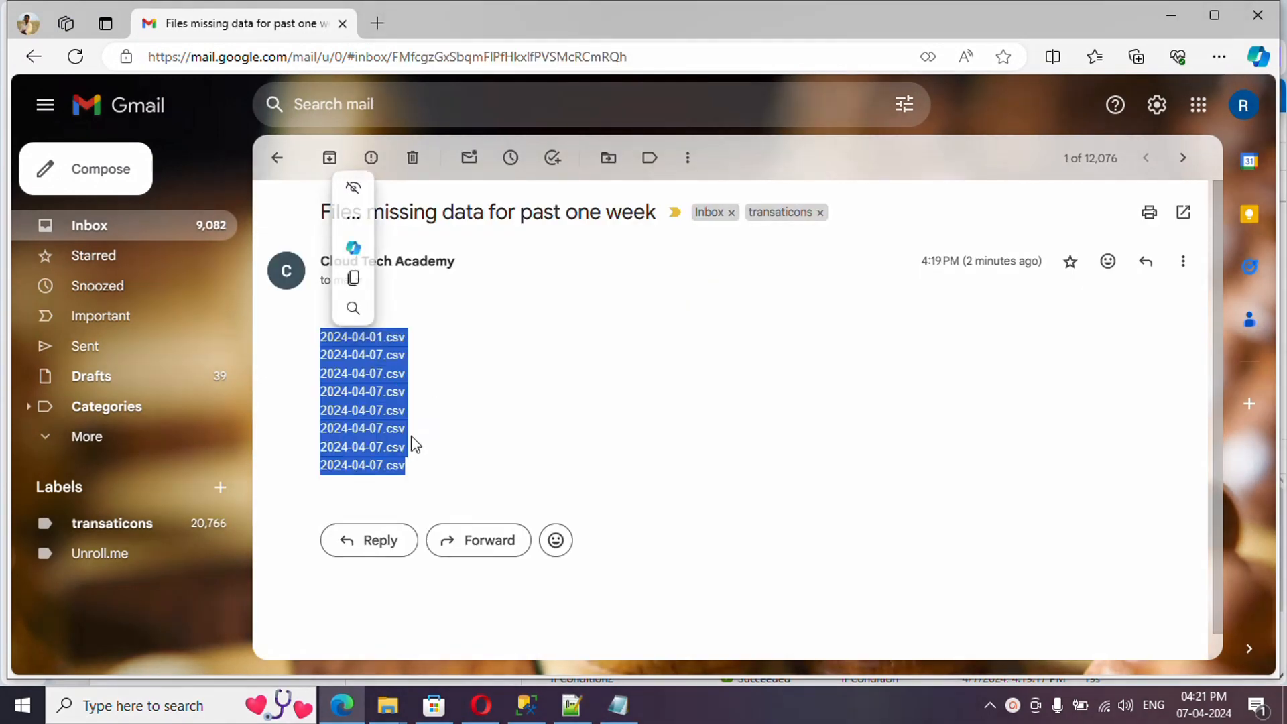
click(466, 462)
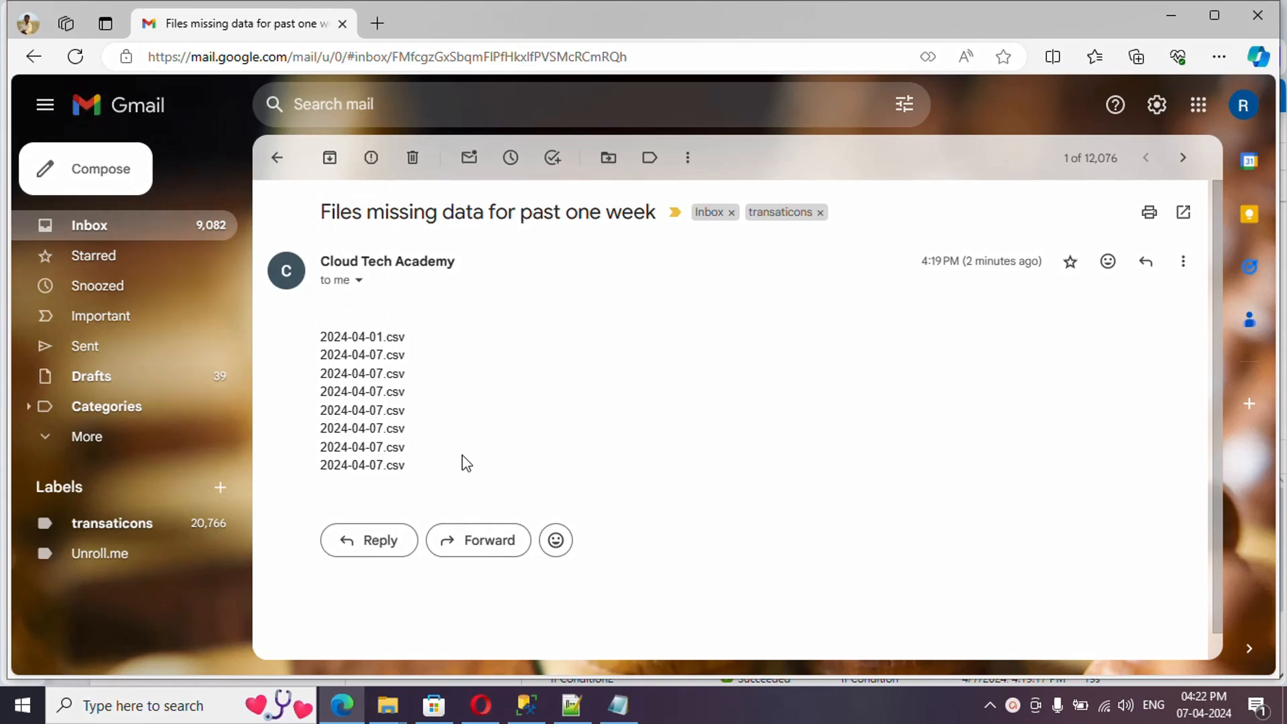
click(480, 706)
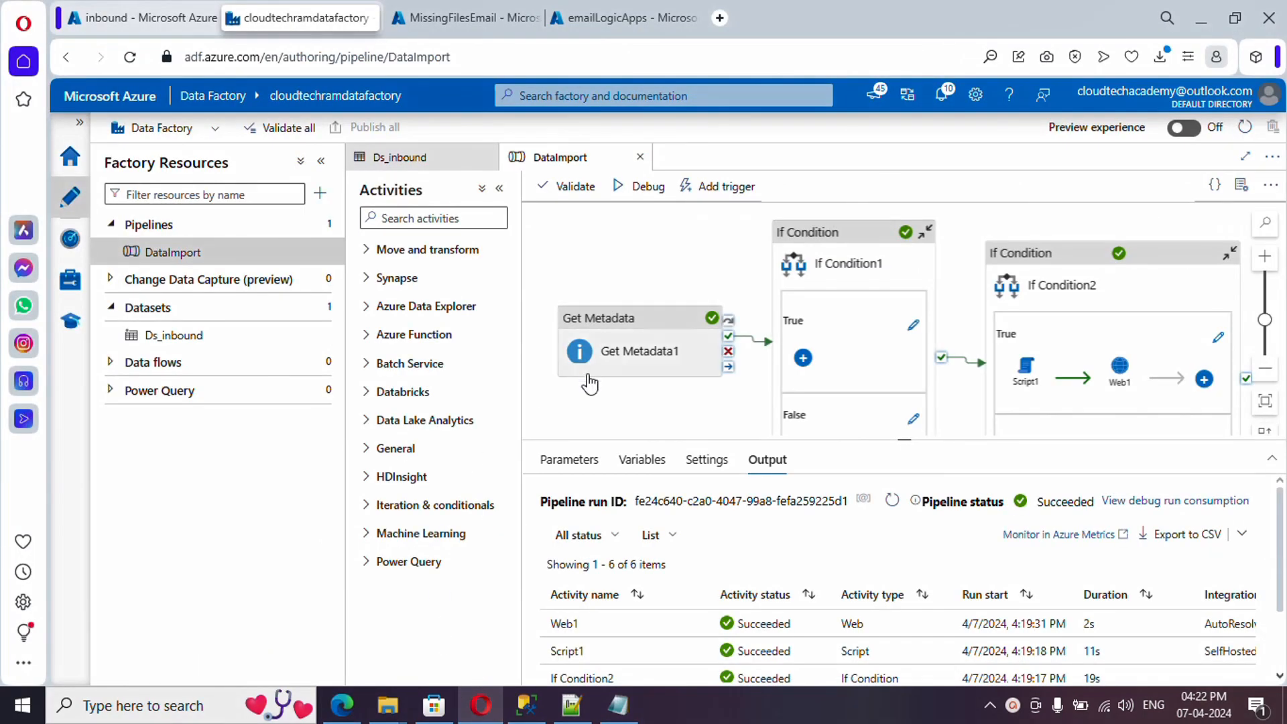